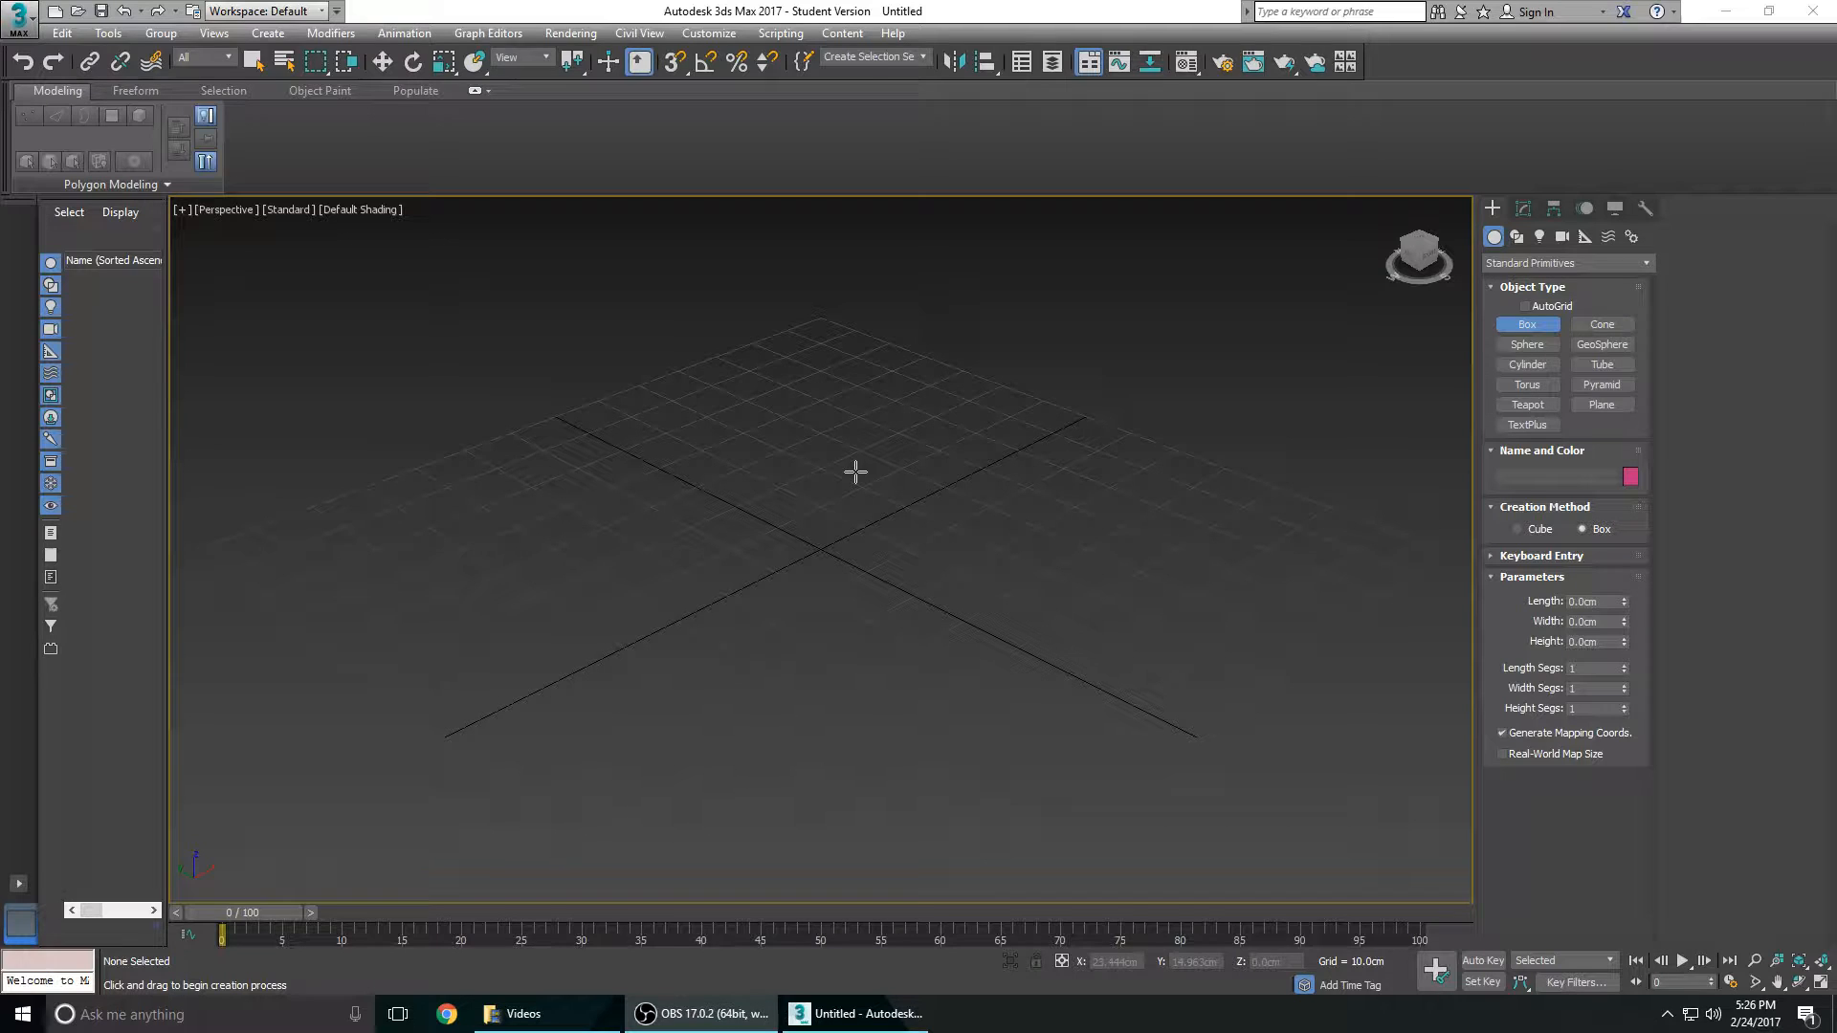
middle_click_drag(774, 533, 820, 536, "alt")
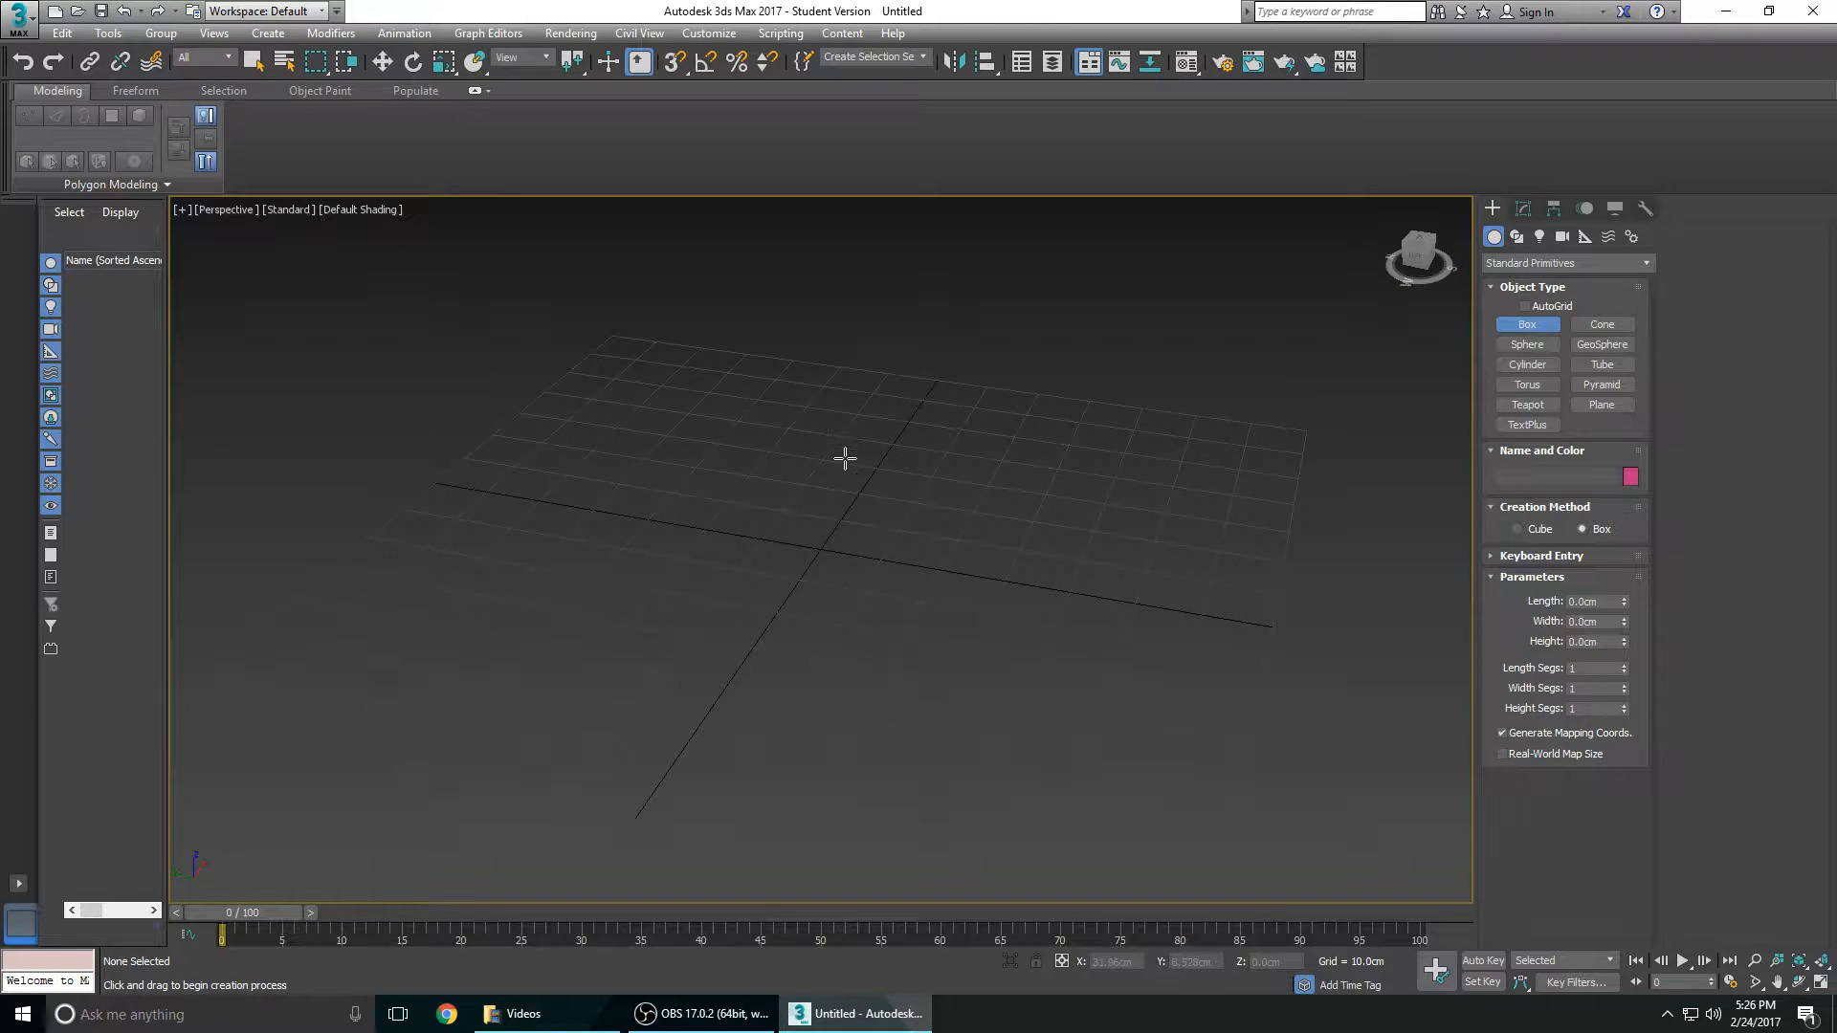
left_click(712, 37)
left_click(848, 336)
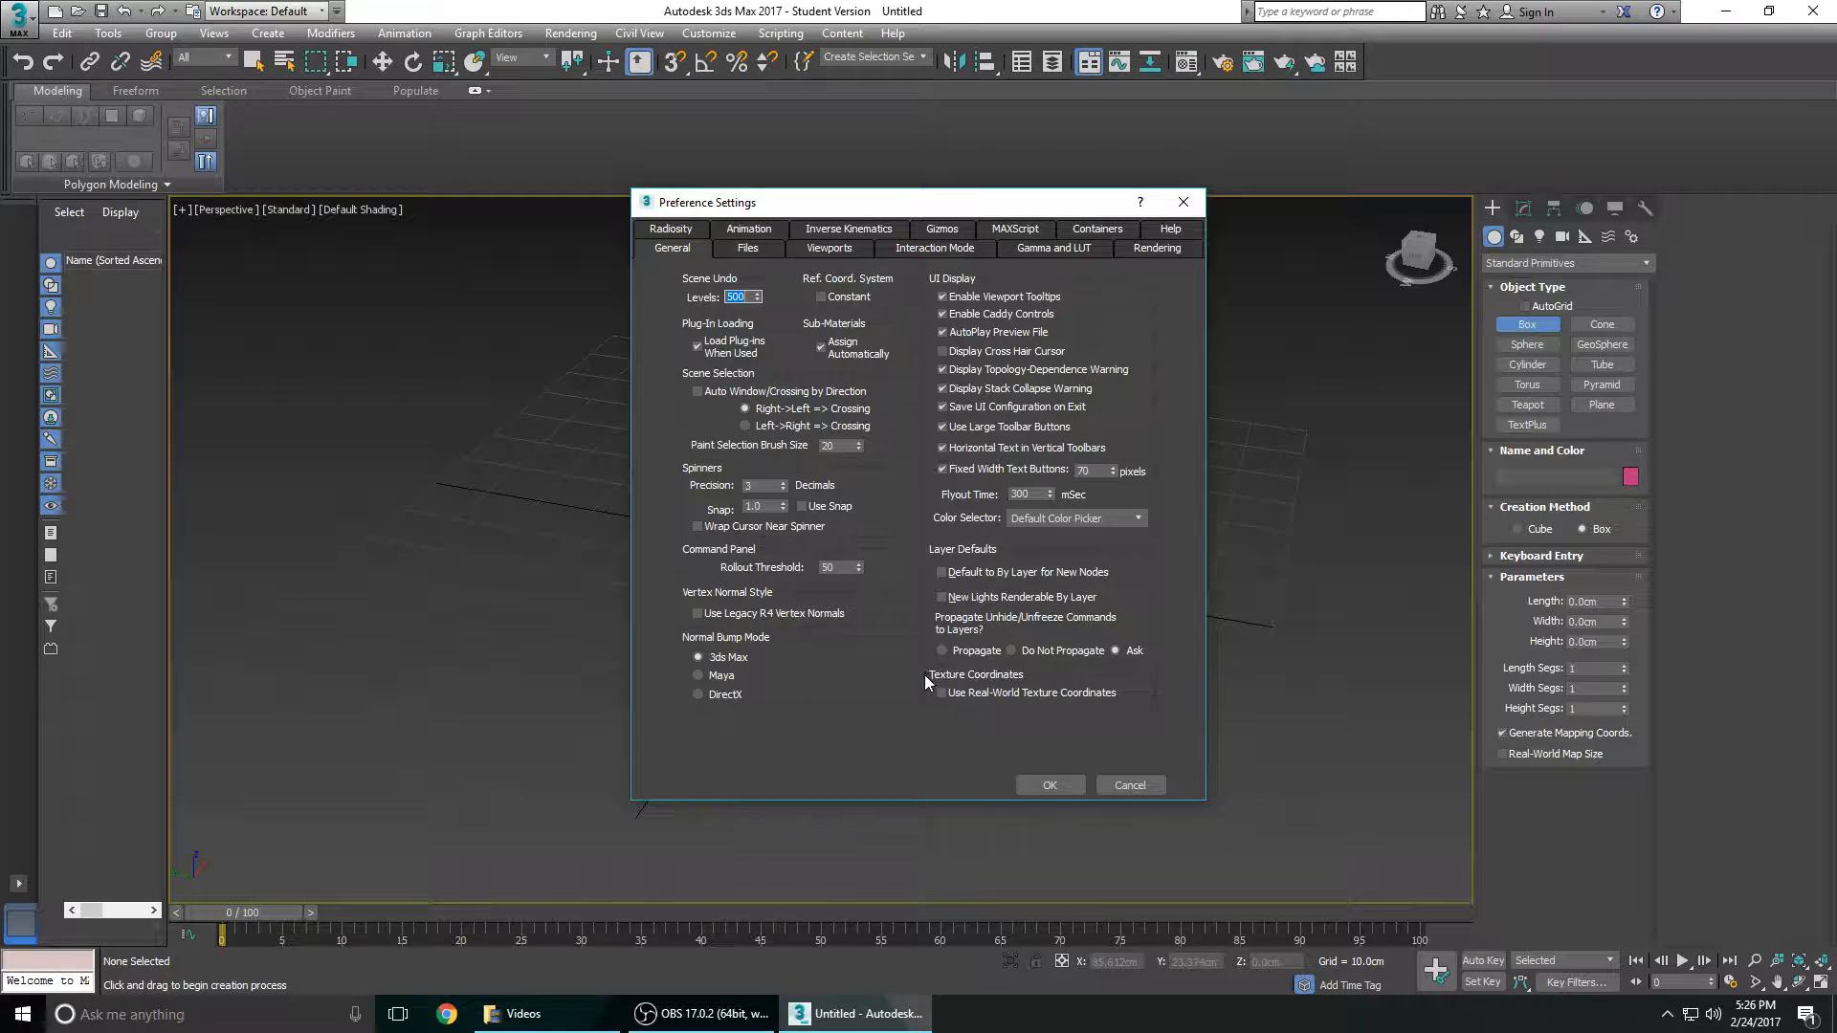
left_click(1043, 789)
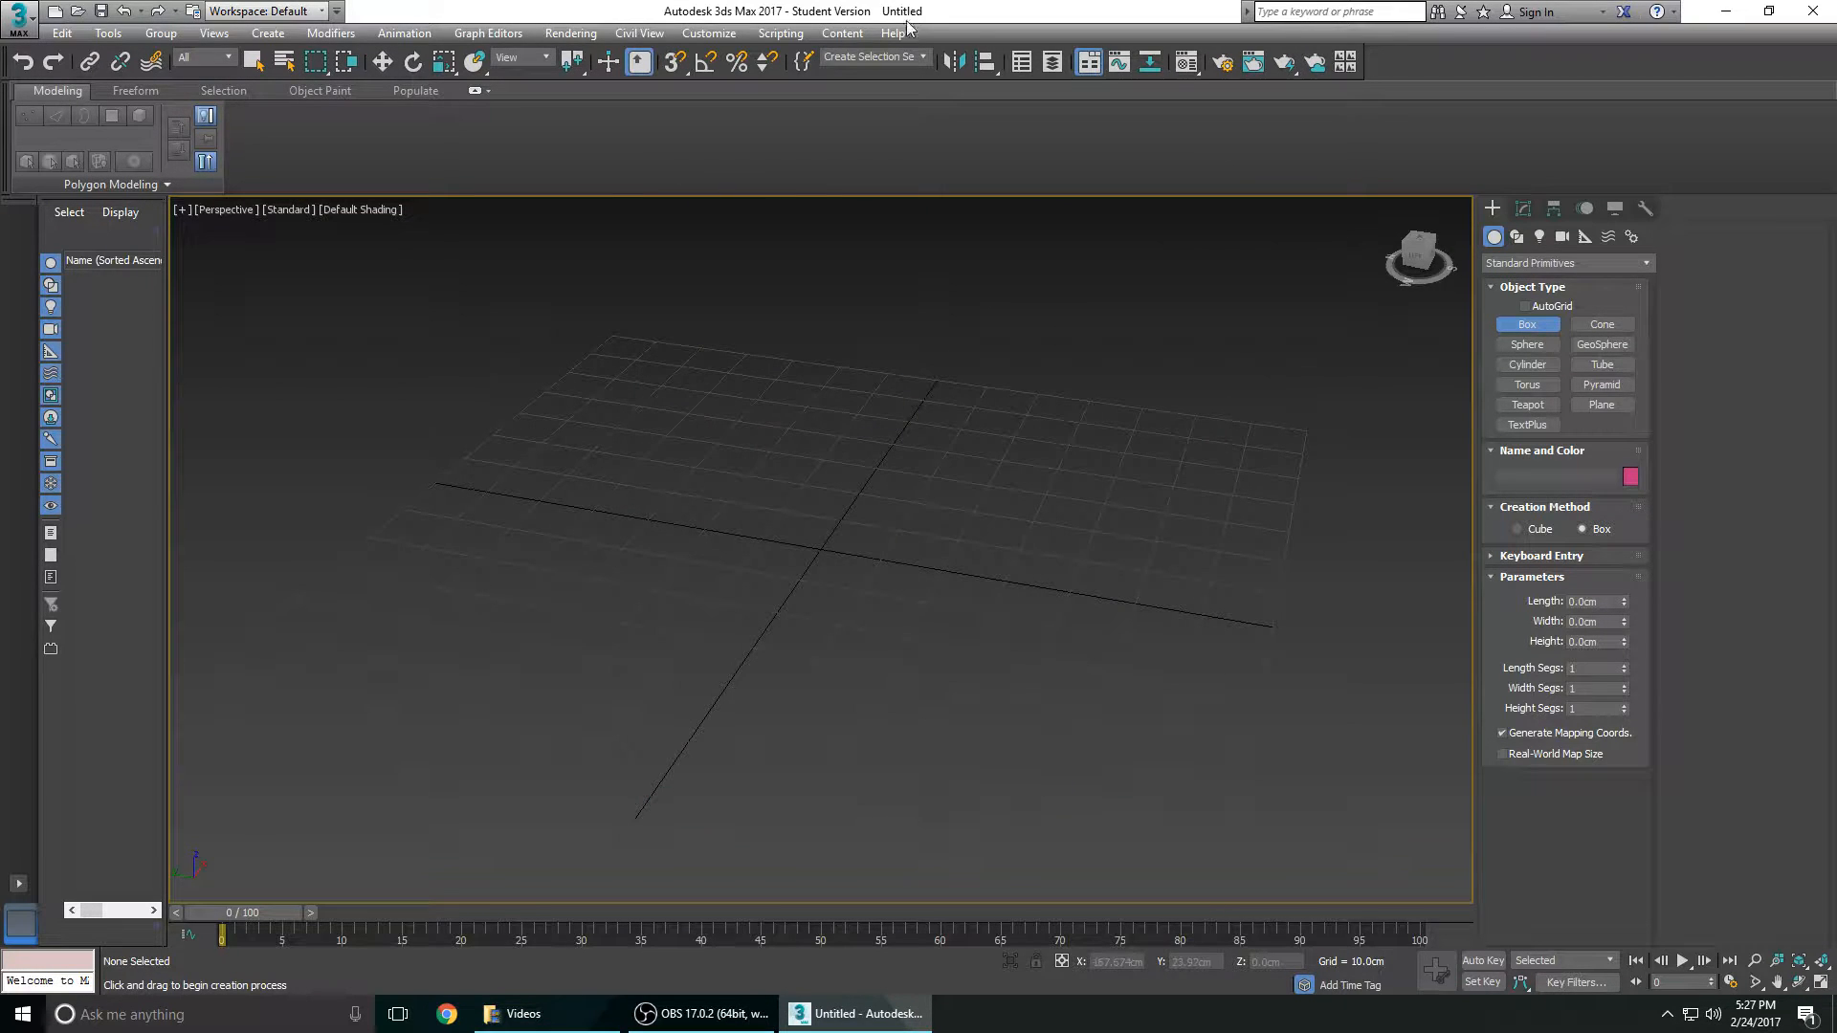
Step: Set both the system unit scale and the metric display units to centimeters
left_click(720, 36)
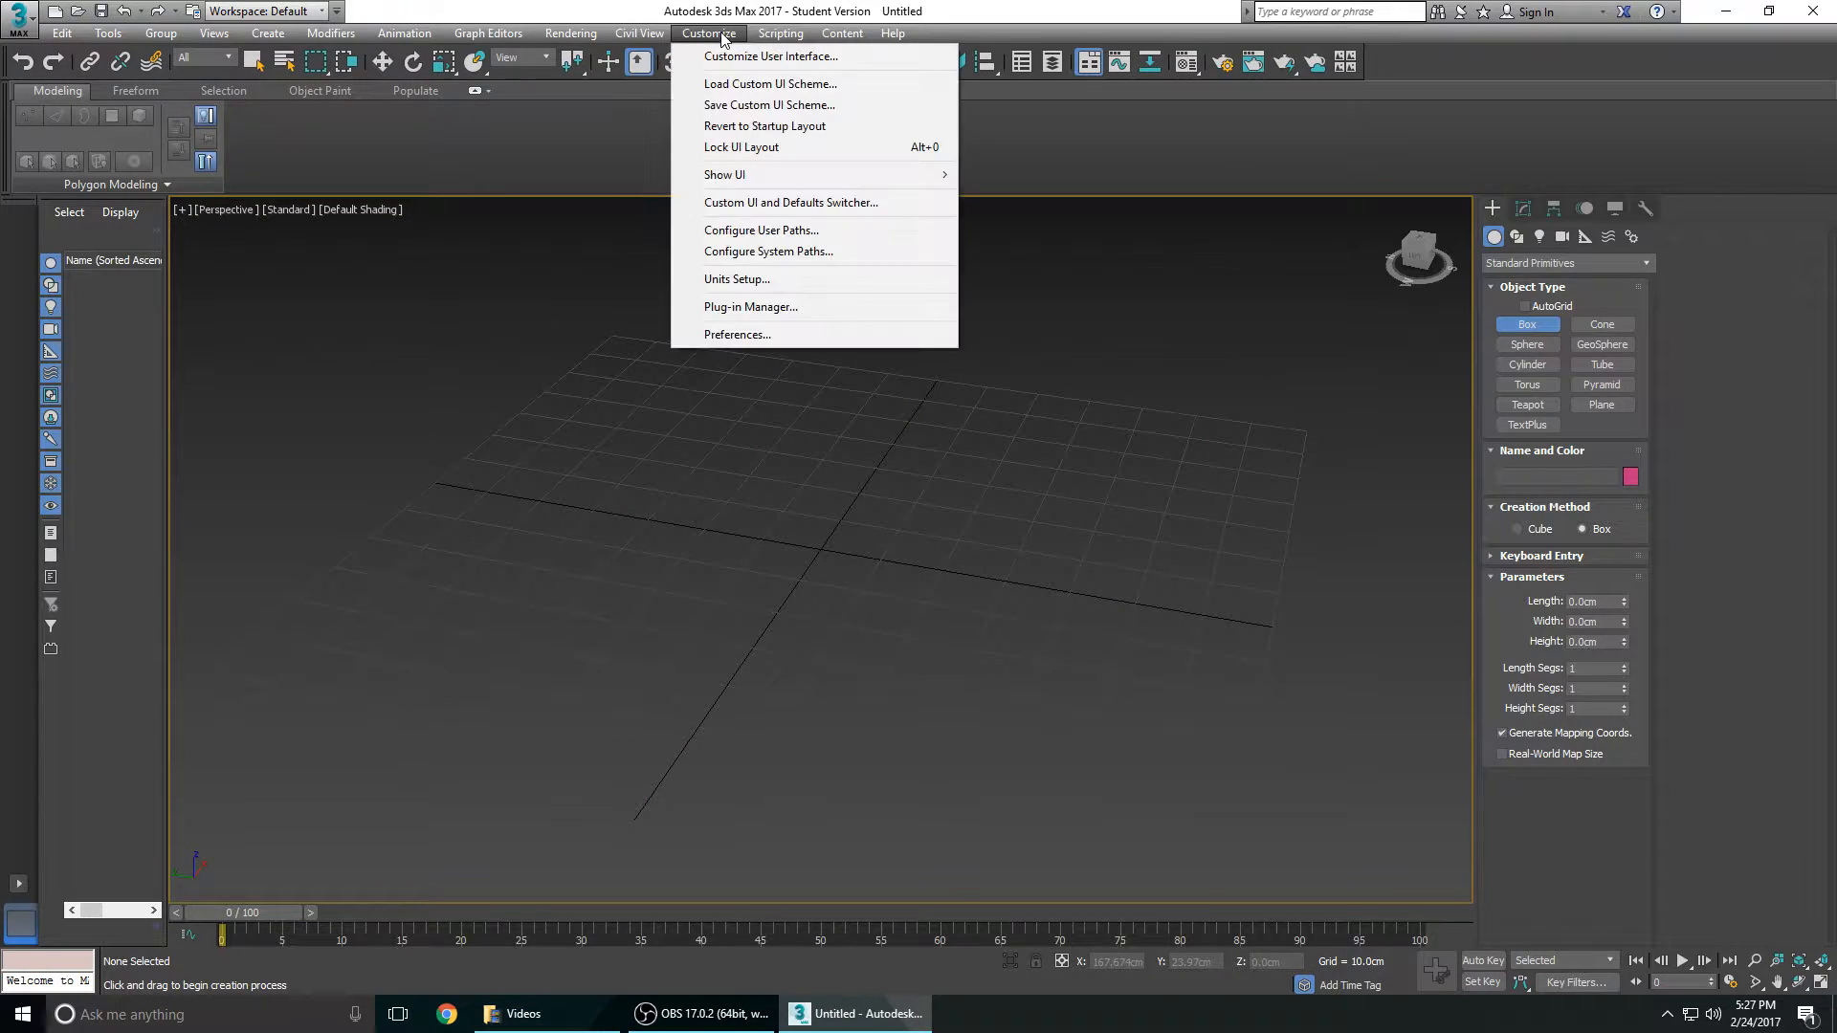
left_click(745, 281)
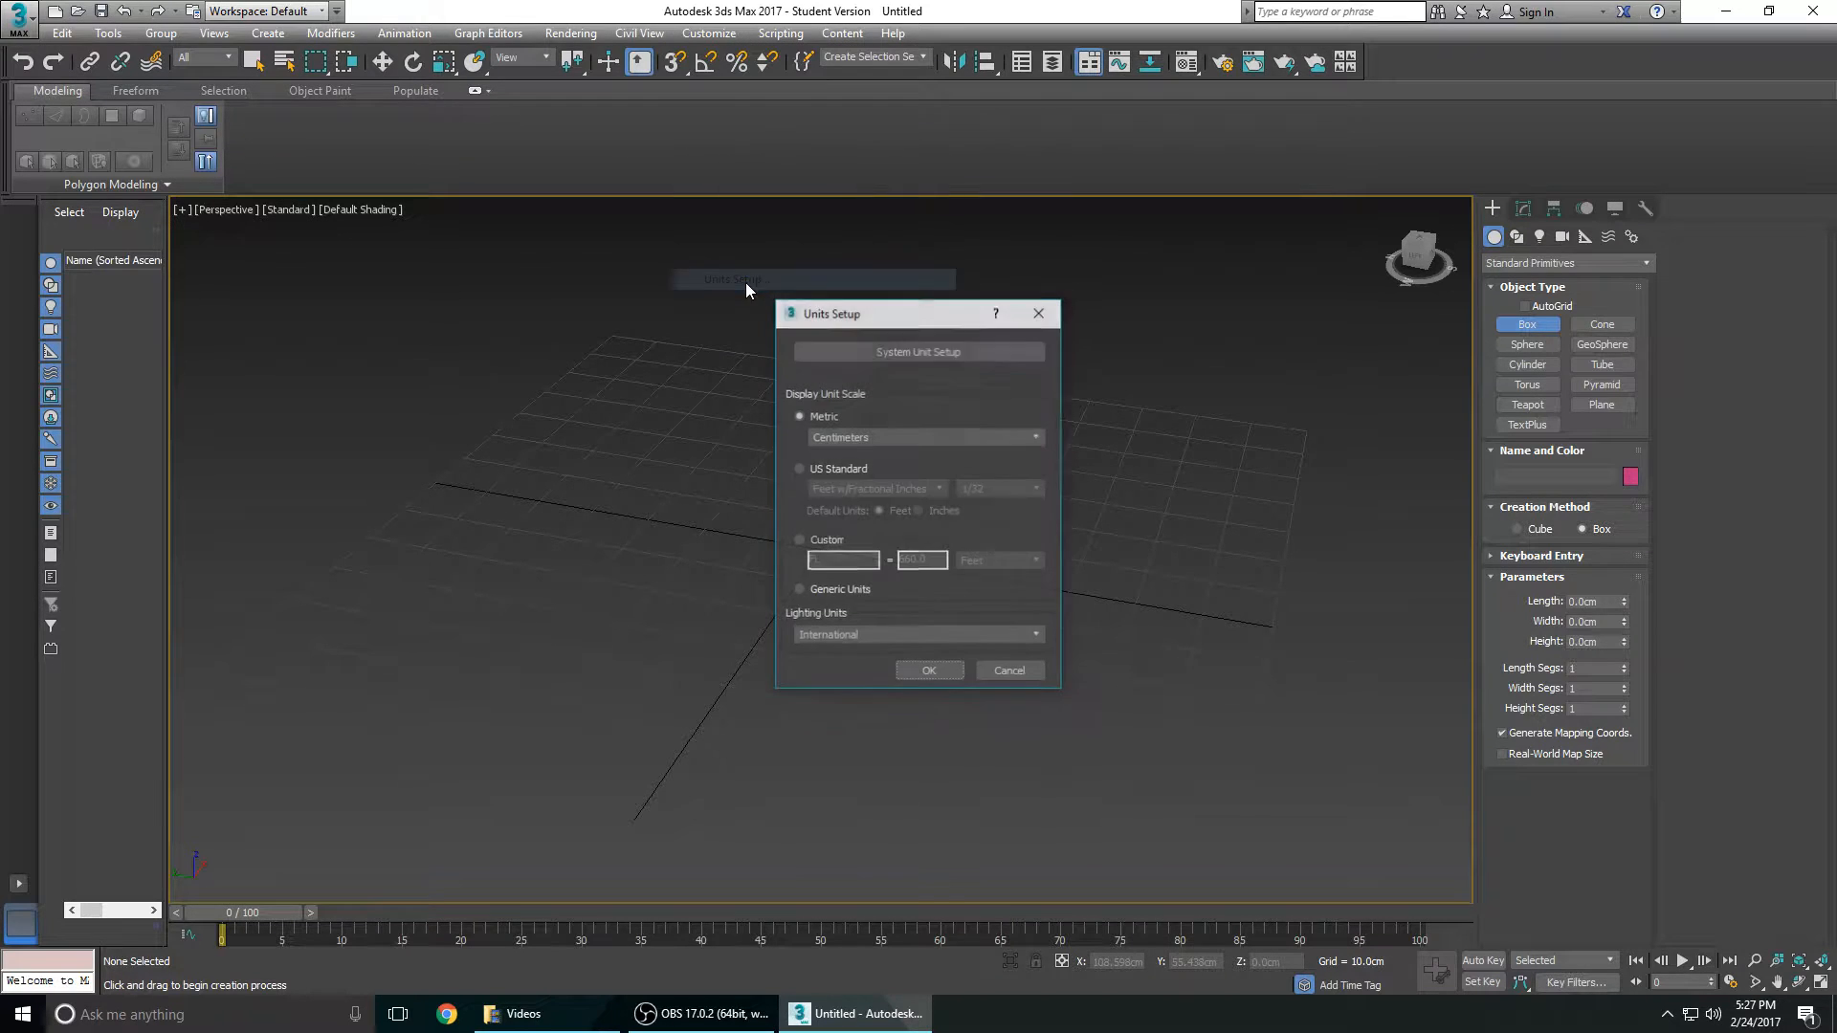
left_click(915, 352)
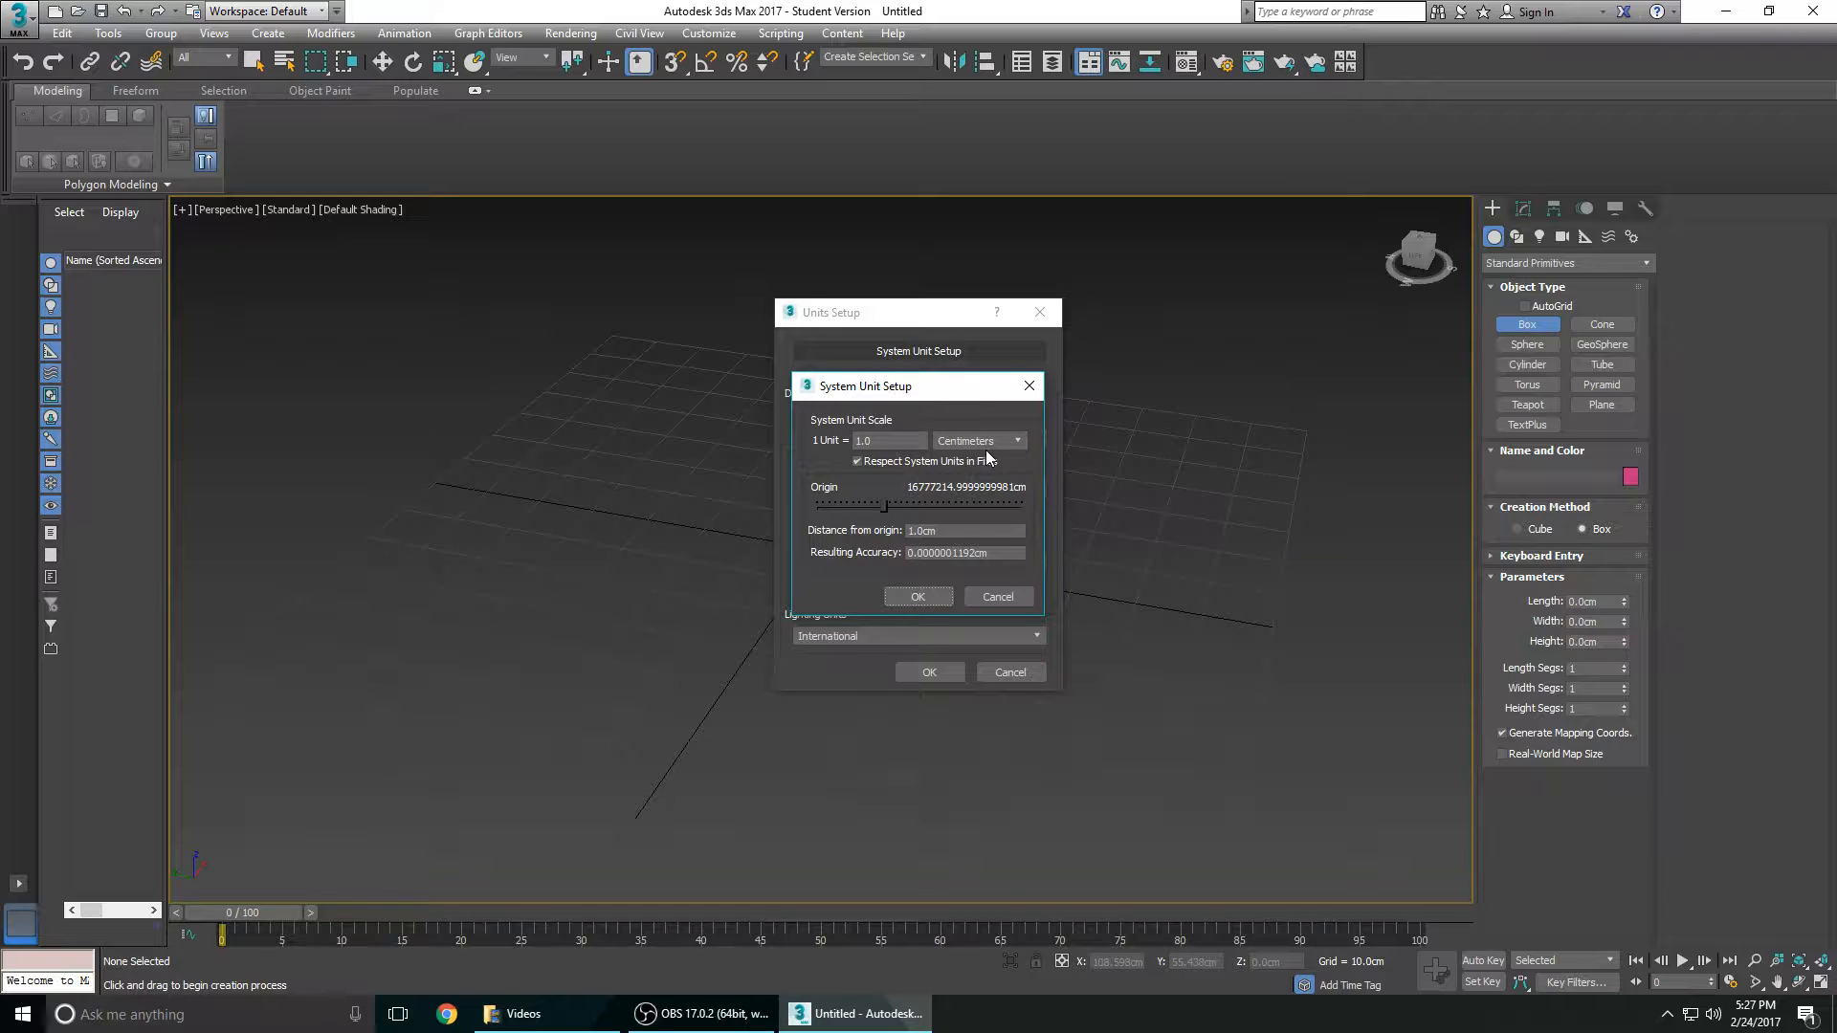
left_click(972, 442)
left_click(969, 508)
left_click(935, 599)
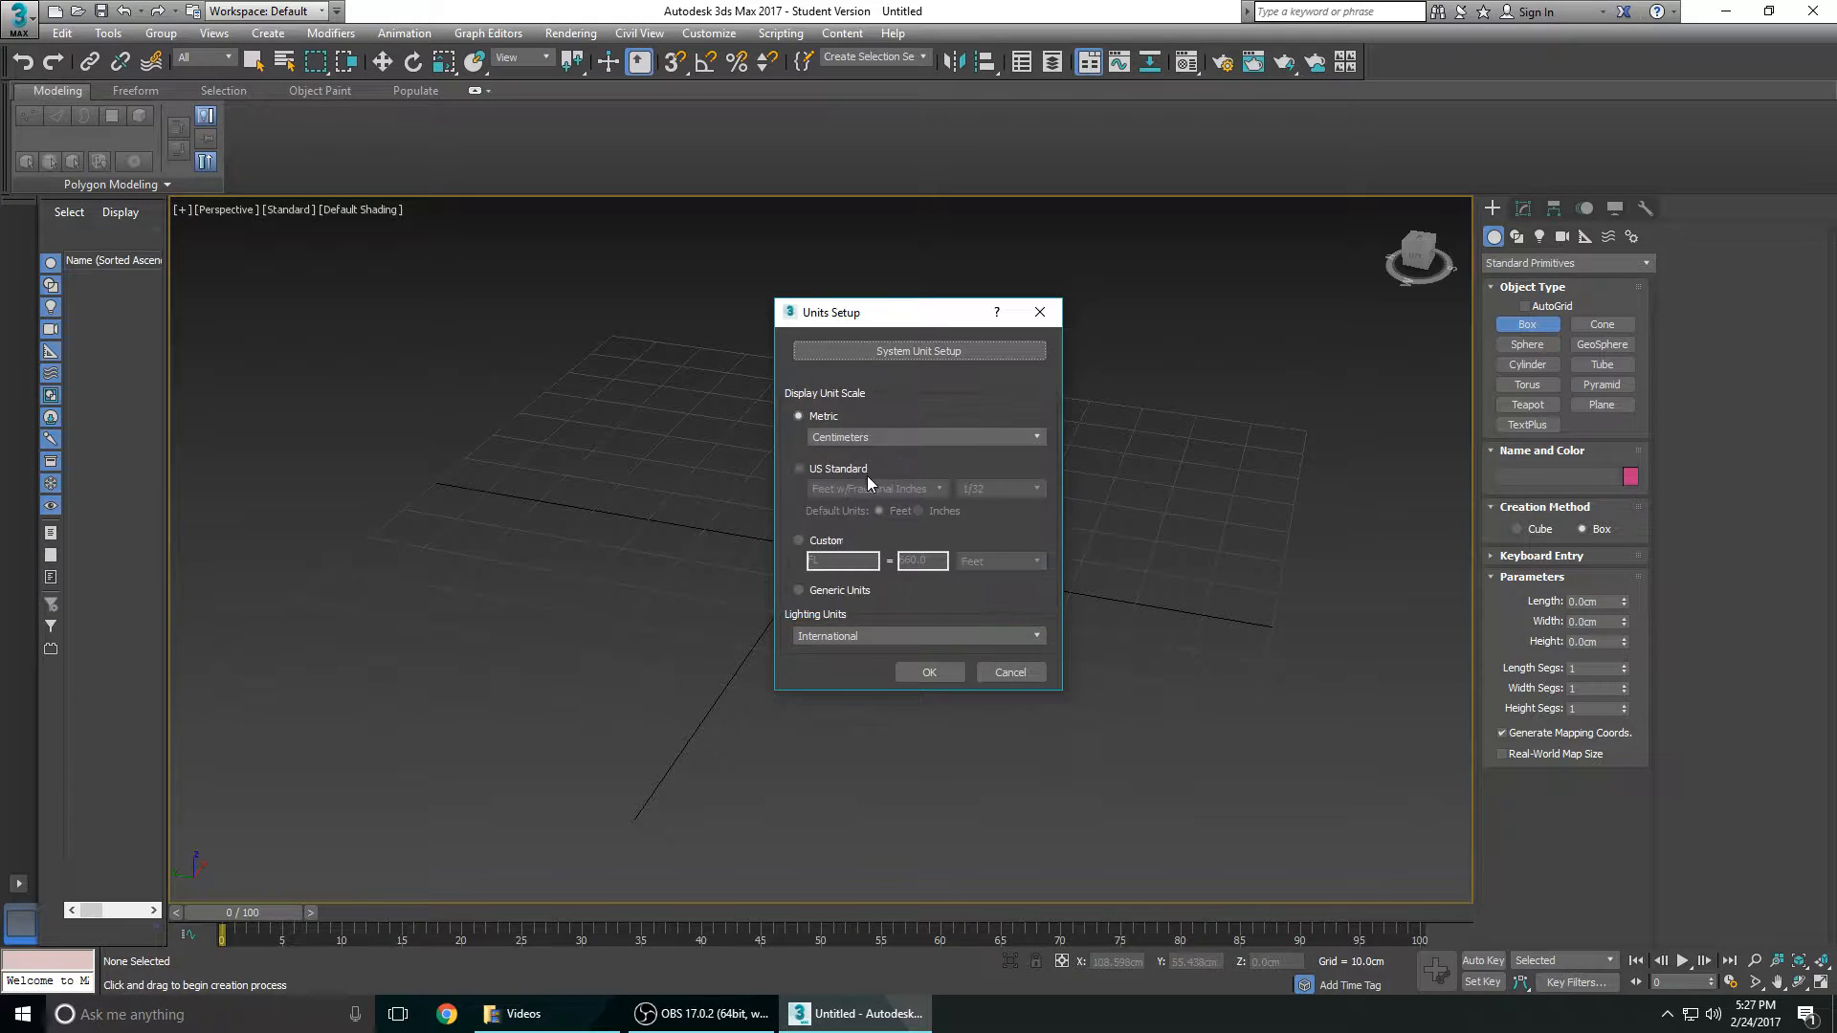
left_click(861, 437)
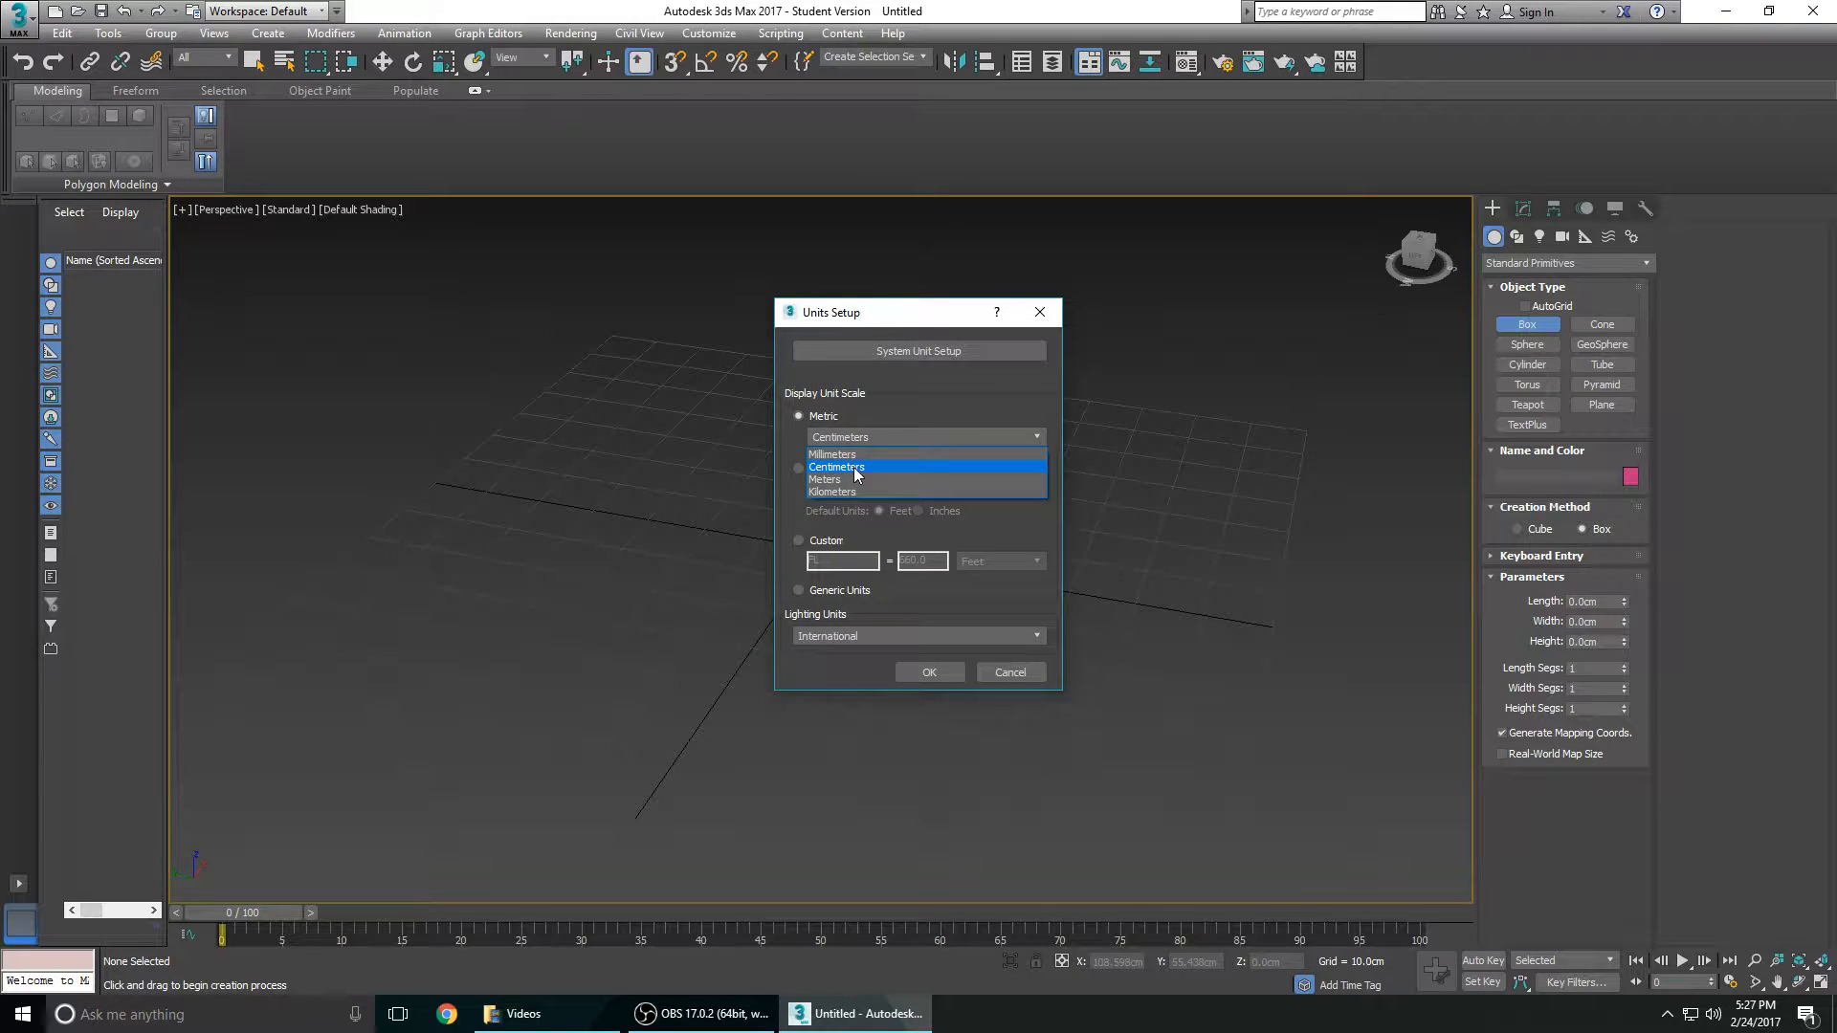
left_click(856, 471)
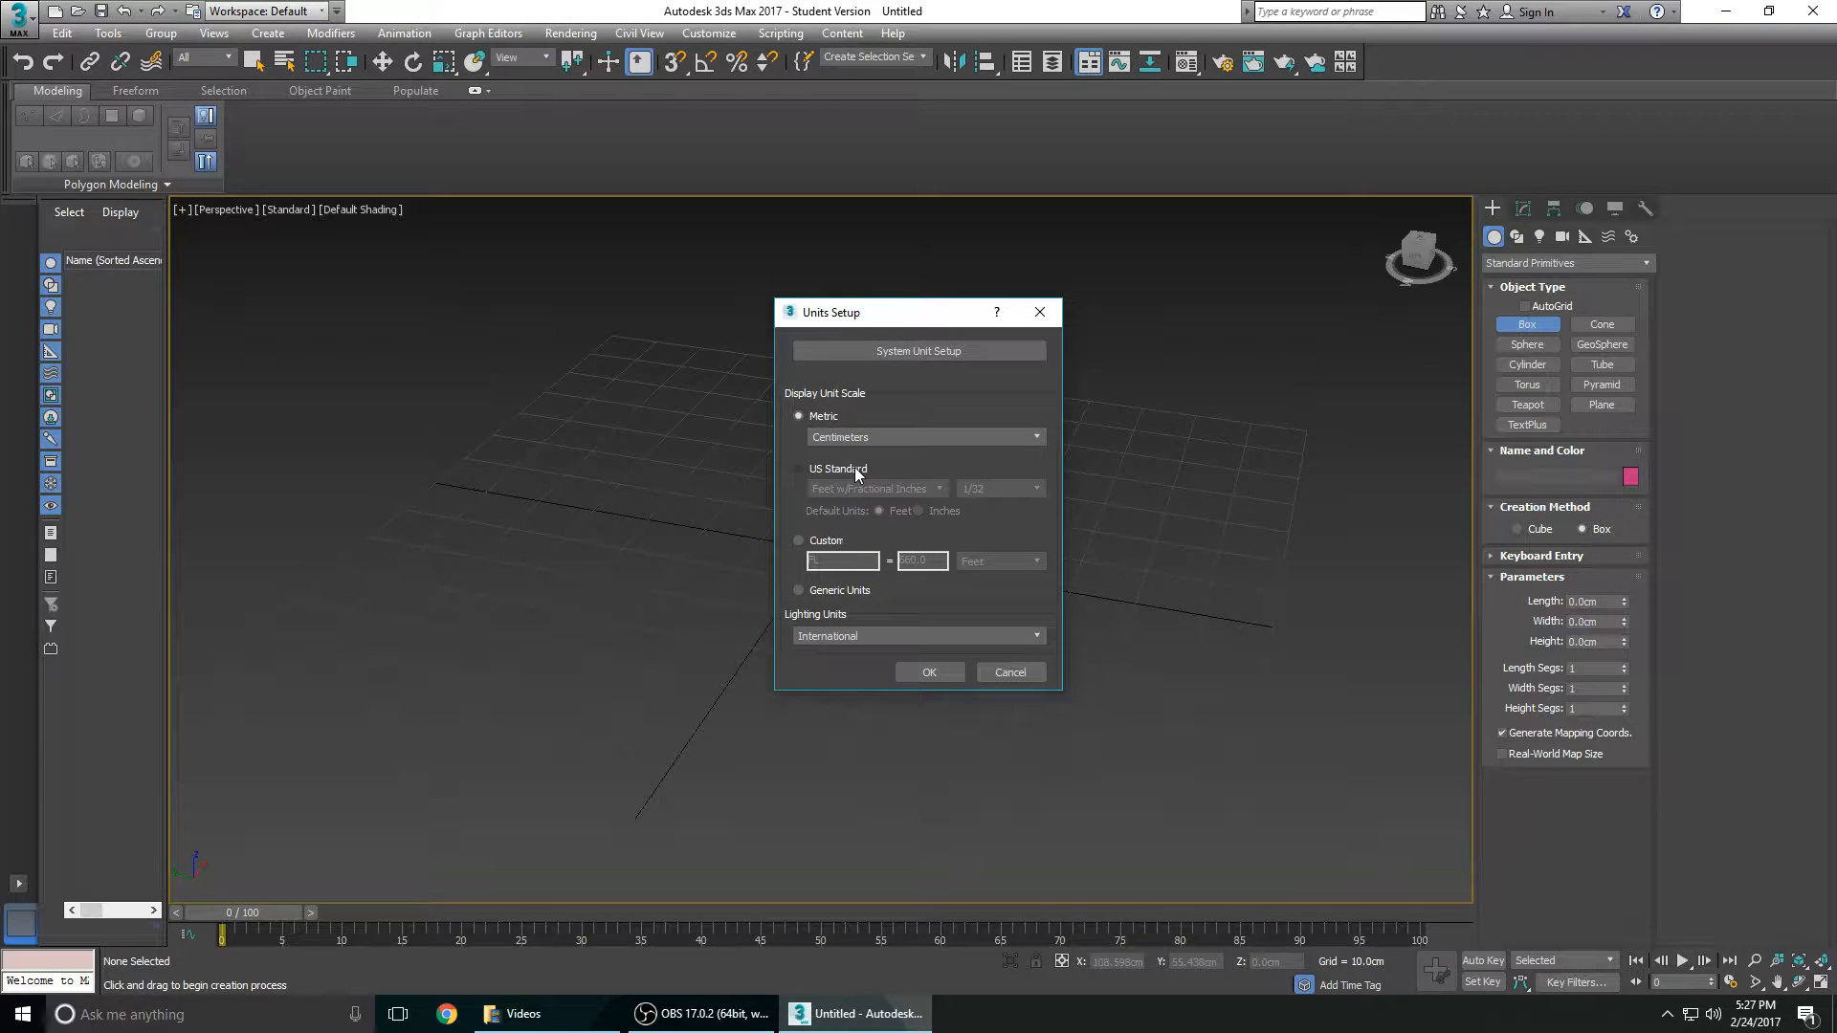
left_click(955, 673)
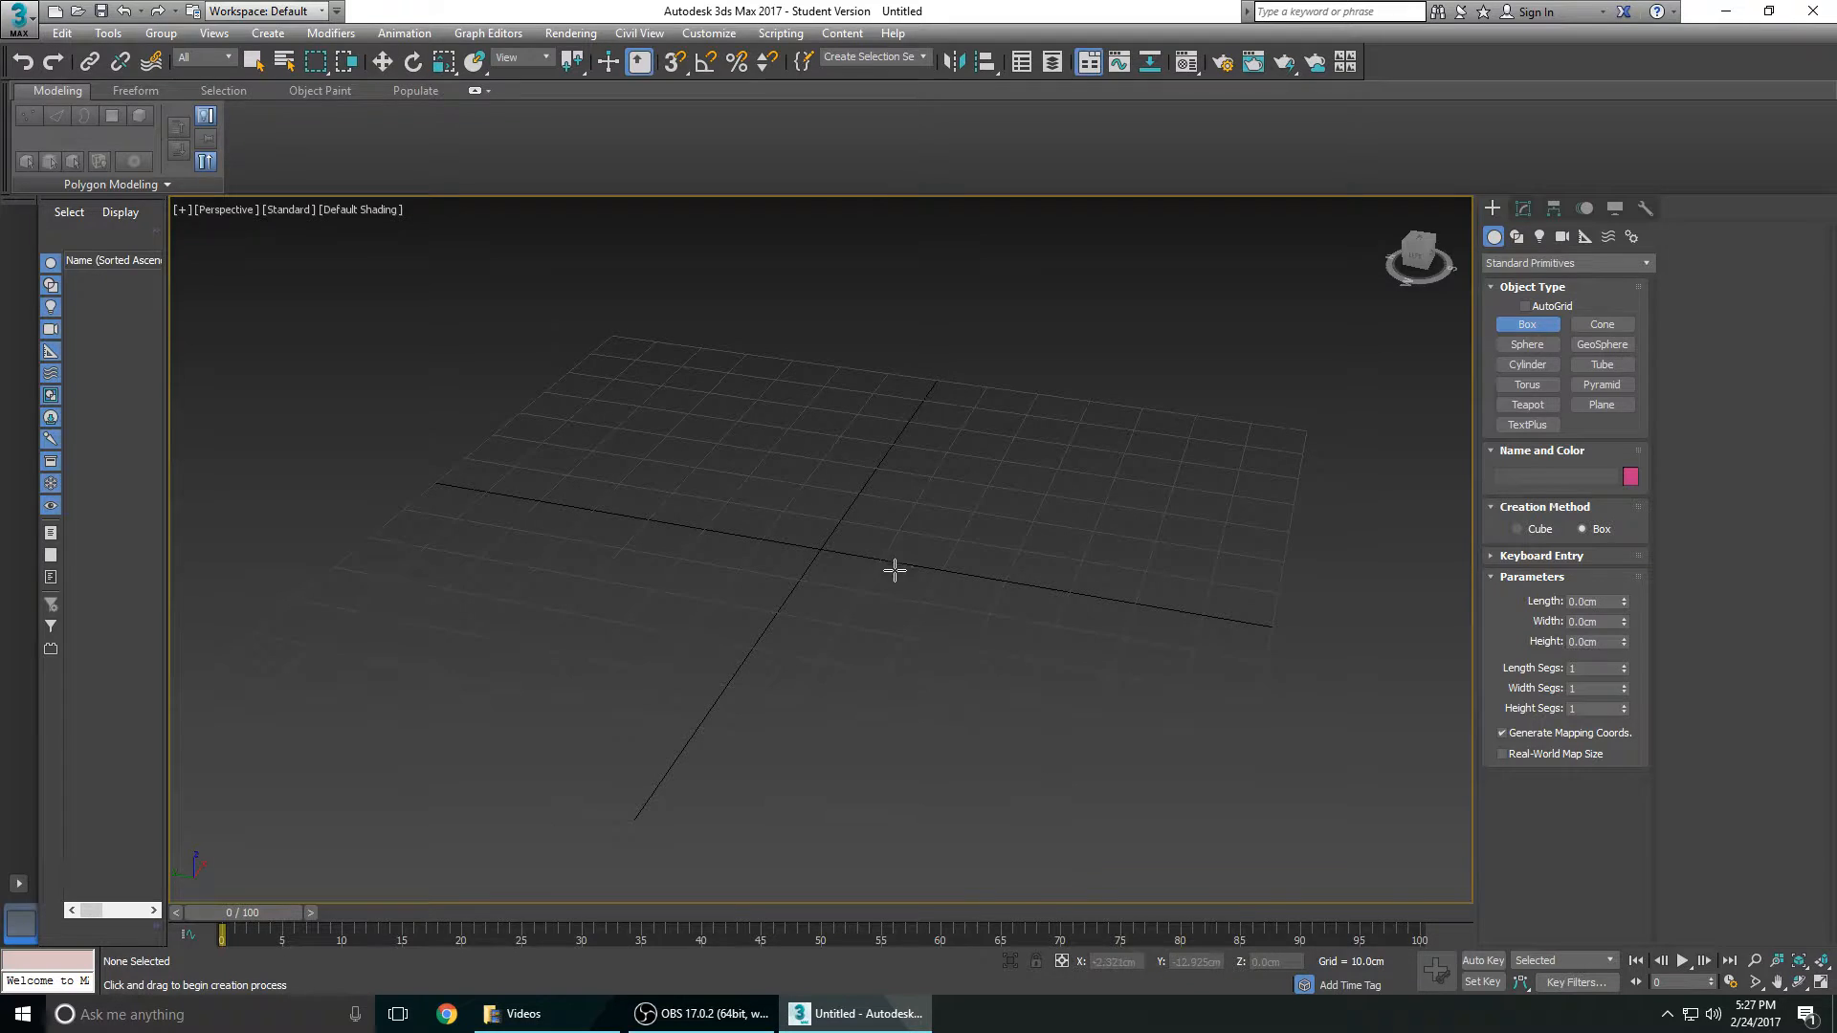
Step: Create a box in the Top view, about 88 cm long, 144 cm wide and 66 cm high
key("t")
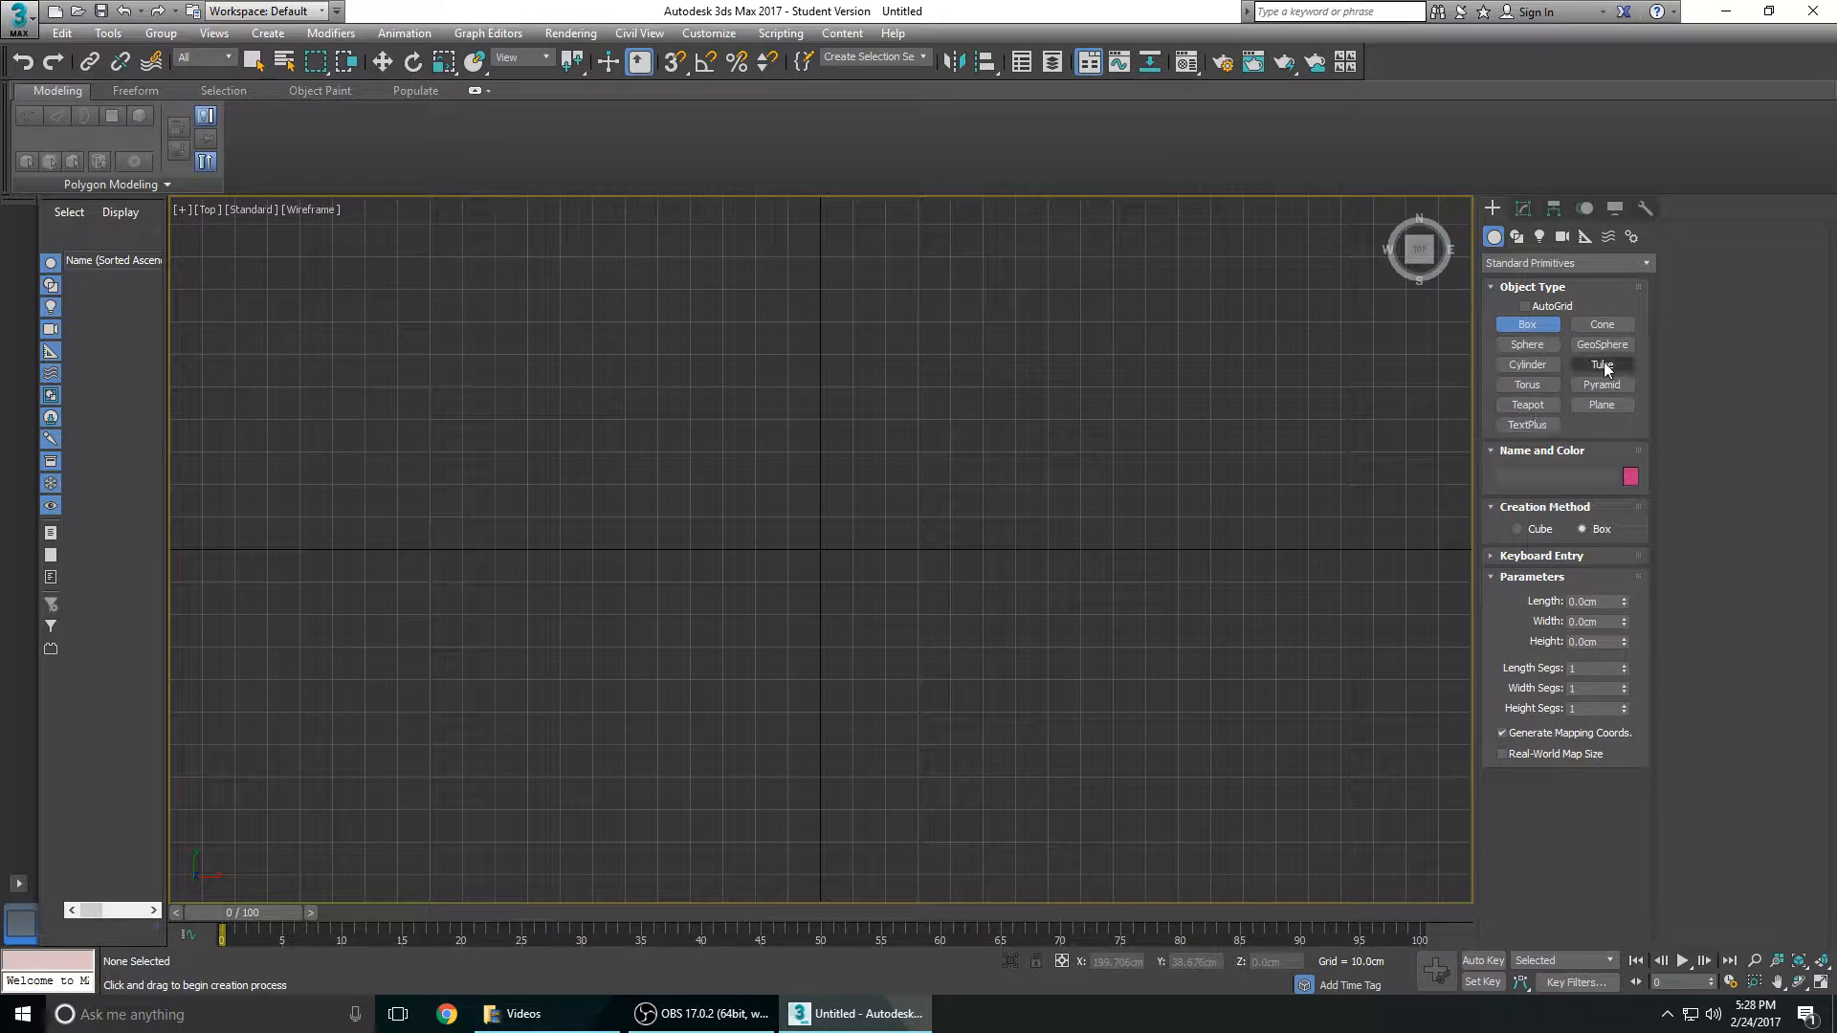
left_click_drag(621, 433, 1088, 720)
key("u")
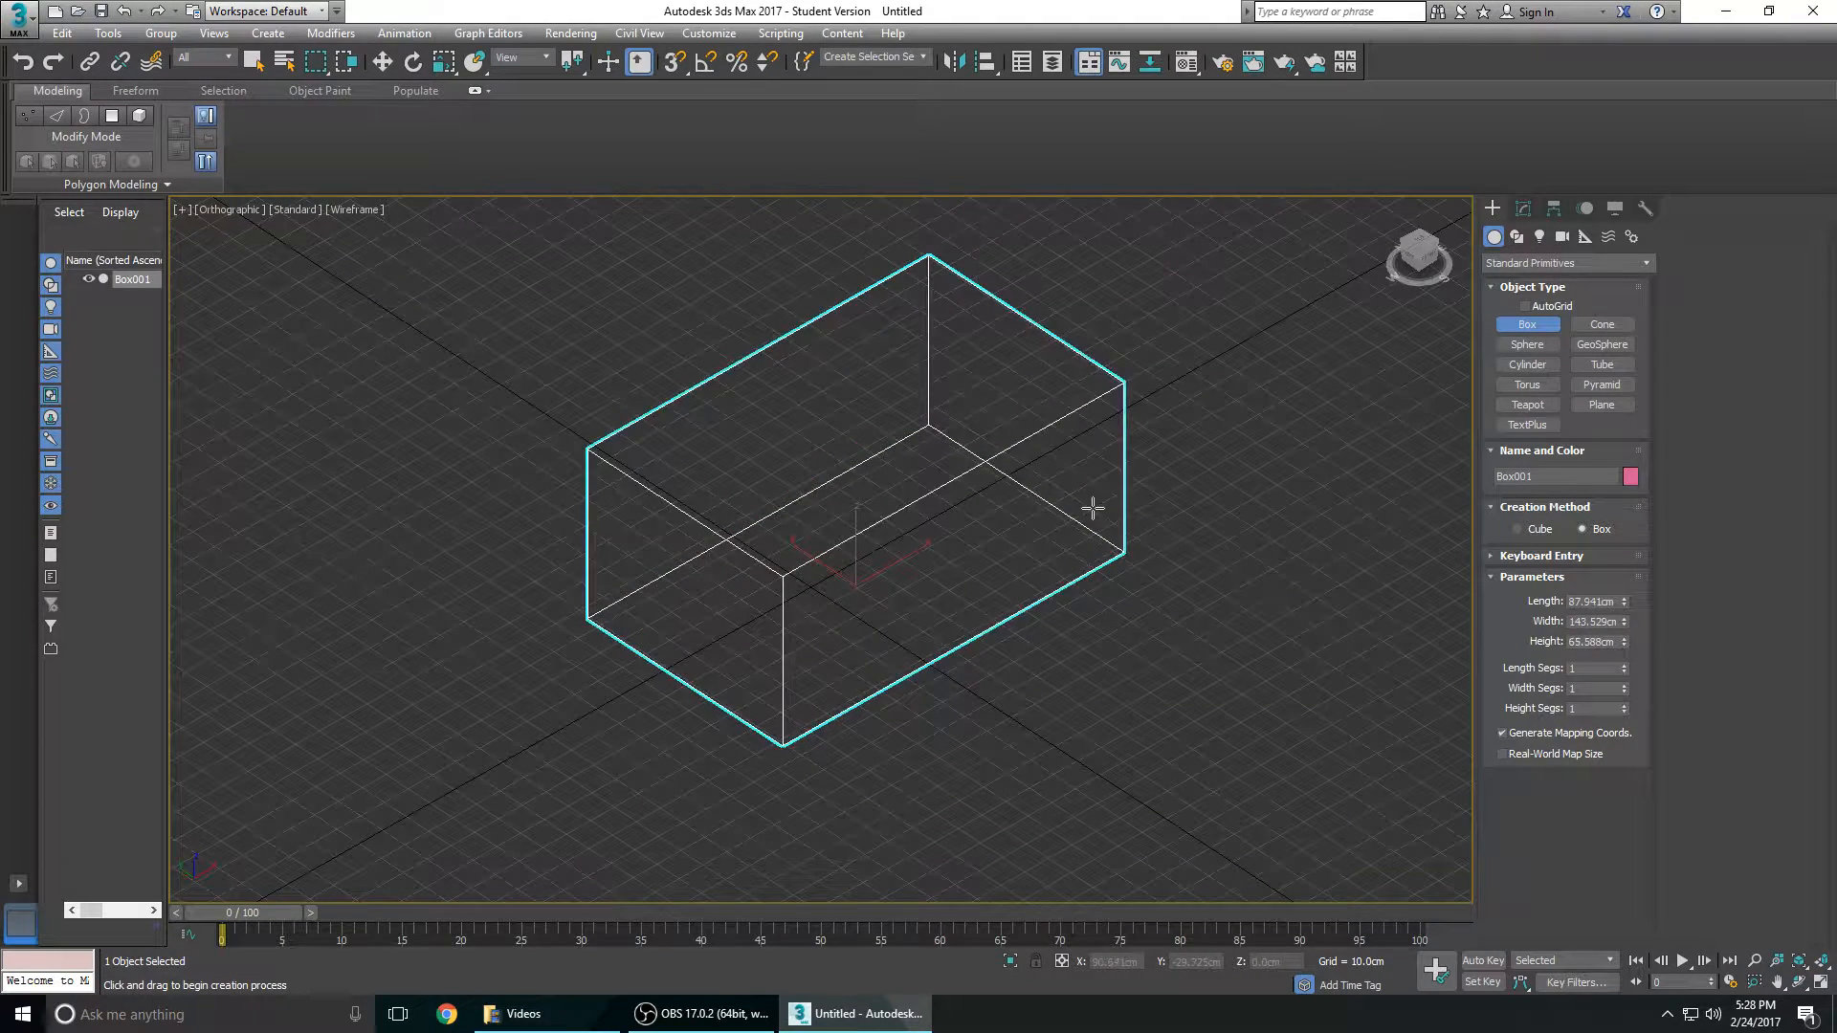
Step: Show the box in the Perspective view and turn on Edged Faces shading
key("p")
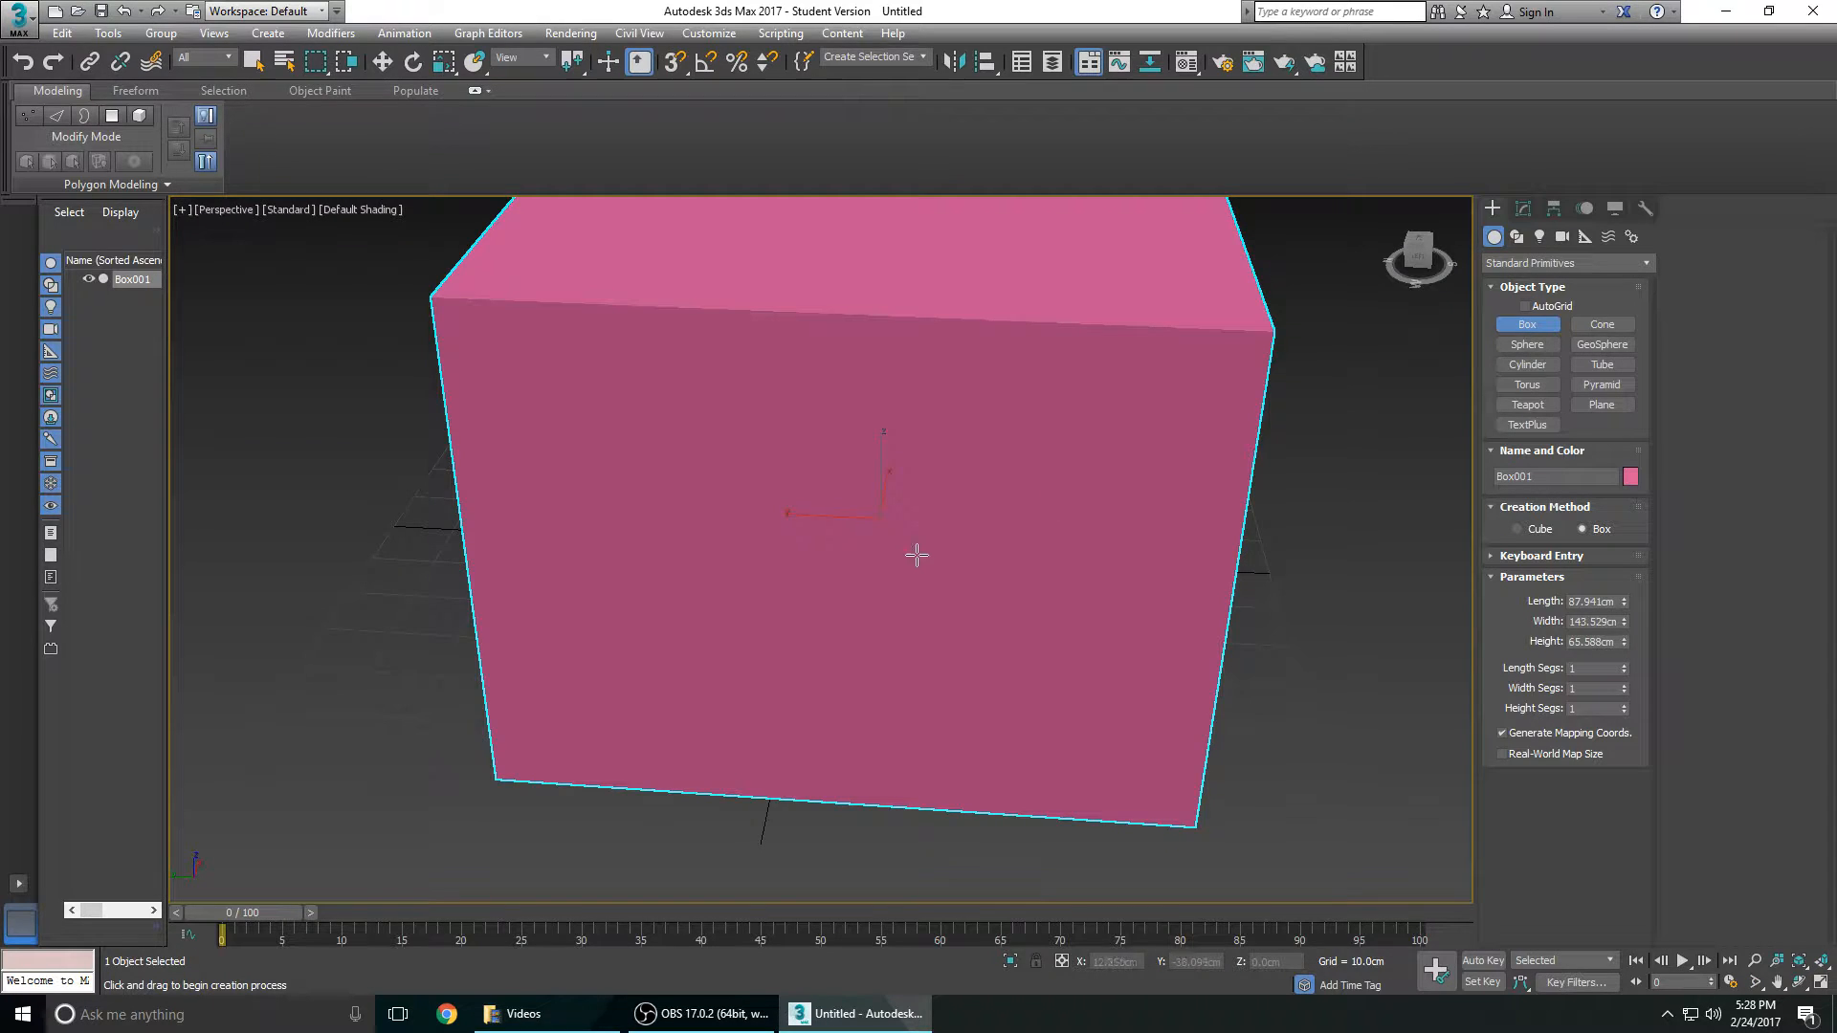
middle_click_drag(912, 555, 956, 551, "alt")
scroll(976, 546, "down", 6)
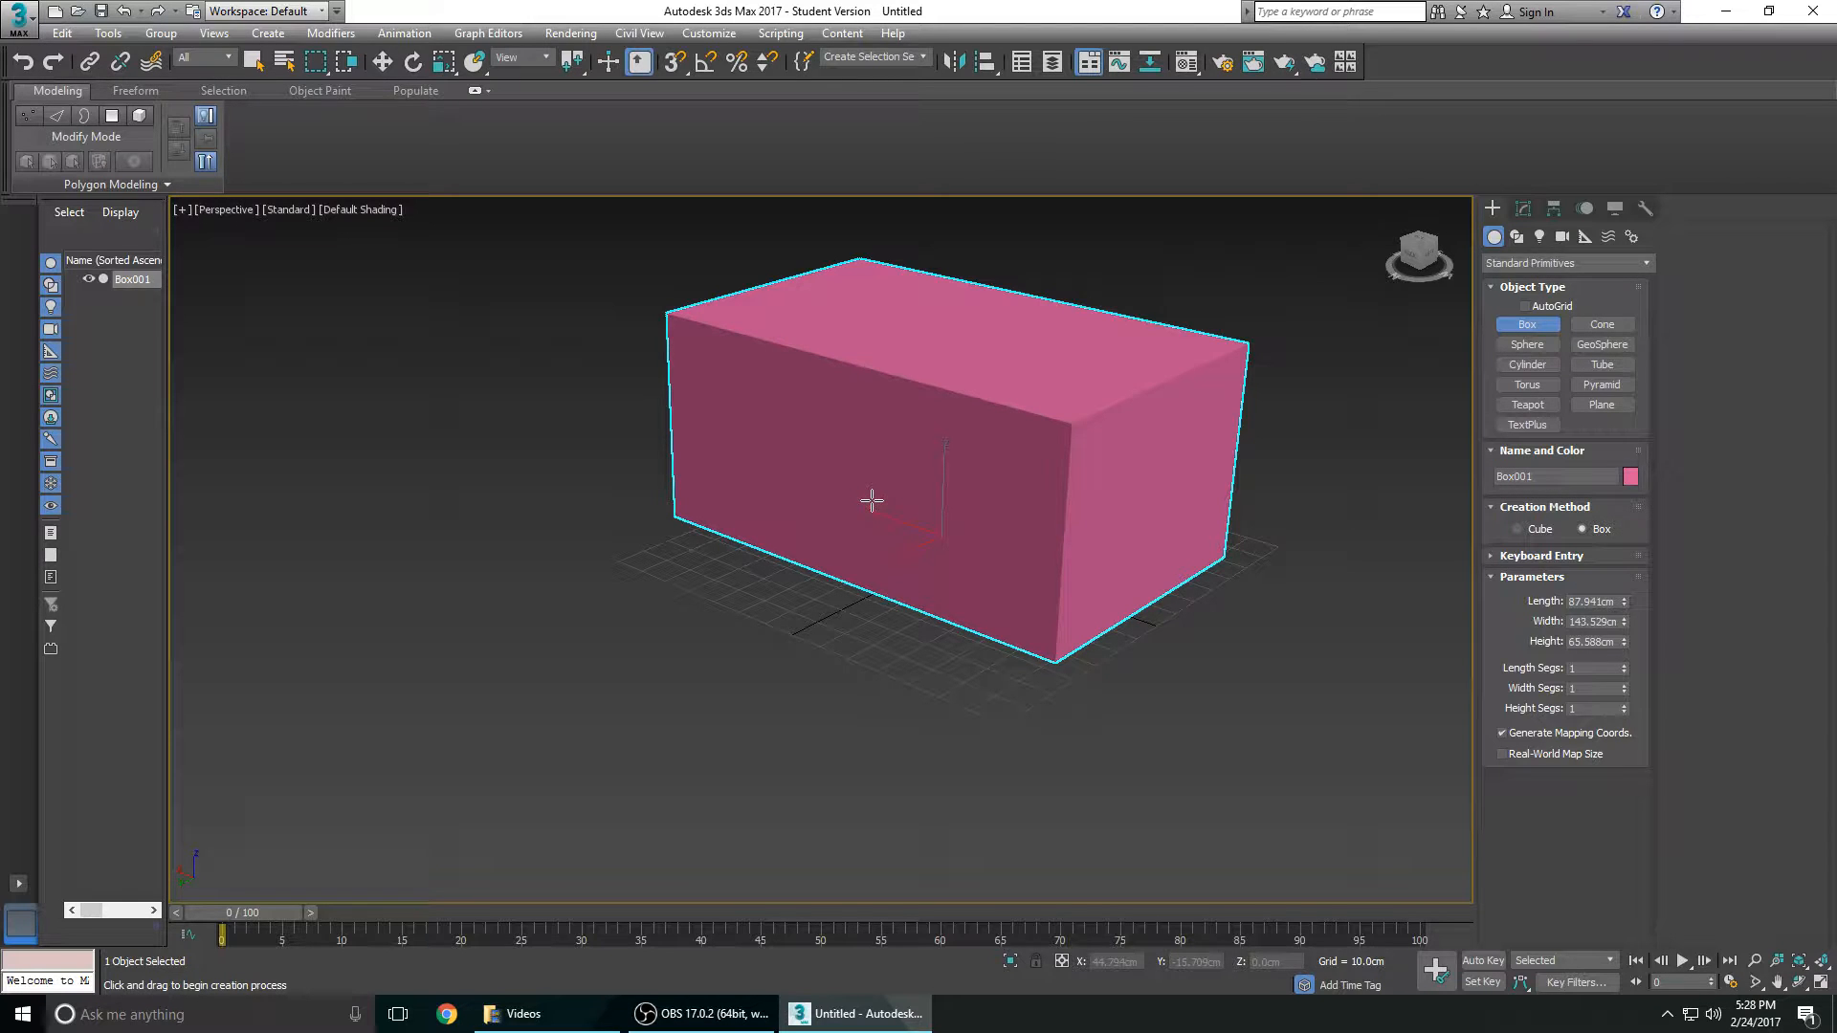
middle_click_drag(890, 472, 889, 553)
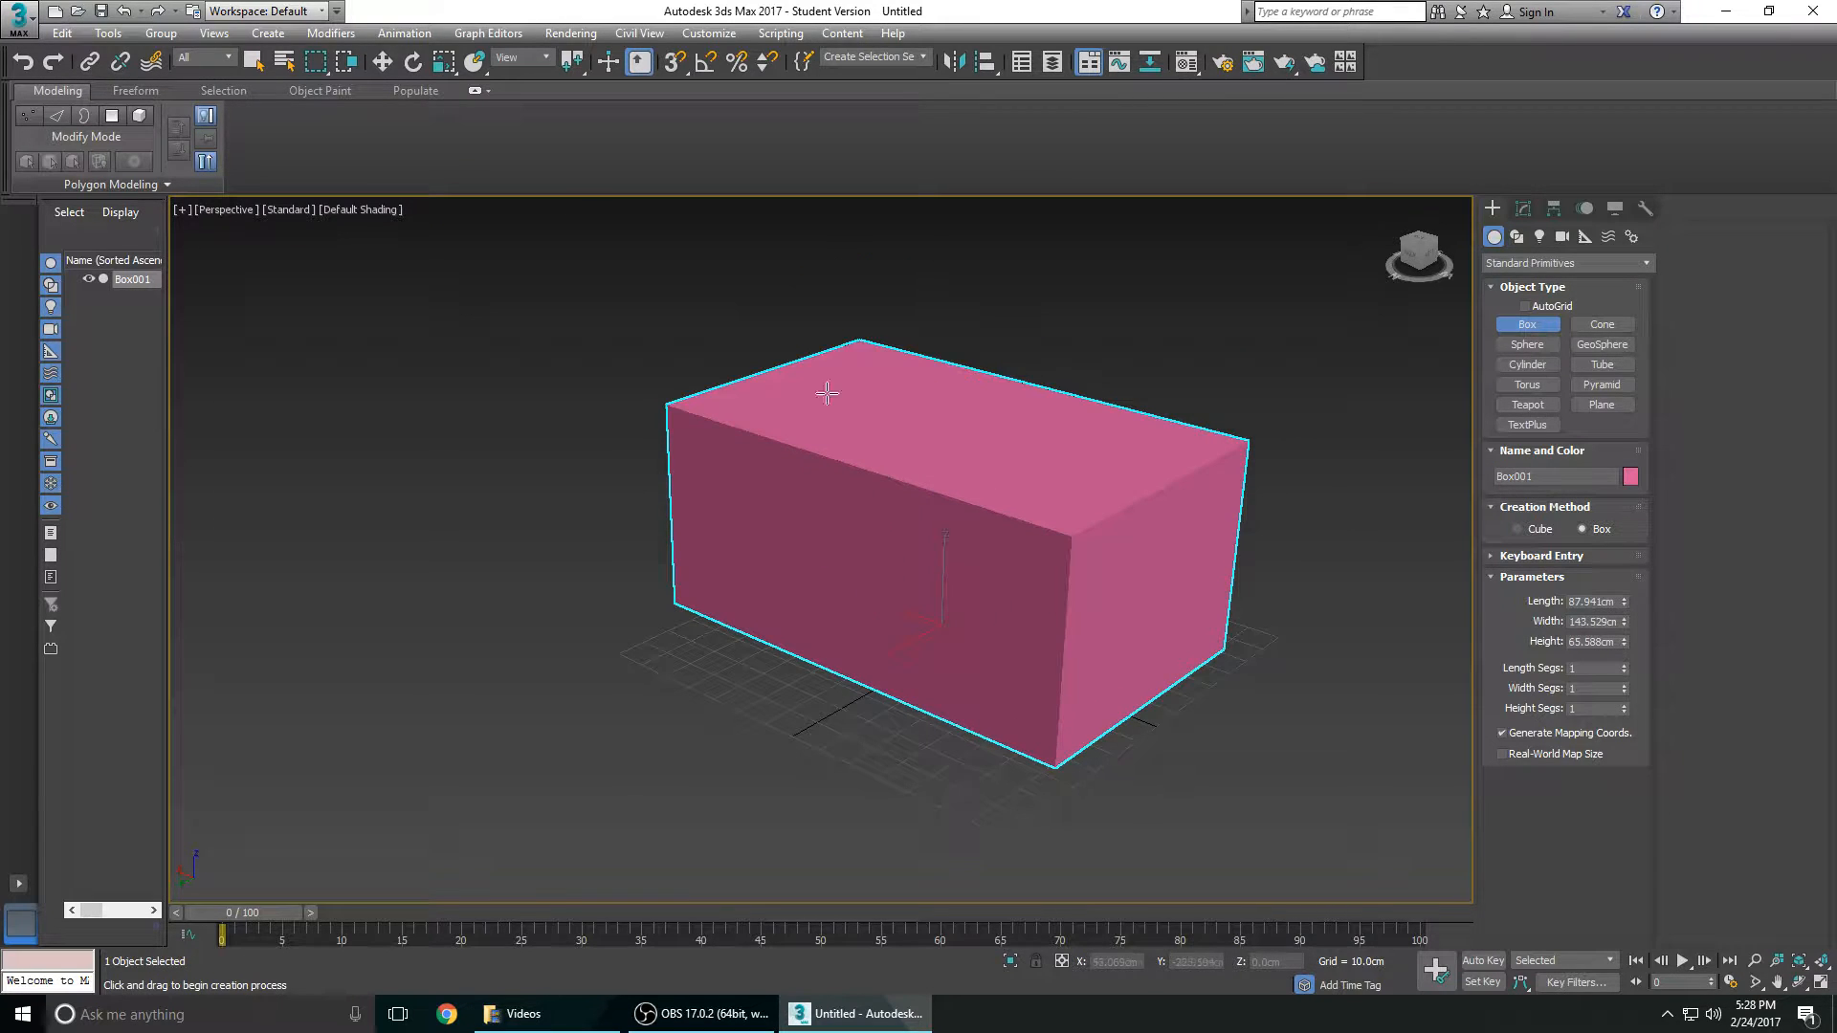
left_click(354, 209)
left_click(469, 403)
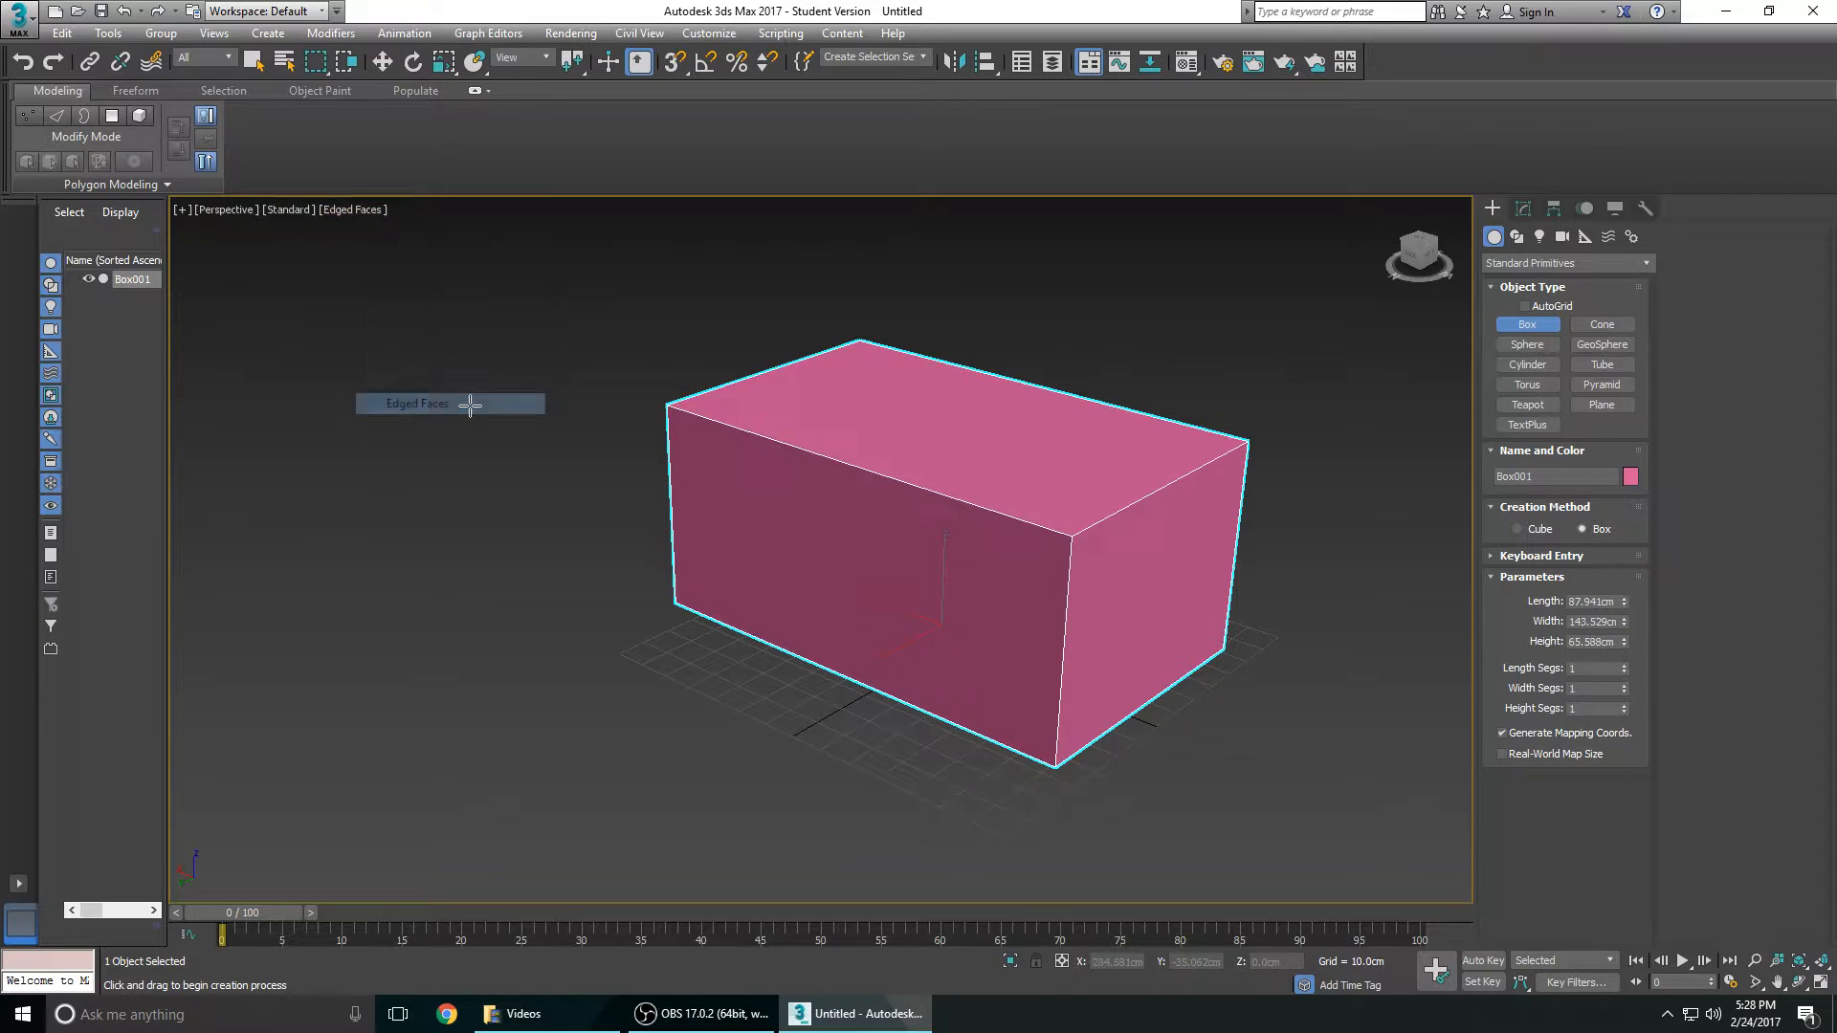
Step: Move the box to the world origin by resetting its X and Y position to 0
middle_click_drag(848, 360, 1148, 549, "alt")
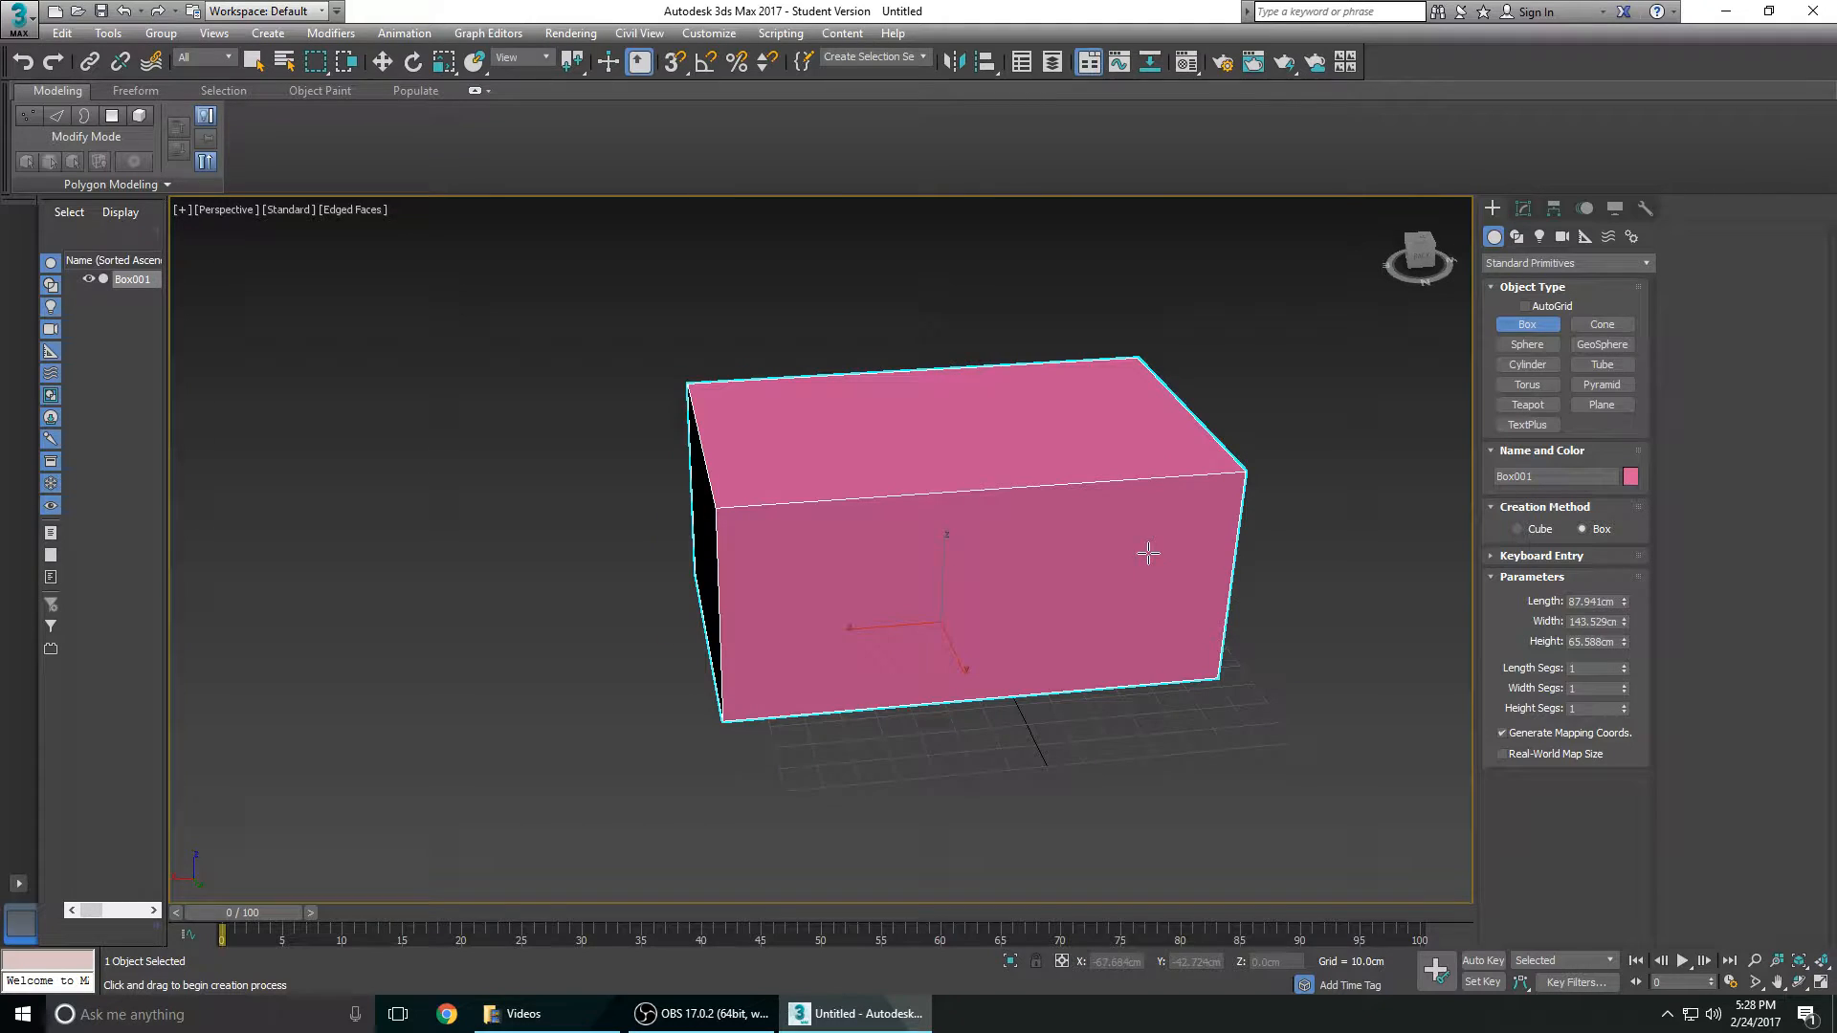
left_click(381, 61)
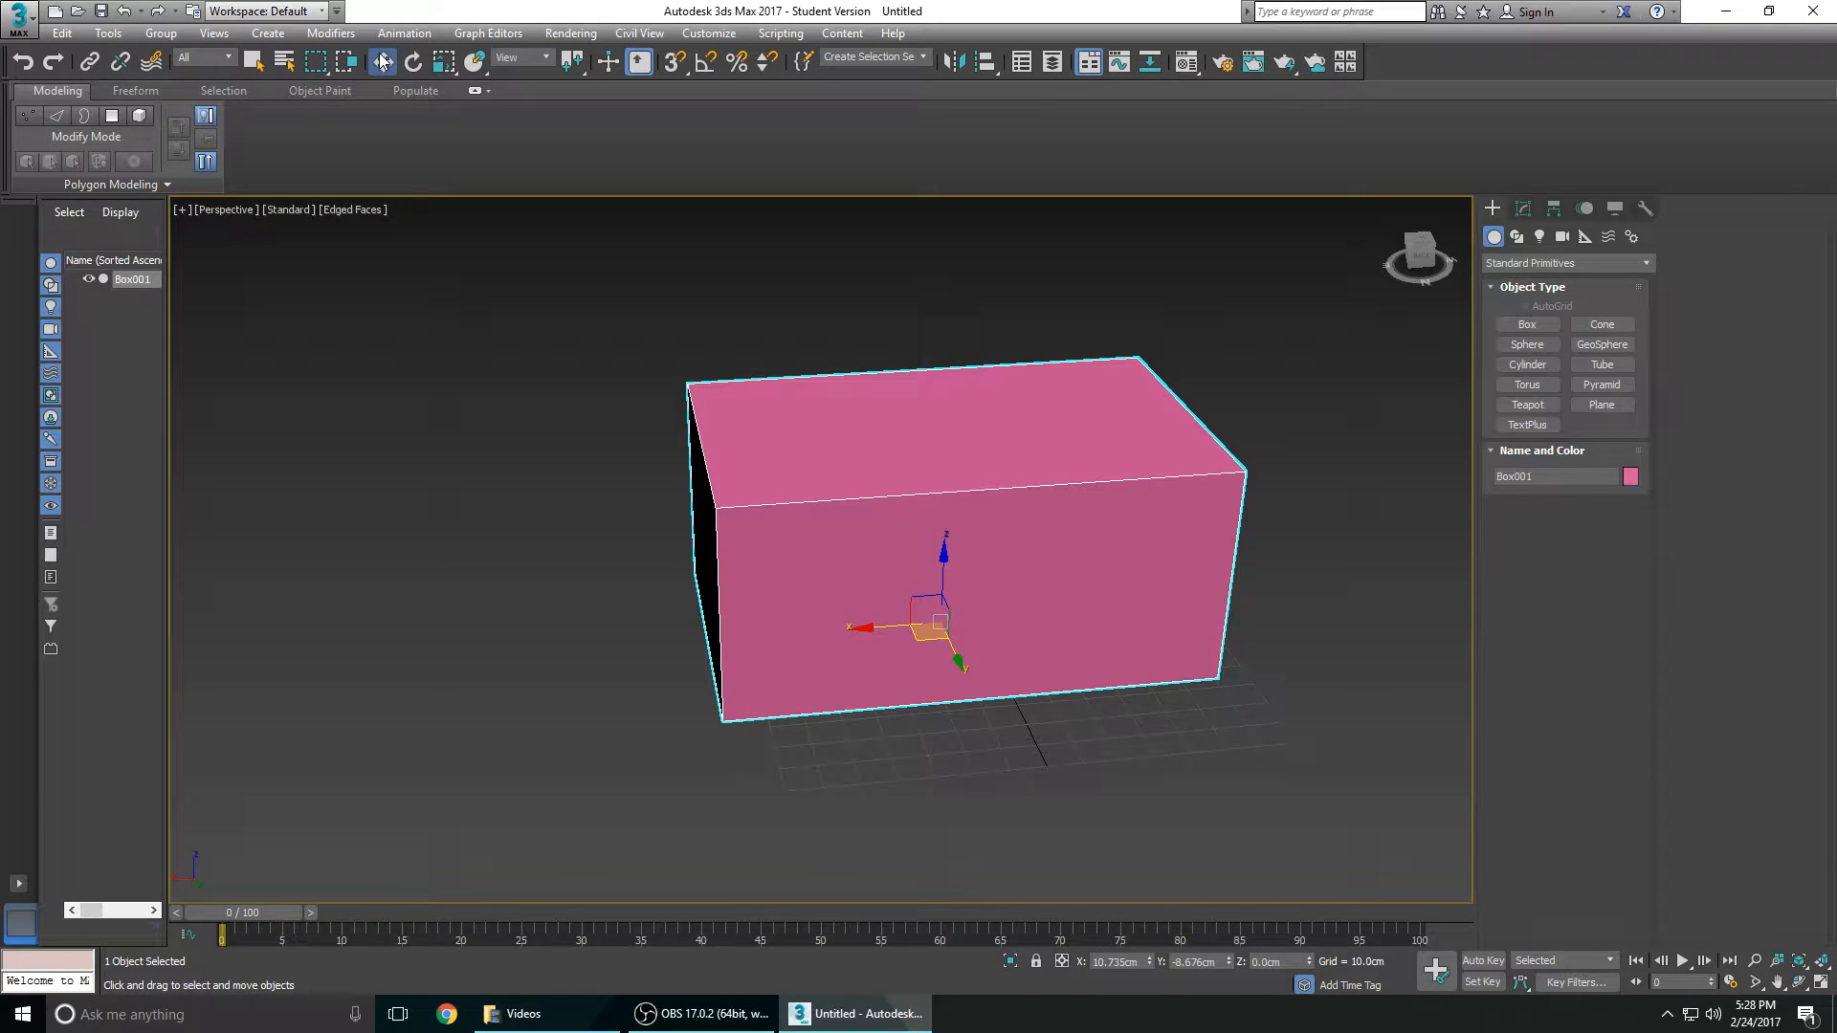
right_click(1150, 962)
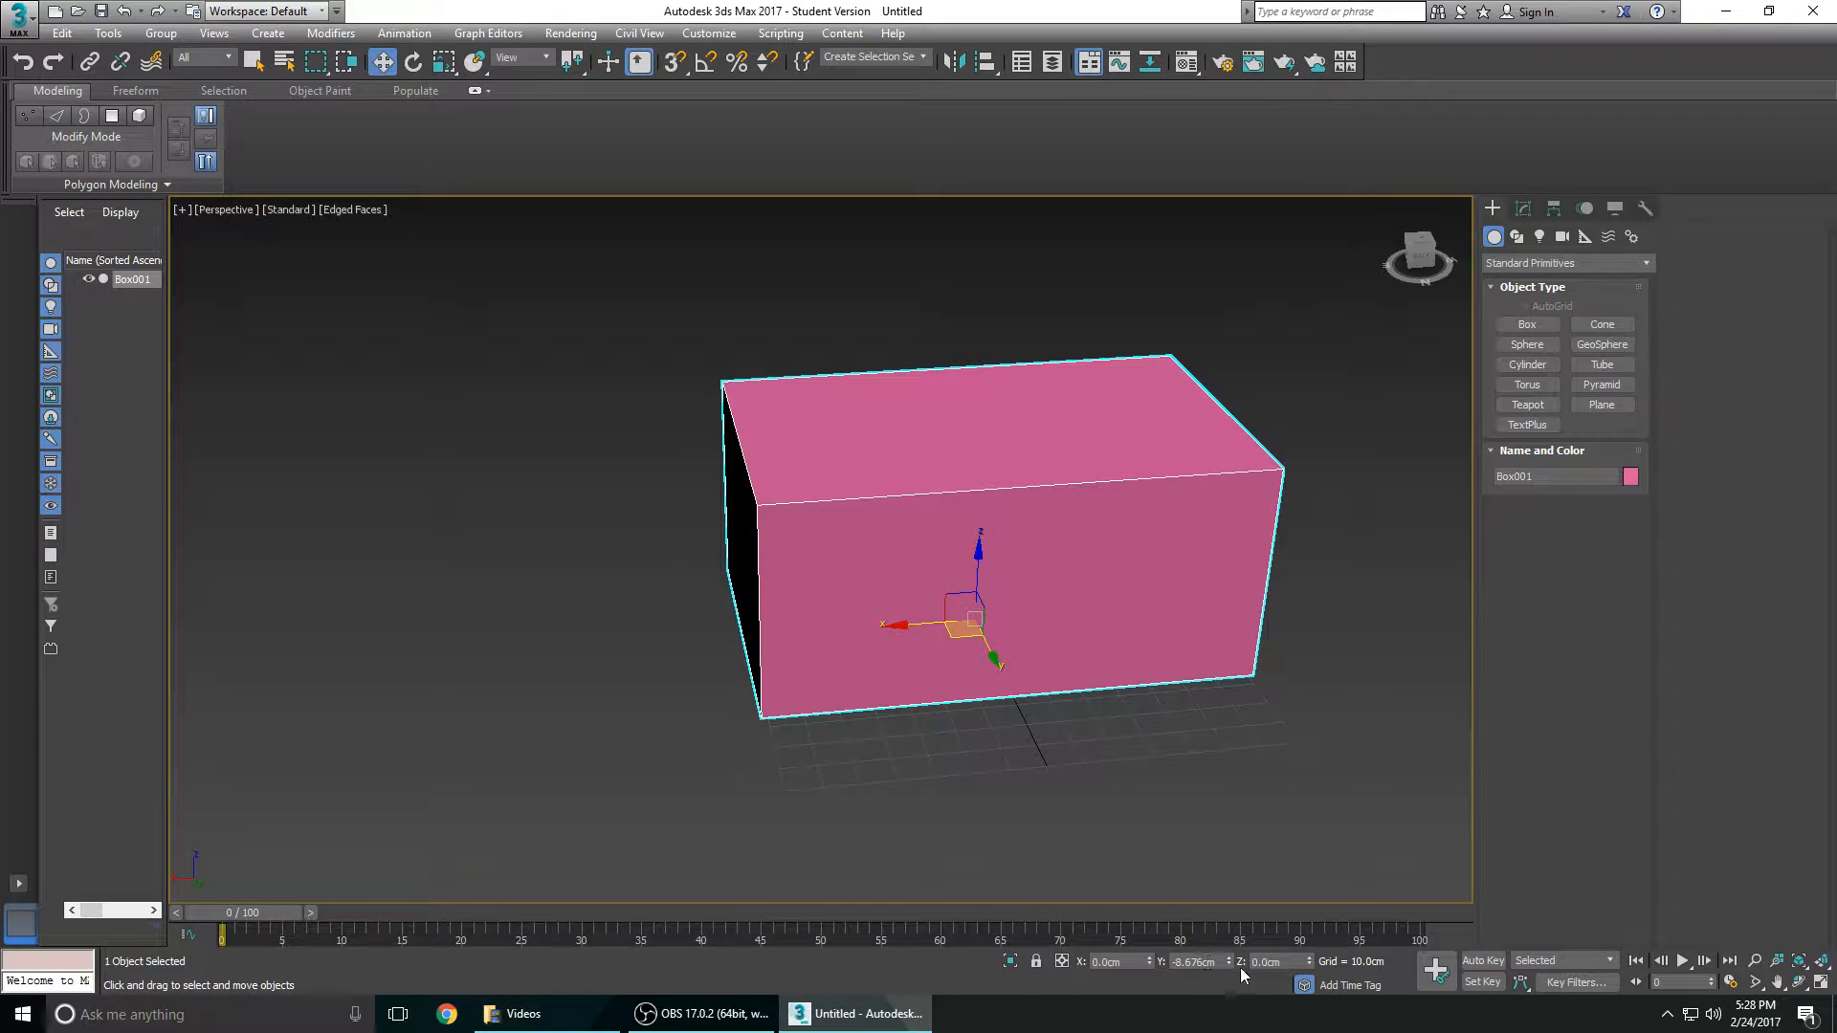
right_click(1228, 961)
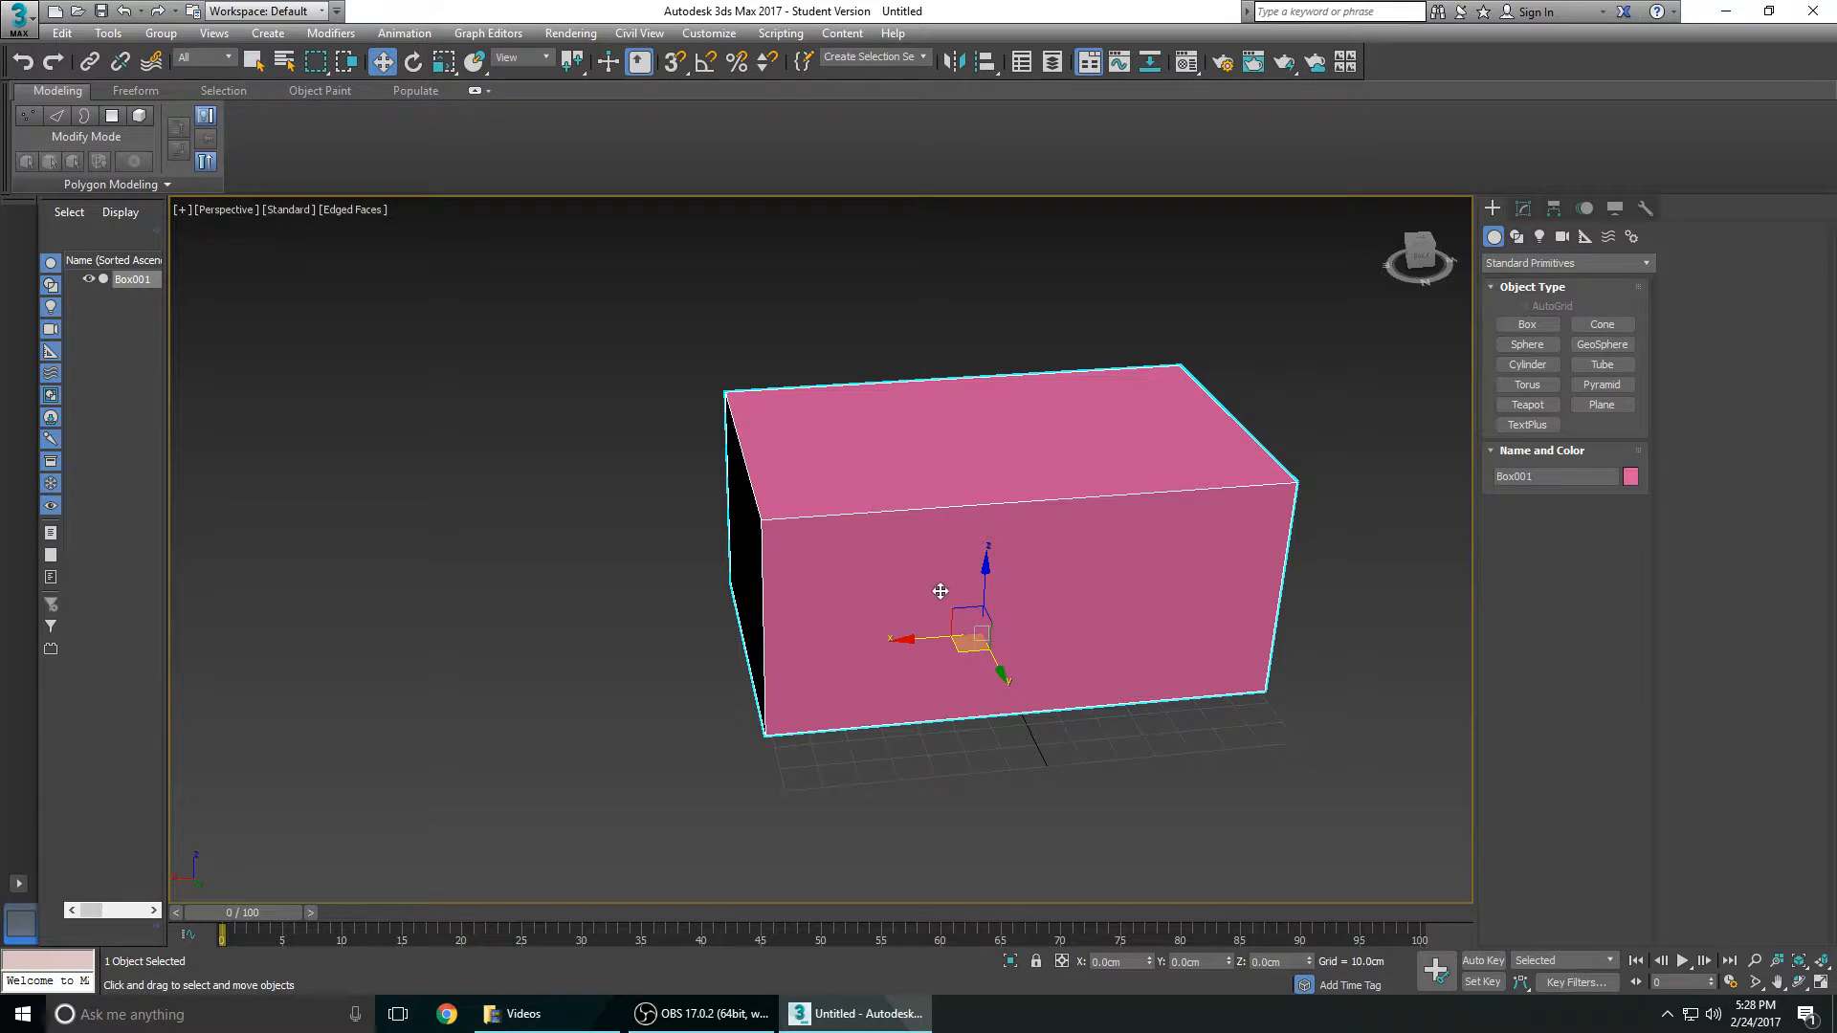
Step: Set the box's length to 85 cm and its width to 150 cm
middle_click_drag(940, 591, 967, 622, "alt")
middle_click_drag(1013, 414, 1026, 525, "alt")
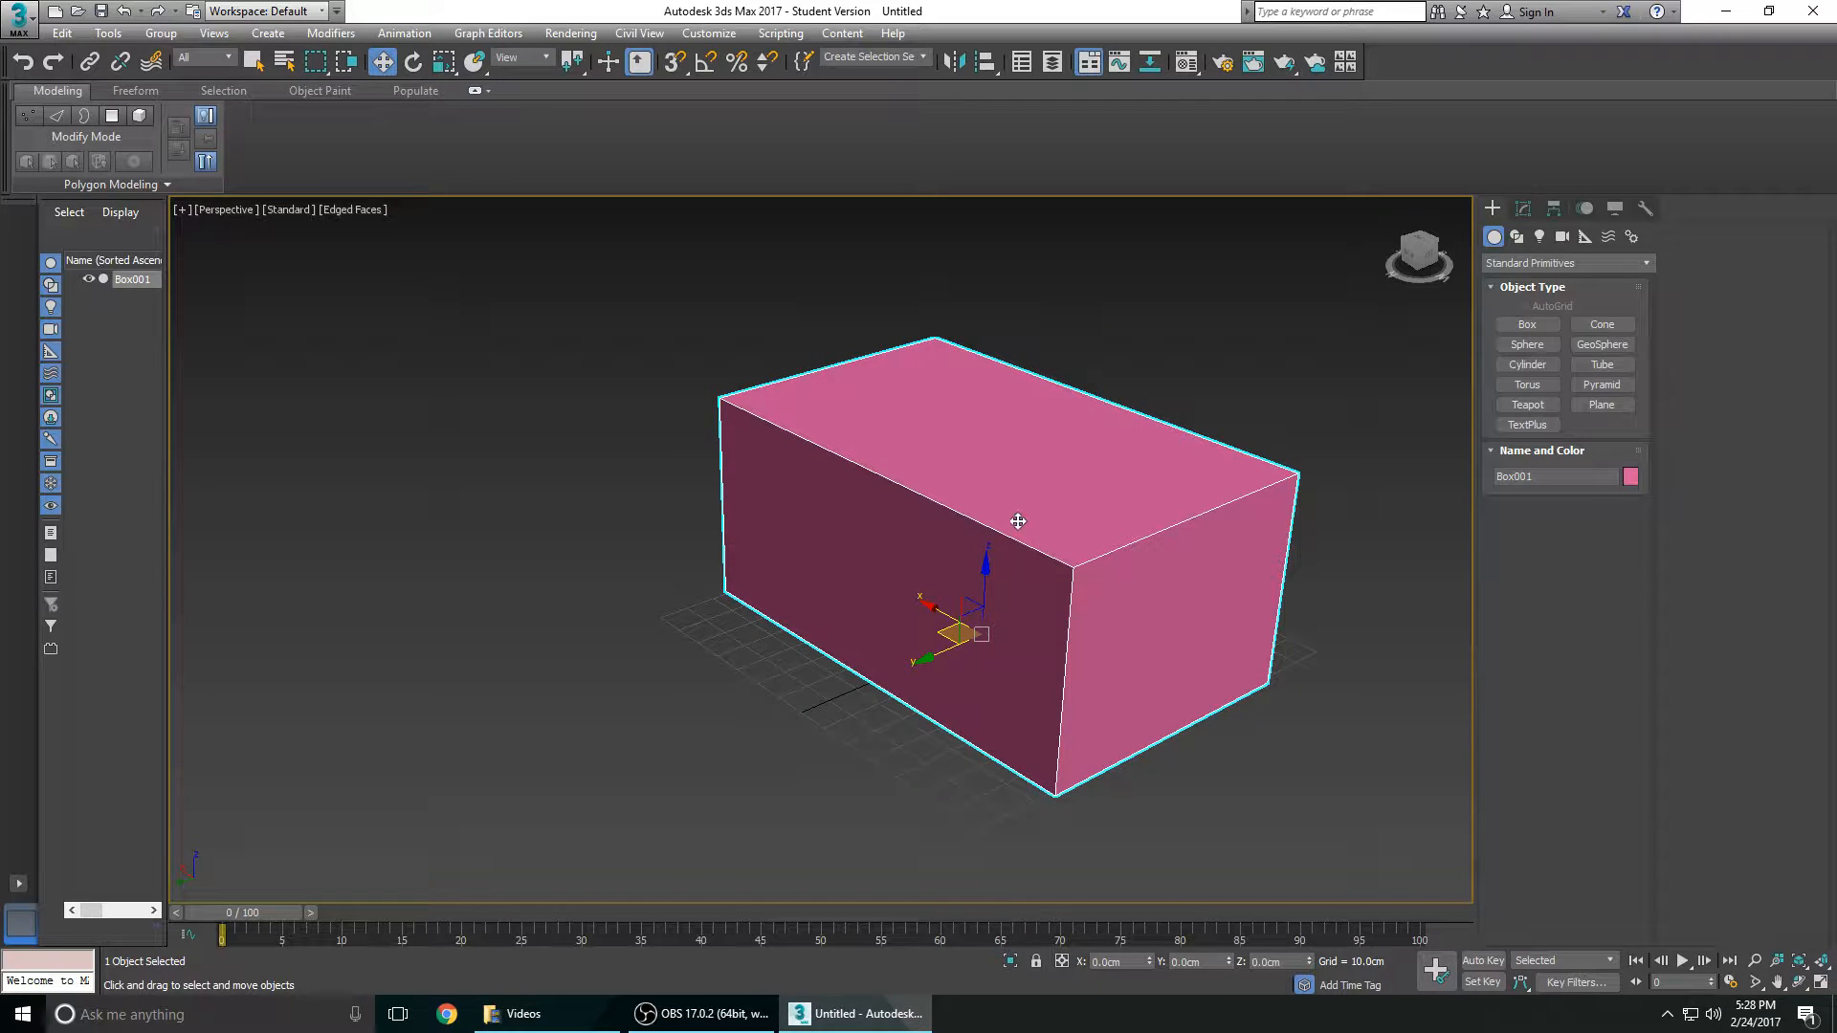
left_click(1524, 209)
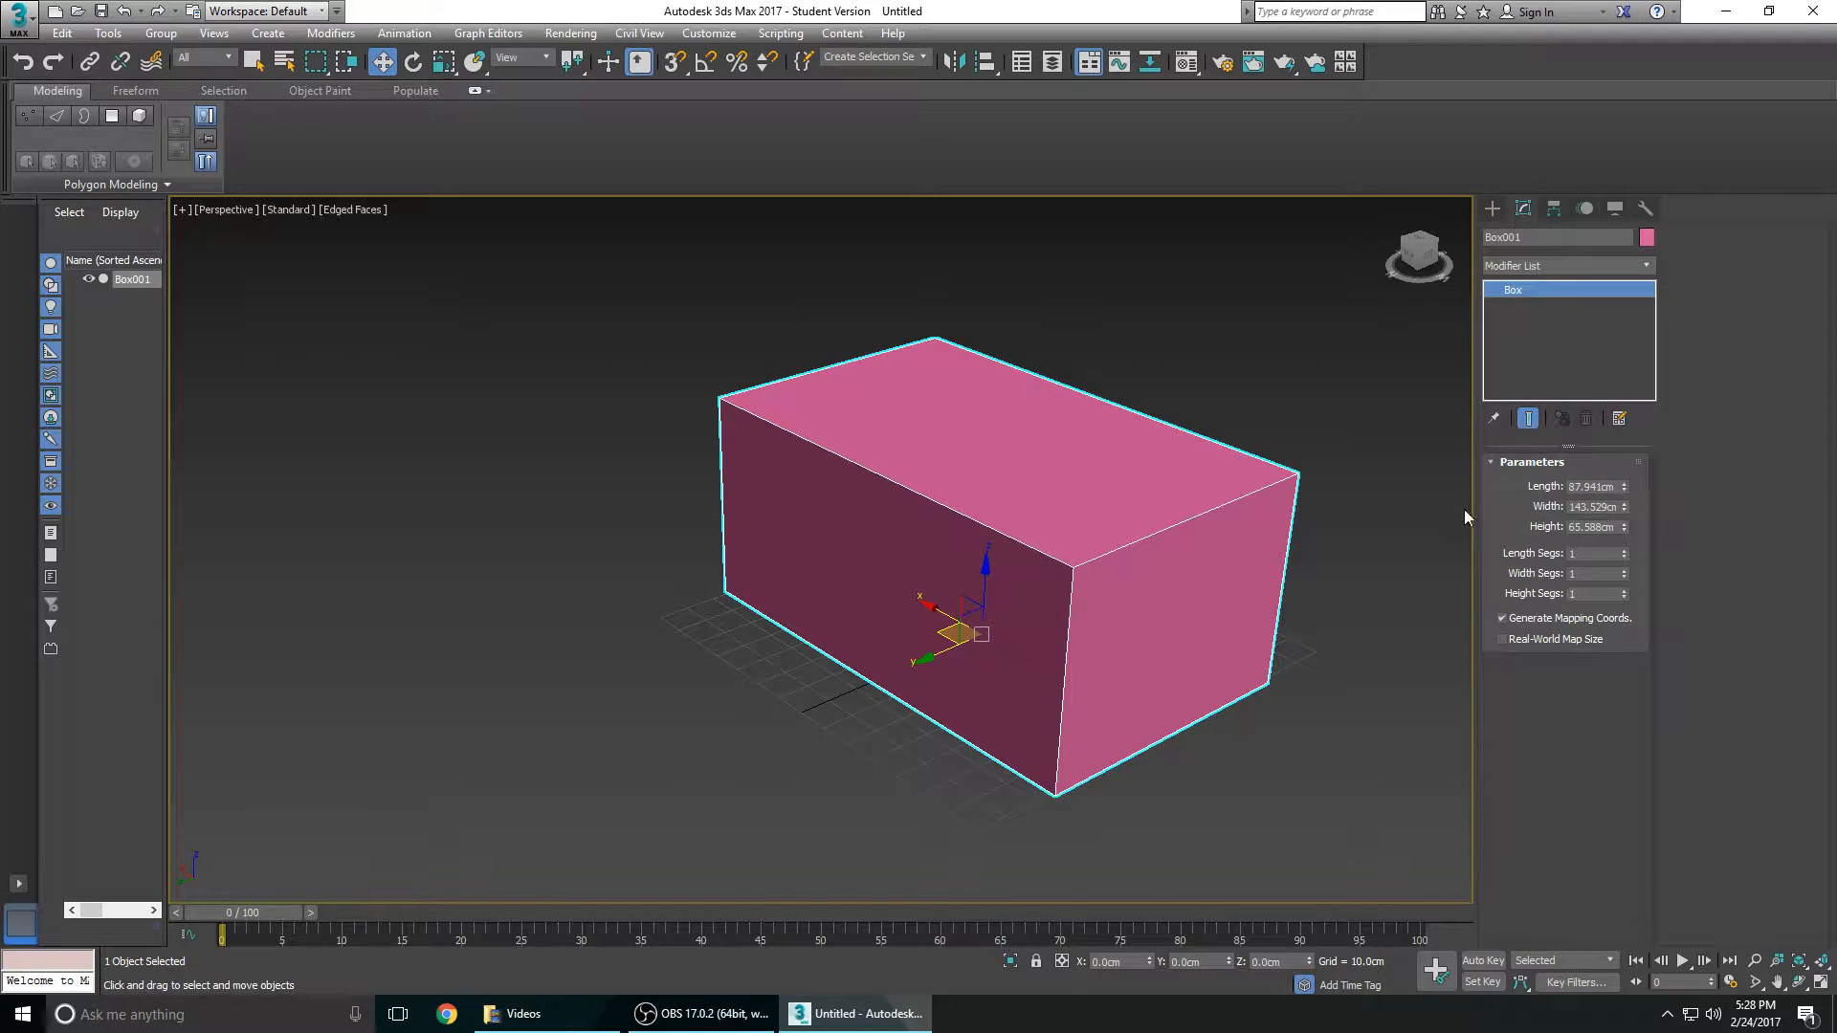
double_click(1598, 486)
type("8")
key("Tab")
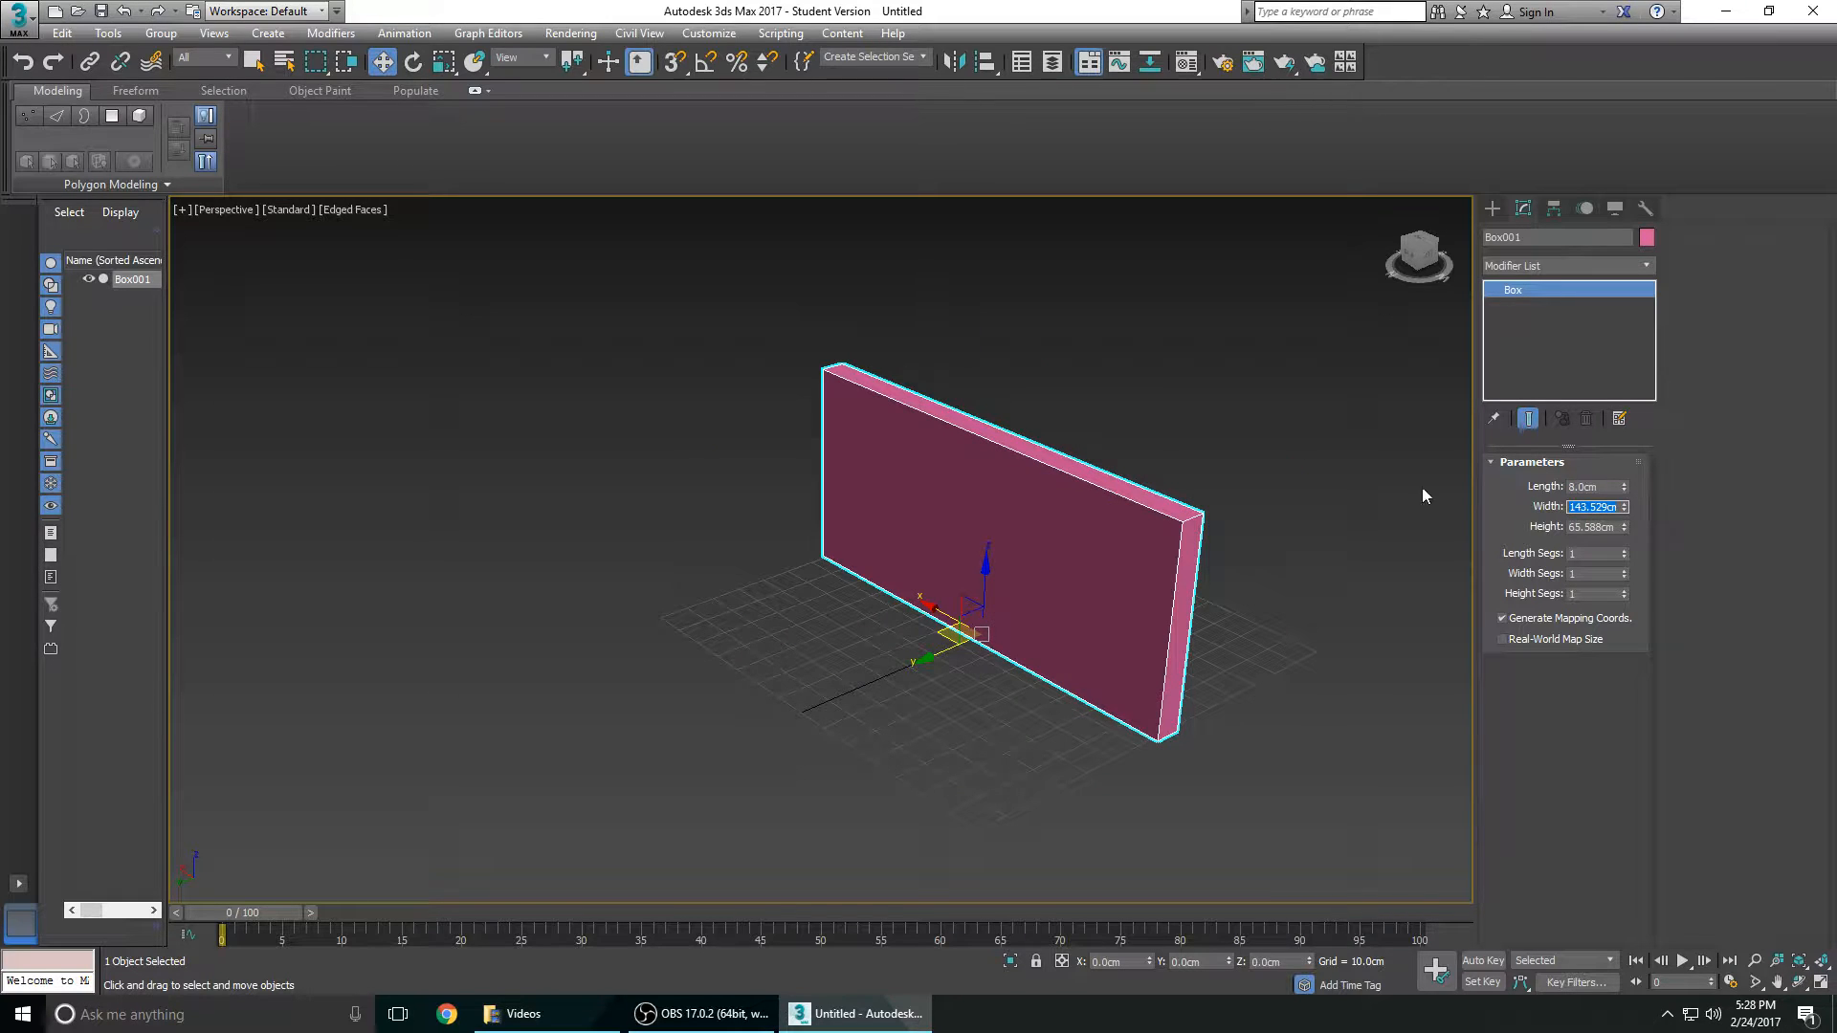
double_click(1596, 488)
type("85")
key("Tab")
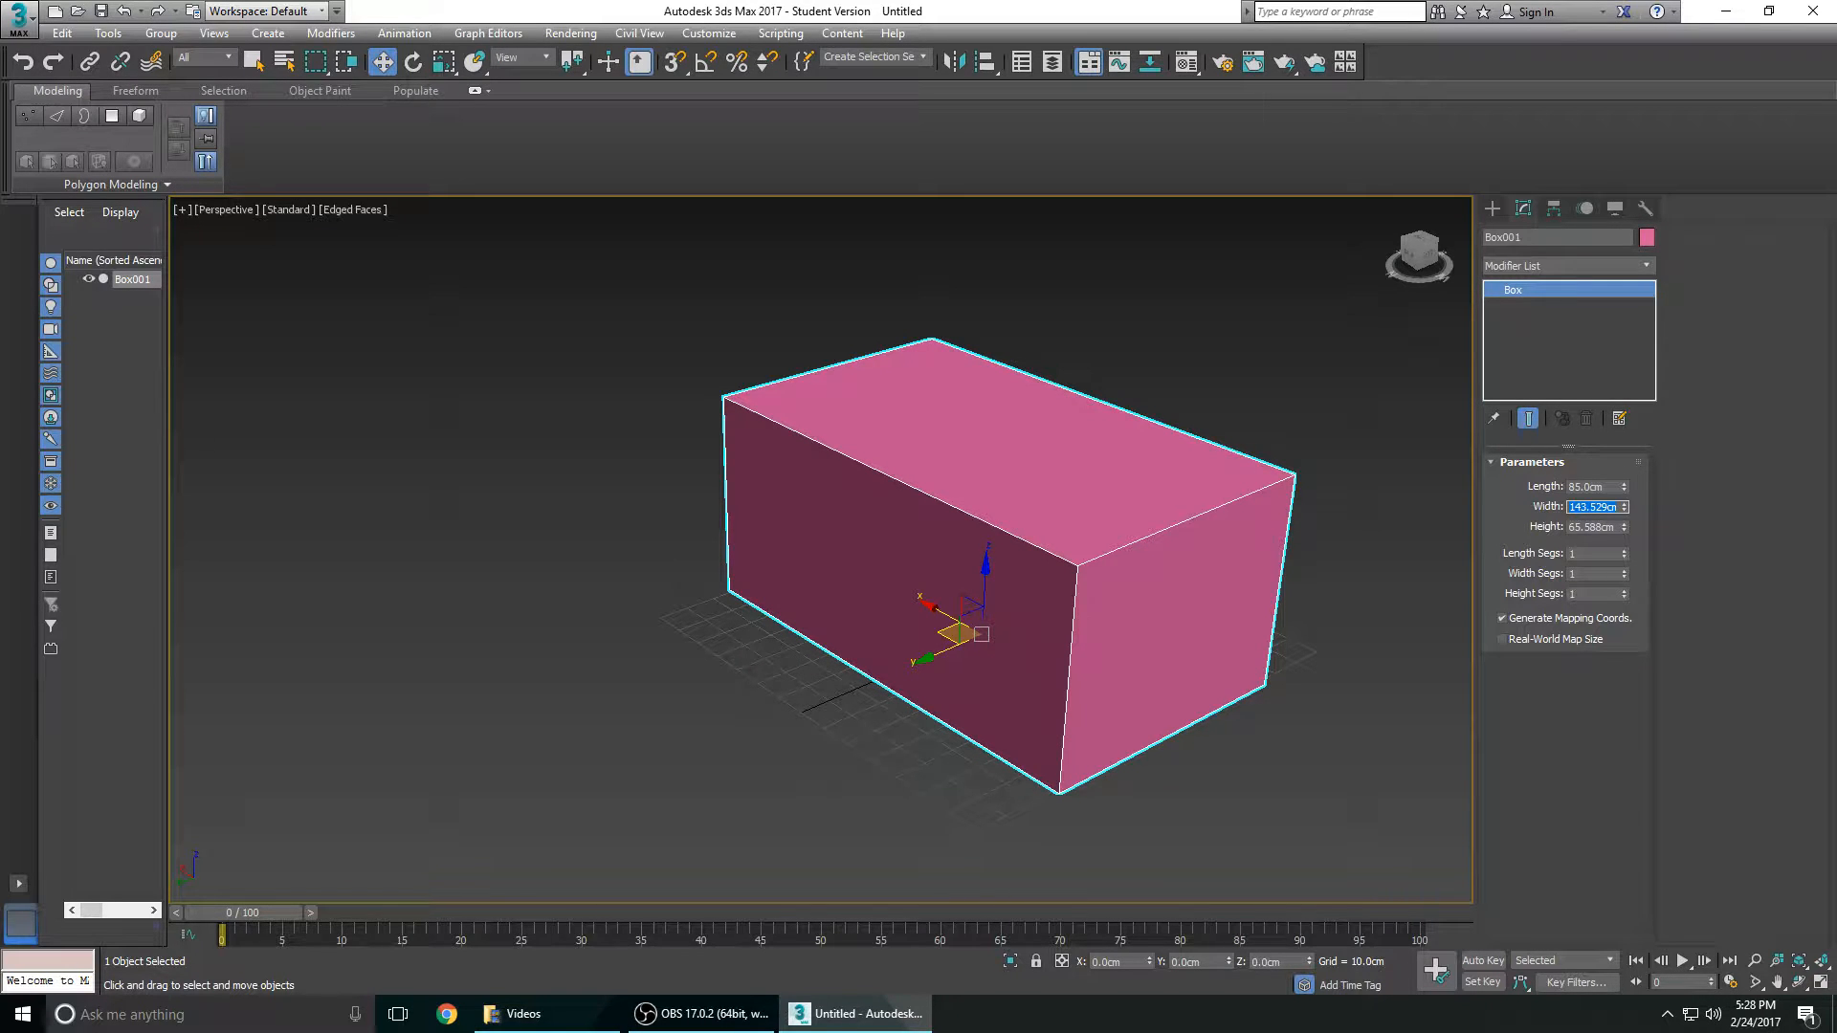
type("150")
key("Tab")
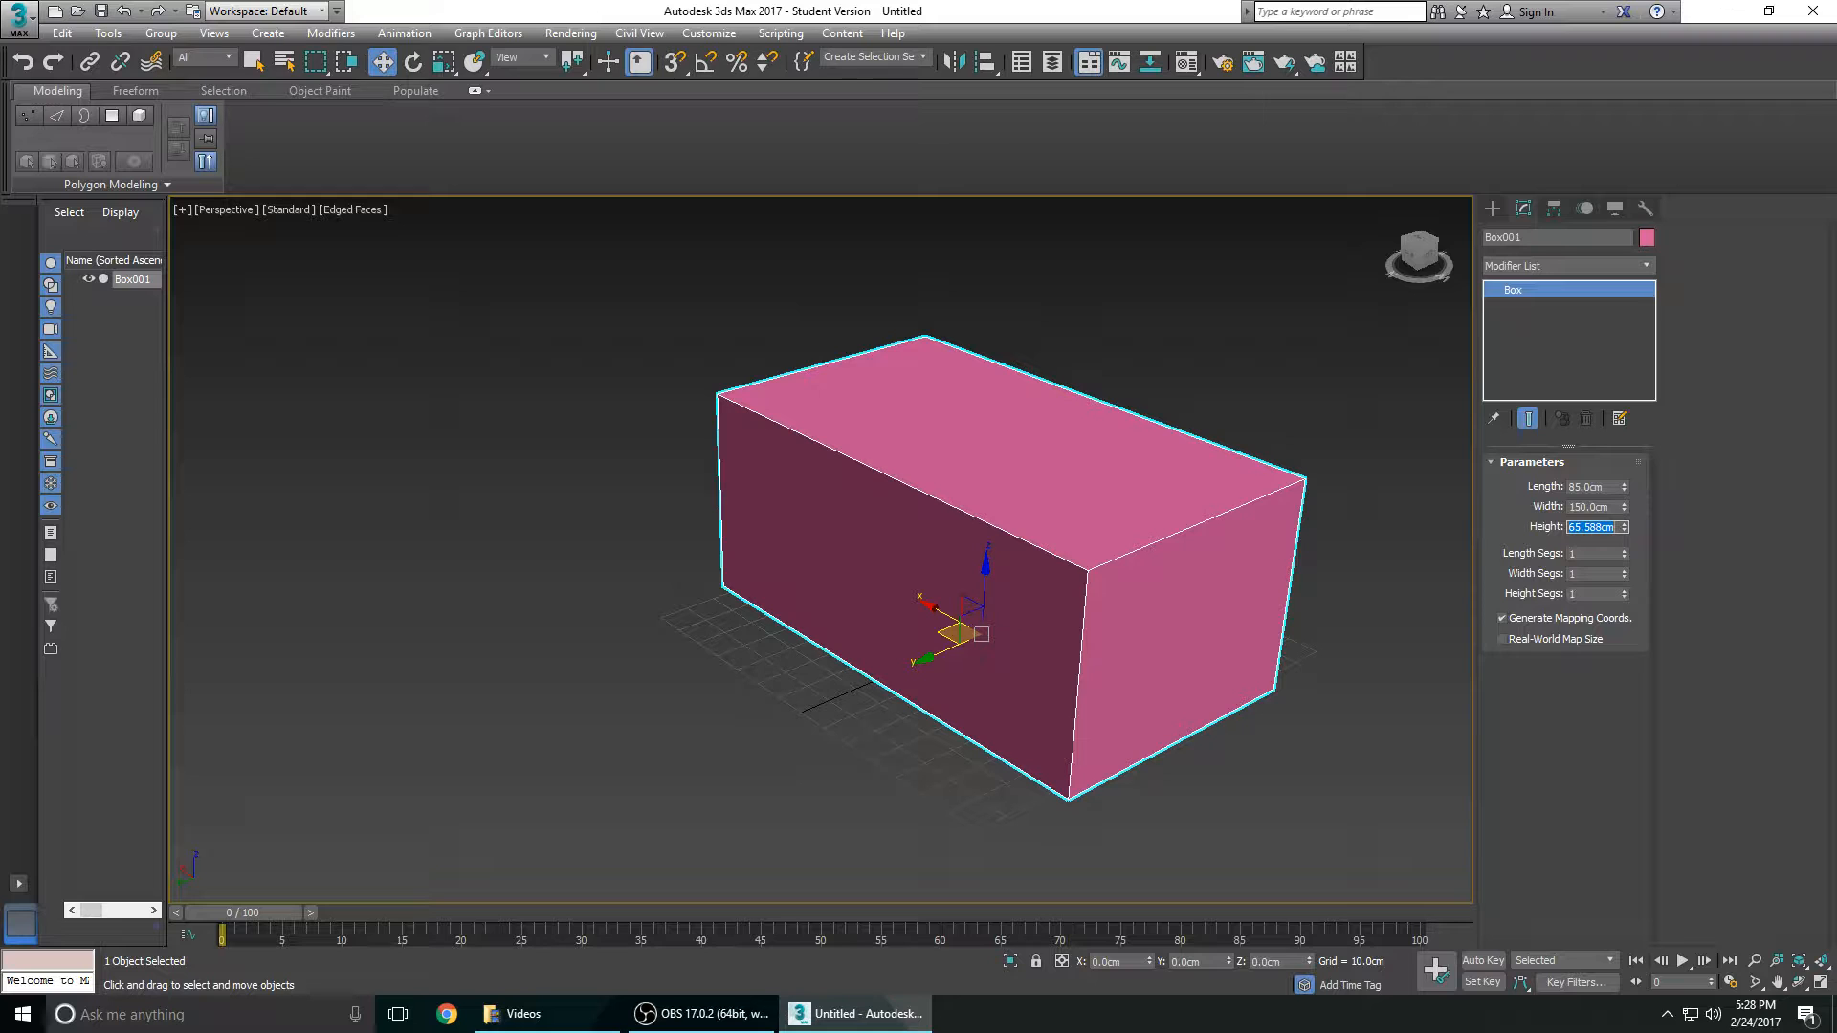
Step: Set the box's height to 100 cm and its length segments to 1
type("1")
key("Tab")
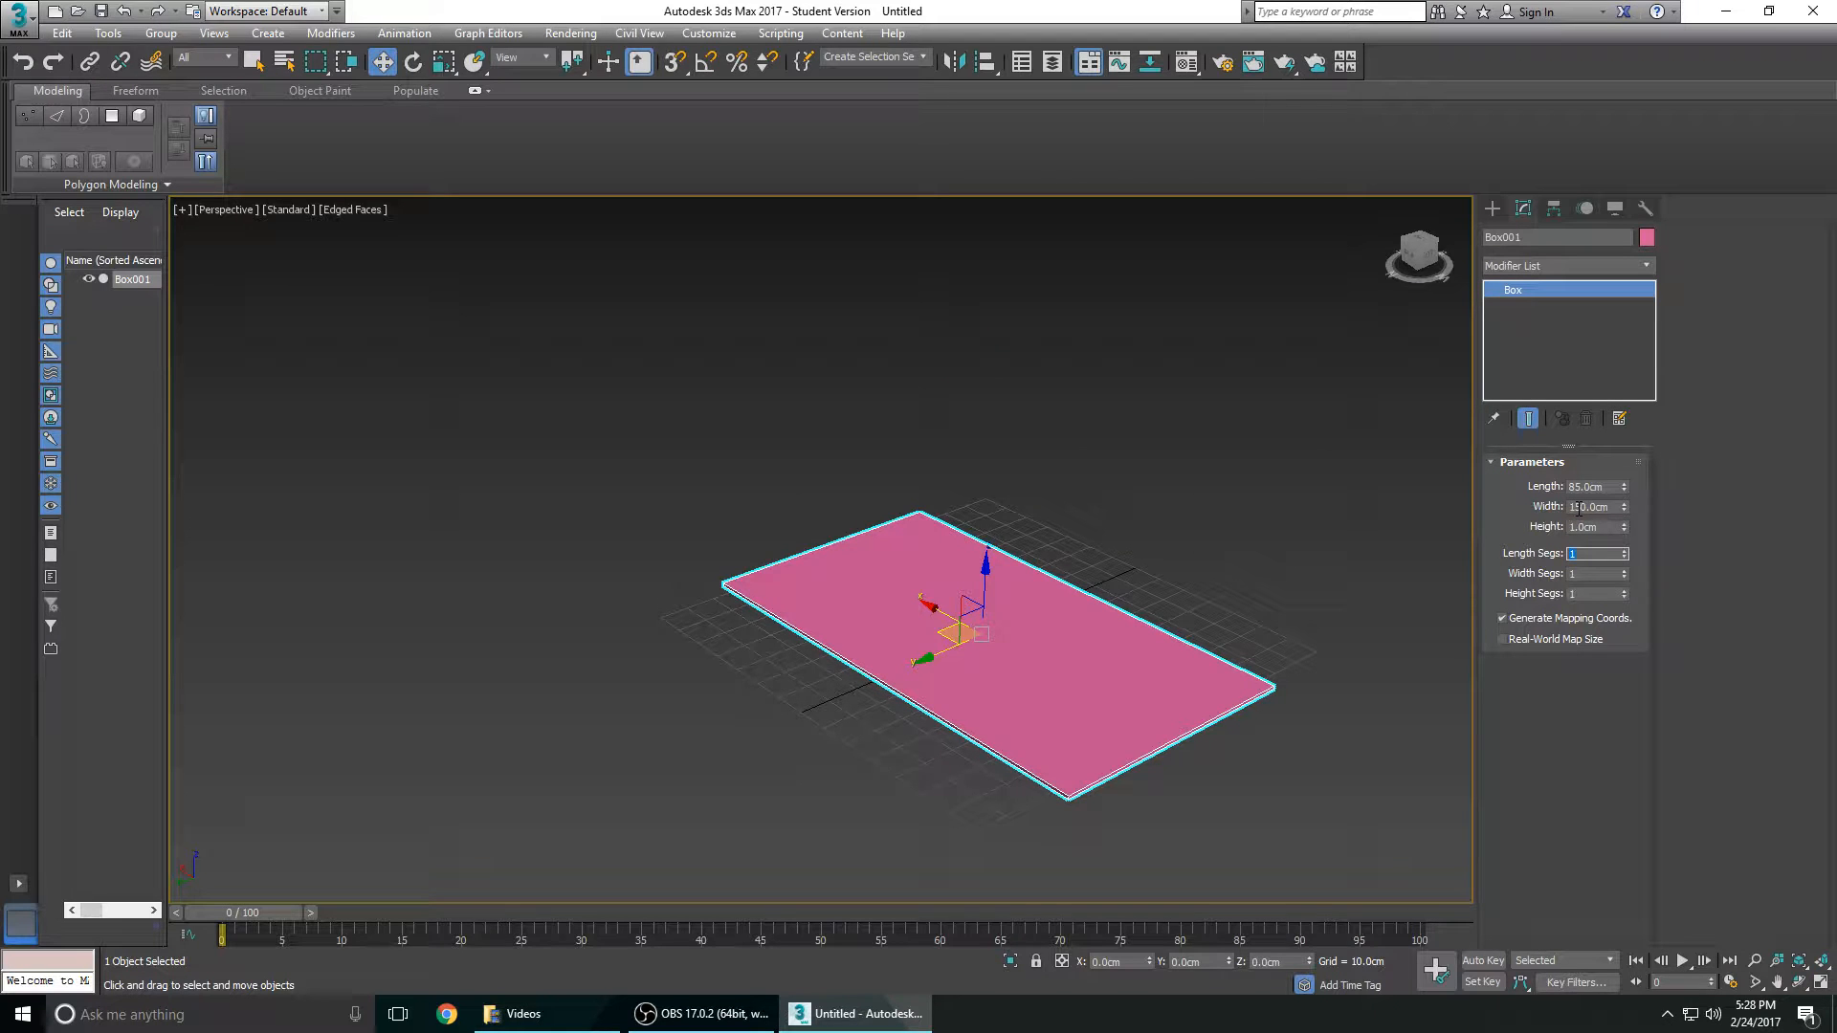
key("Tab")
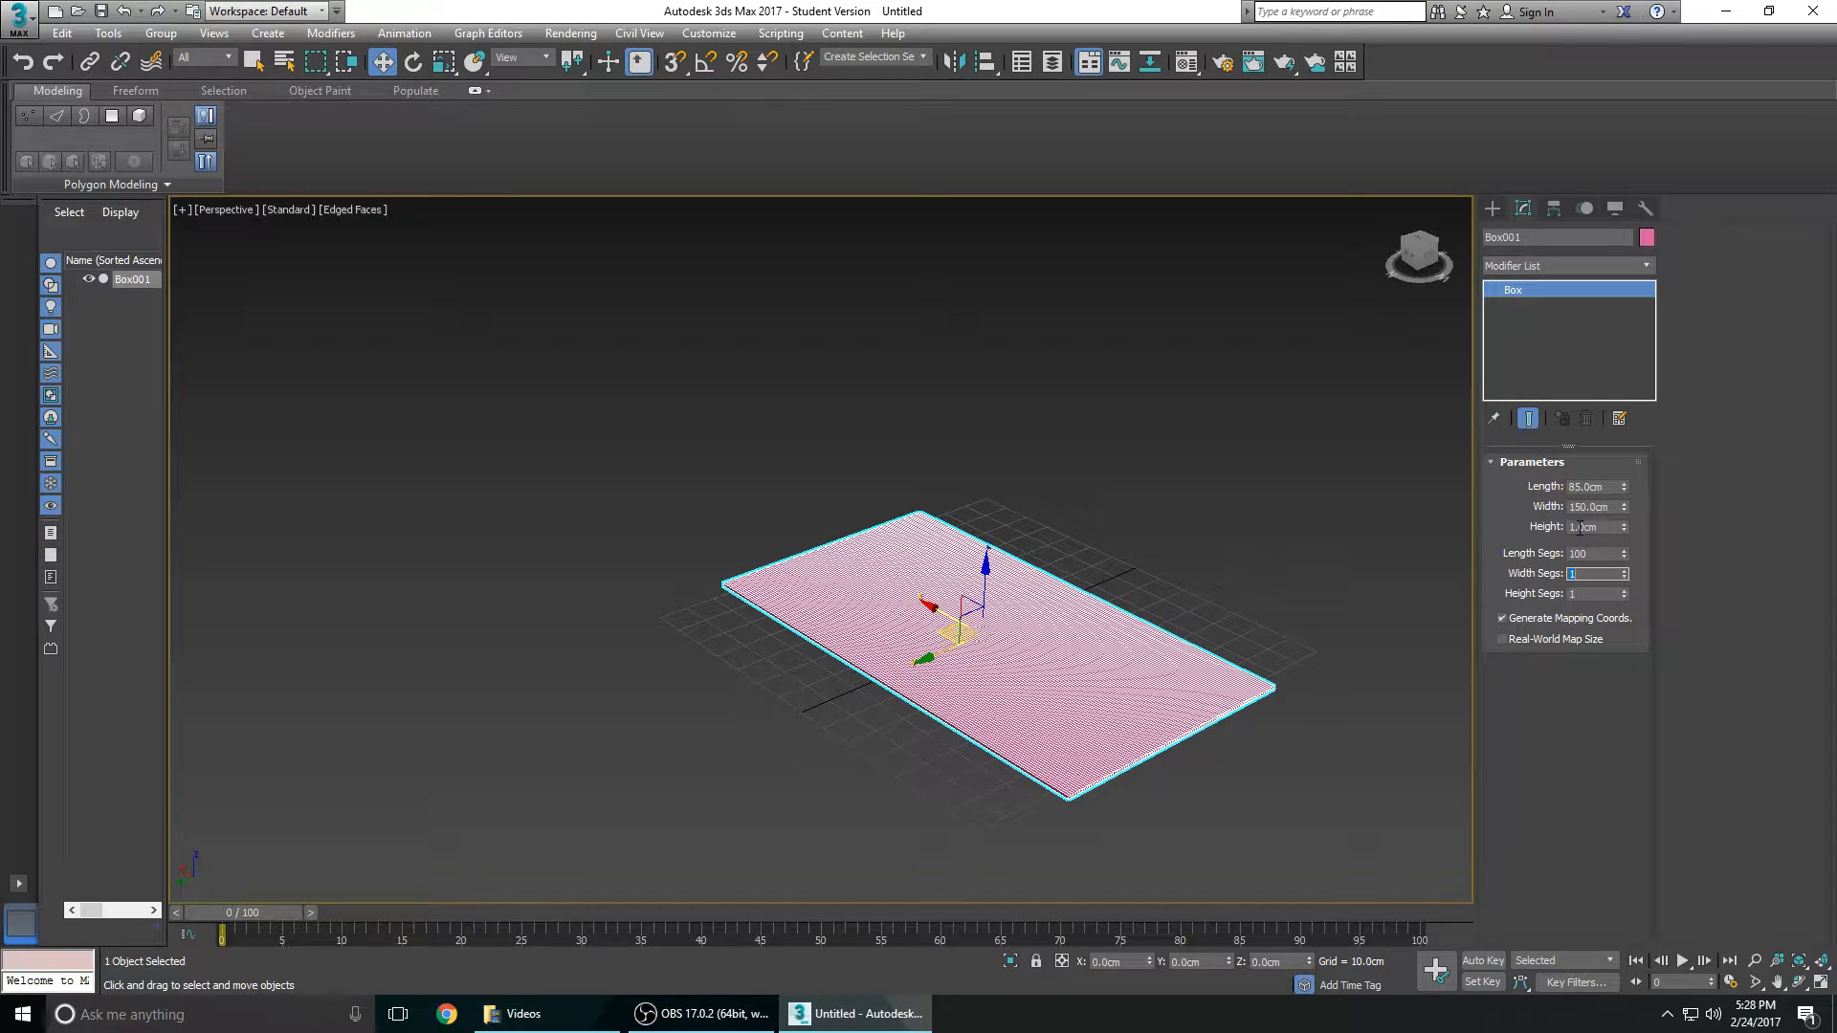
left_click_drag(1619, 556, 1565, 554)
type("1")
key("Tab")
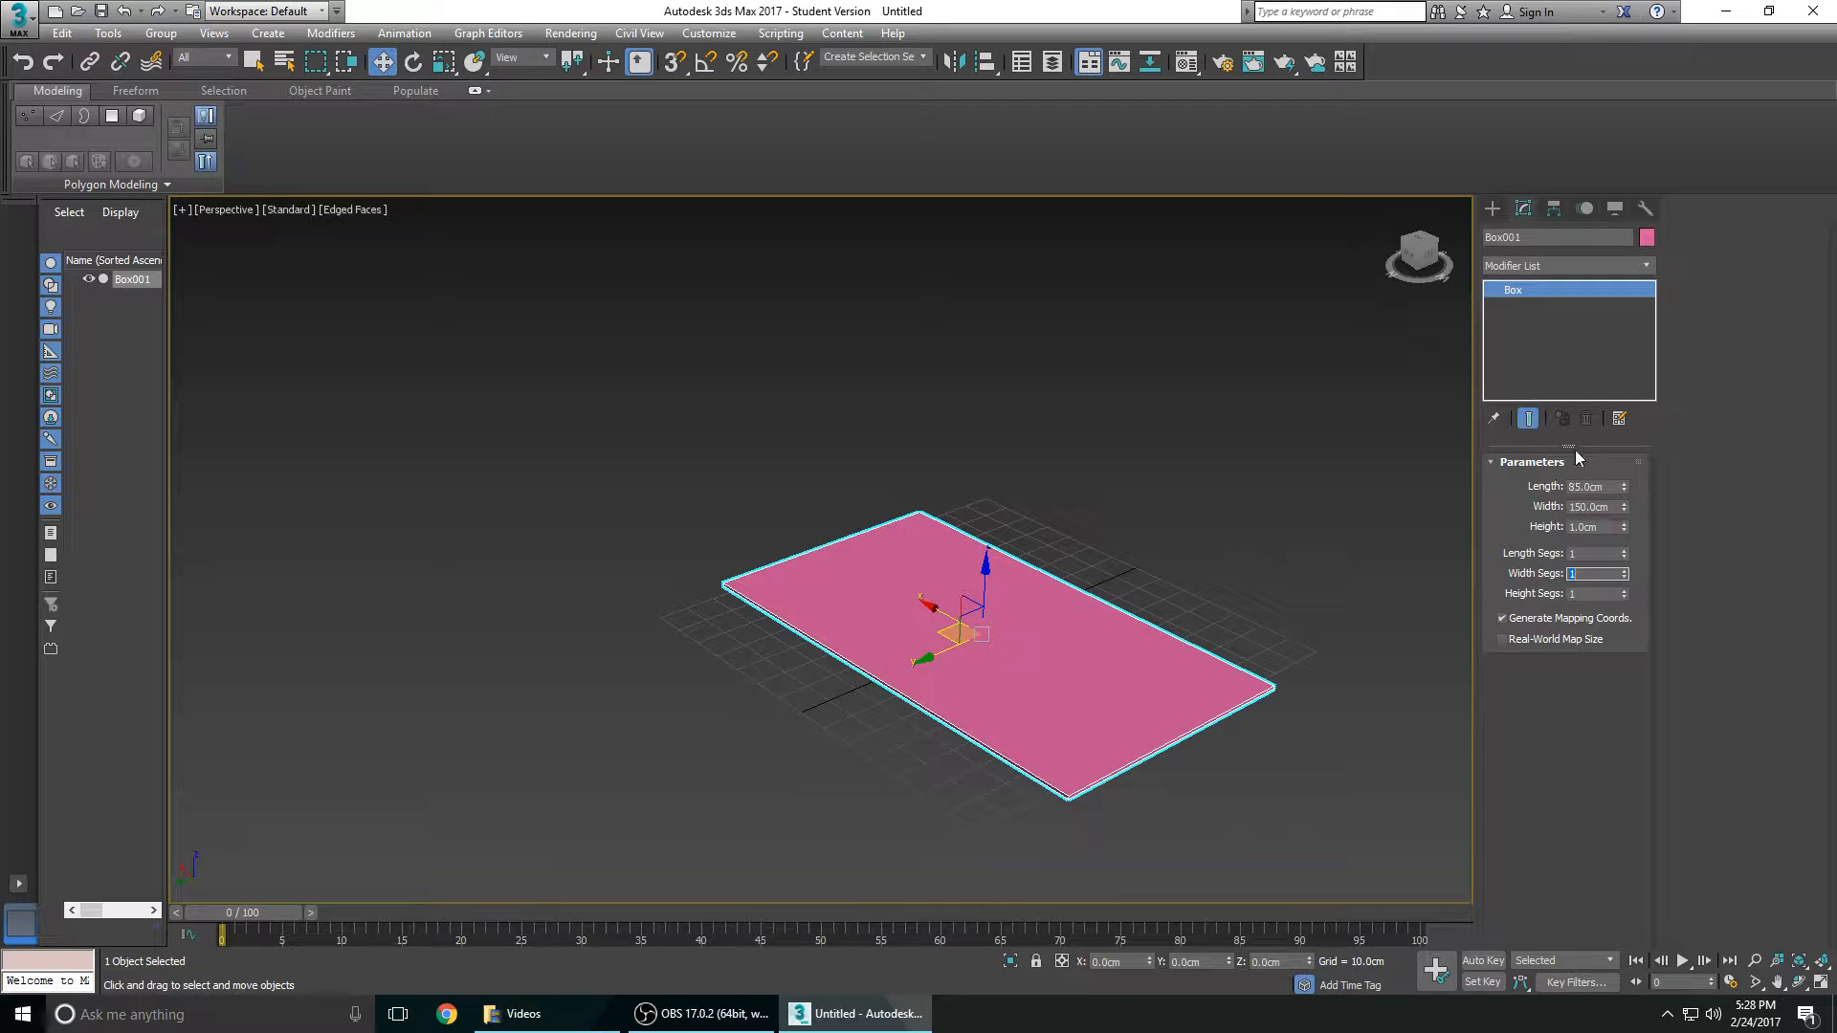
left_click(1579, 526)
key("Return")
Step: Scale the box along its Y axis to about 151 percent
middle_click_drag(1129, 574, 1058, 635, "alt")
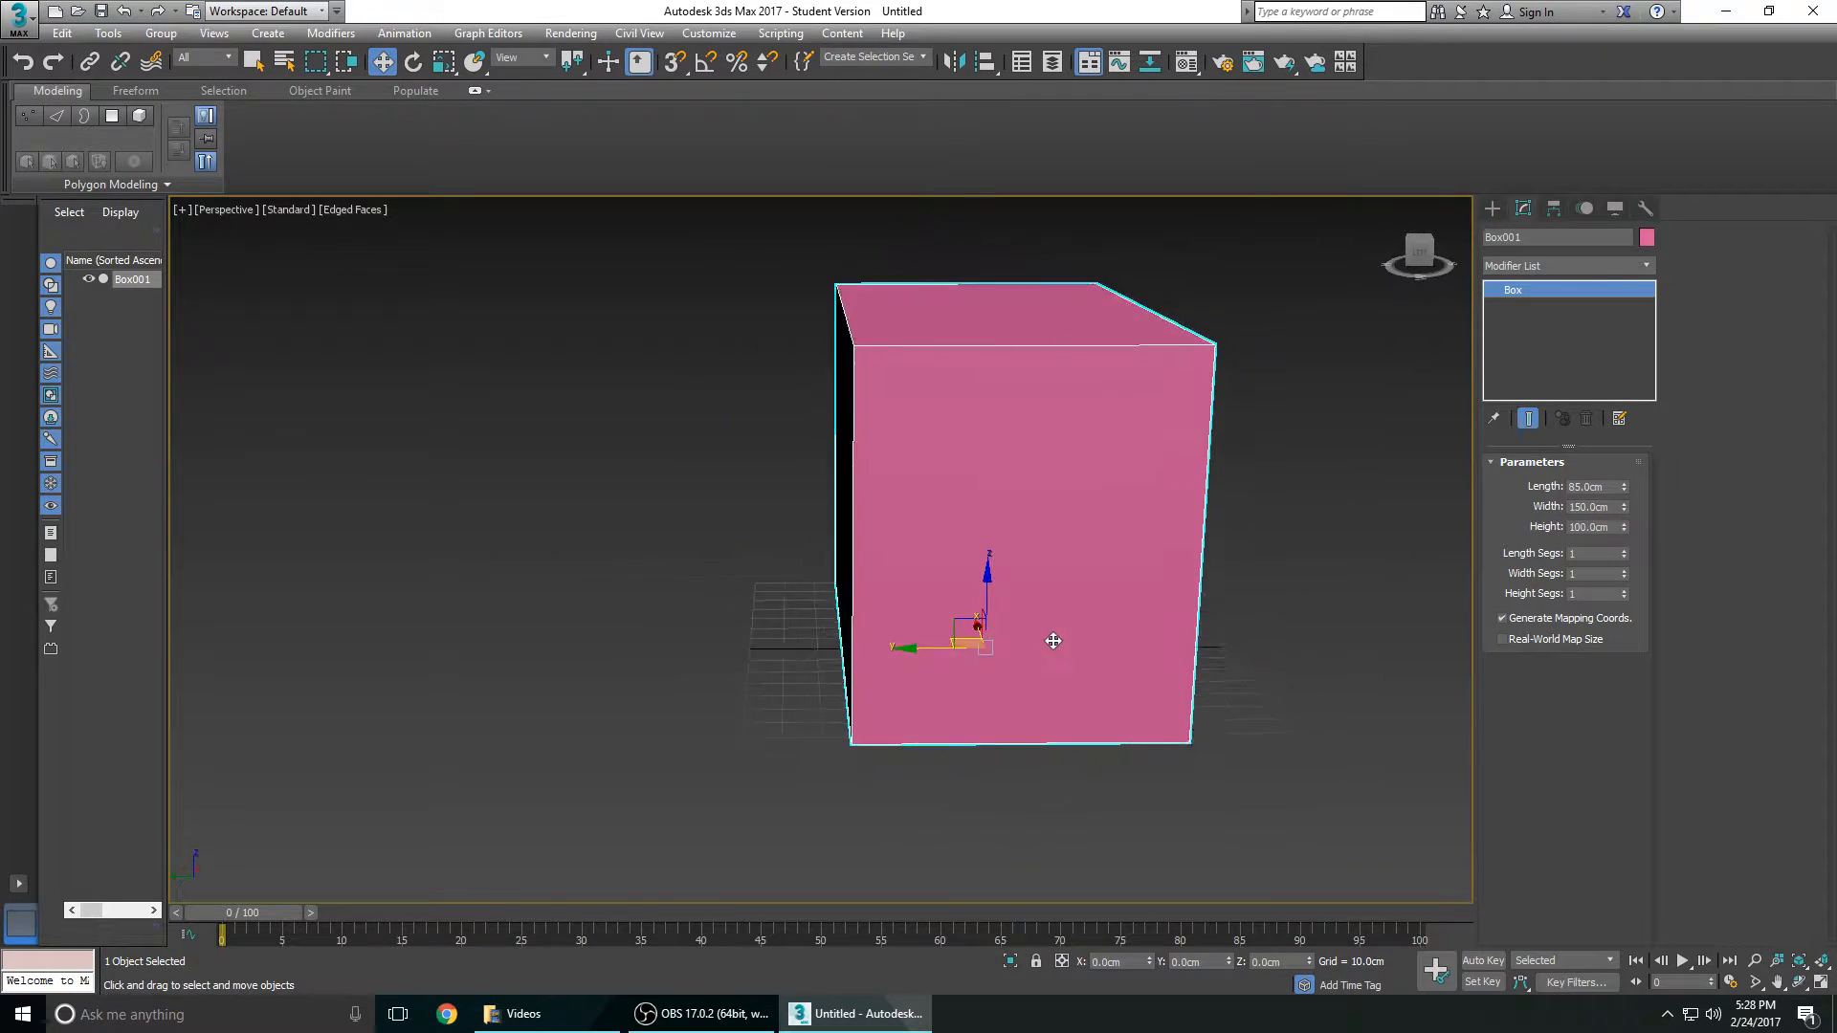
left_click(444, 61)
left_click_drag(888, 648, 856, 634)
scroll(845, 571, "down", 2)
middle_click_drag(845, 571, 1031, 550, "alt")
scroll(1041, 610, "down", 3)
left_click(1192, 622)
left_click(1034, 536)
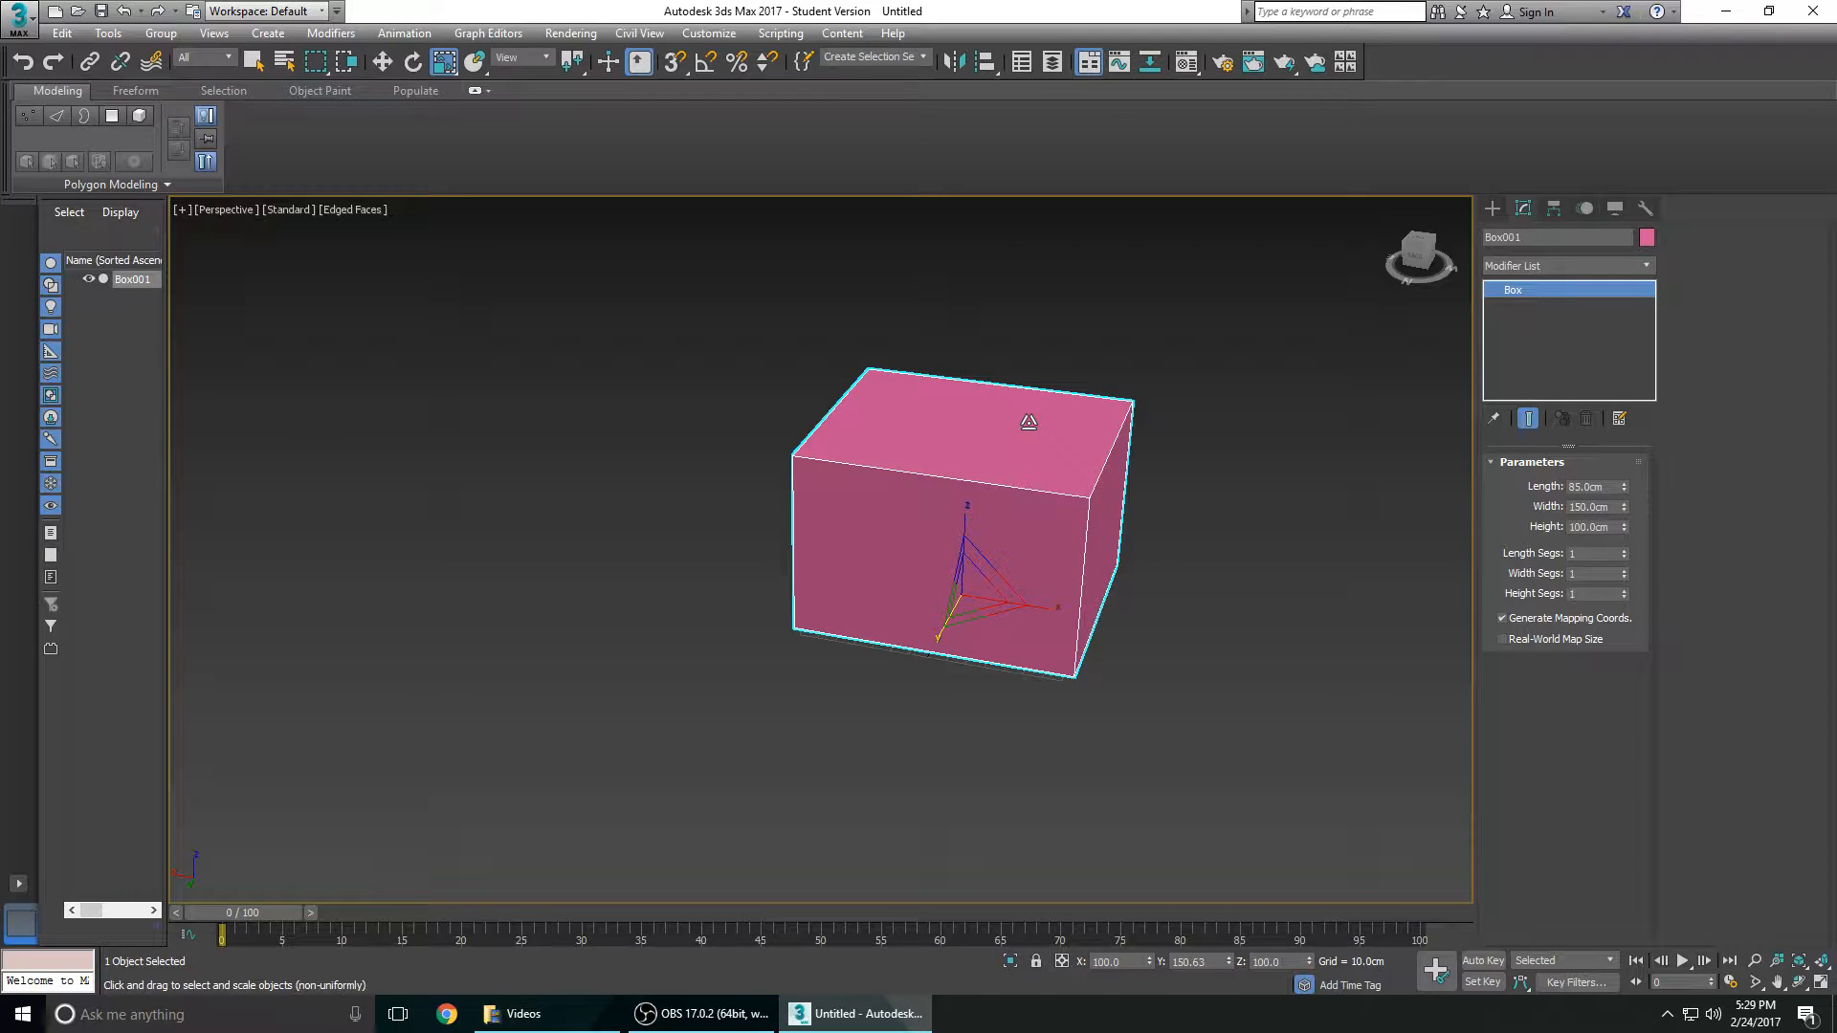
Step: Create a plane around the box's base in the Top view, about 210 cm long and 233 cm wide
key("t")
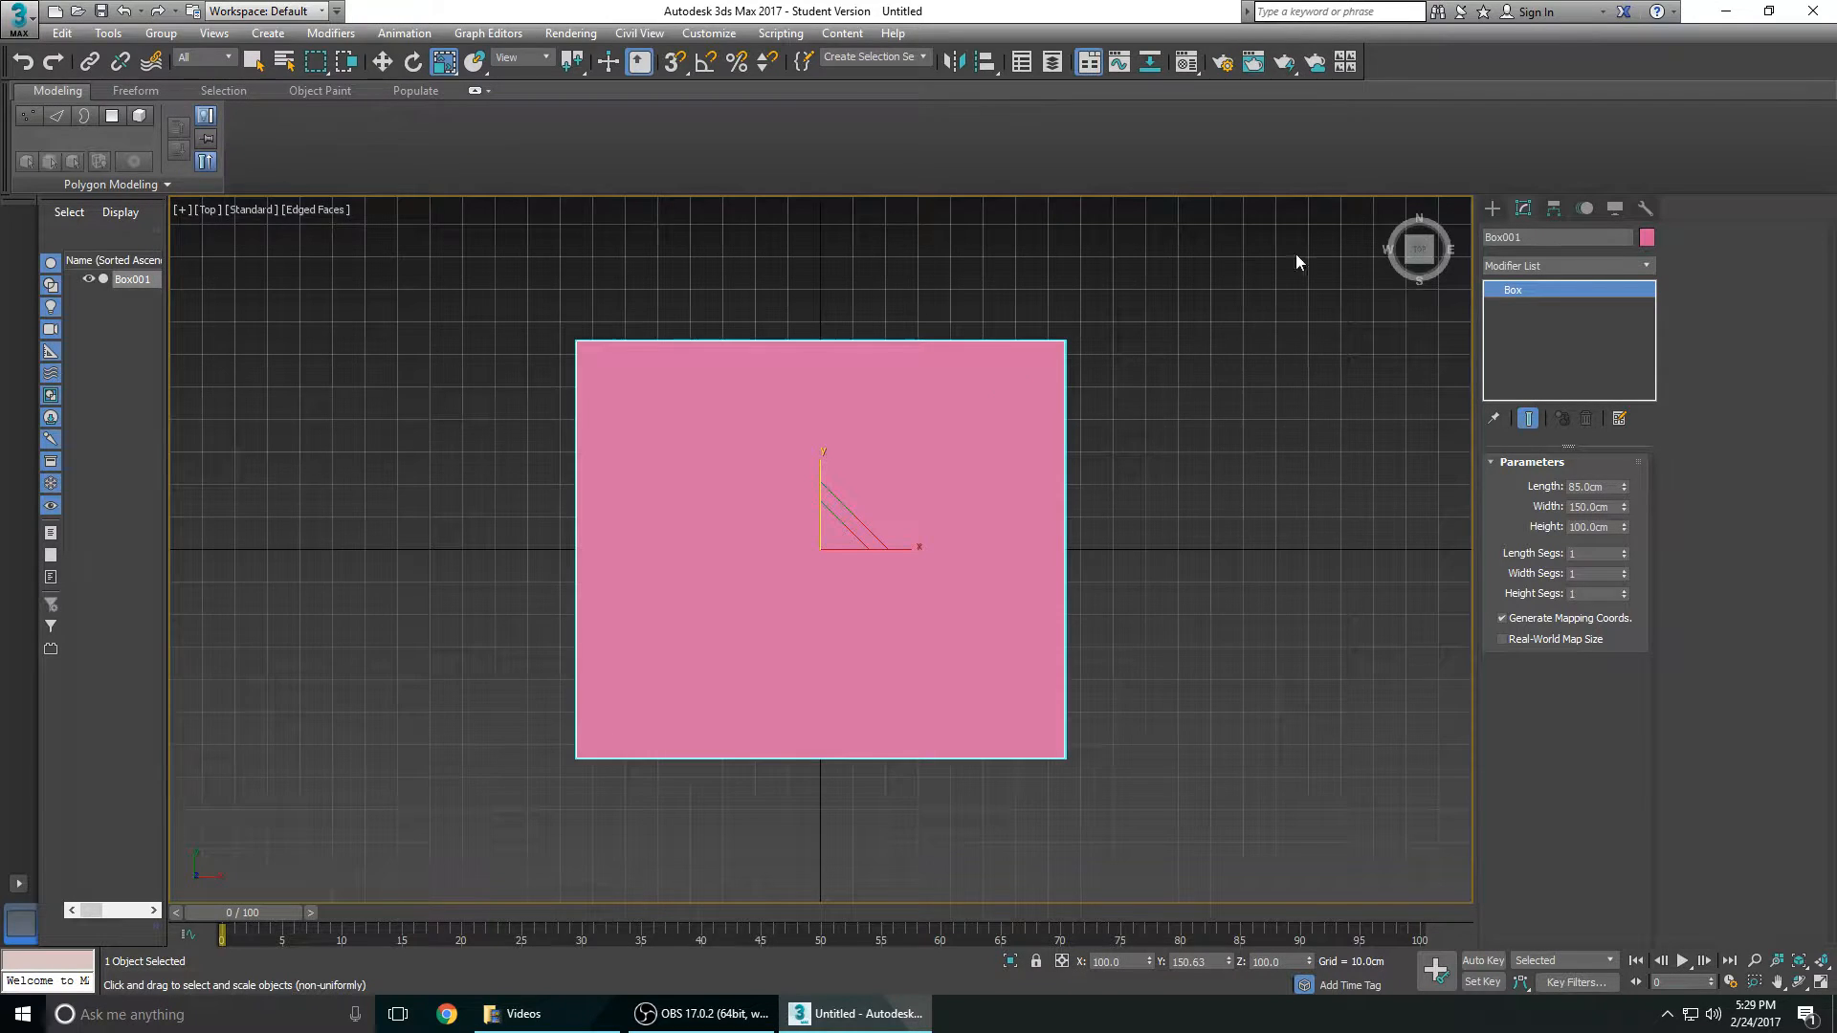
left_click(1493, 208)
left_click(1594, 409)
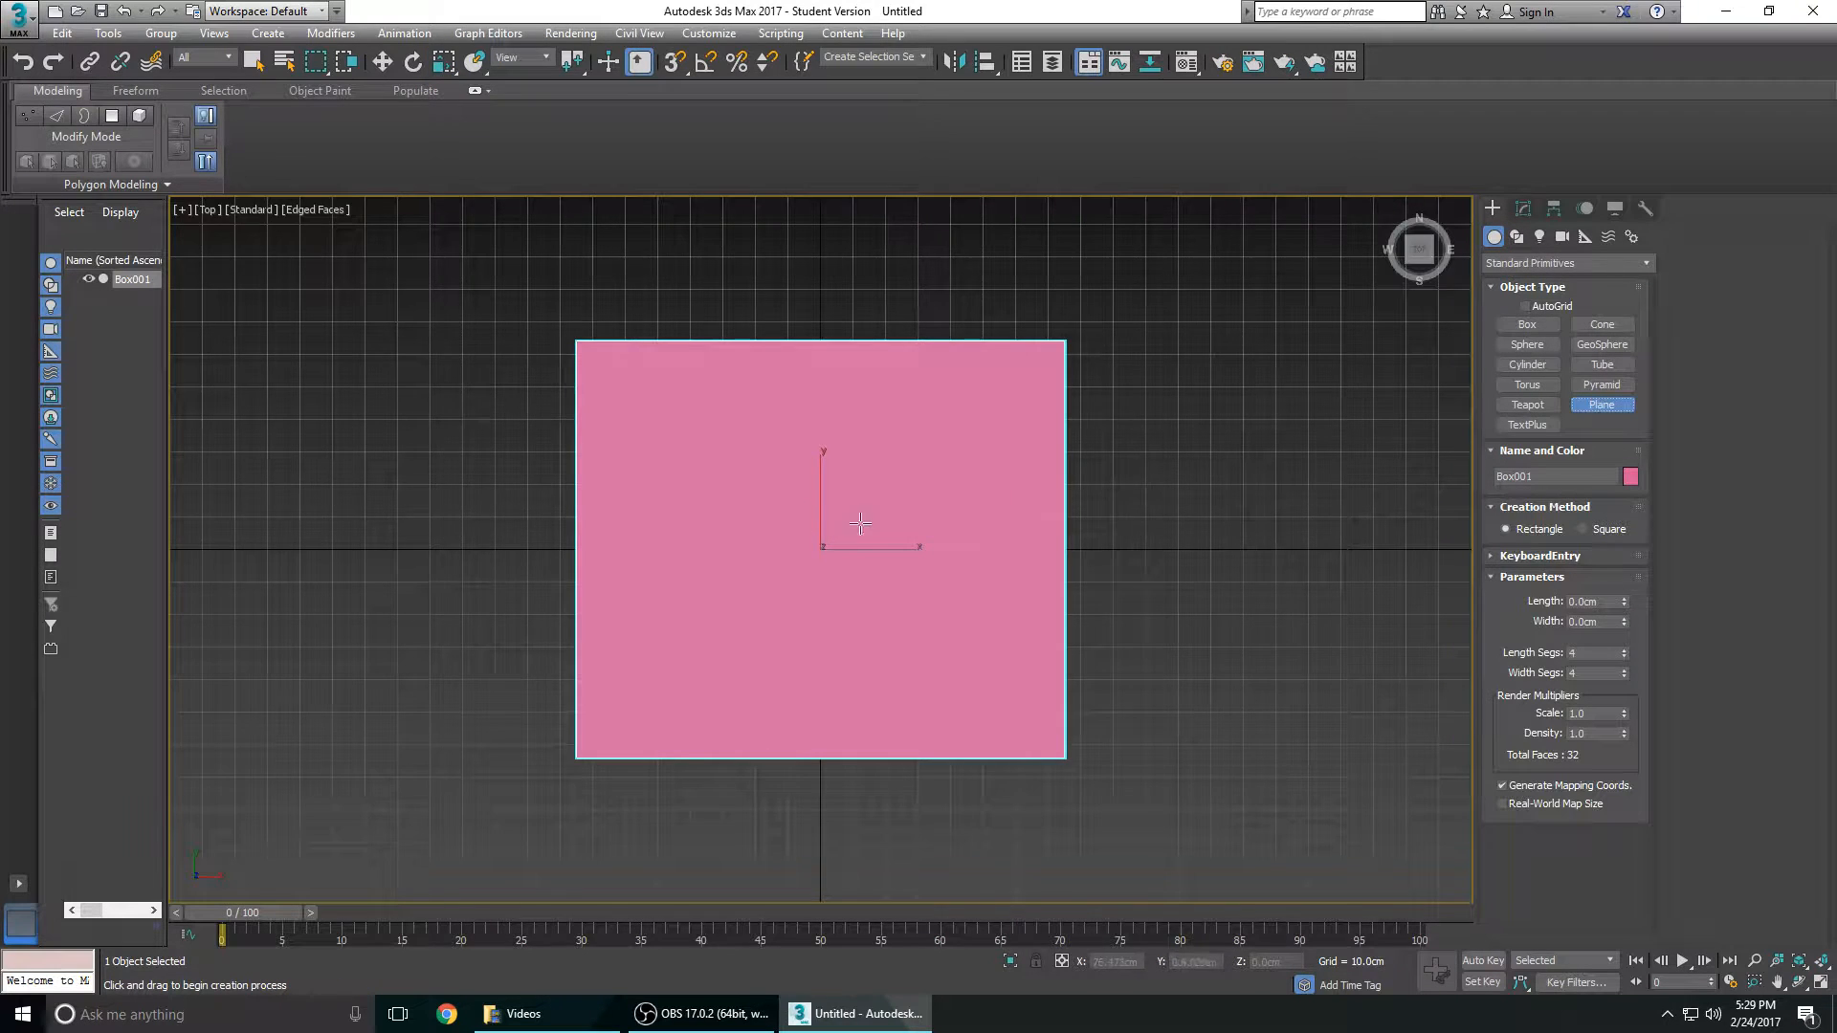
scroll(644, 348, "down", 2)
middle_click_drag(587, 246, 712, 402)
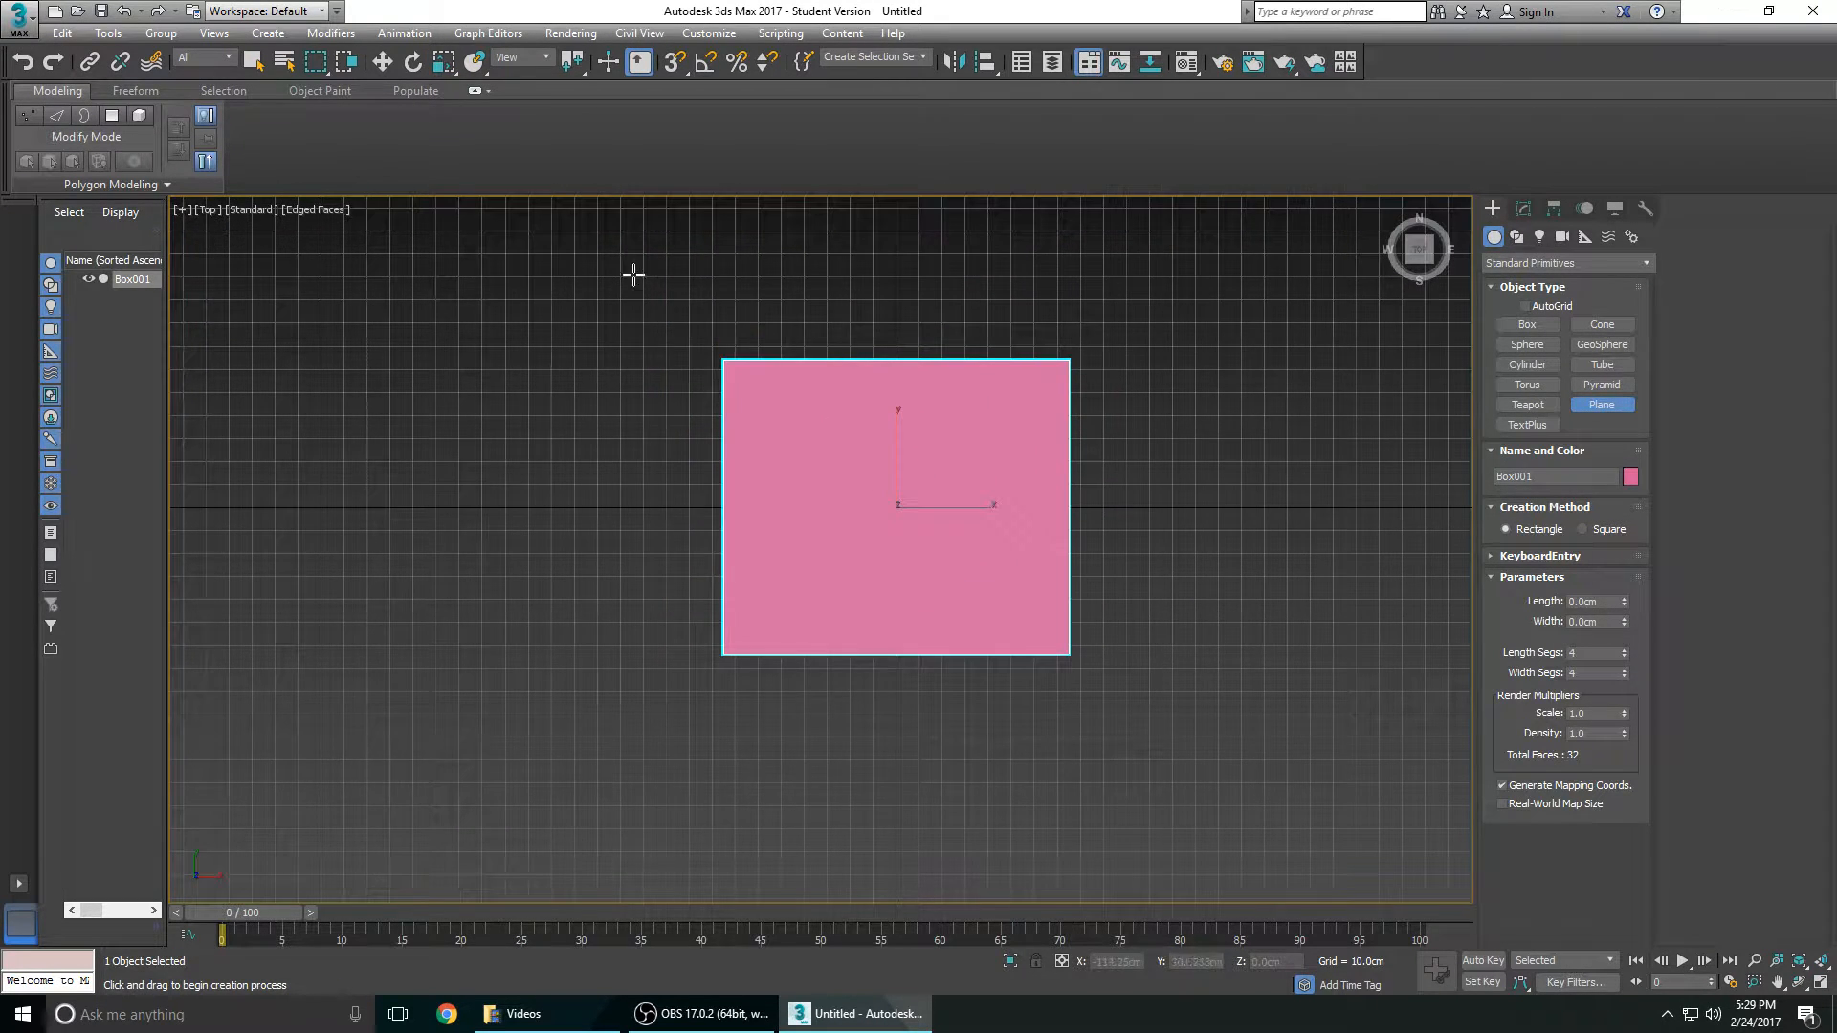
left_click_drag(633, 275, 1171, 757)
middle_click_drag(1172, 749, 1312, 637, "alt")
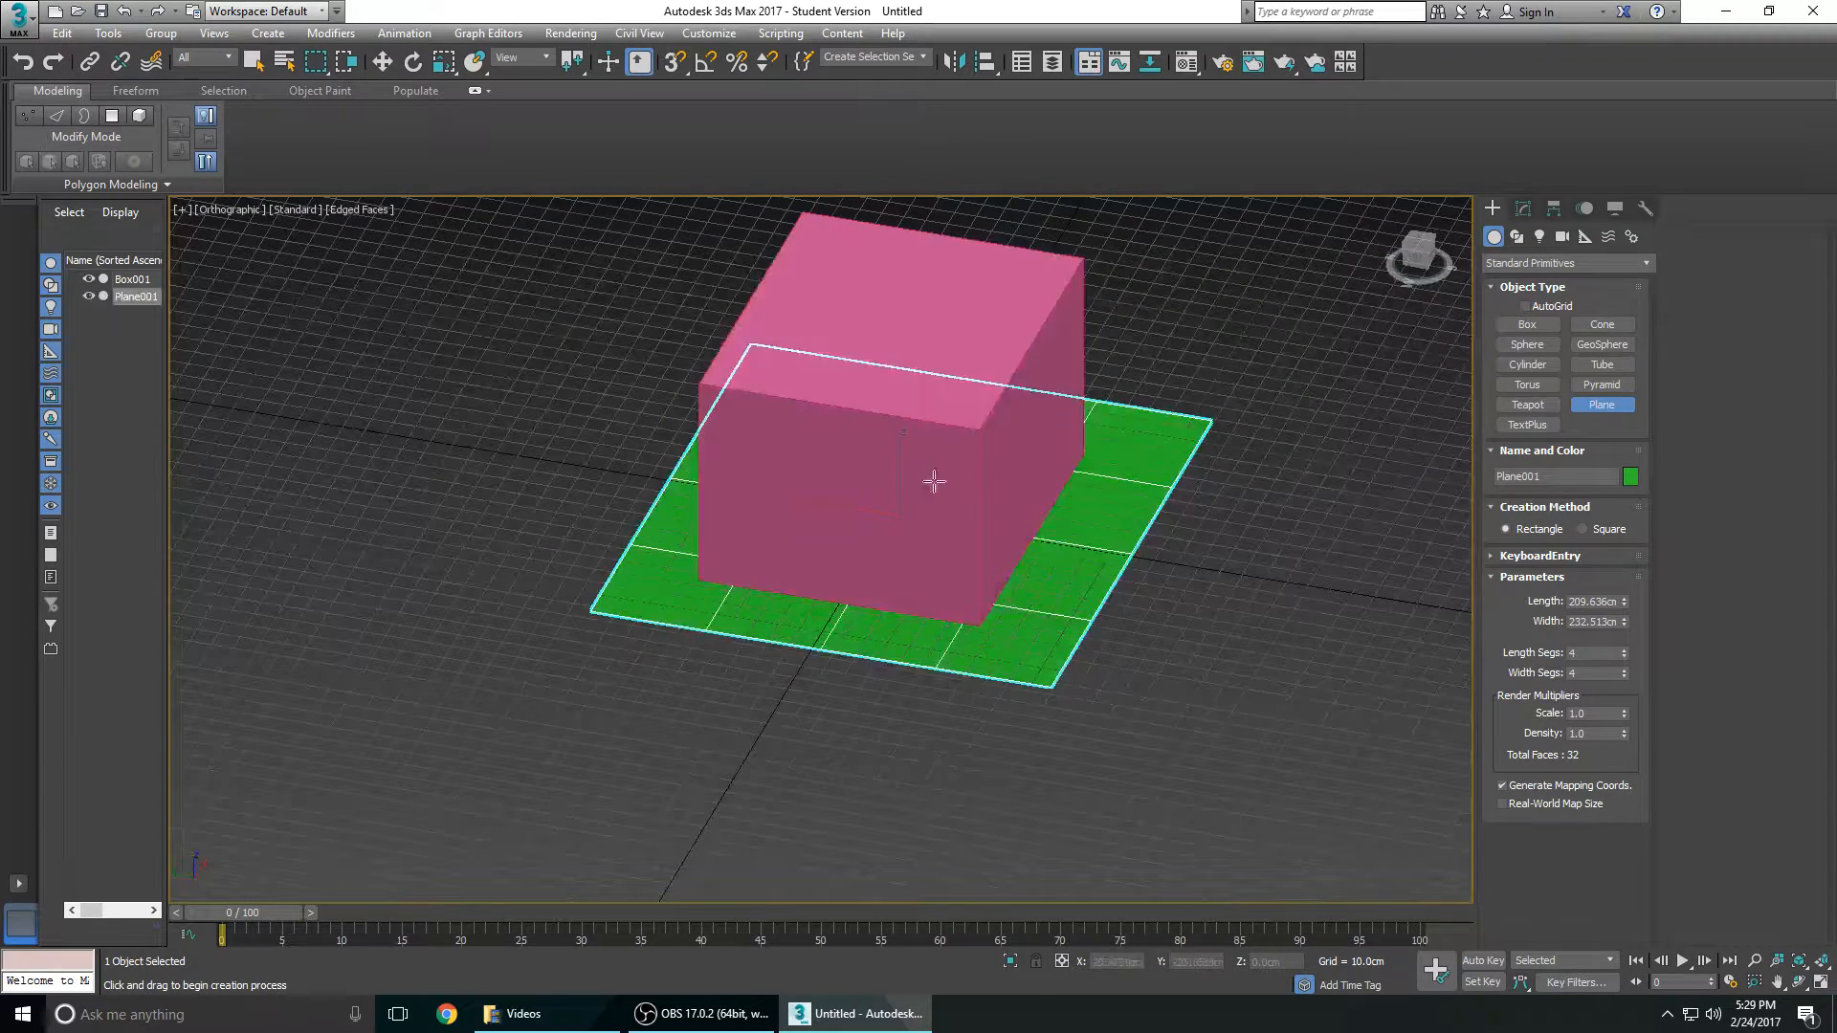
Step: Center the plane at the origin by setting its X and Y position to 0 cm
left_click(383, 62)
key("p")
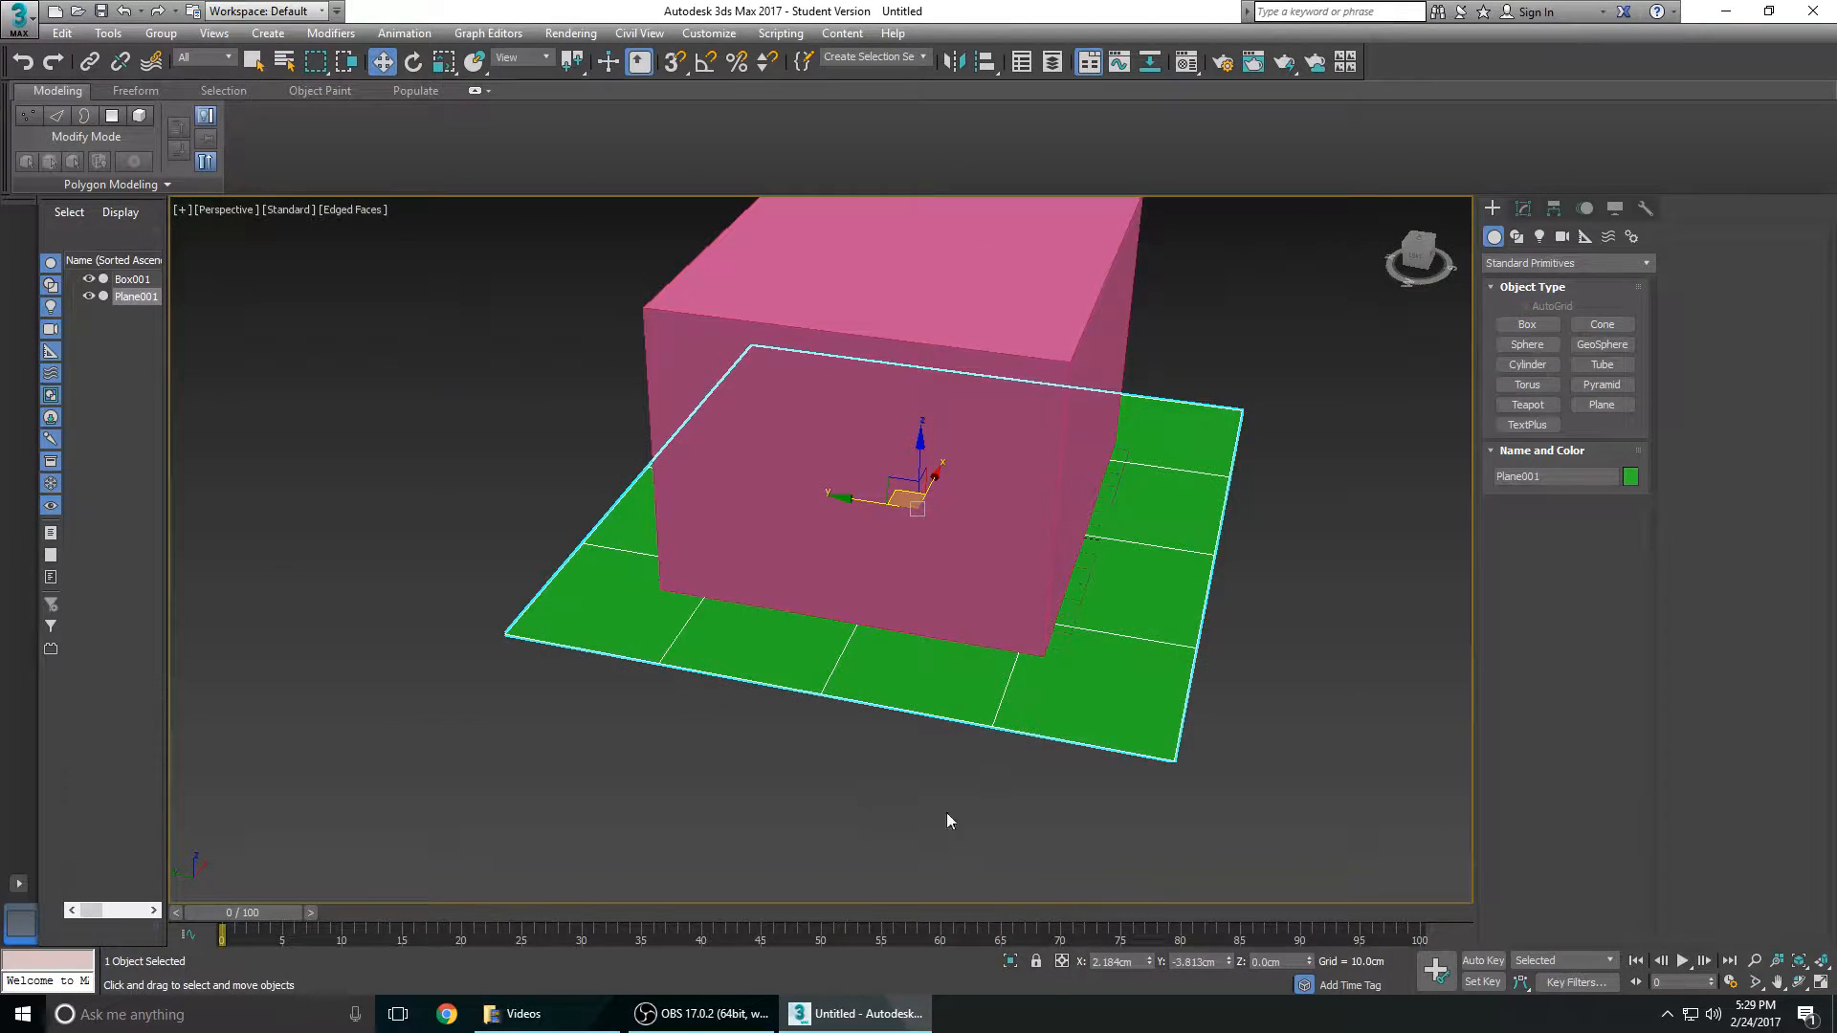
right_click(1149, 960)
right_click(1227, 963)
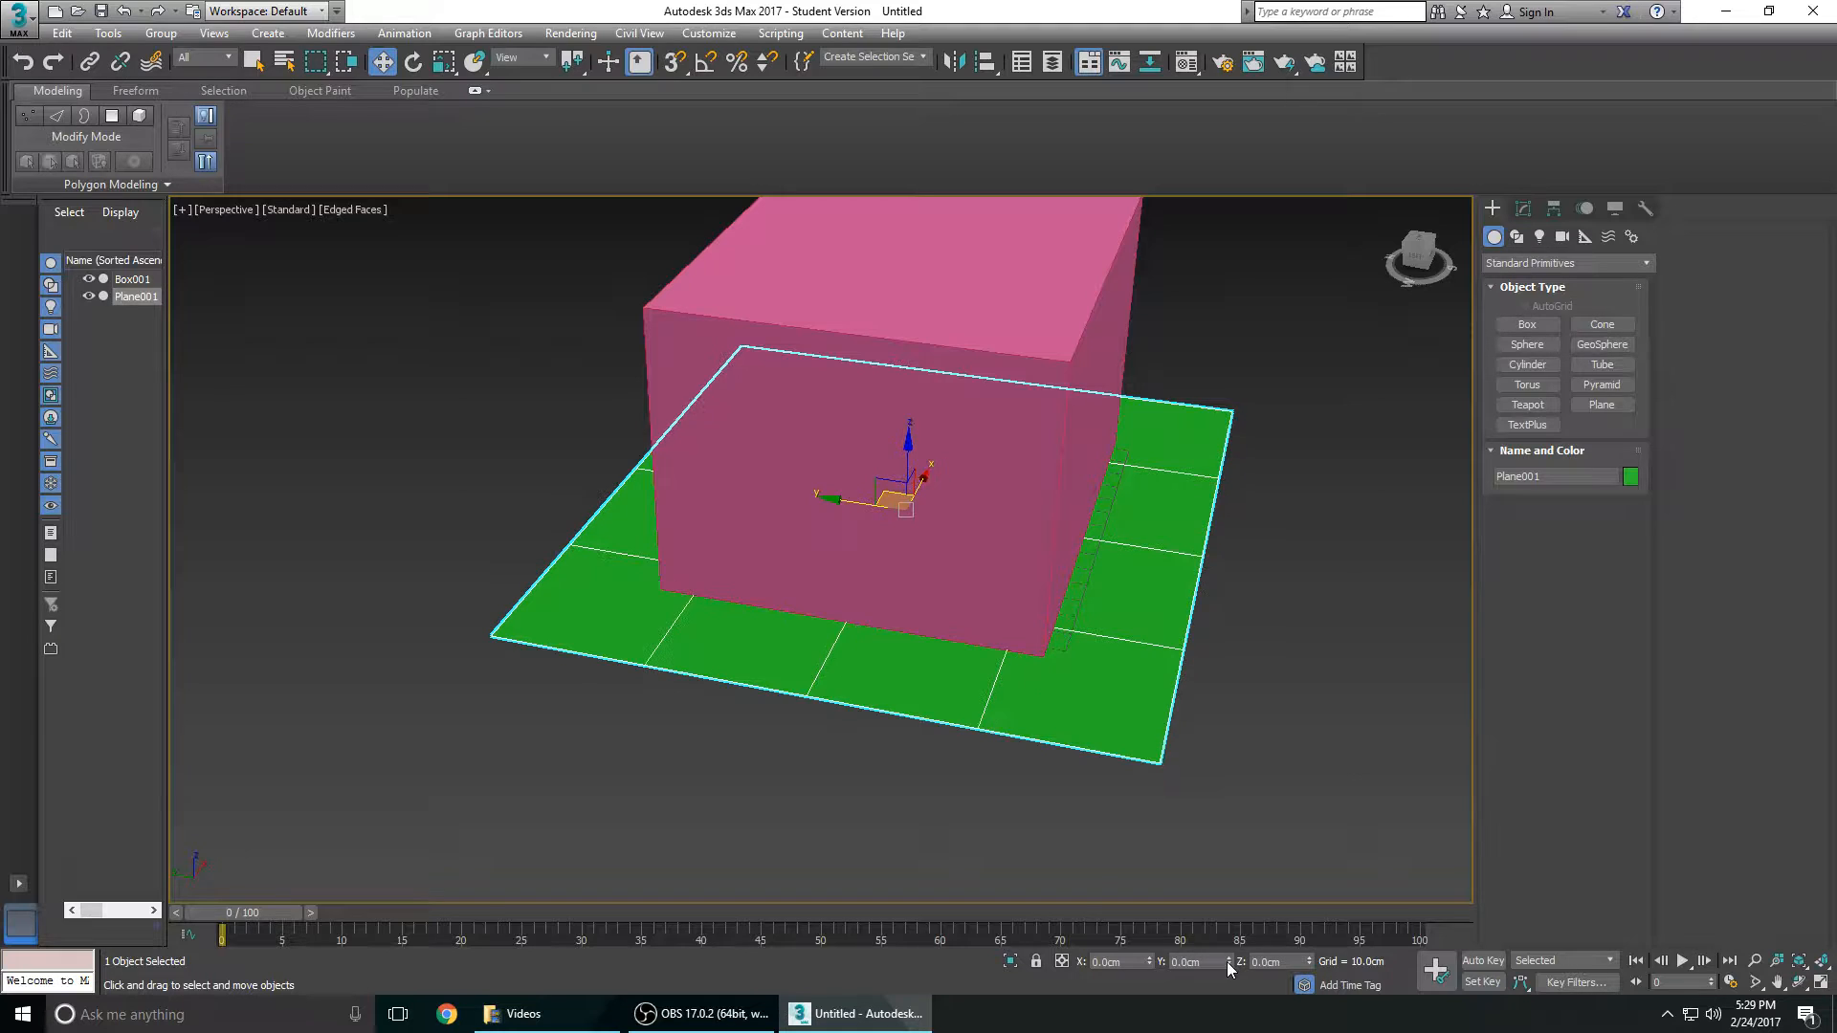
Step: Raise the plane along the Z axis to about 112 cm, just above the top of the box
middle_click_drag(916, 538, 933, 450, "alt")
scroll(962, 475, "down", 4)
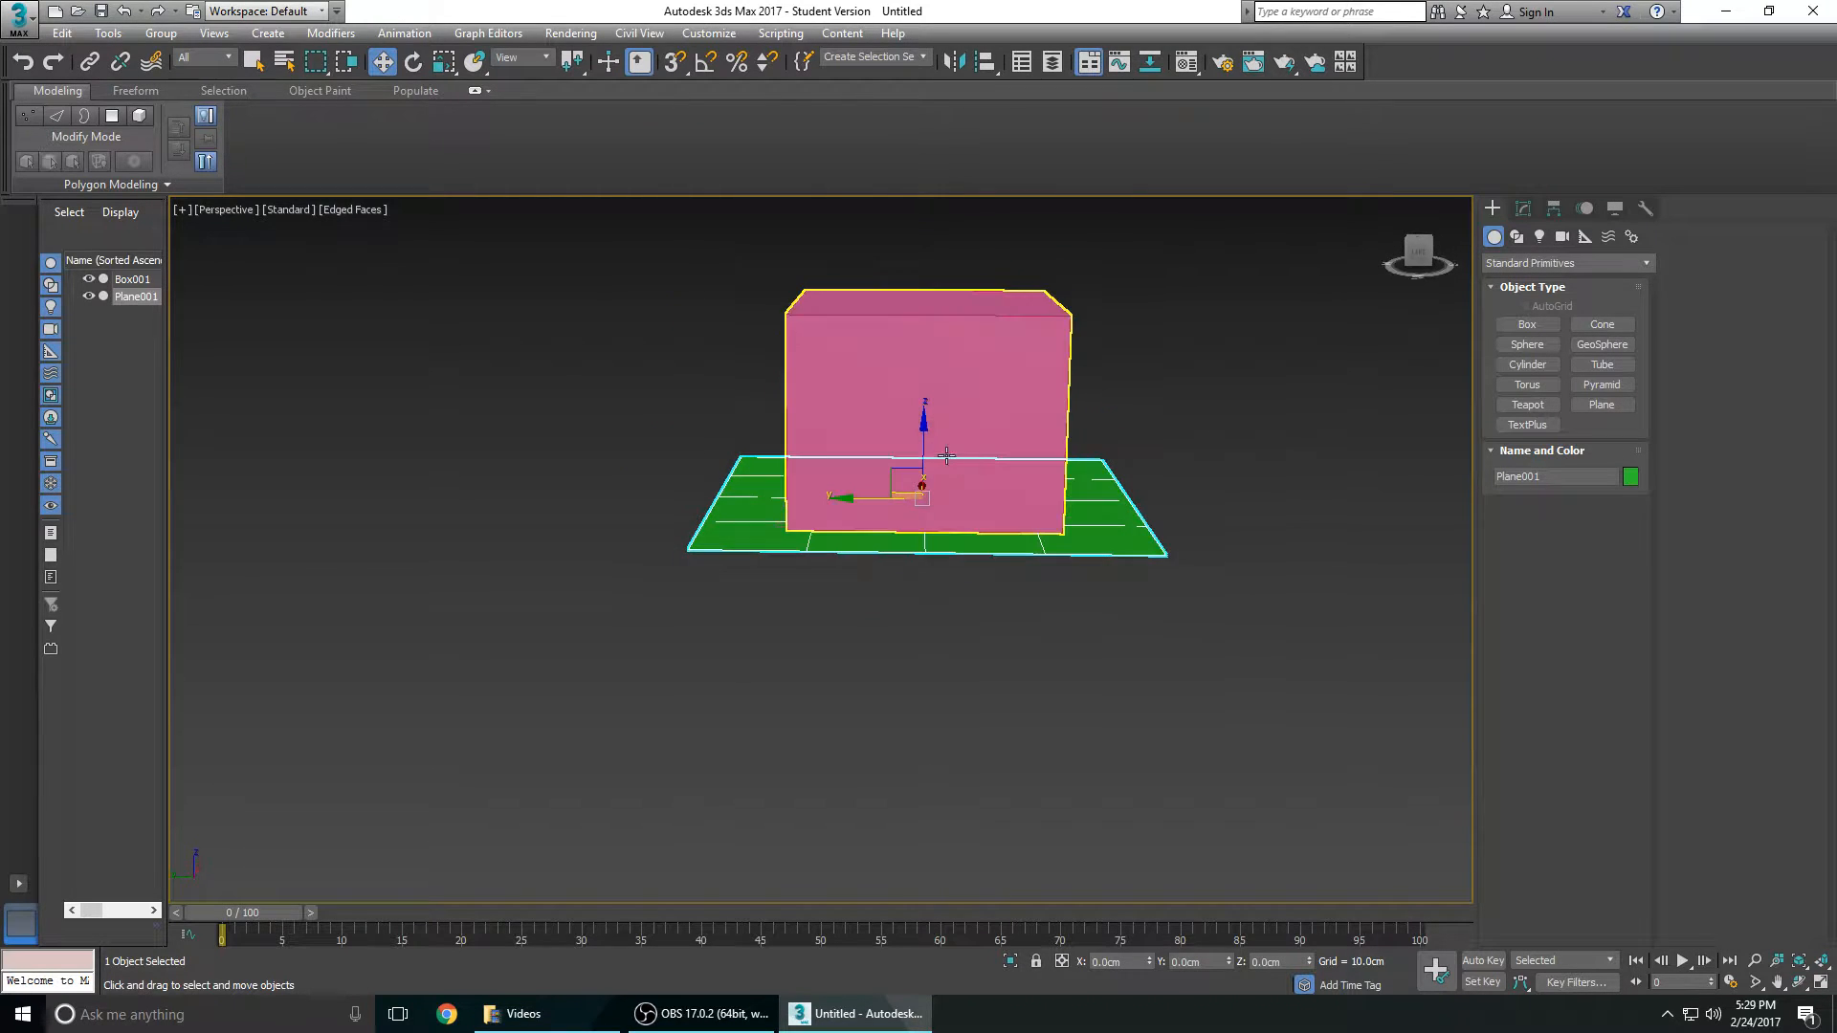
left_click_drag(926, 450, 928, 227)
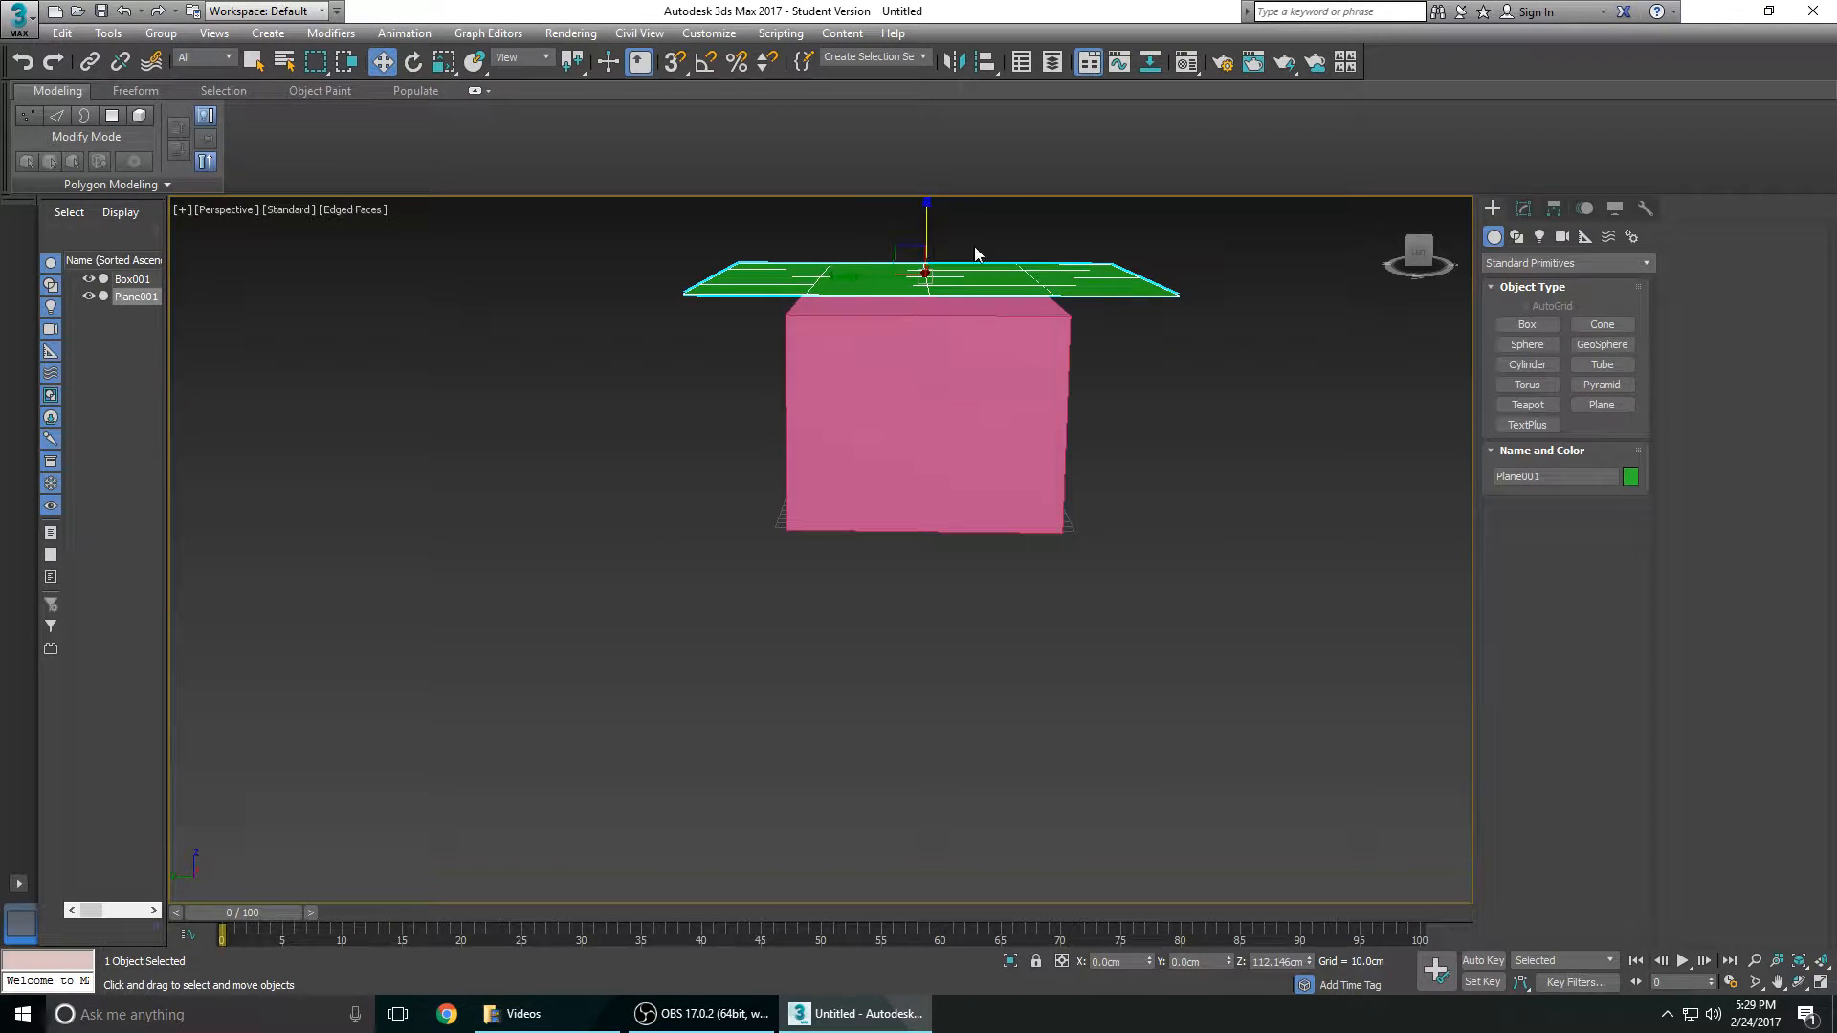
middle_click_drag(861, 373, 990, 429, "alt")
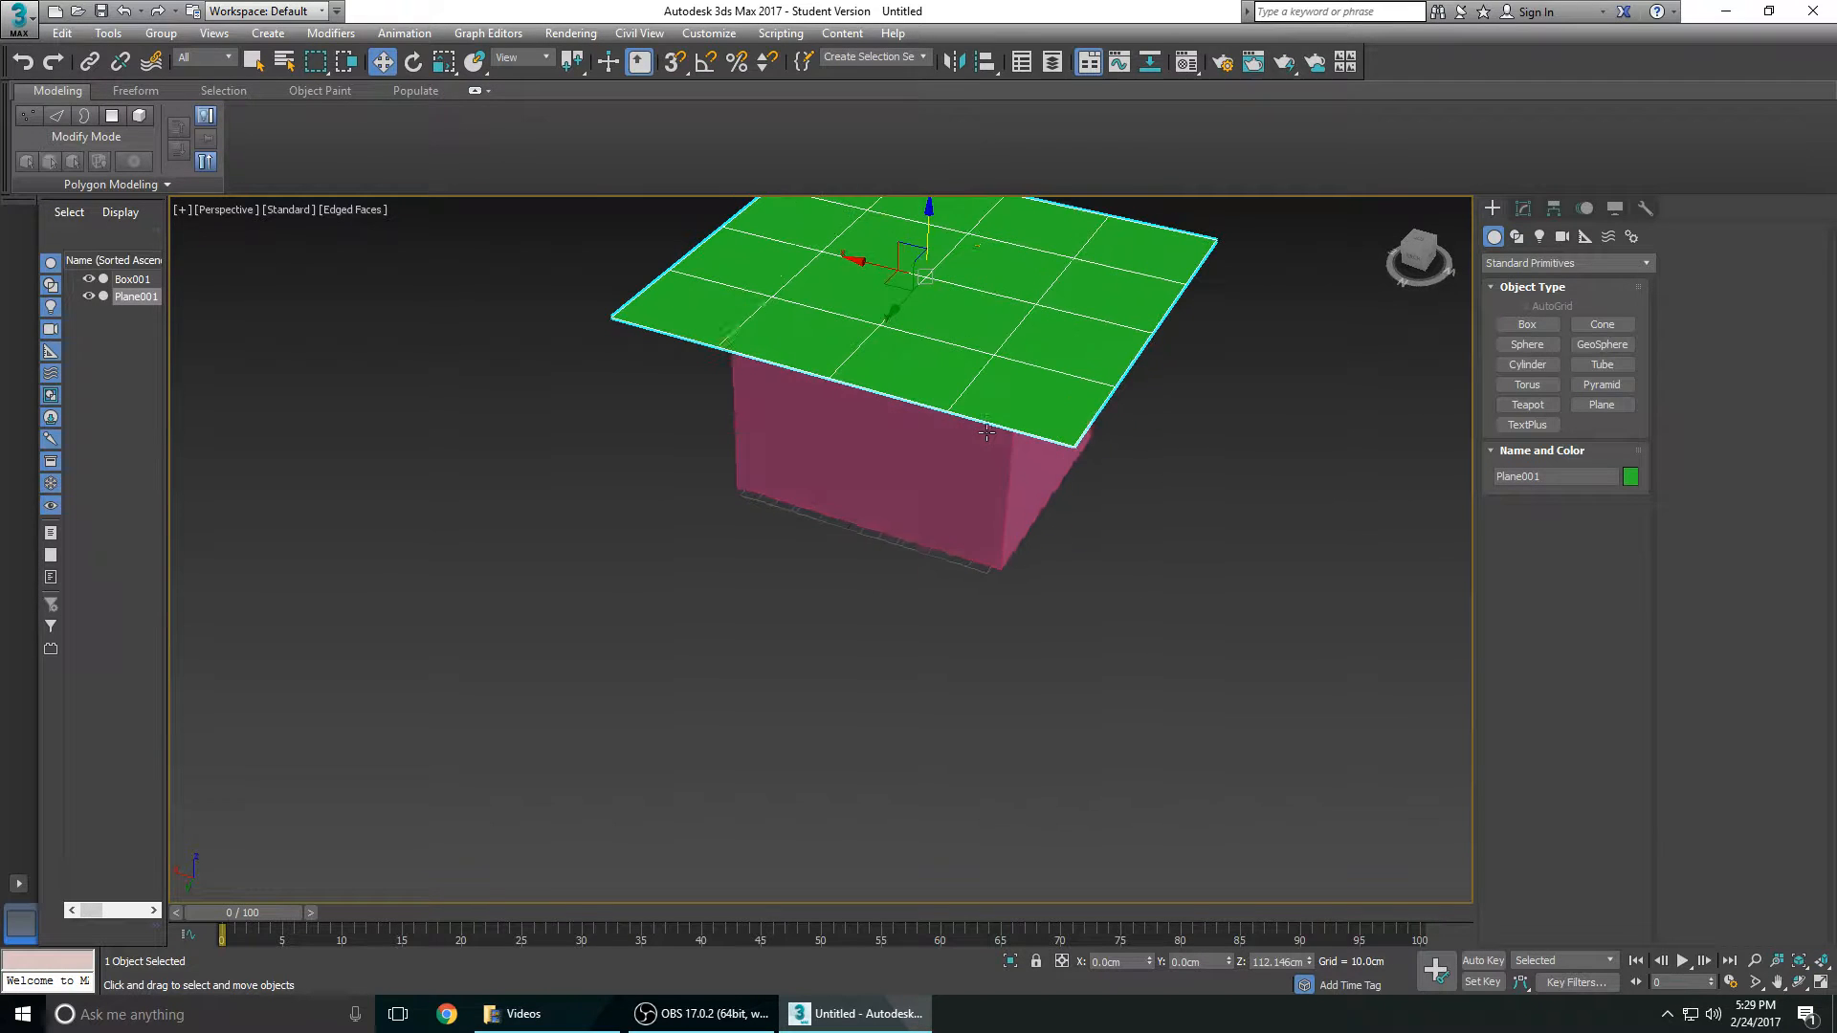
middle_click_drag(1040, 568, 1000, 656, "alt")
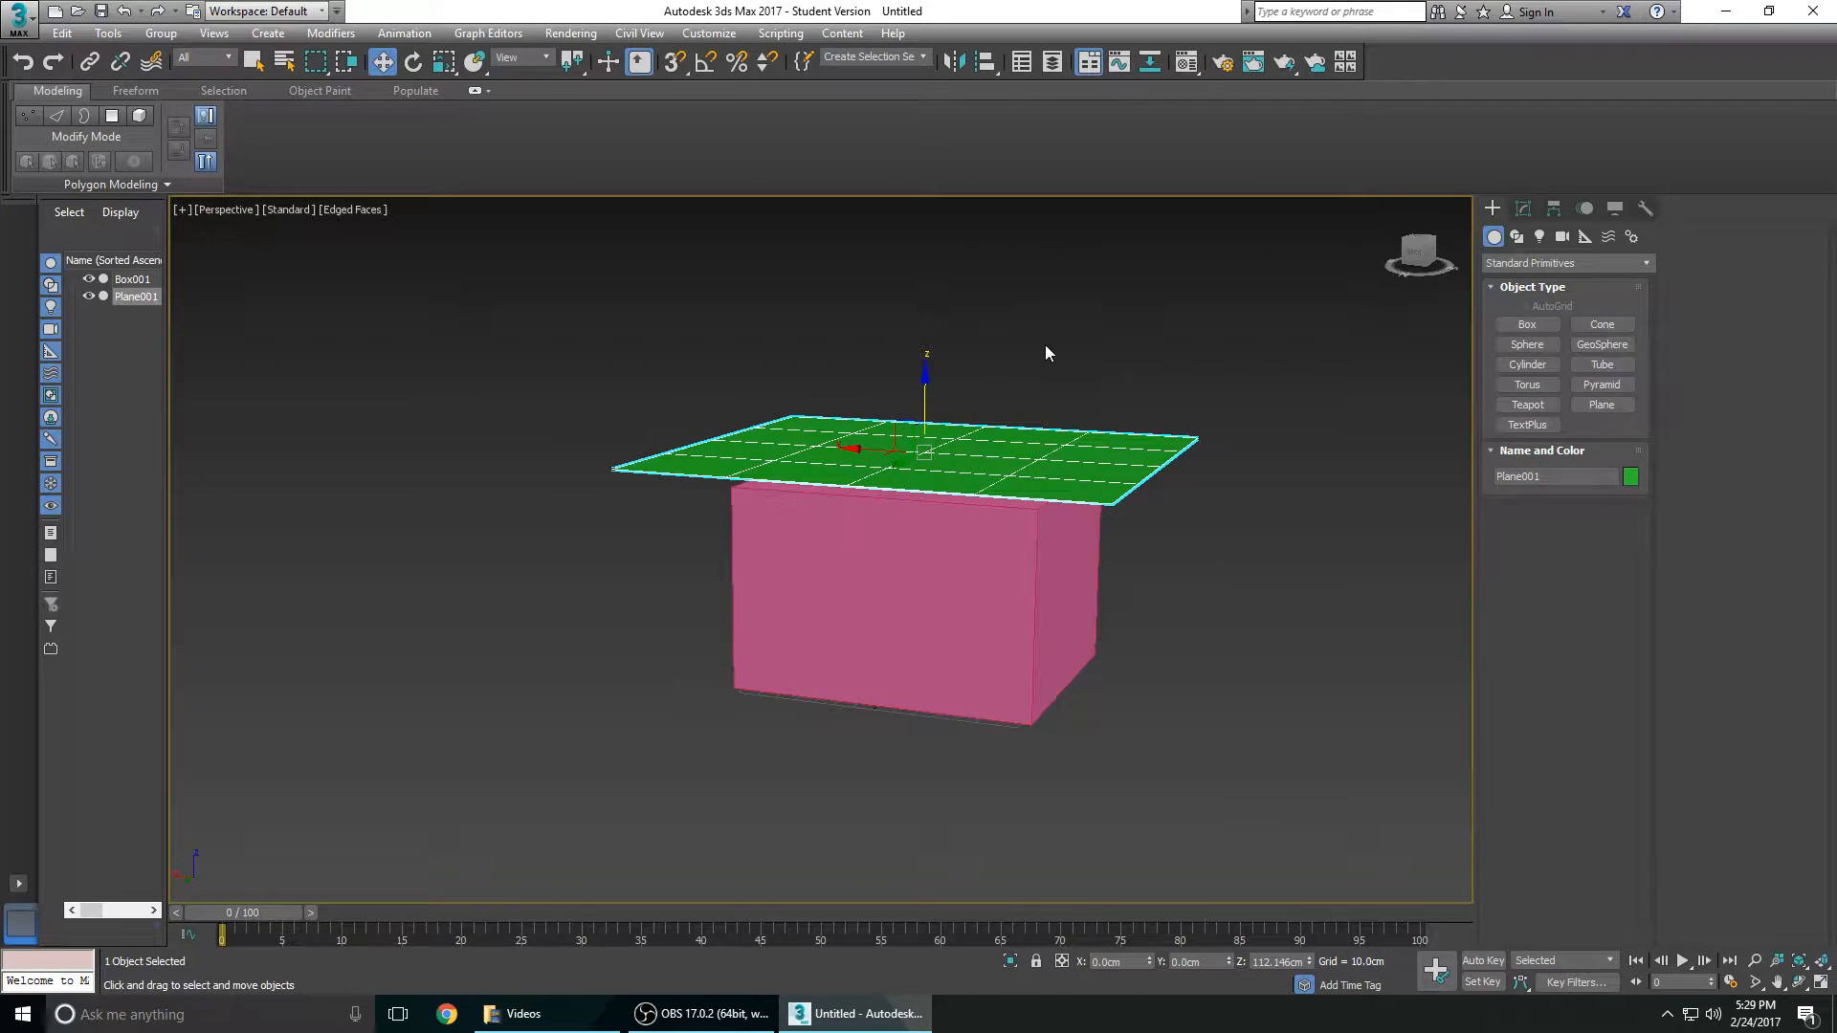
middle_click_drag(1048, 362, 972, 476, "alt")
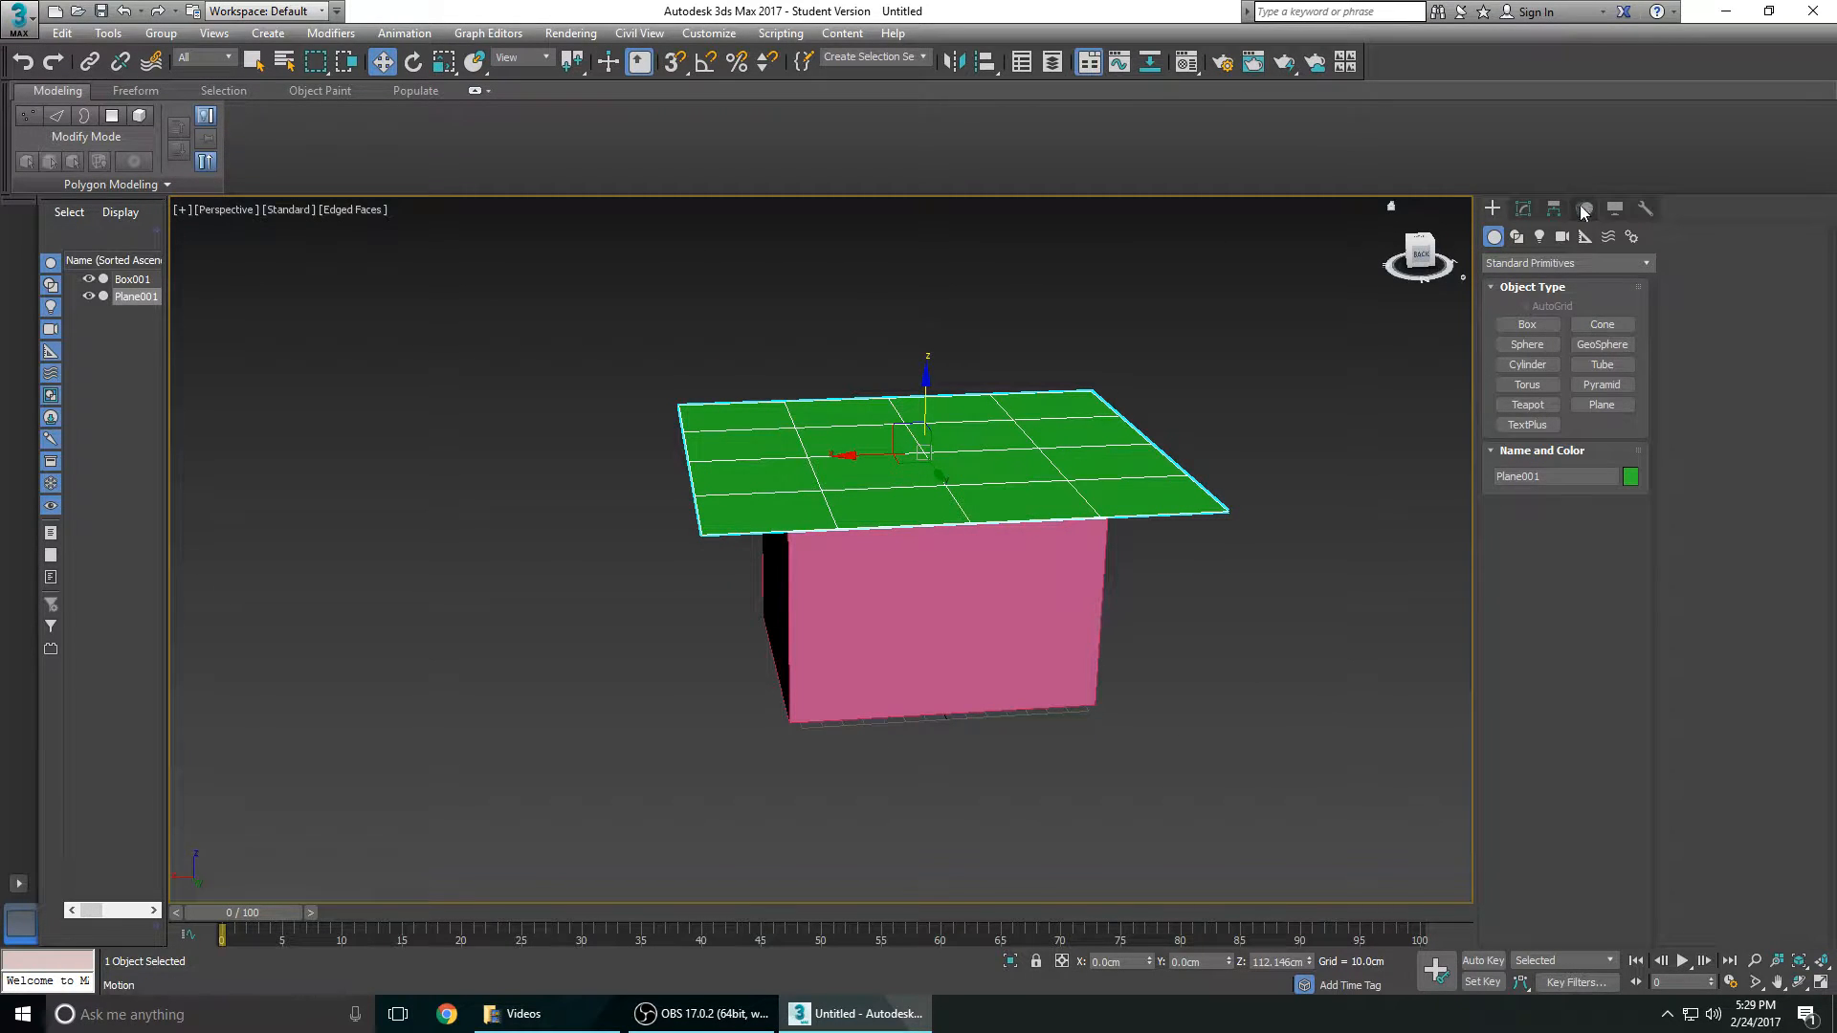
Step: Apply a Cloth modifier to the plane
left_click(1523, 208)
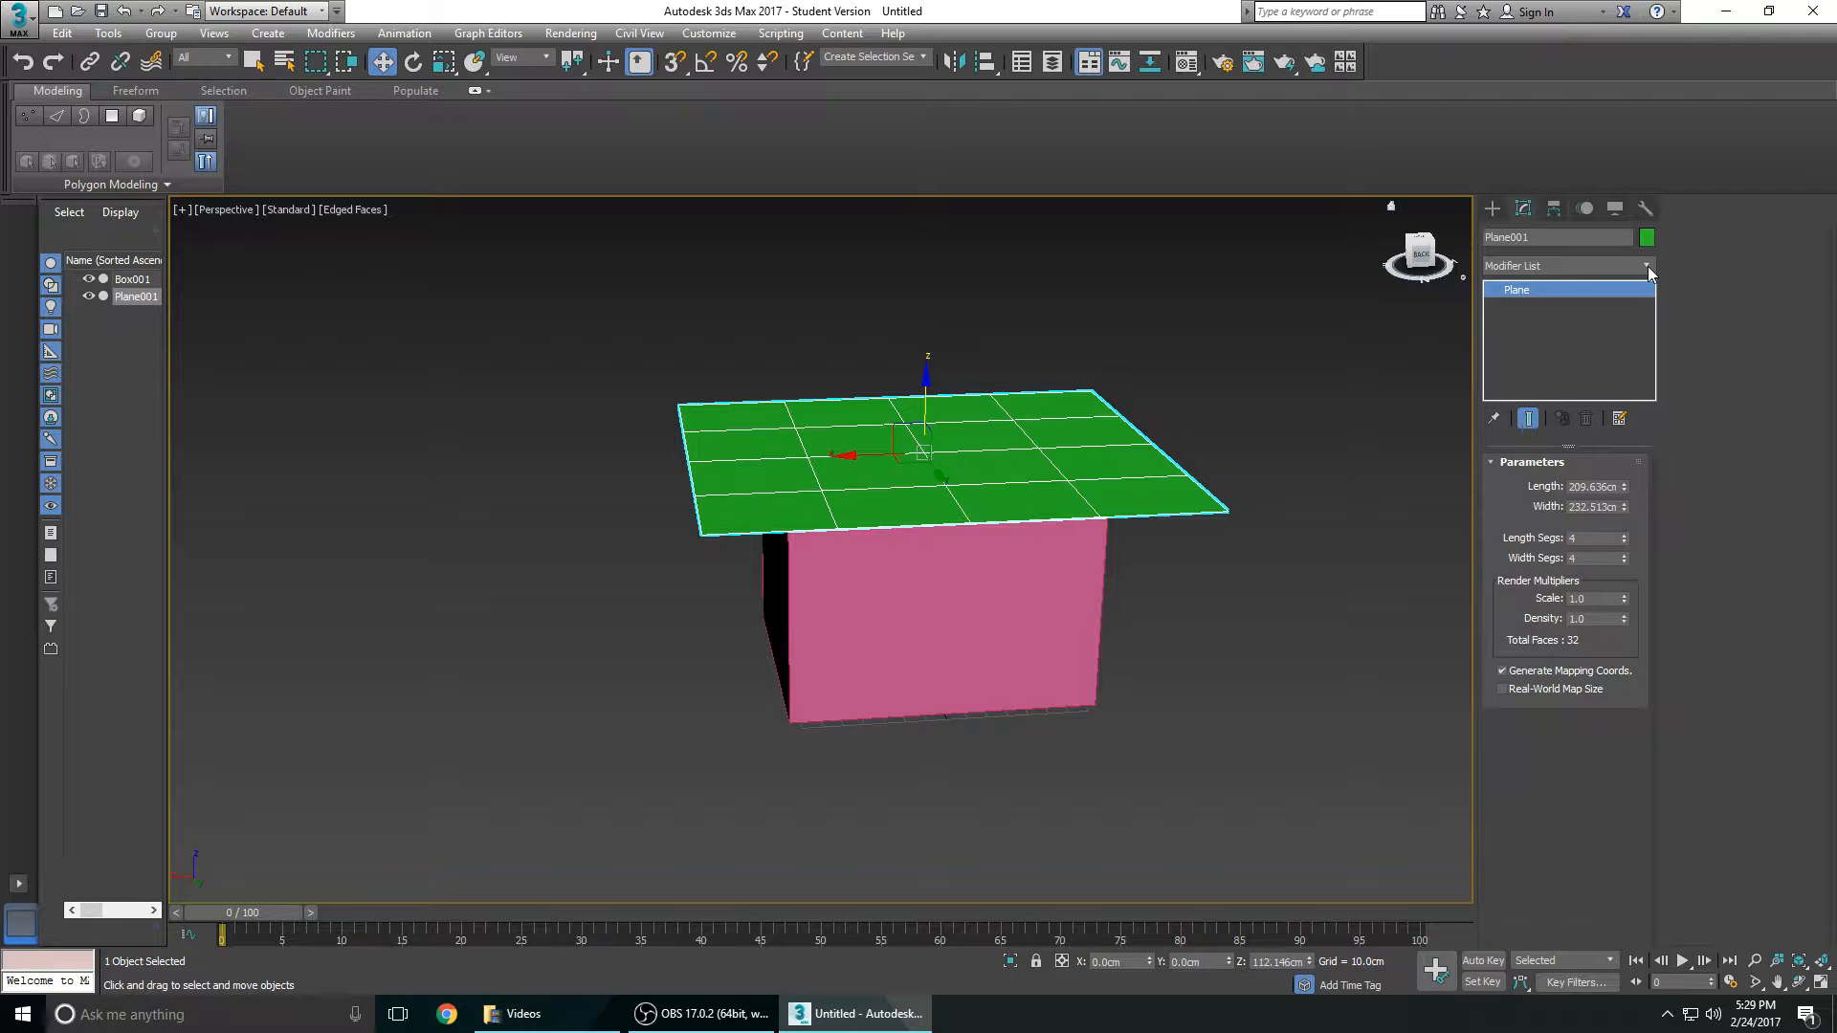
left_click(1647, 267)
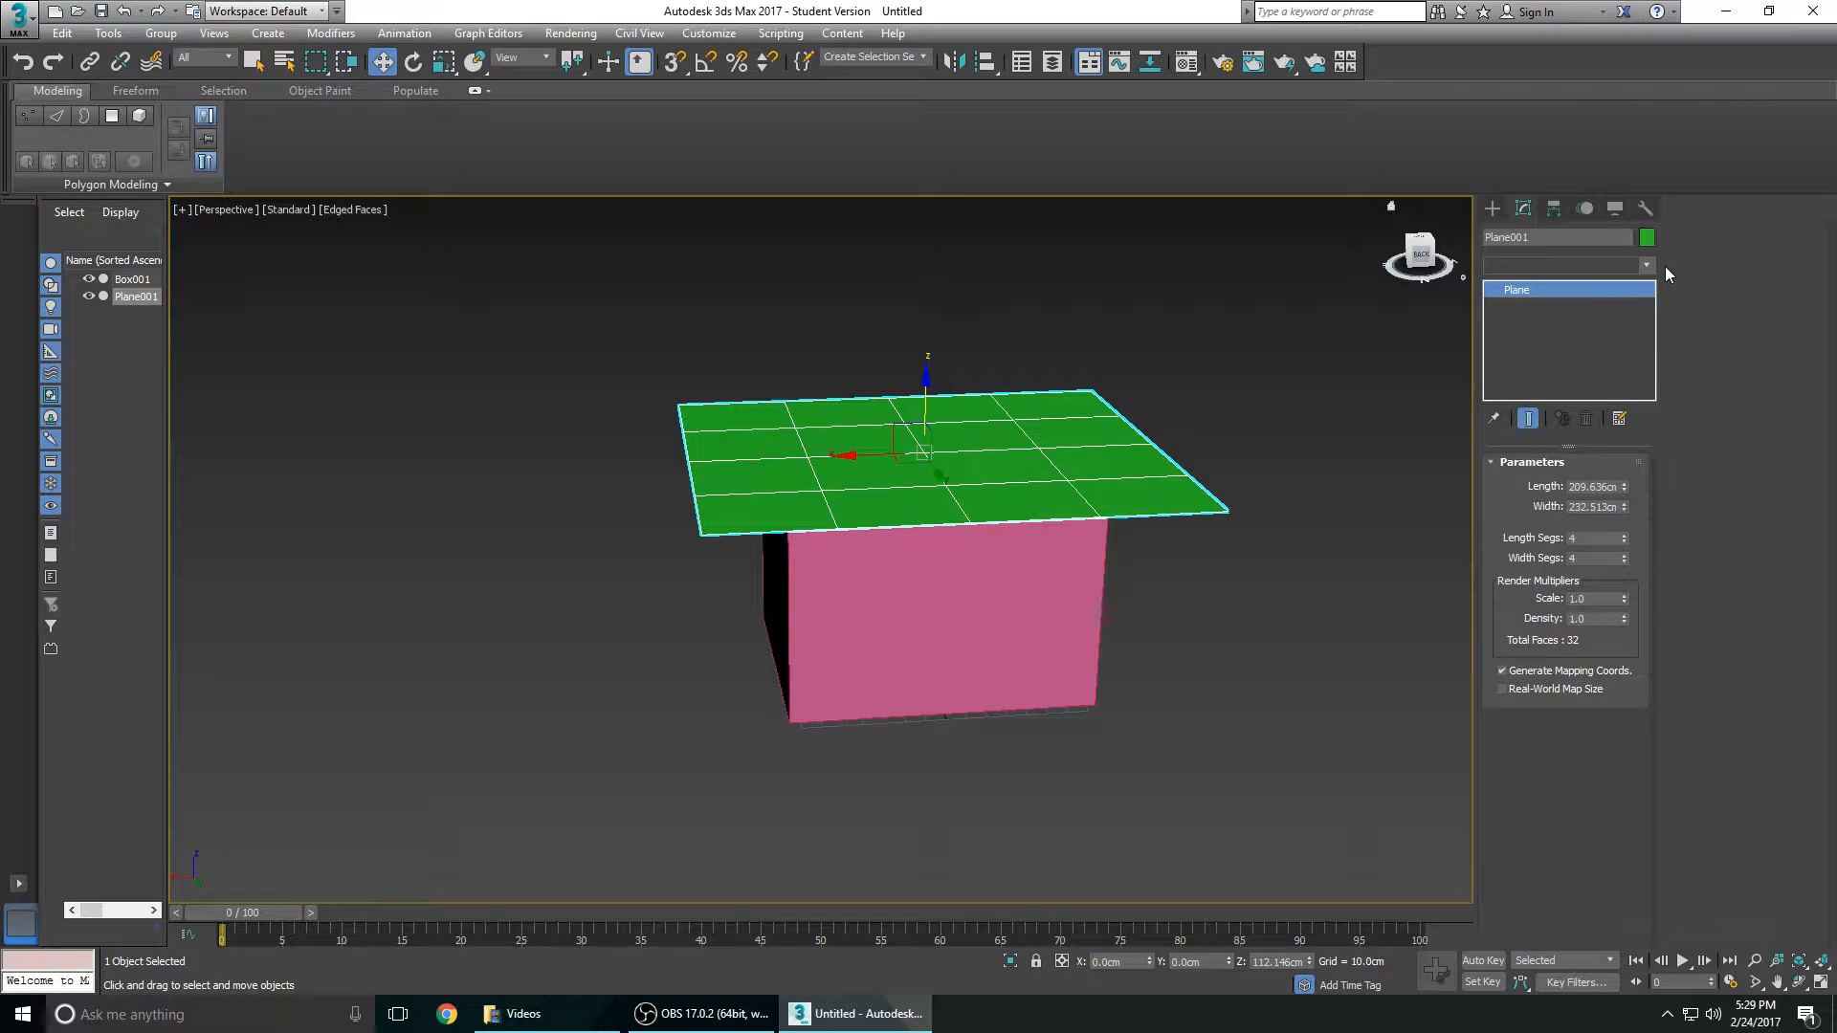
type("cl")
key("Return")
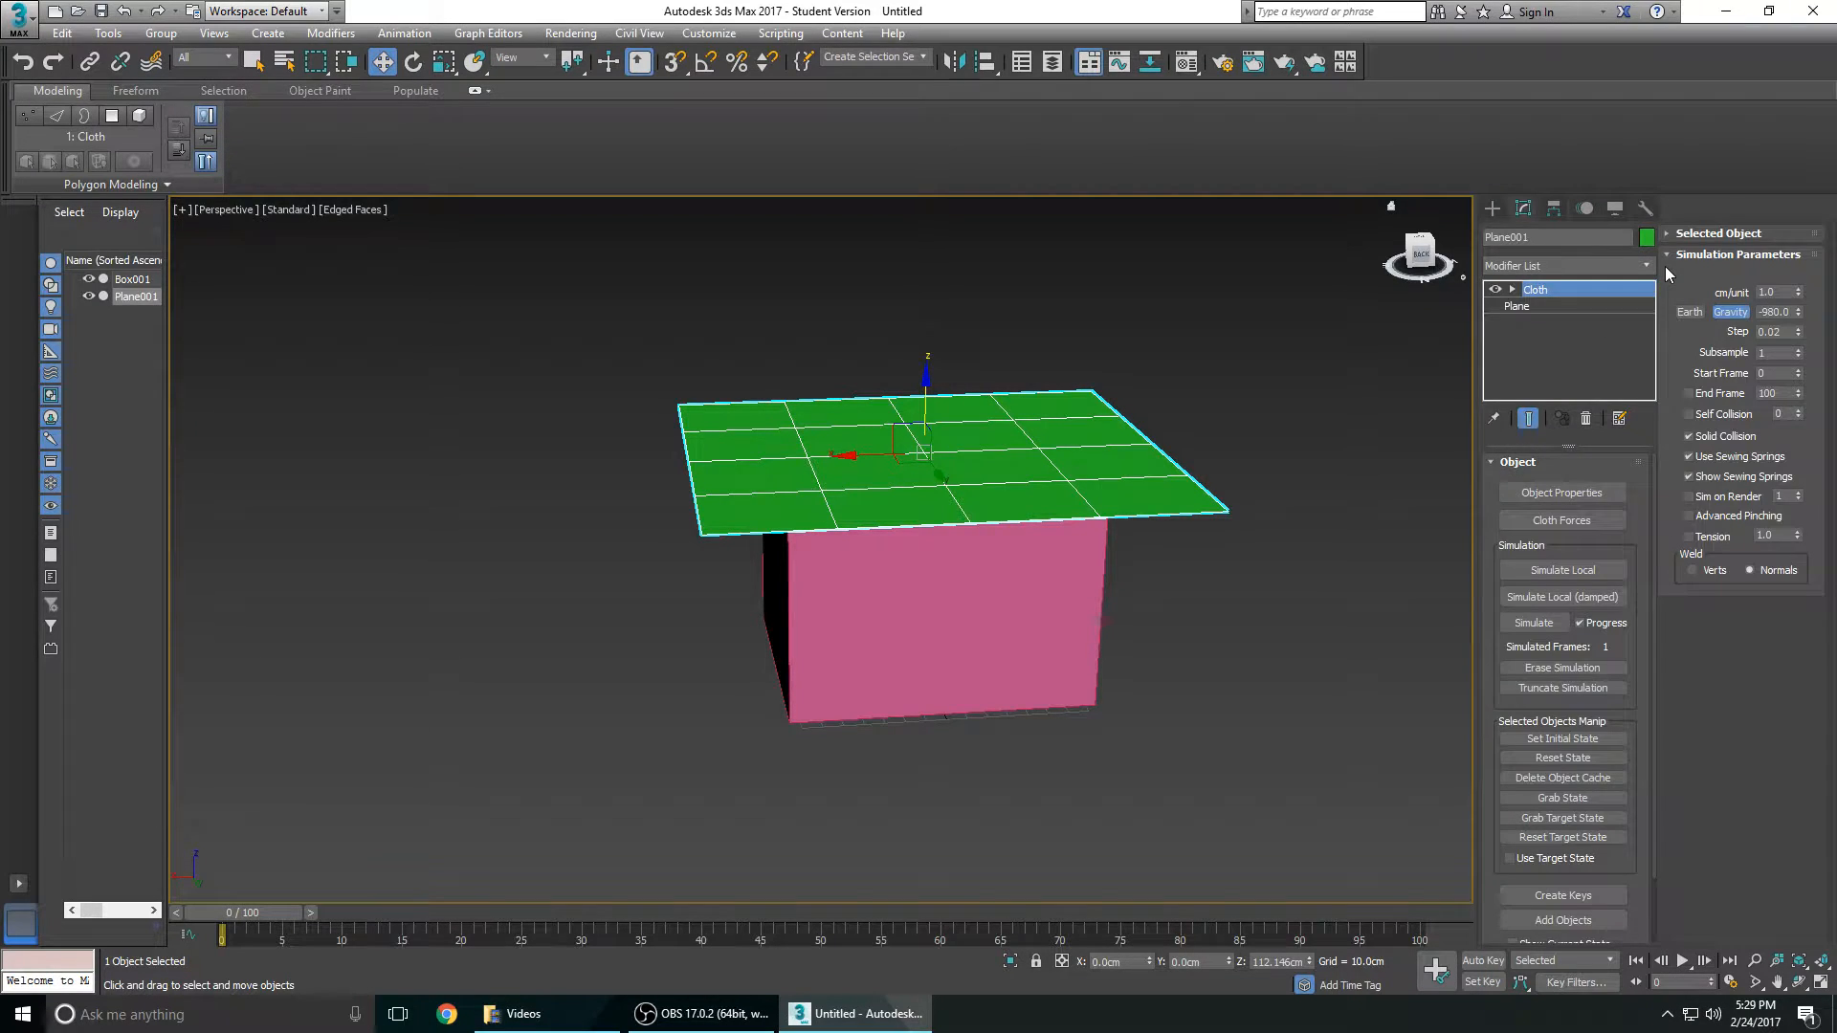
Step: Define the plane as Cloth in the simulation's object properties and apply the Silk preset
left_click(1595, 495)
left_click_drag(957, 150, 1502, 182)
left_click(1287, 274)
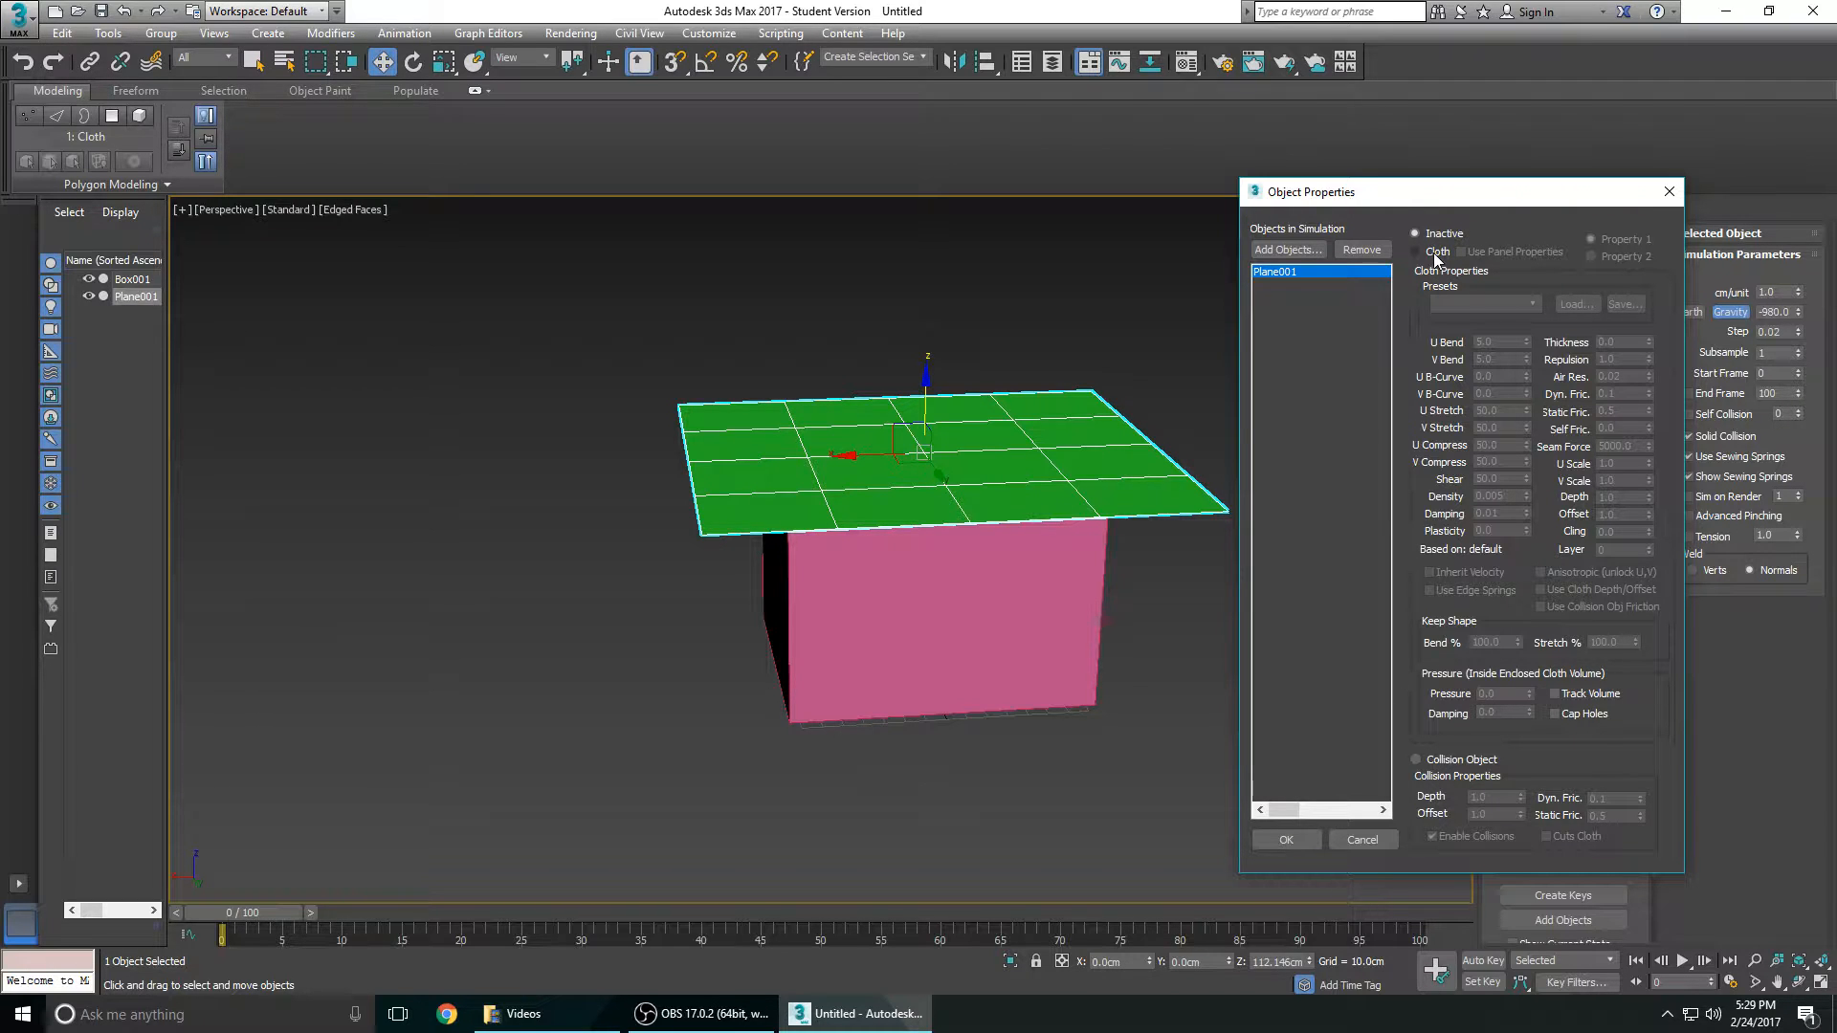
left_click(1433, 252)
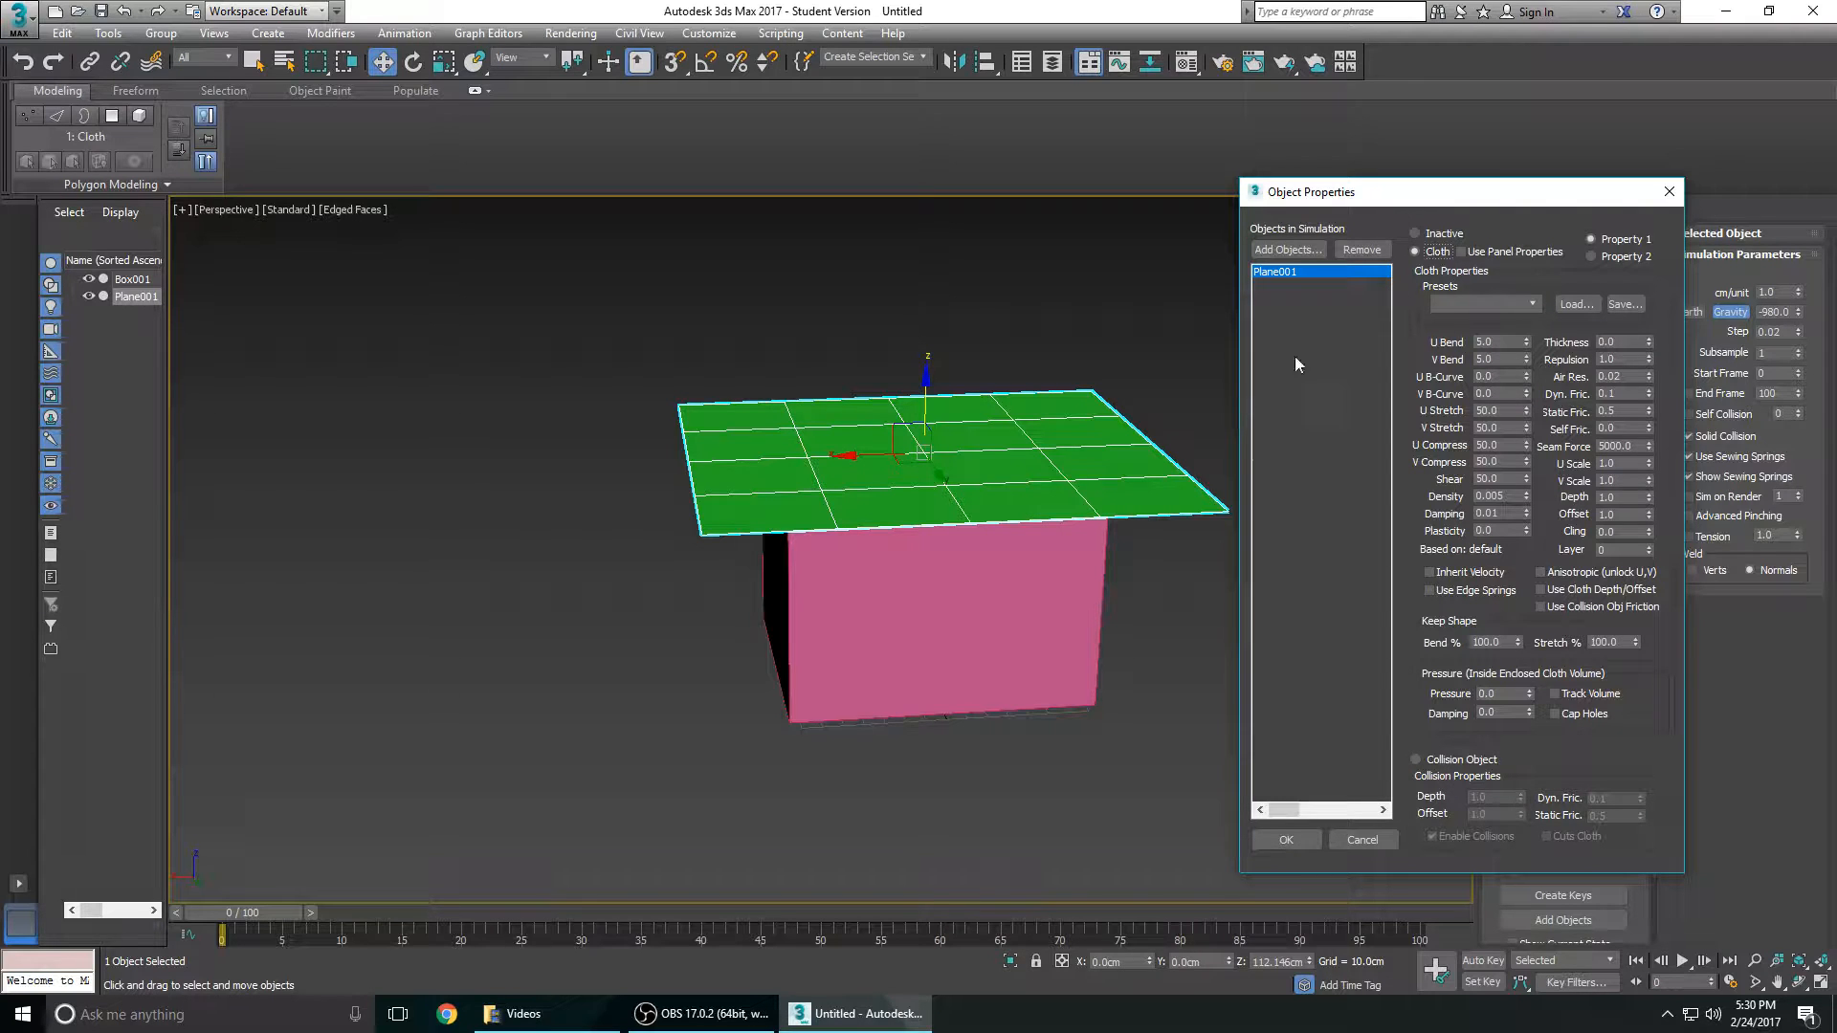
left_click(1515, 304)
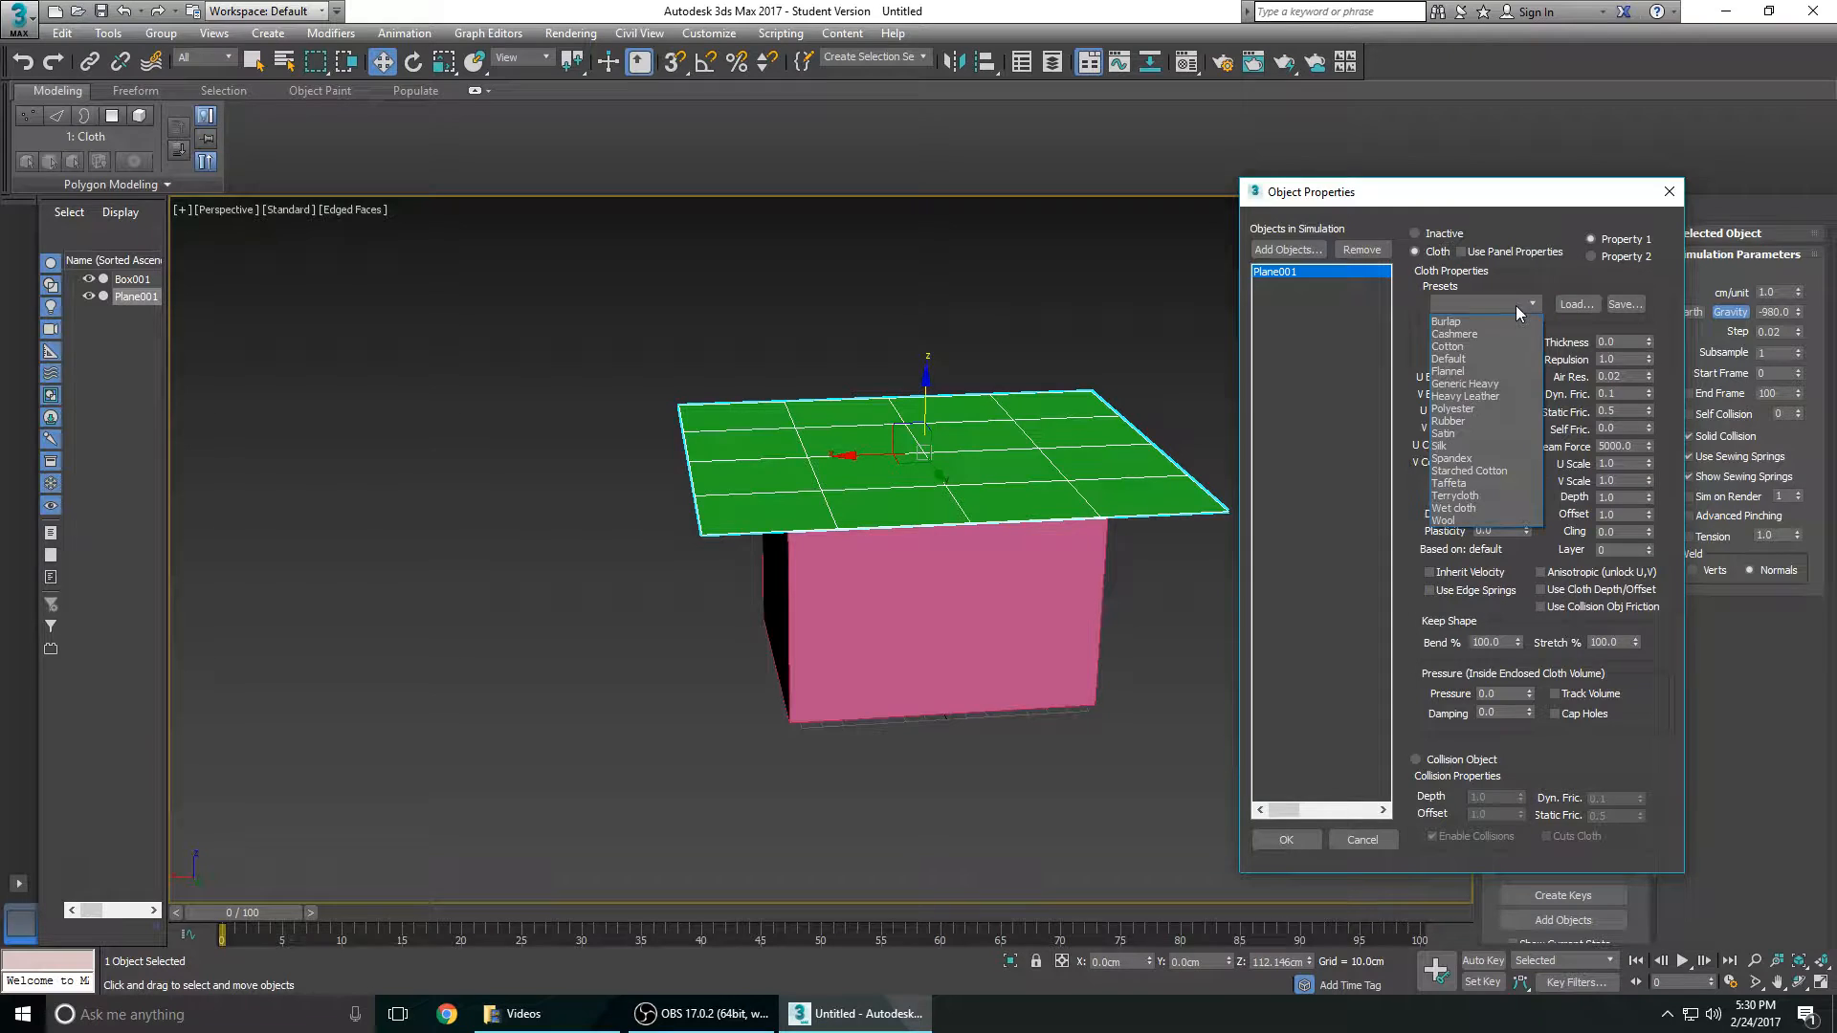
left_click(1458, 446)
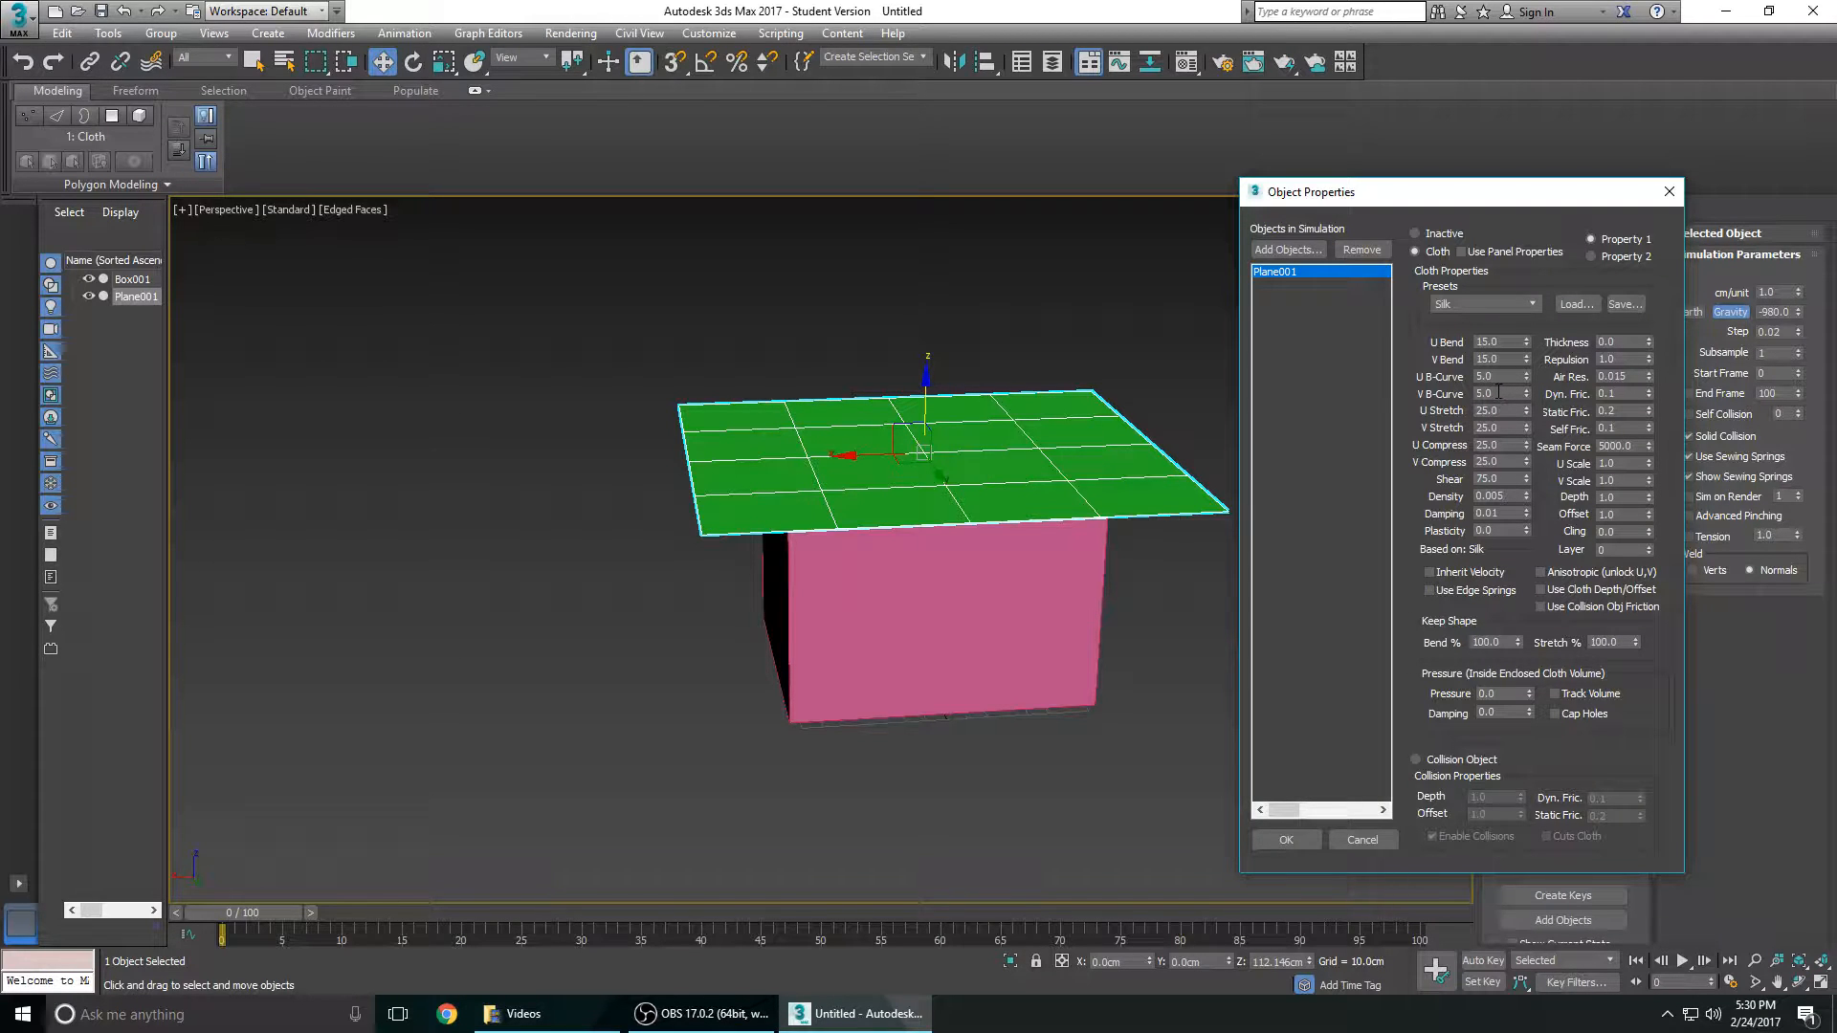
left_click(1504, 303)
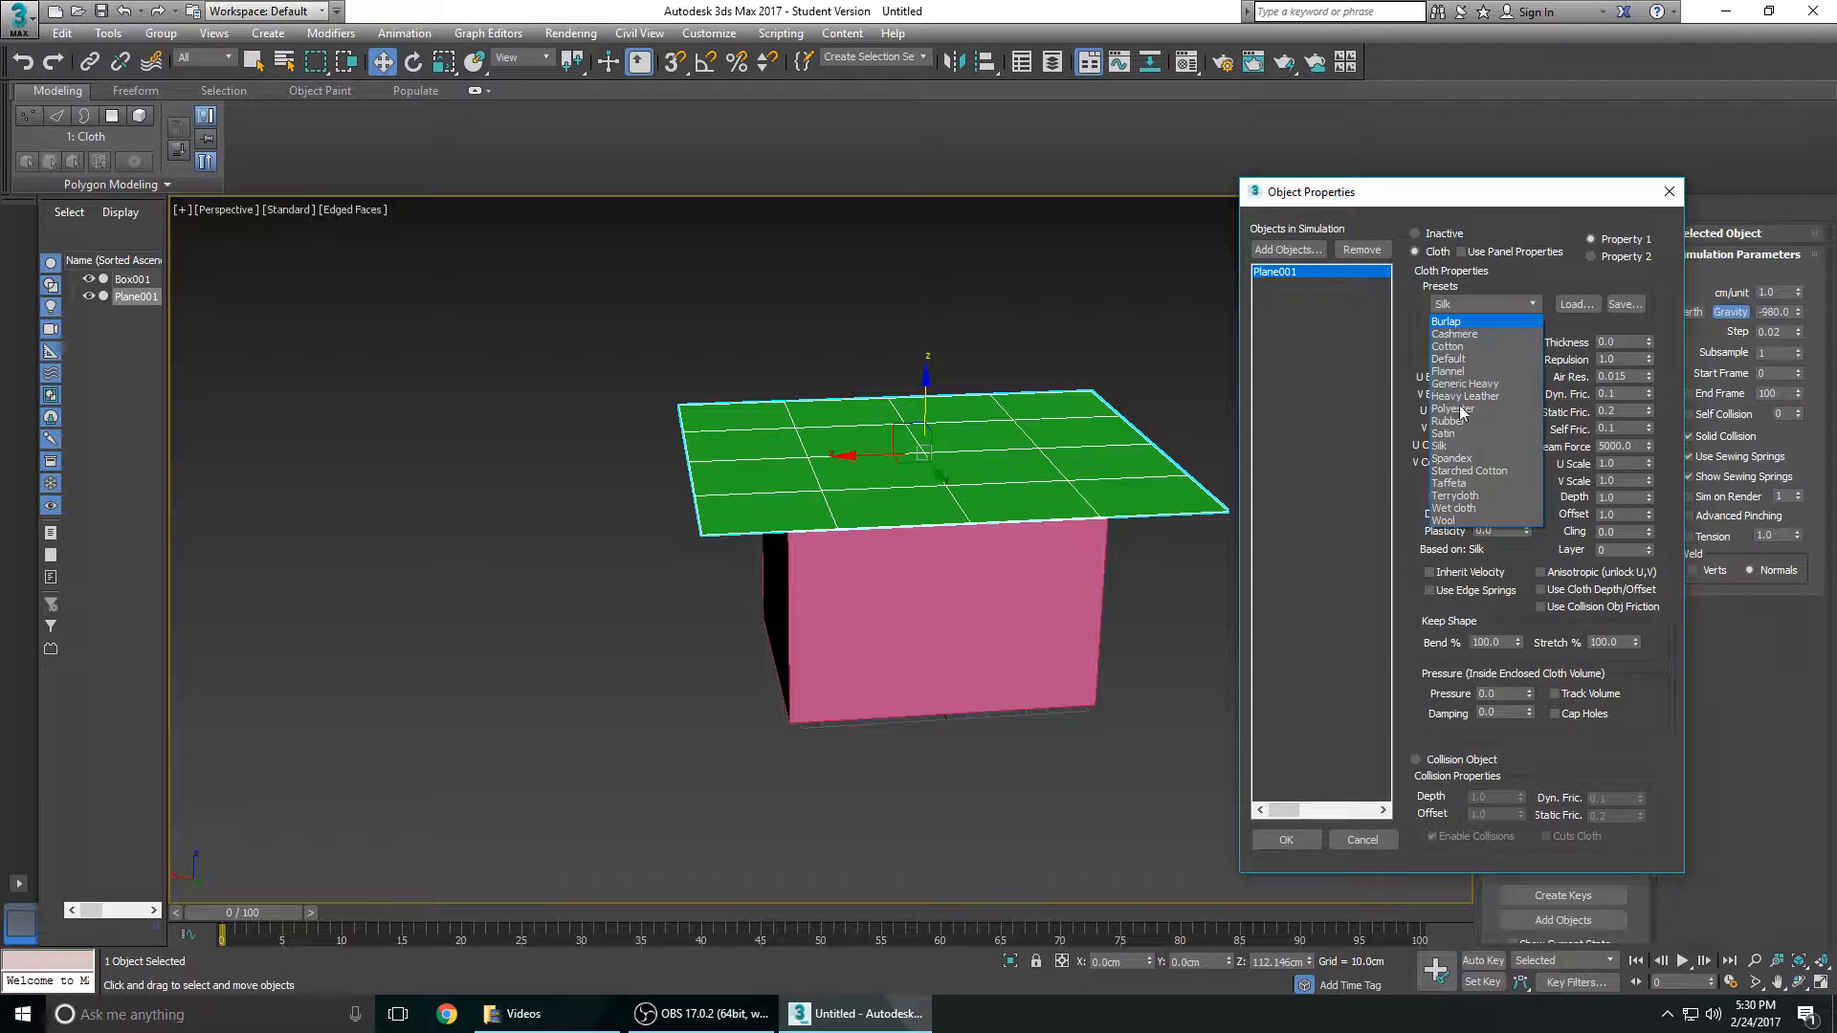
left_click(1635, 708)
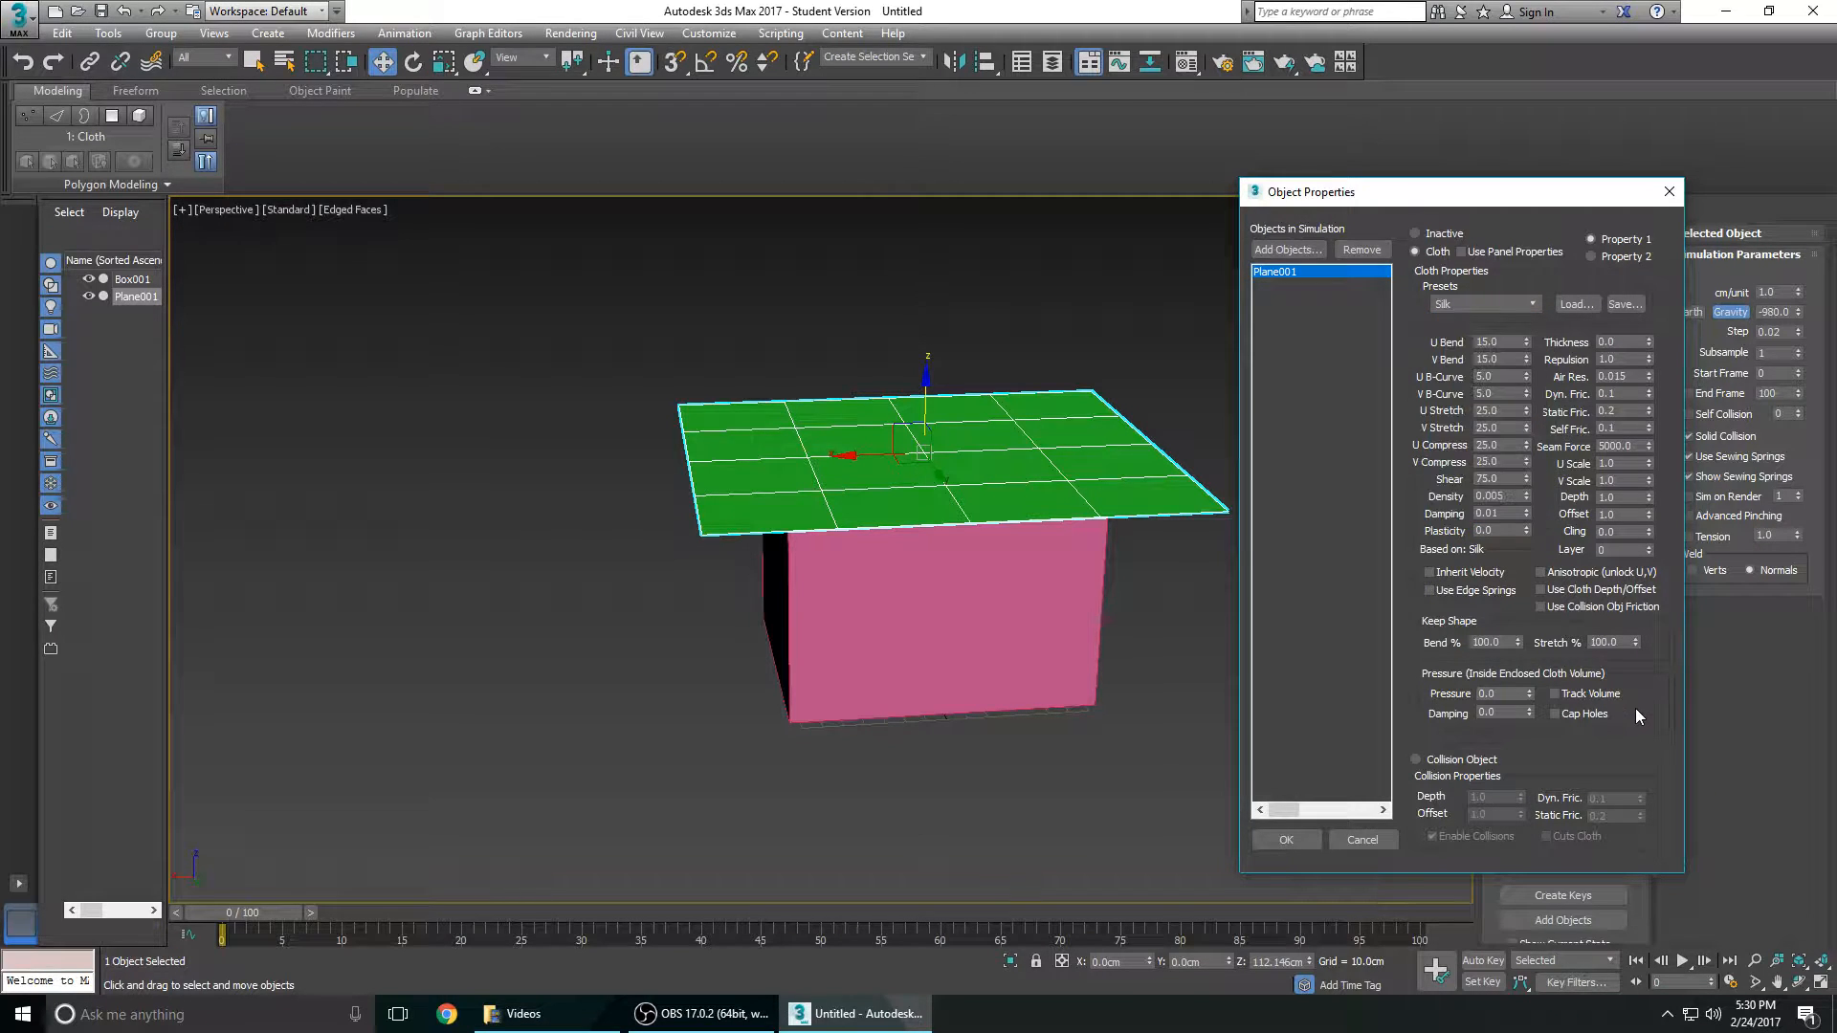
Step: Add the box to the cloth simulation, make it a Collision Object and accept the object properties
left_click(1285, 250)
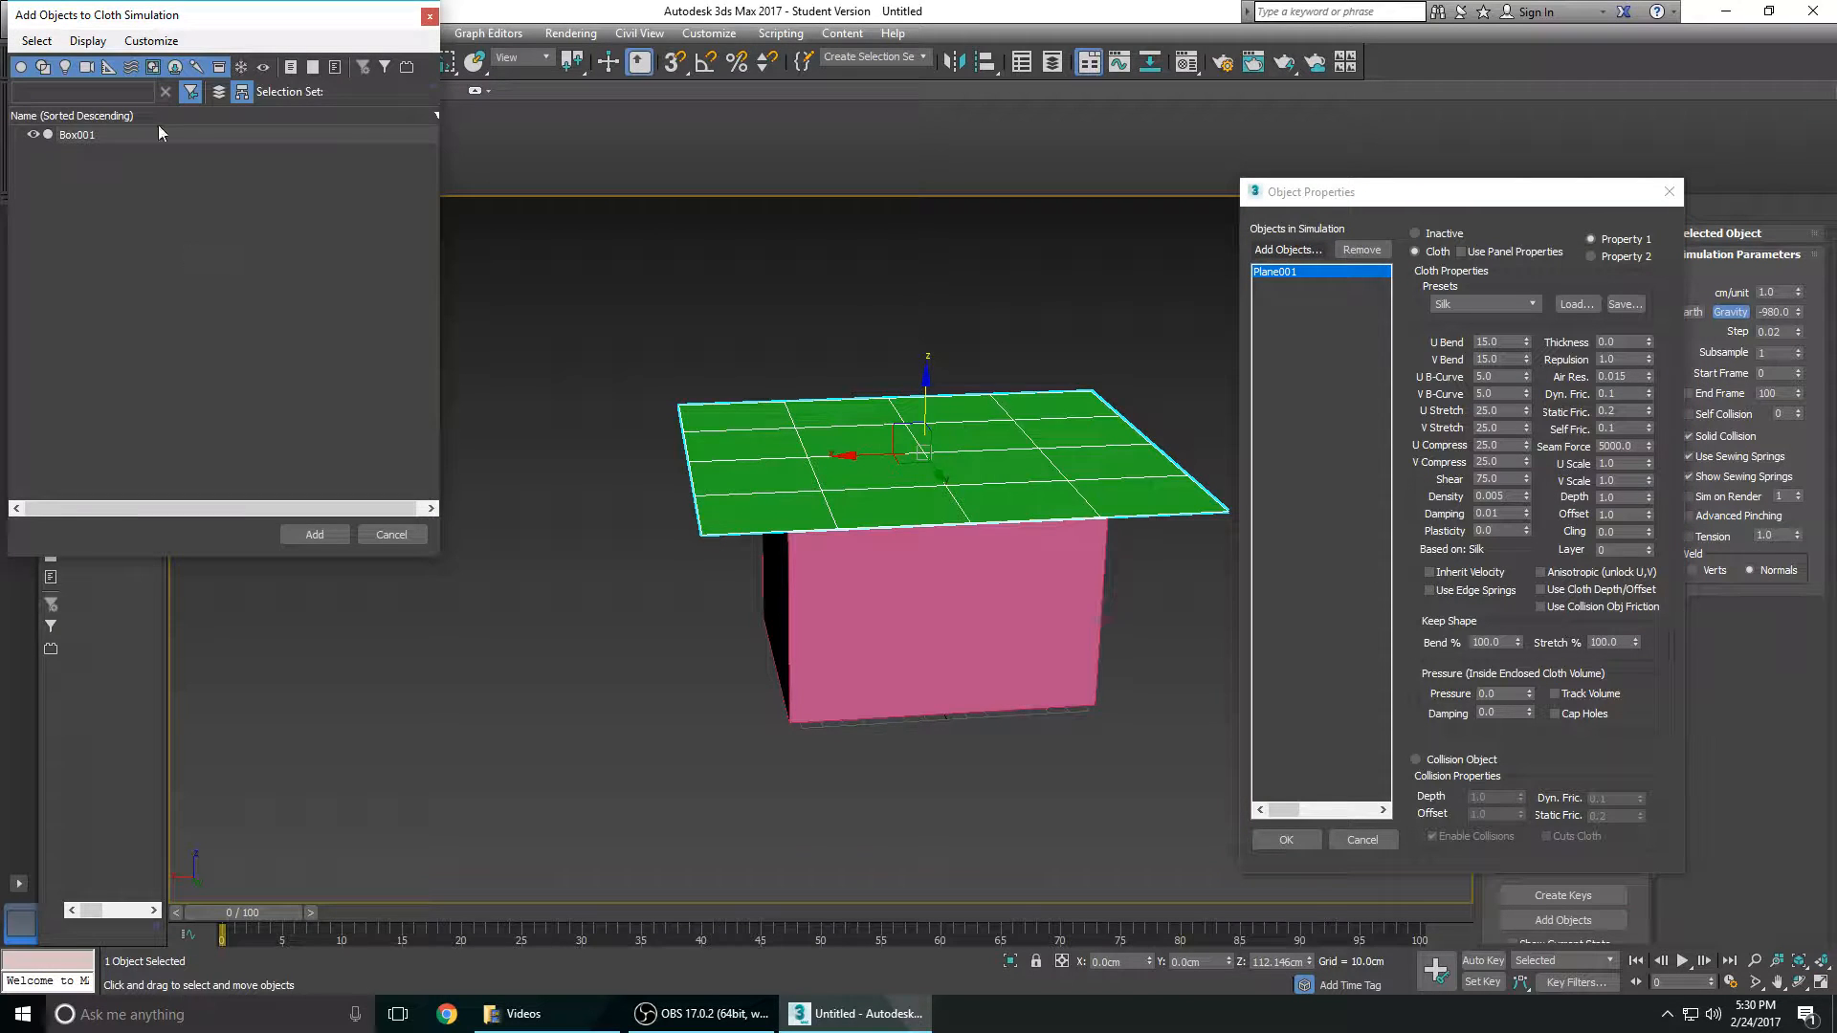
left_click(146, 135)
left_click(324, 537)
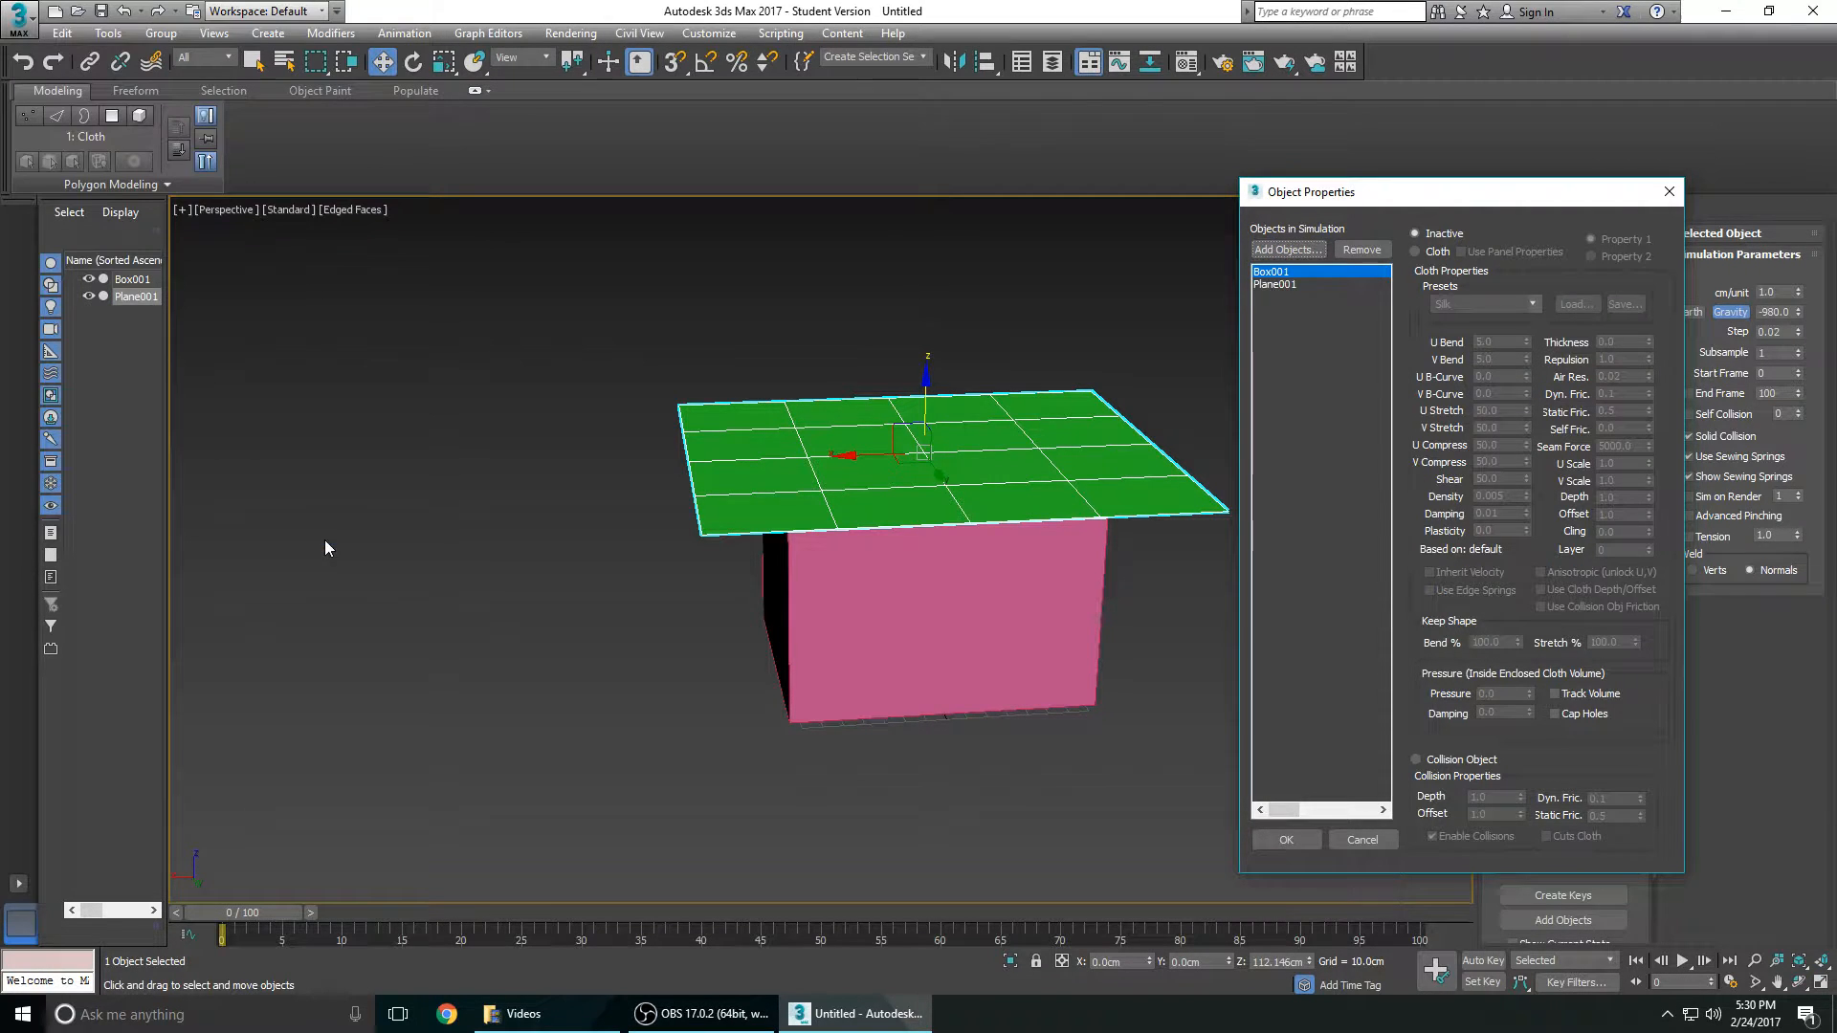
left_click(1426, 757)
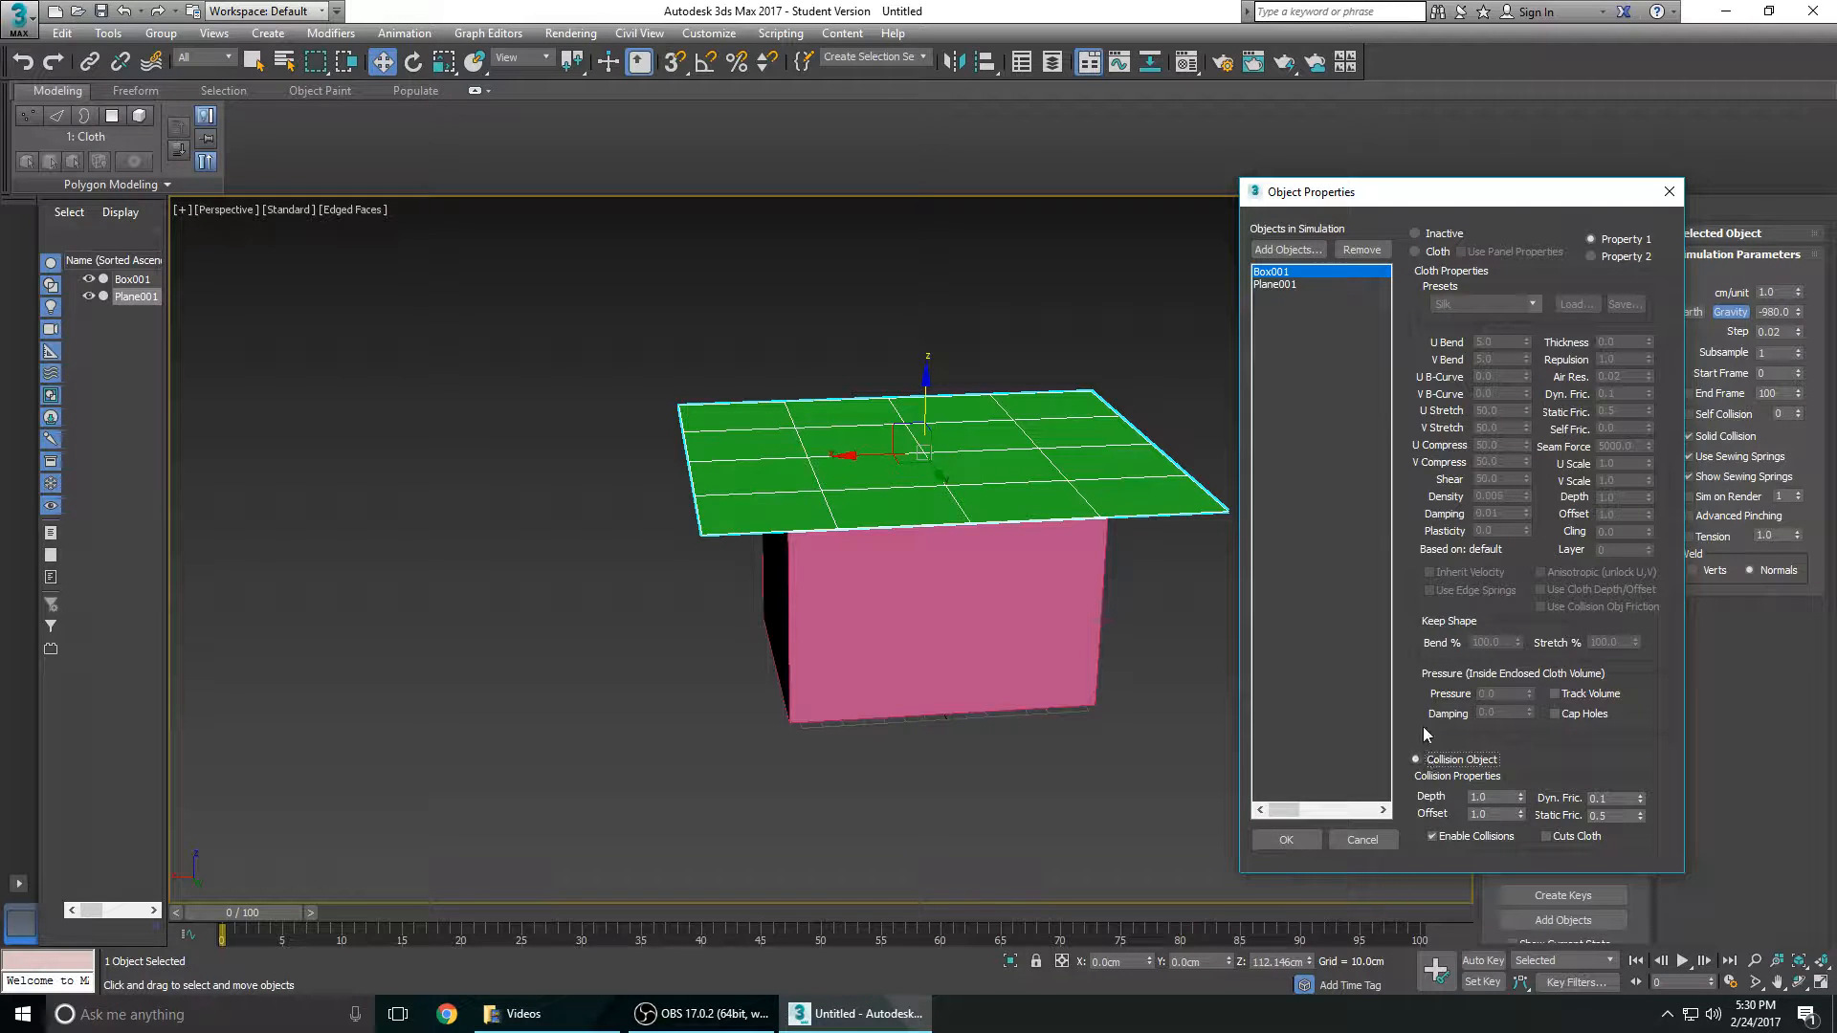
left_click(1281, 285)
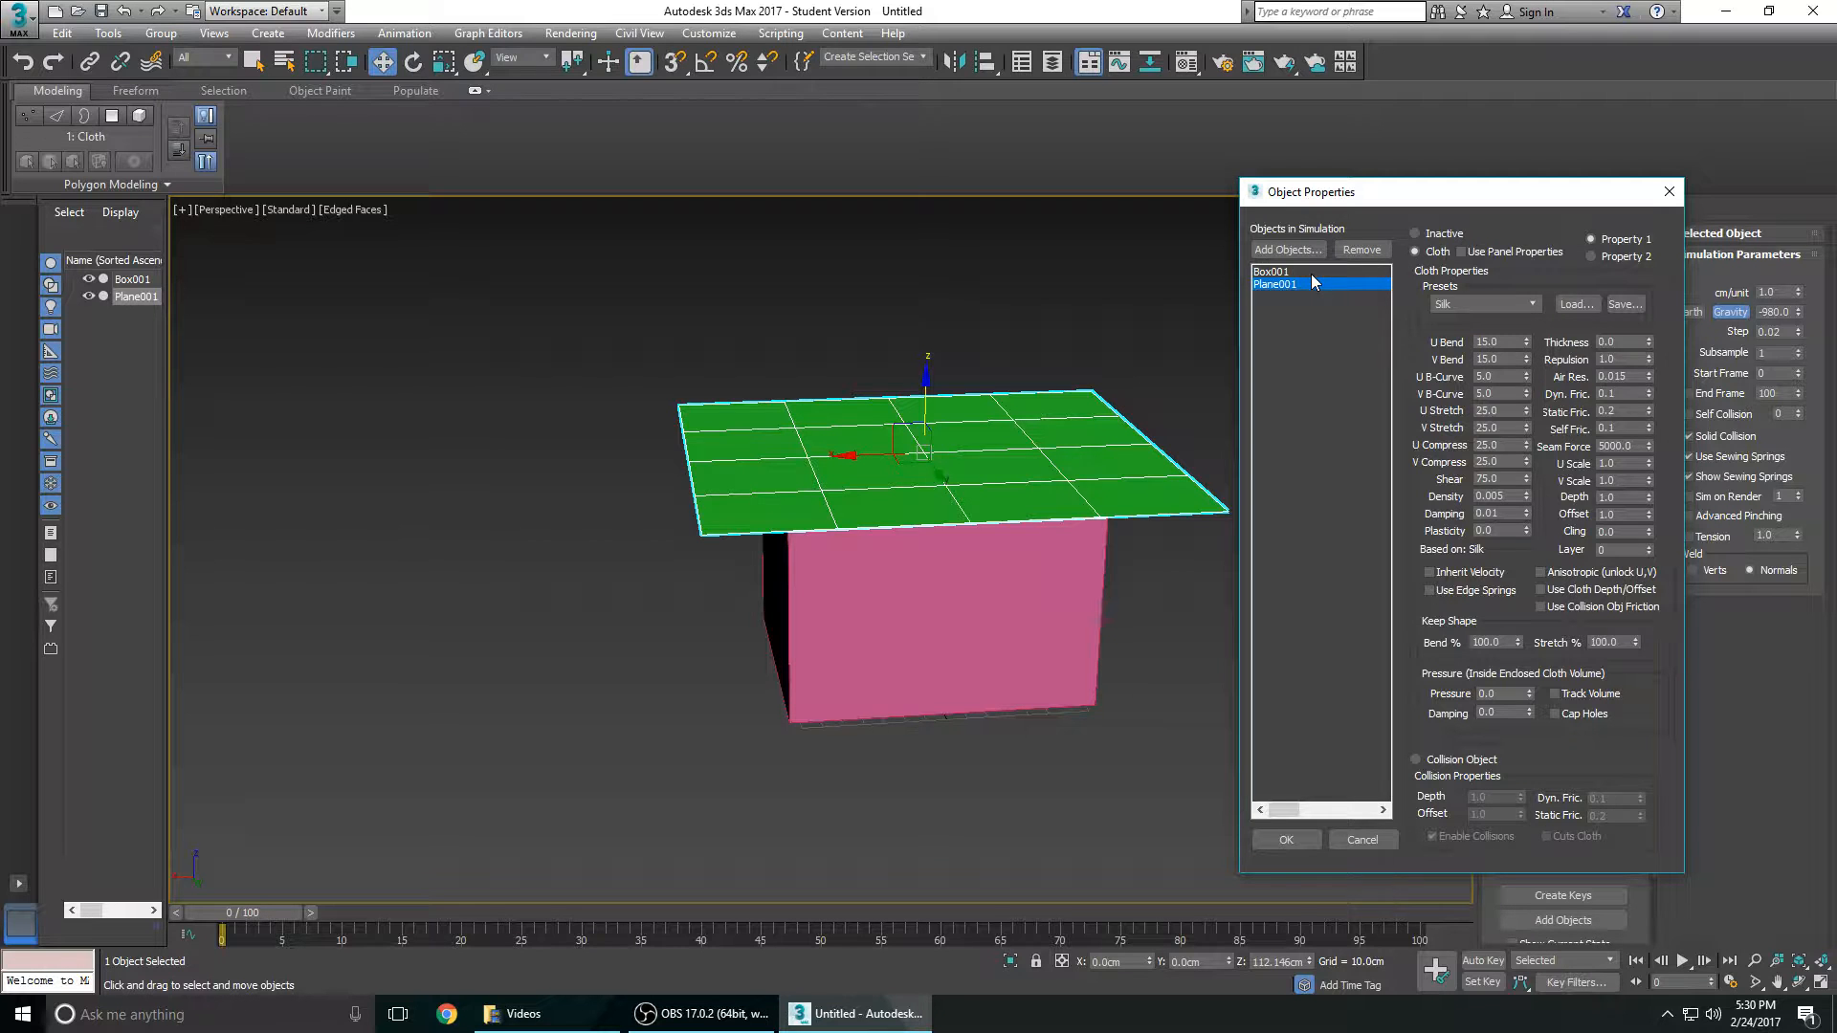
left_click(1311, 272)
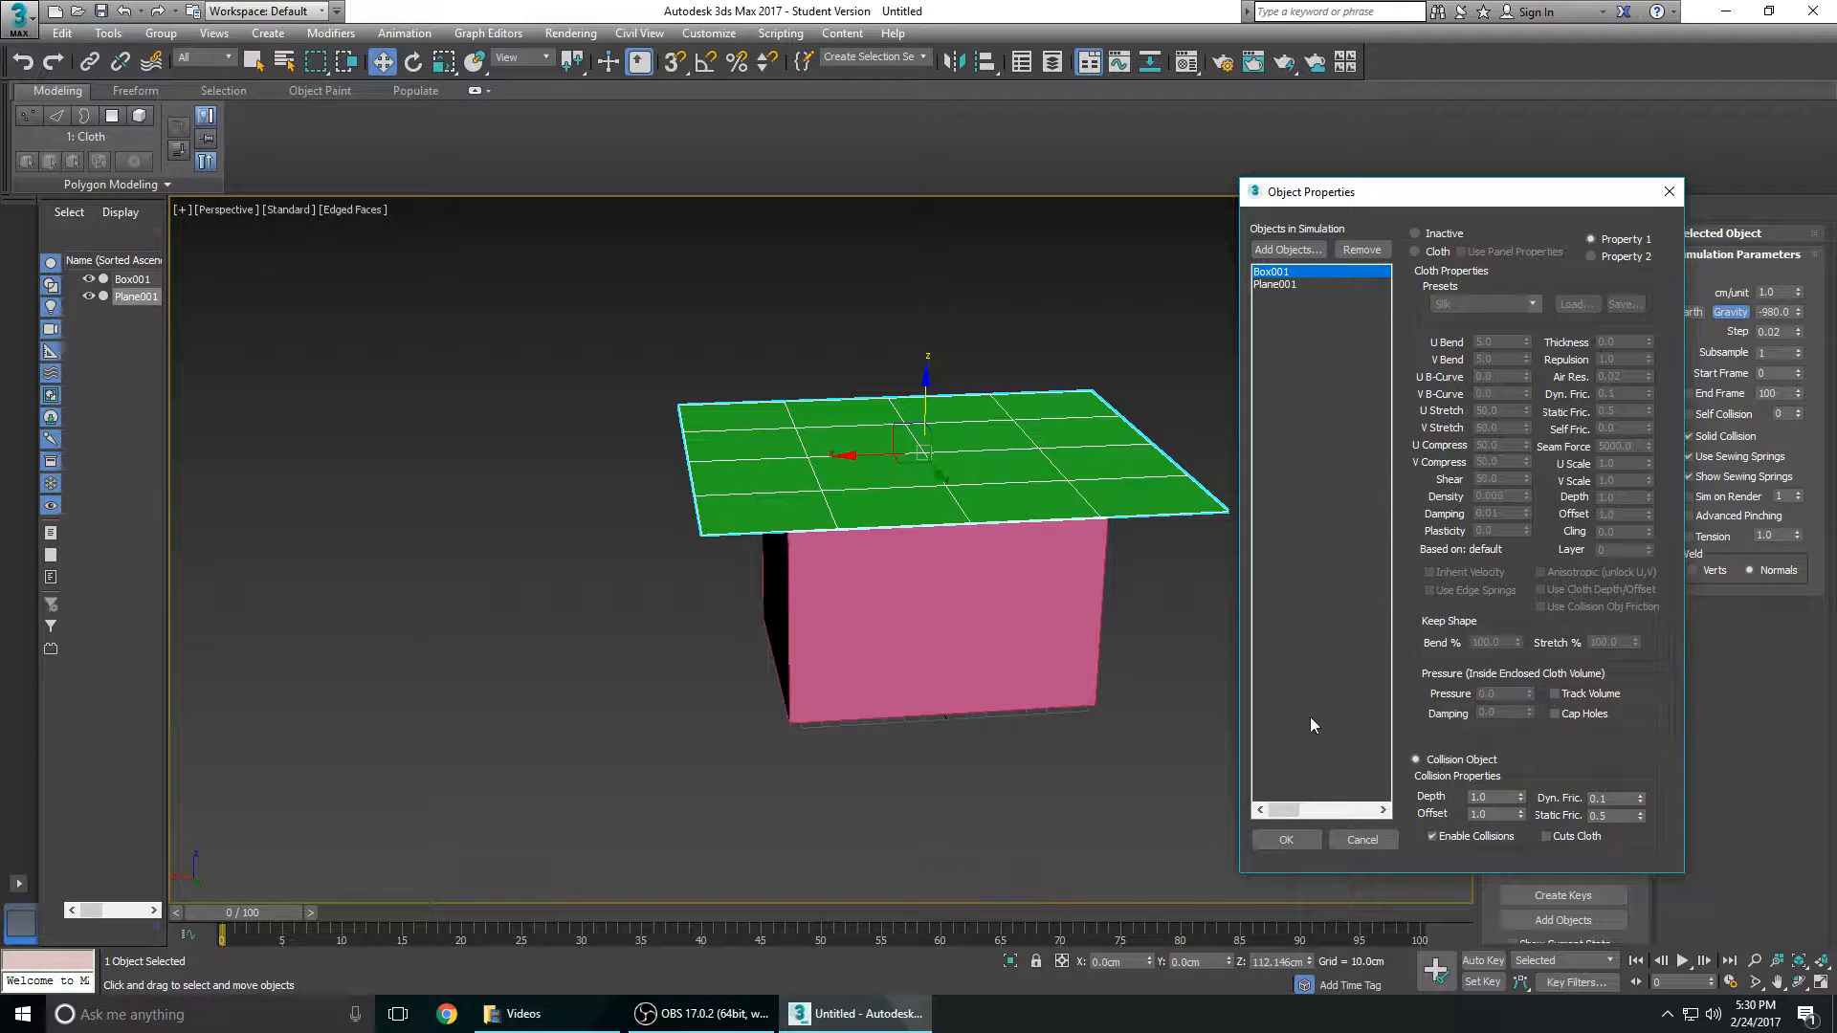
left_click(1317, 847)
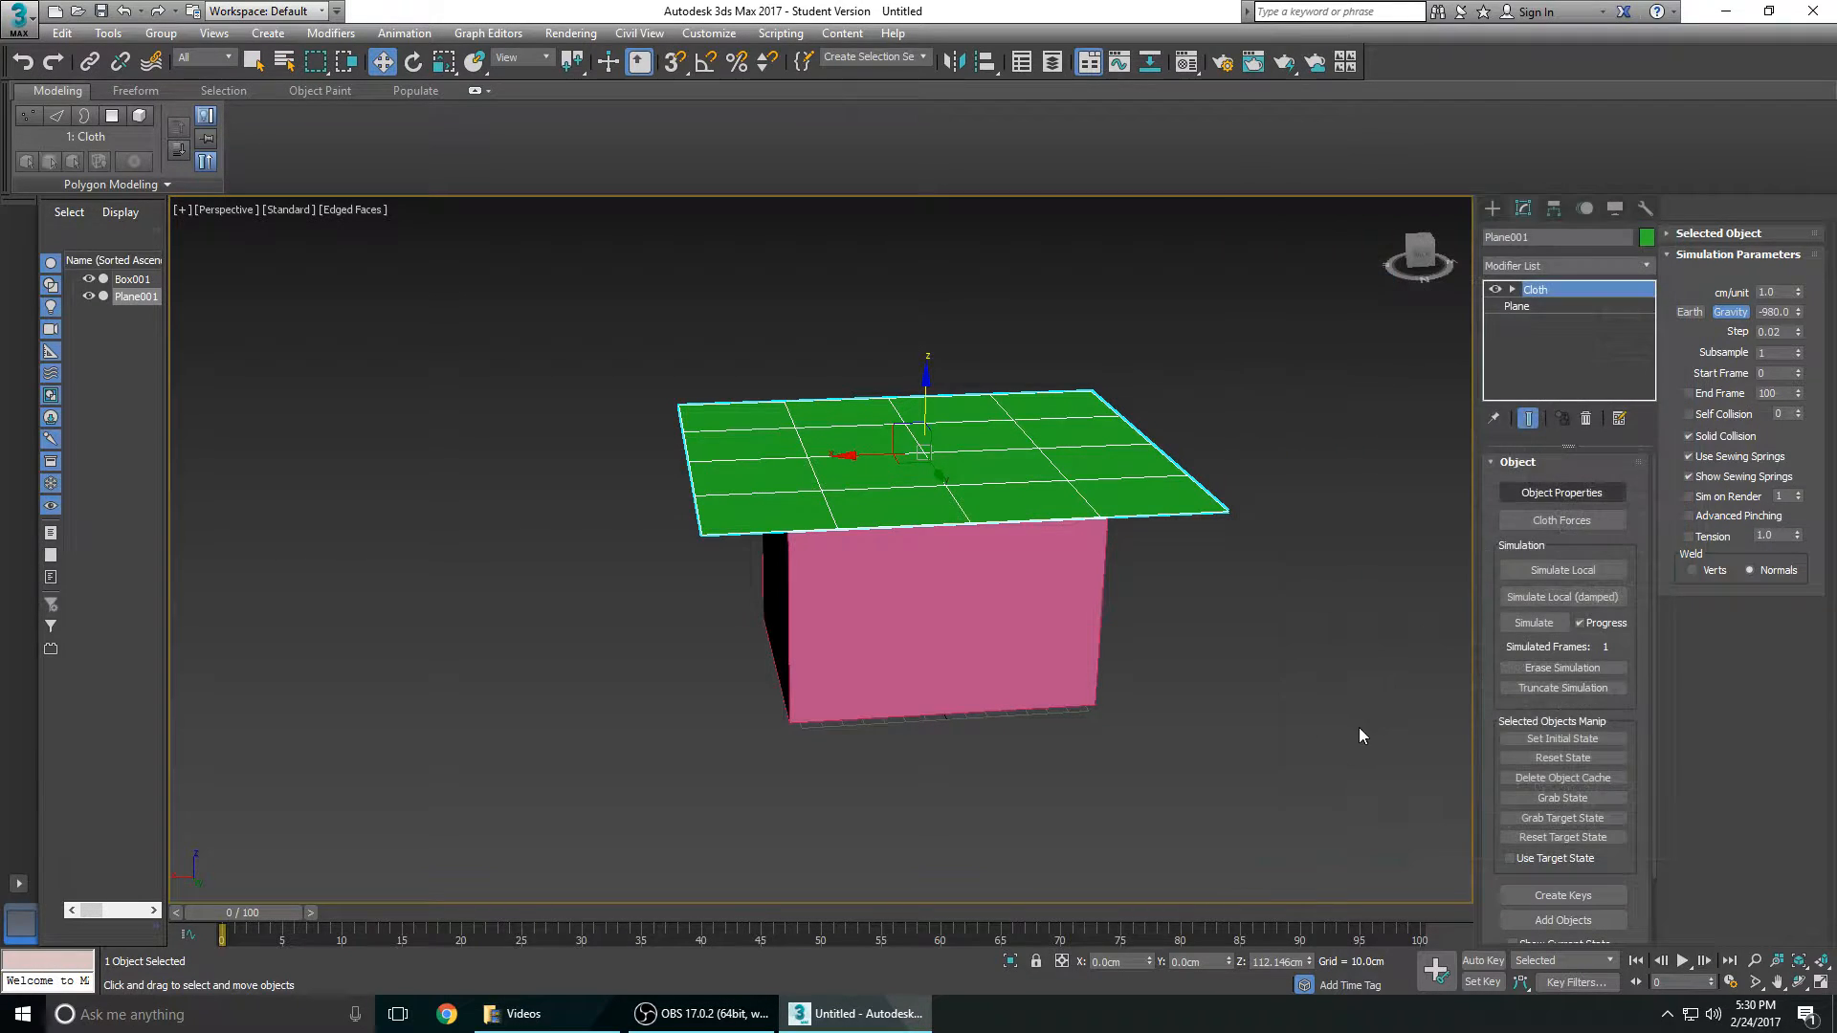
middle_click_drag(1043, 660, 1115, 670, "alt")
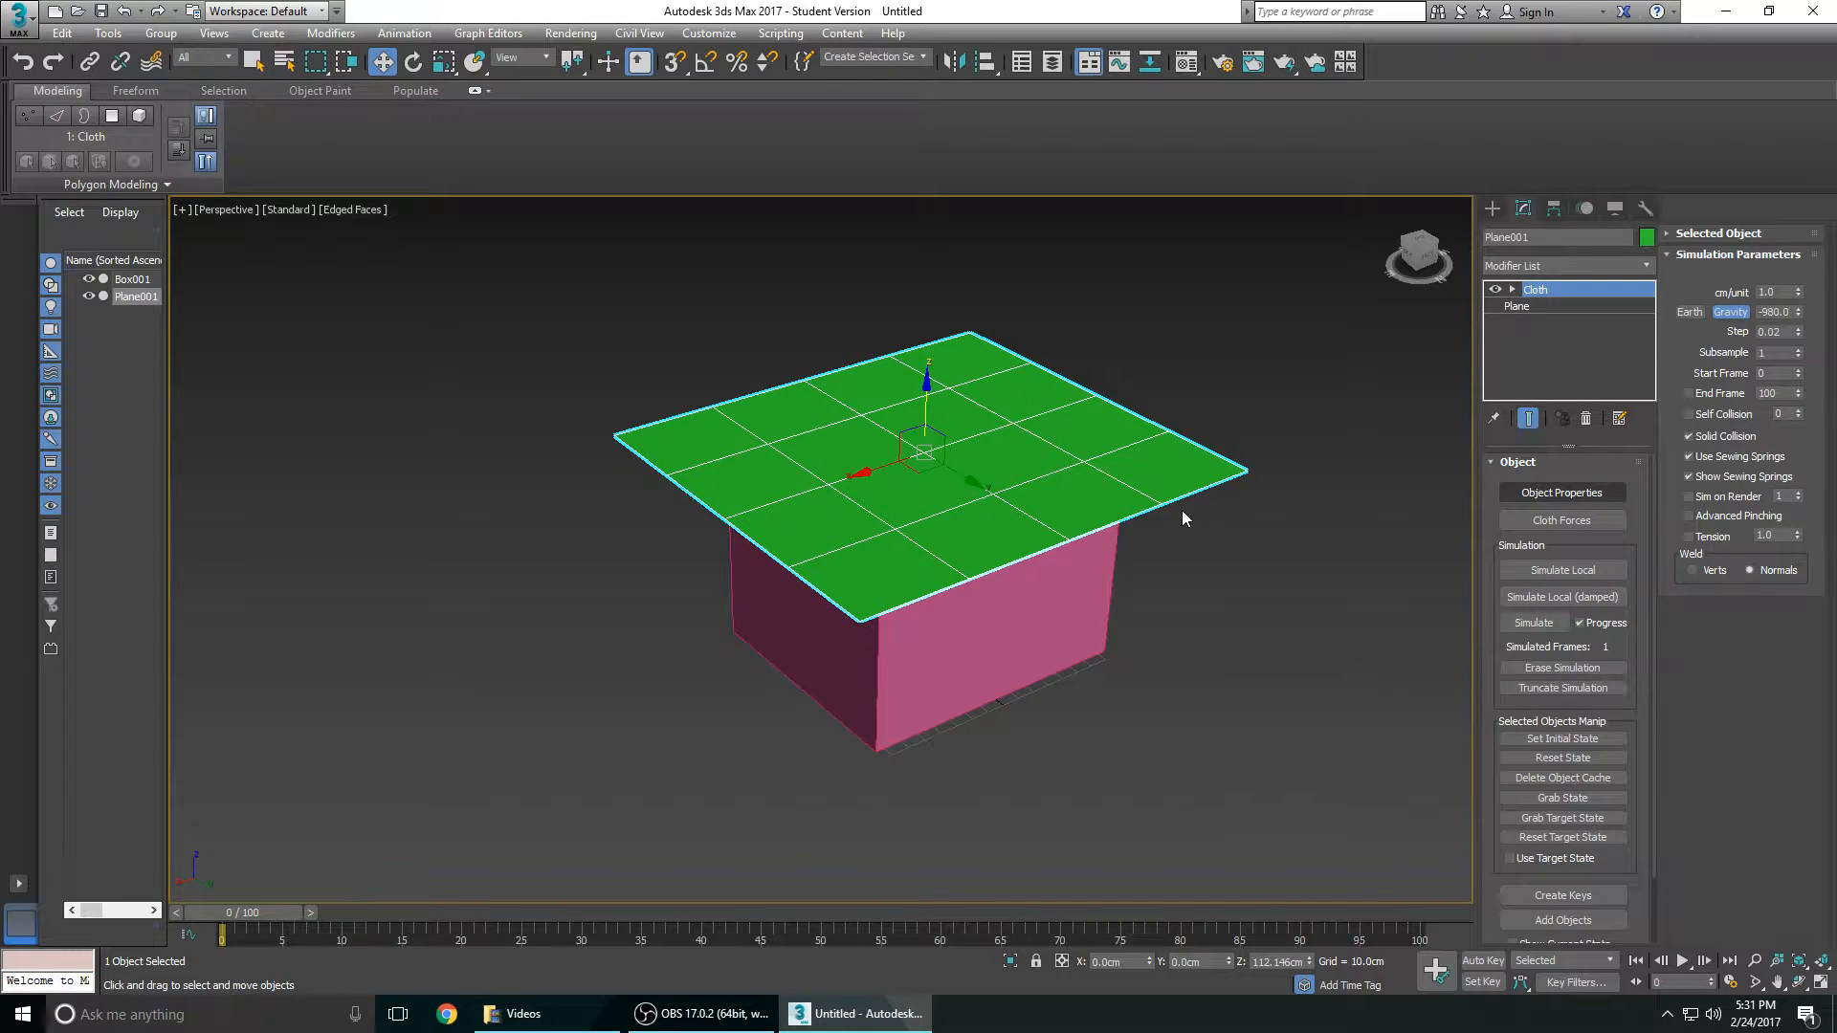
middle_click_drag(1097, 562, 1033, 513, "alt")
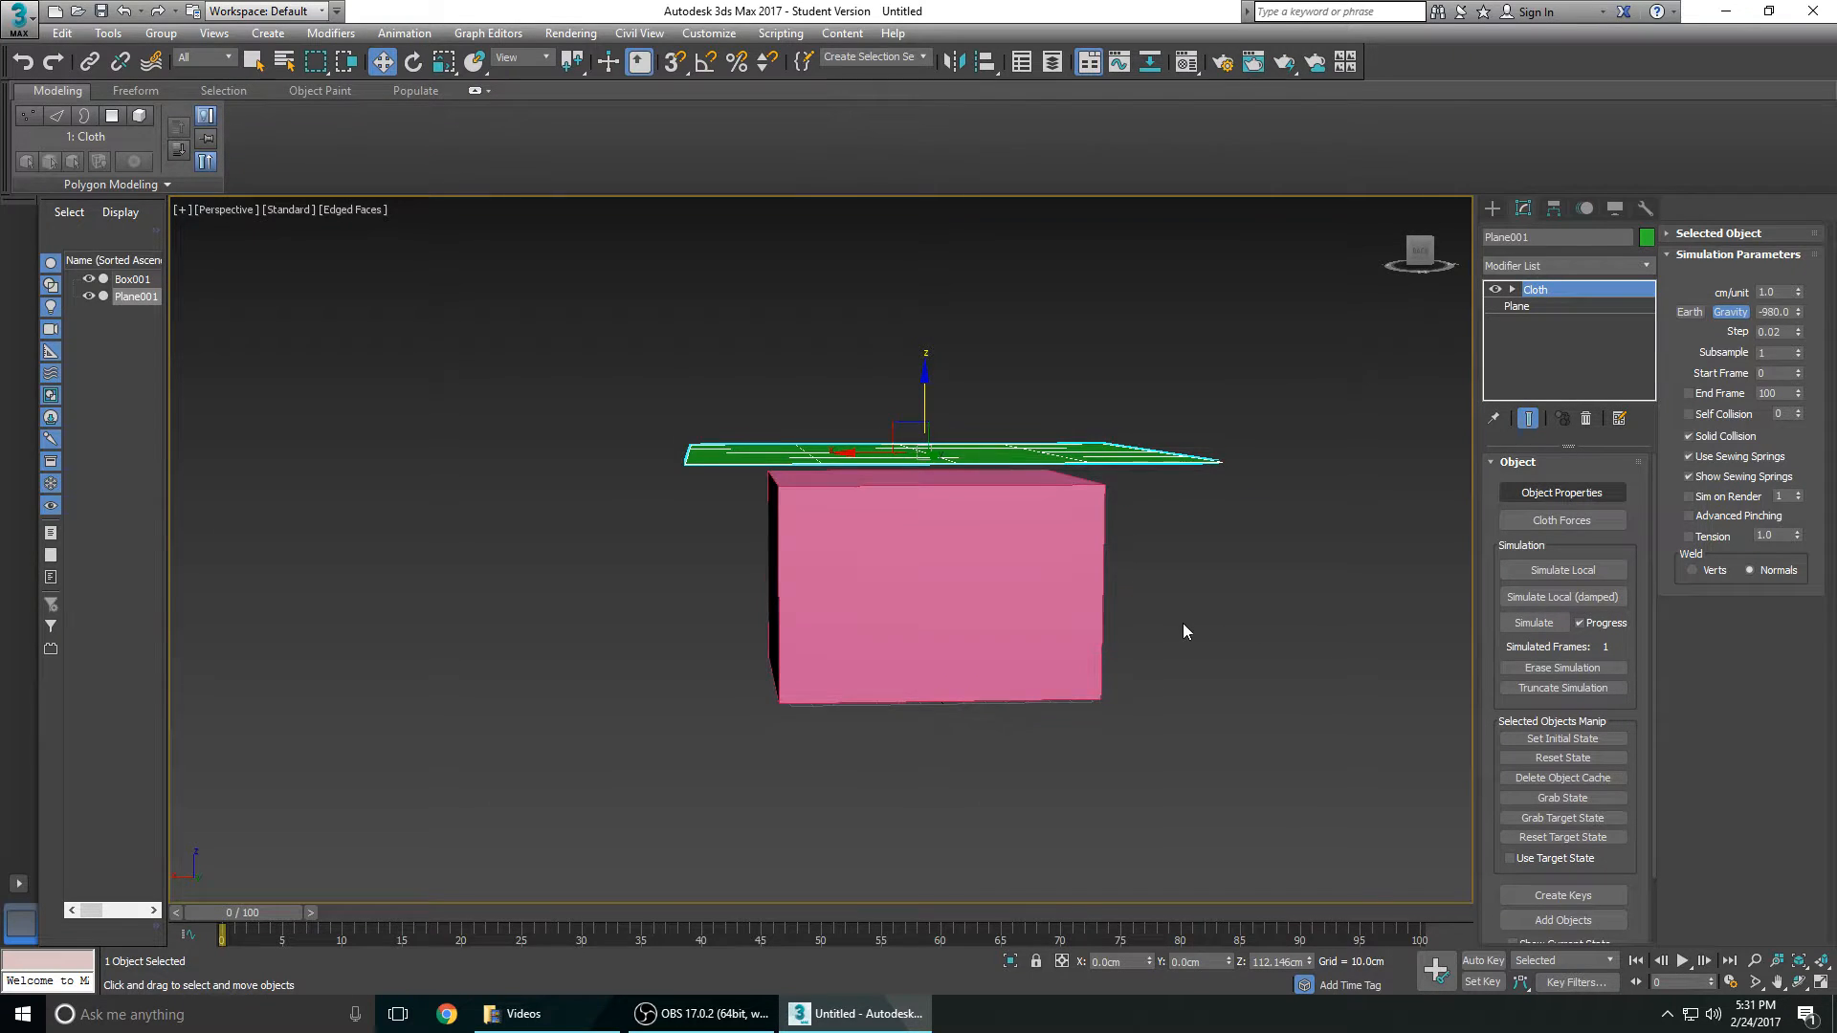
middle_click_drag(1183, 623, 1282, 650, "alt")
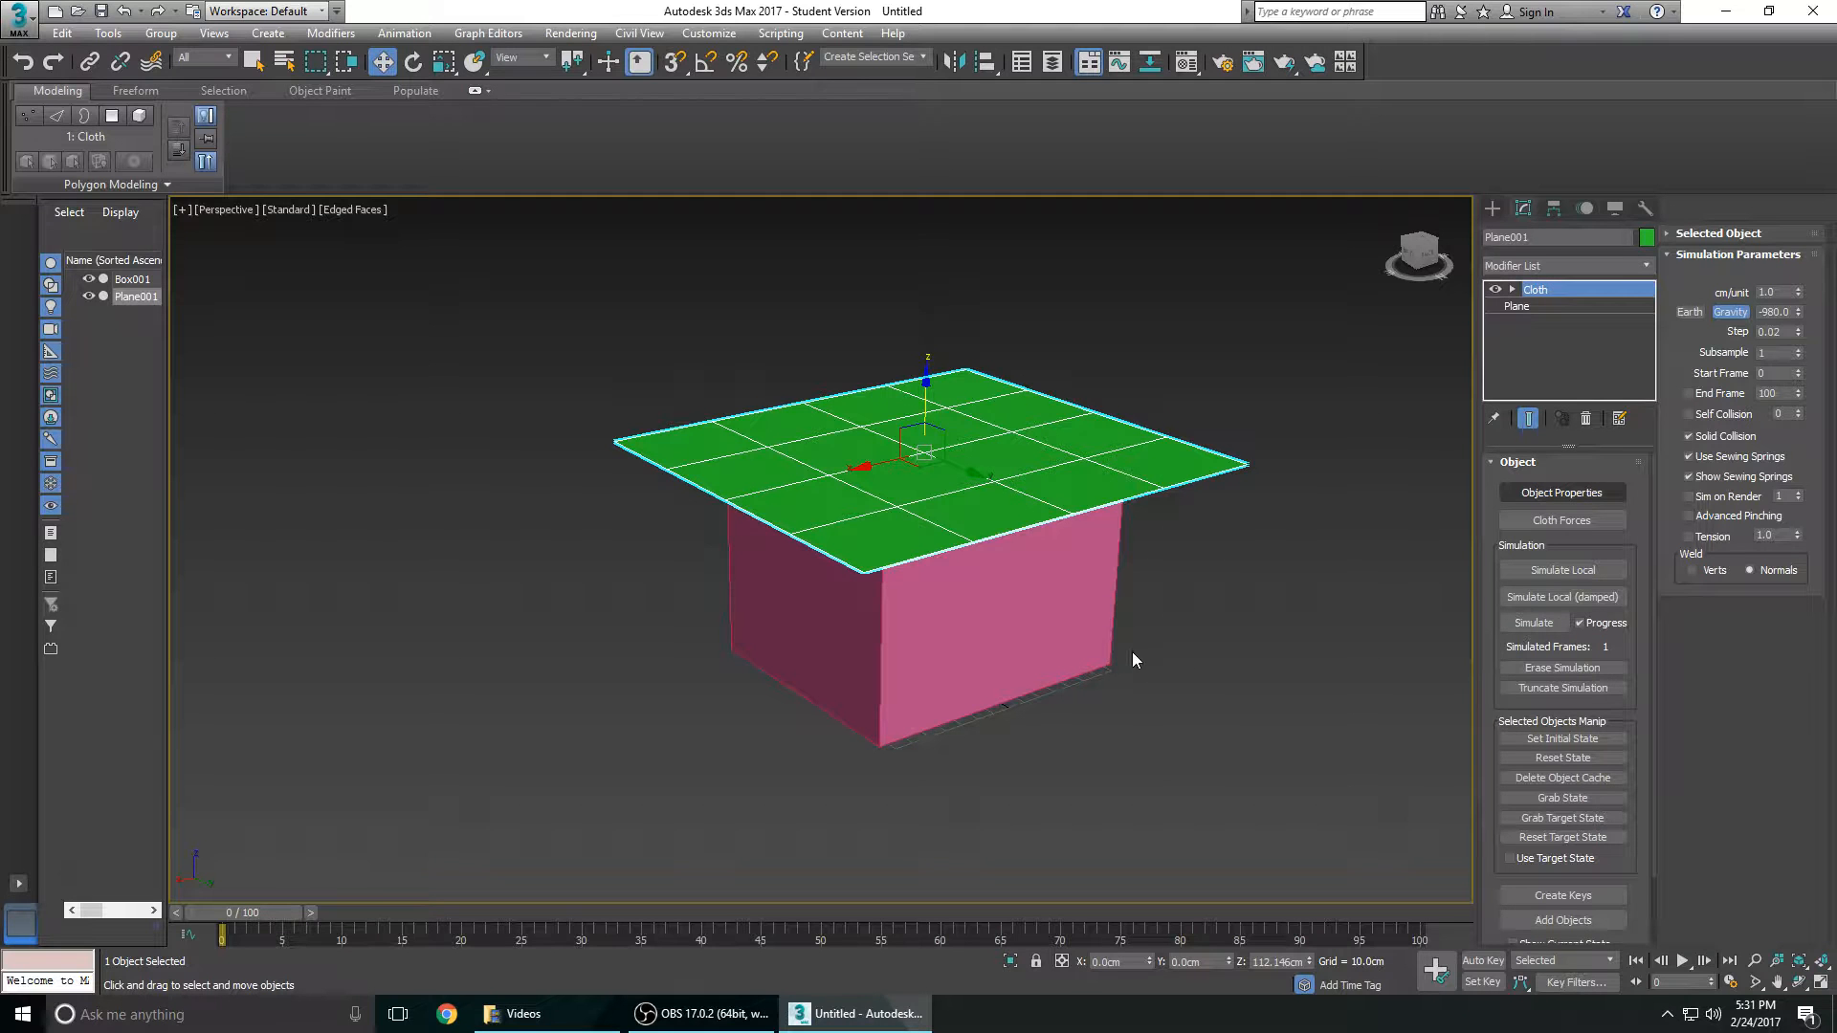
mouse_move(1150, 725)
middle_mouse_down("alt")
mouse_move(1071, 672)
mouse_move(1157, 715)
middle_mouse_up("alt")
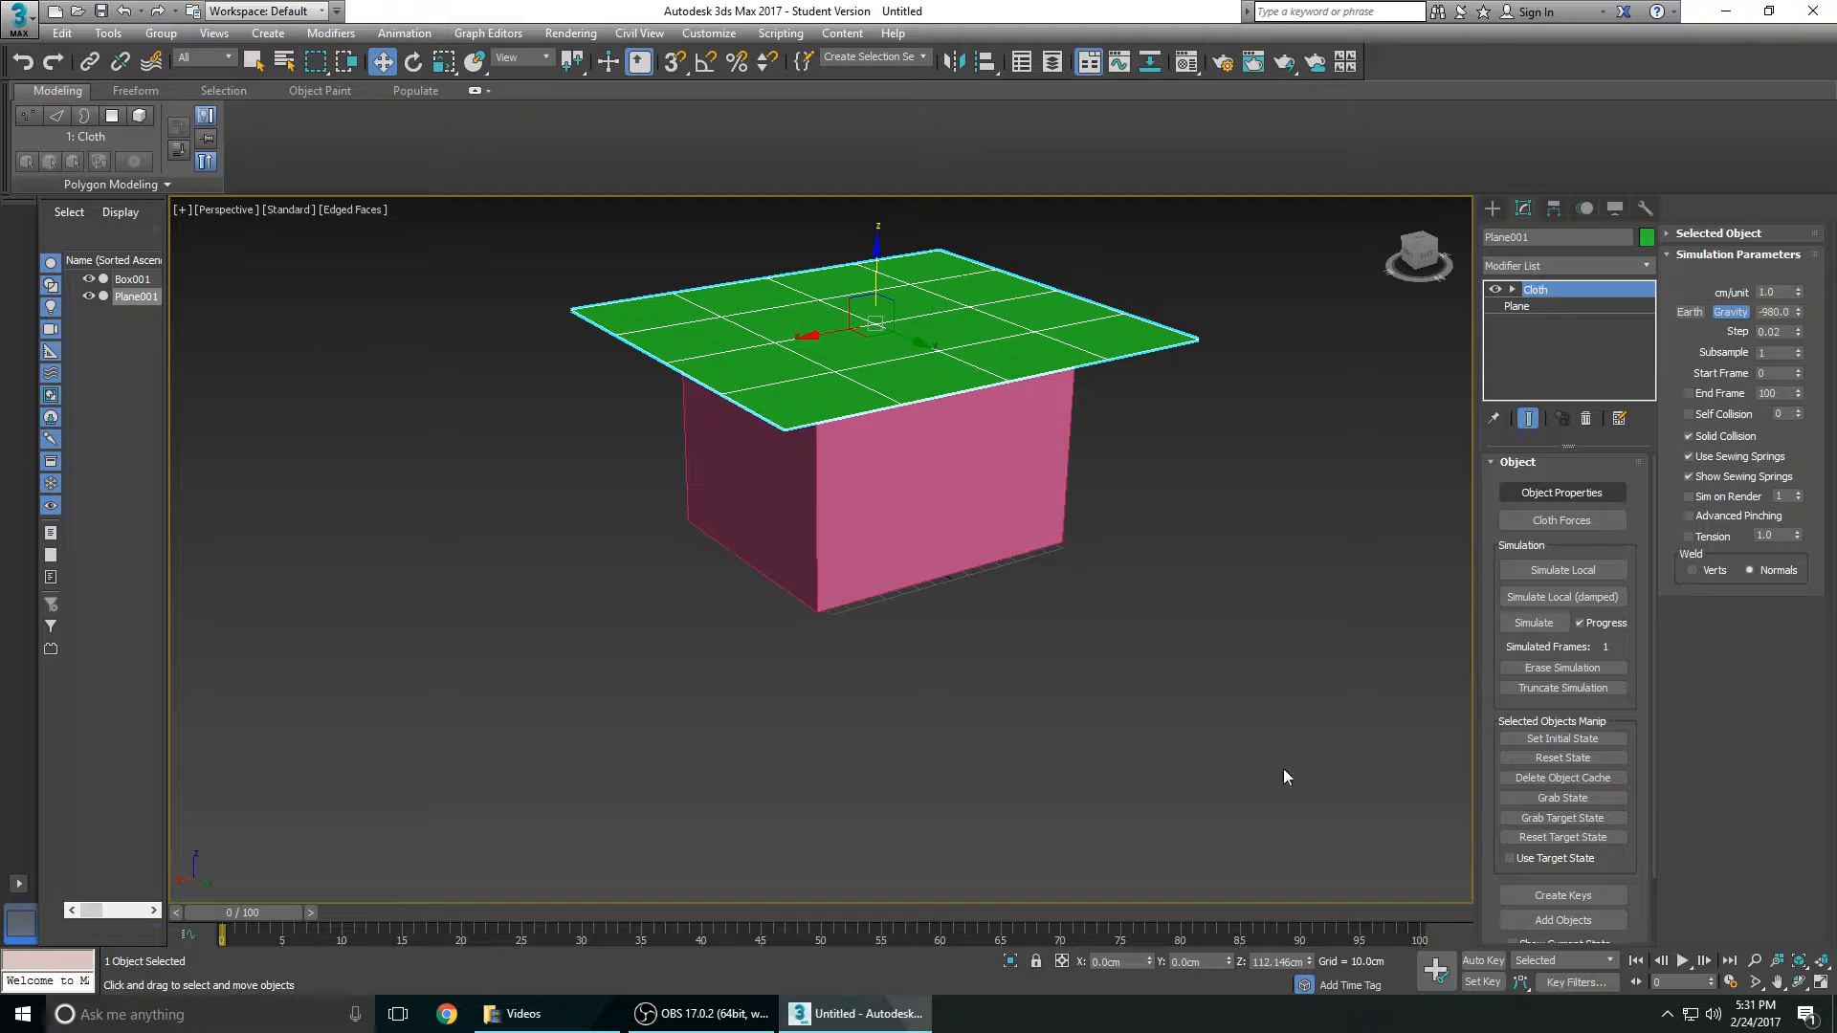
middle_click_drag(1152, 594, 1113, 589, "alt")
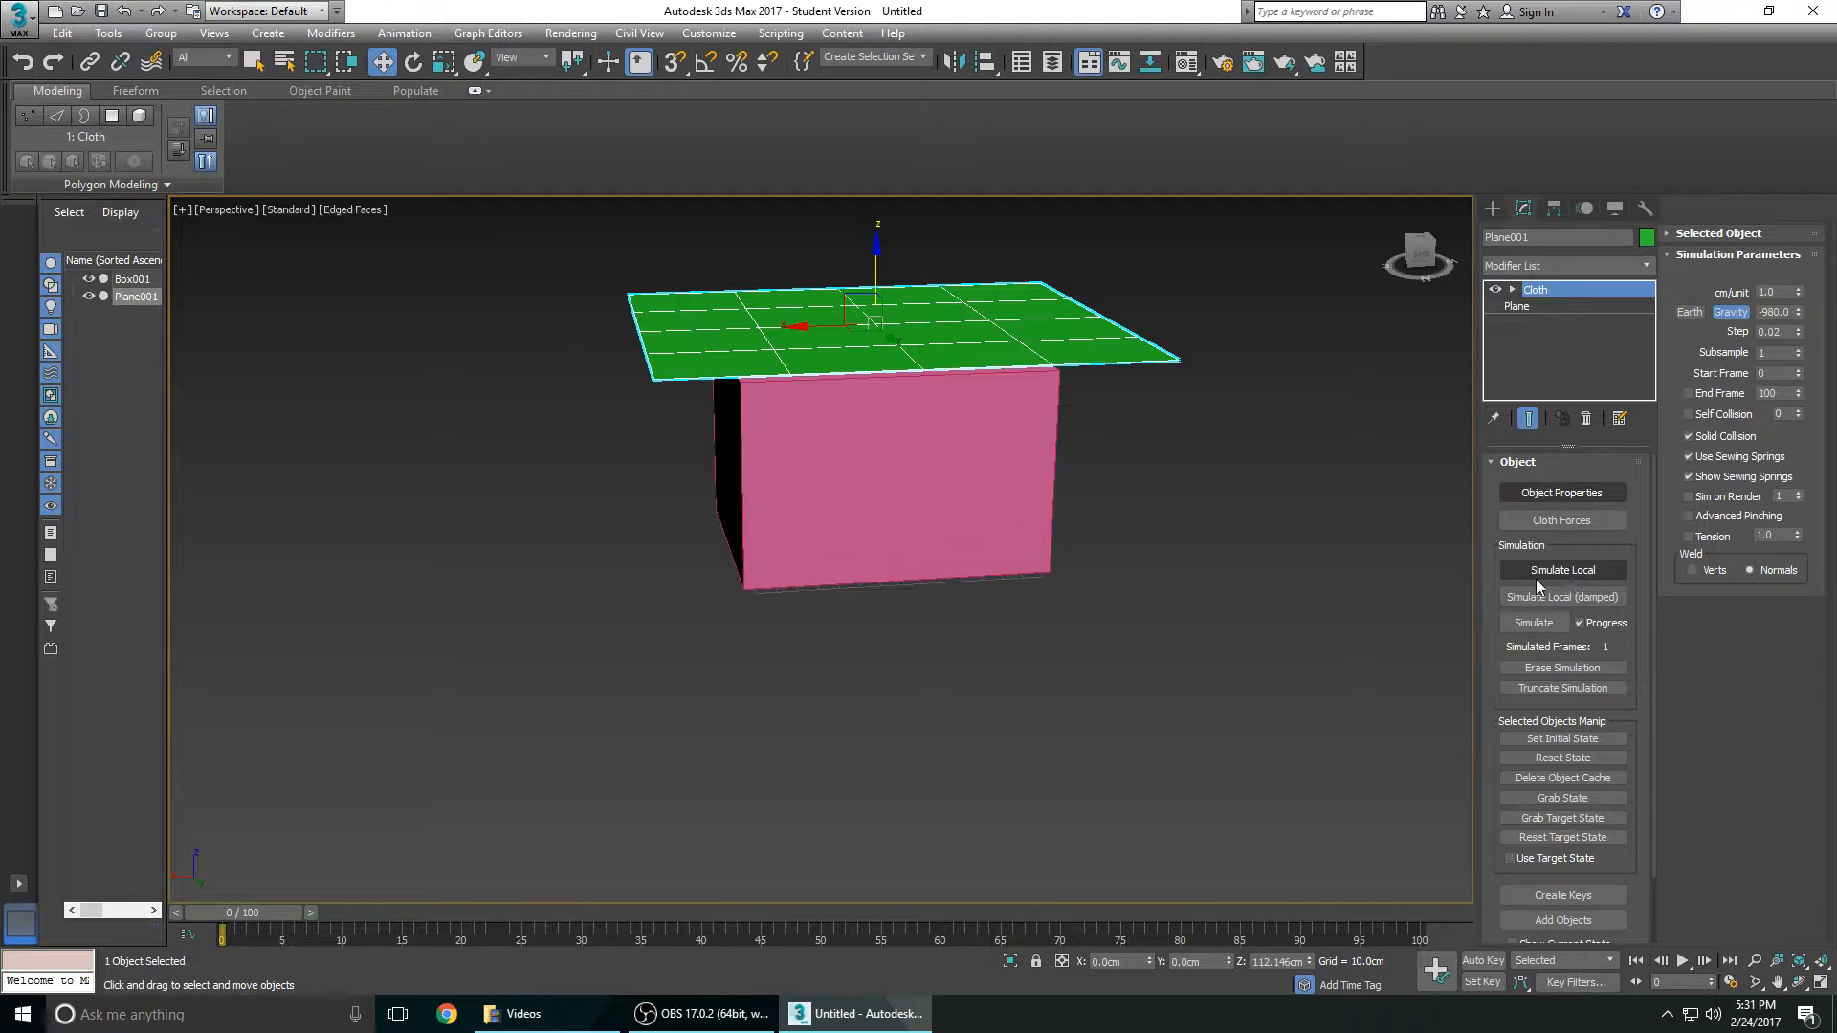
middle_click_drag(1011, 383, 1051, 456, "alt")
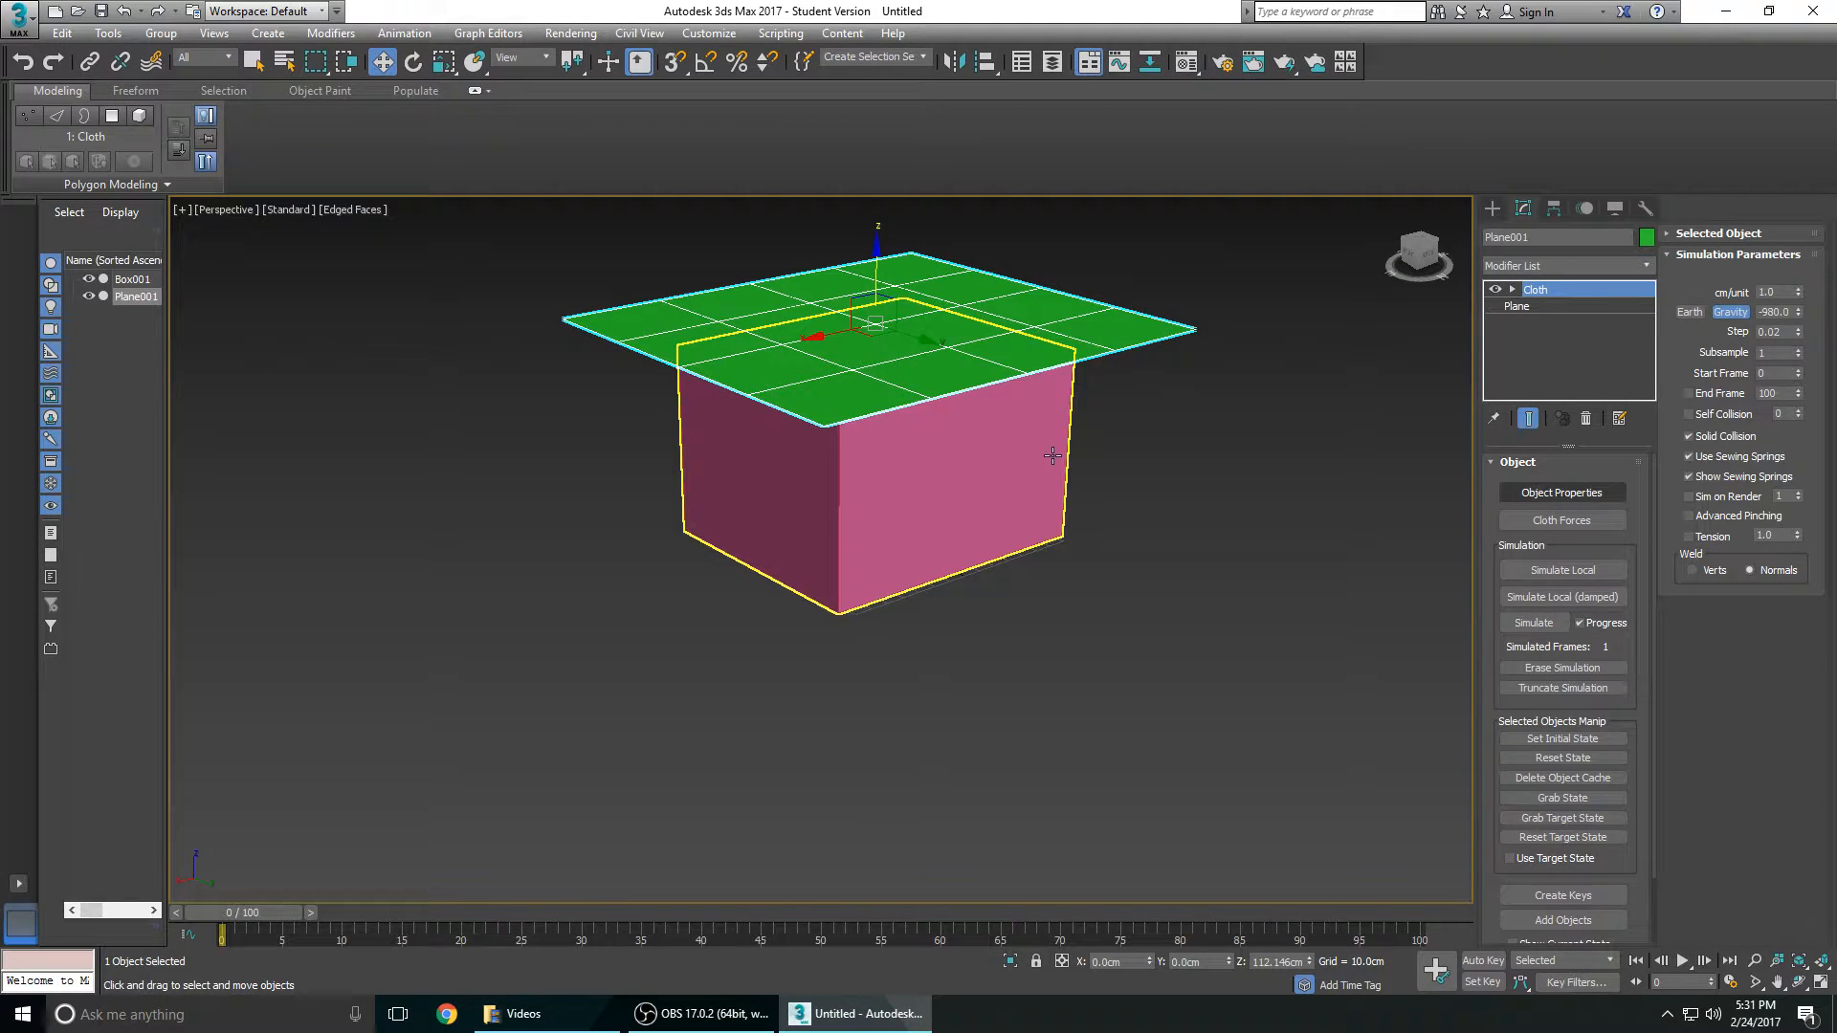
Step: Run a local cloth simulation on the plane, stop it and reset the cloth's state
left_click(1579, 570)
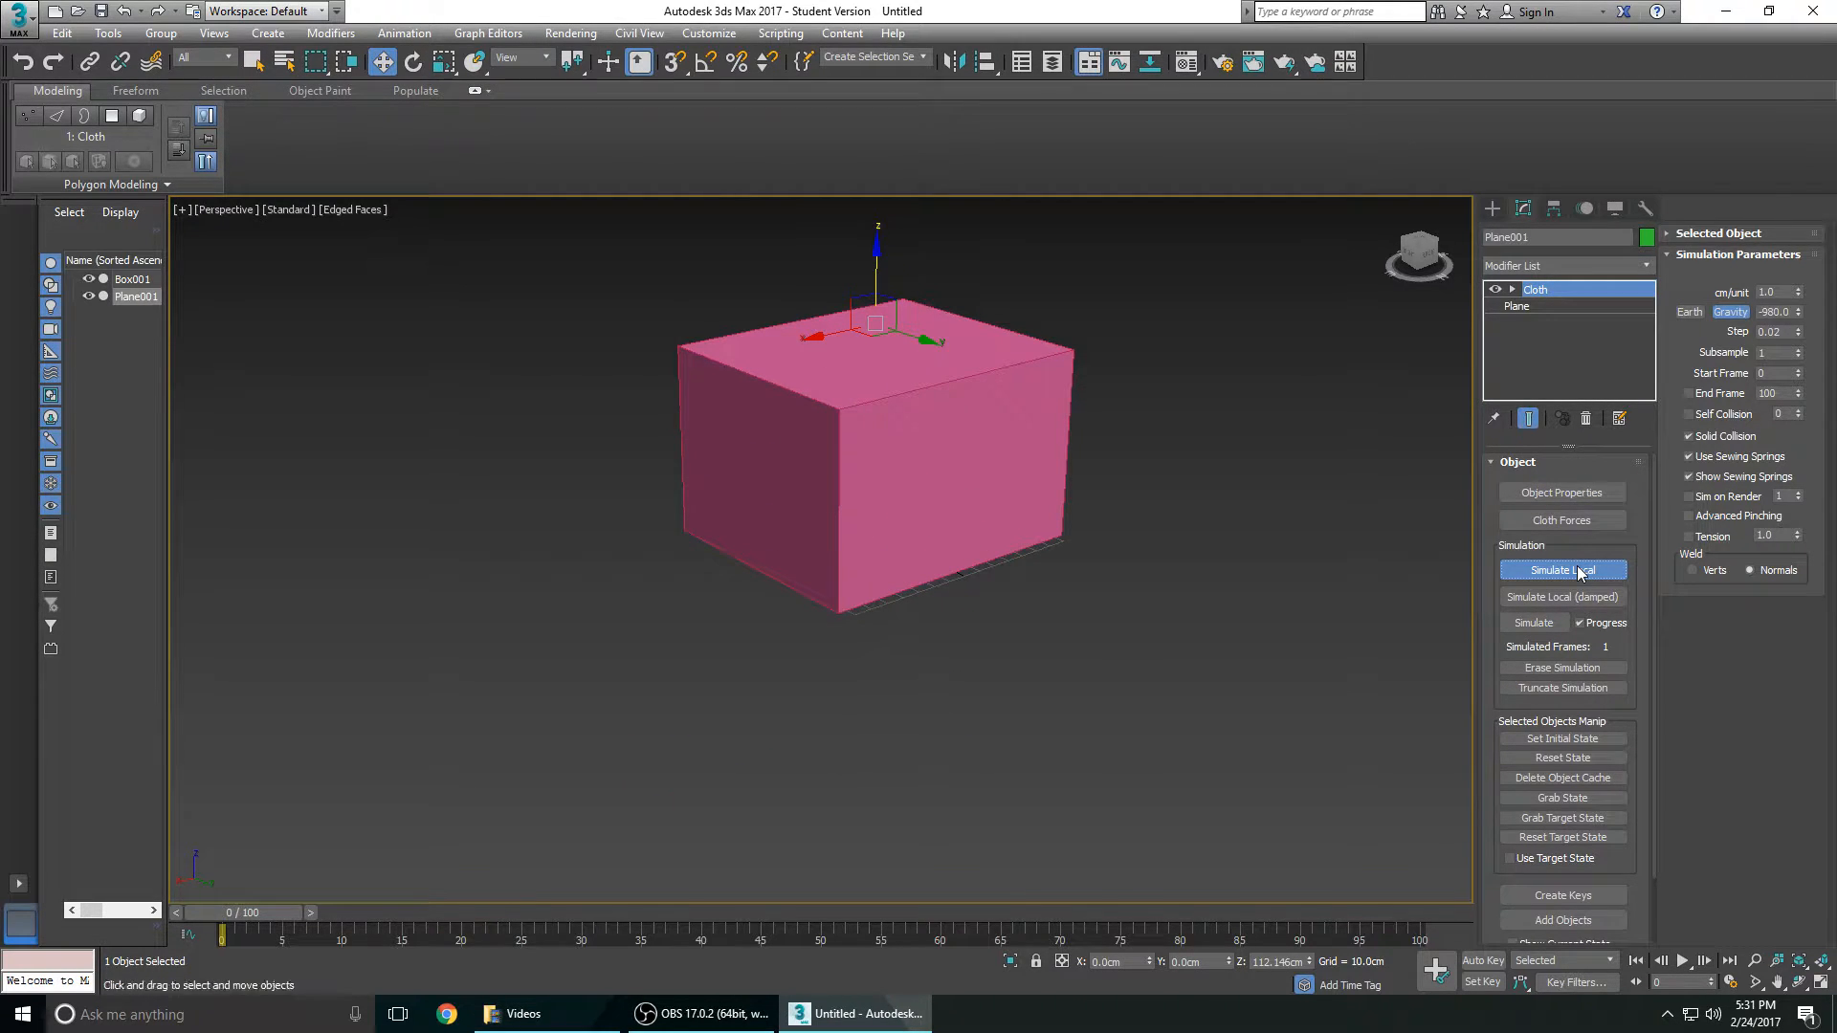
left_click(1578, 570)
left_click(1563, 757)
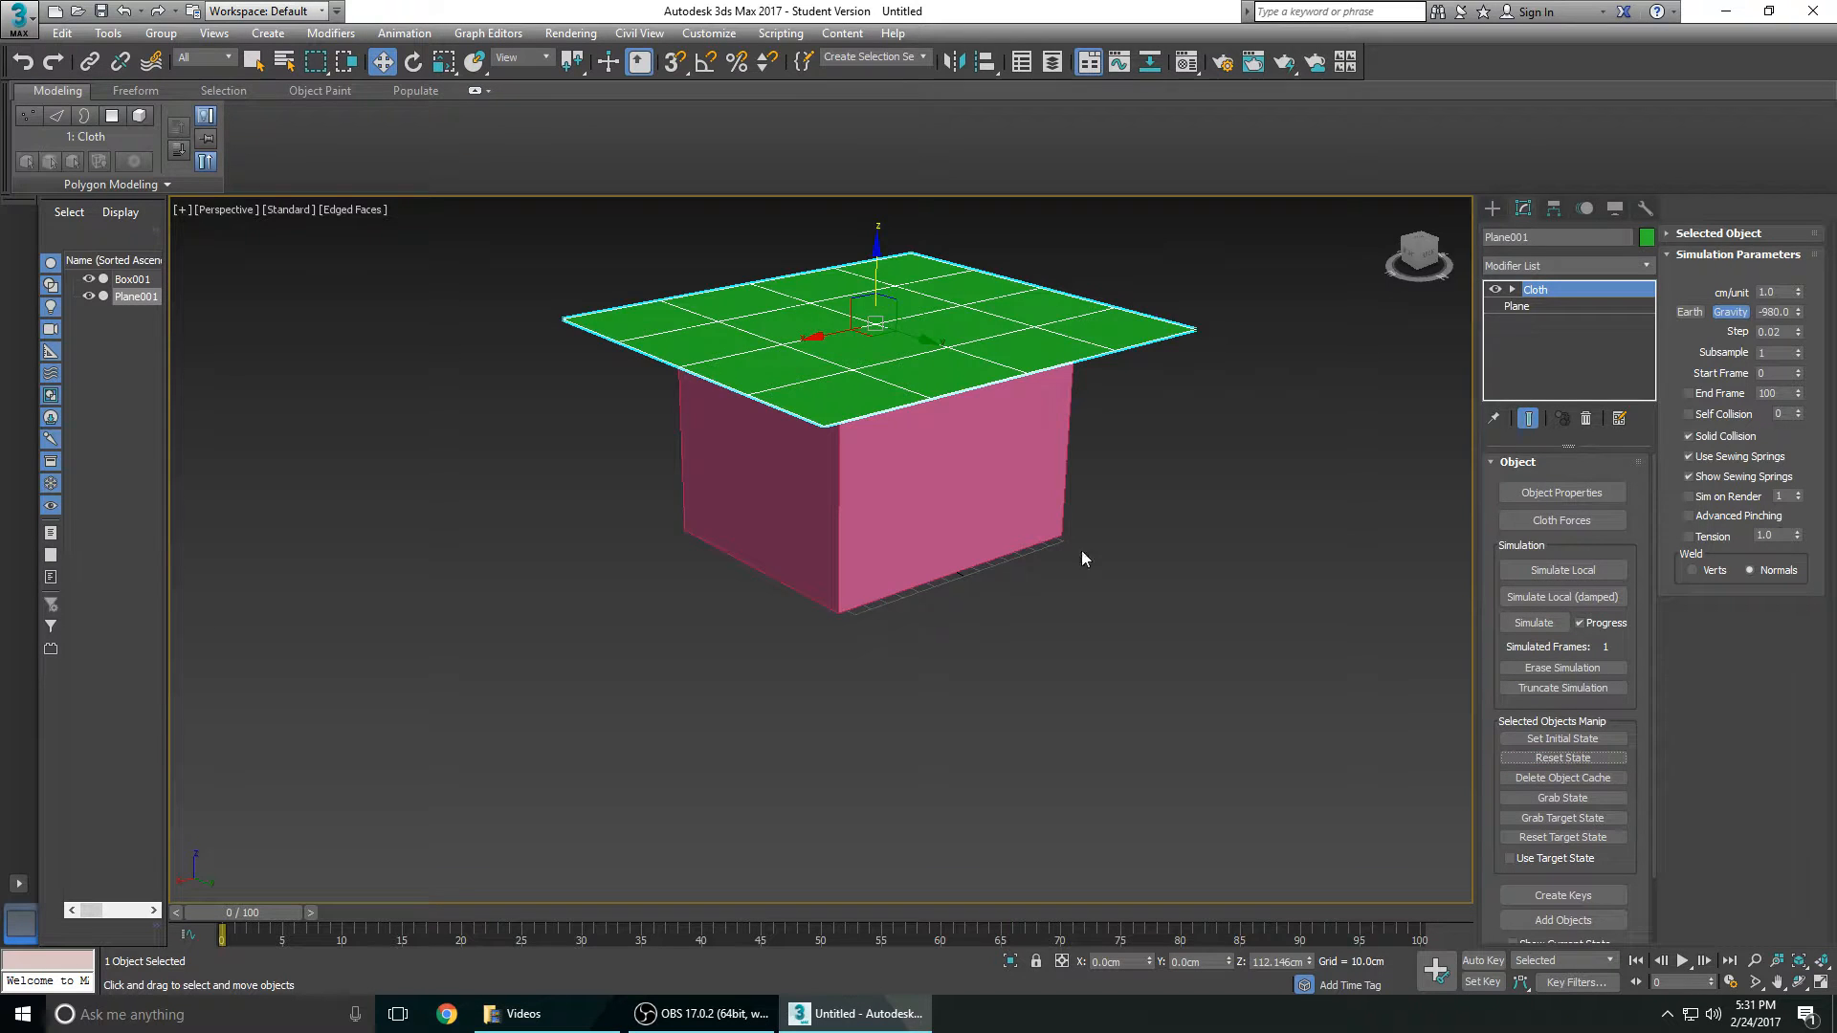
Step: Review the cloth simulation properties of the box and the plane to check their assigned roles
middle_click_drag(1081, 549, 873, 598, "alt")
middle_click_drag(858, 450, 1025, 529, "alt")
left_click(1562, 492)
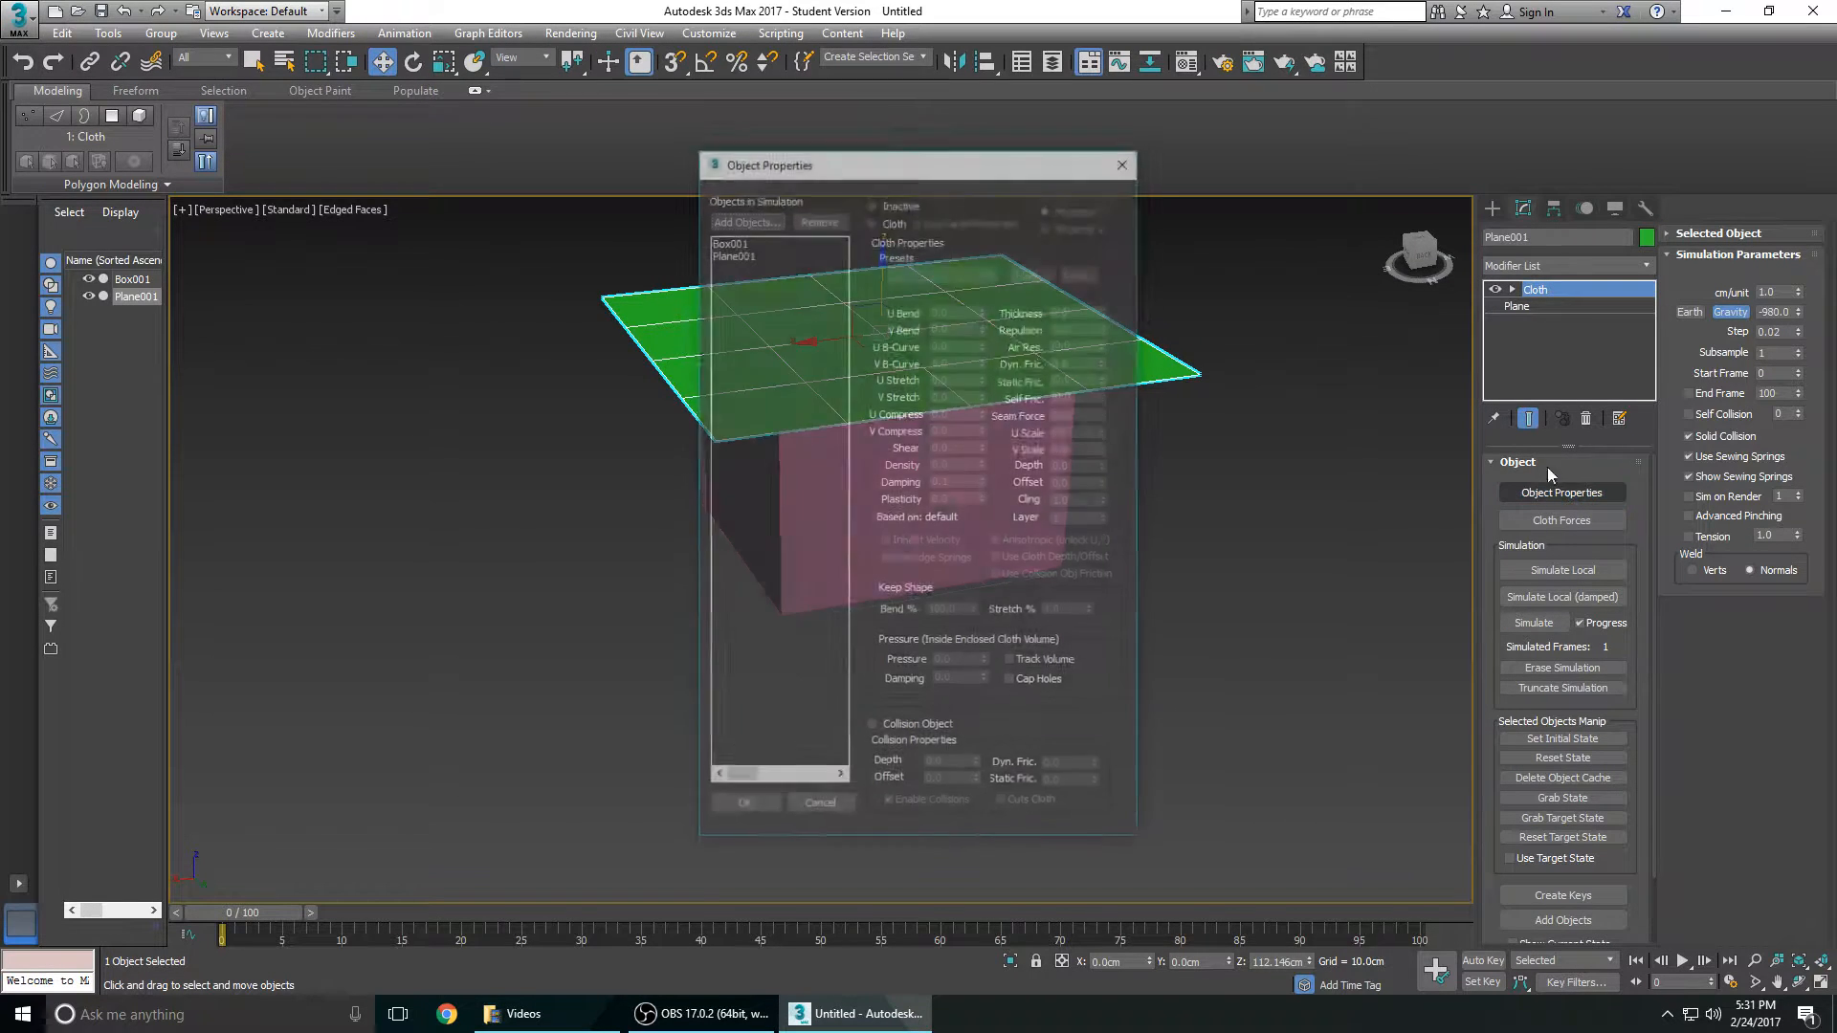
left_click(766, 241)
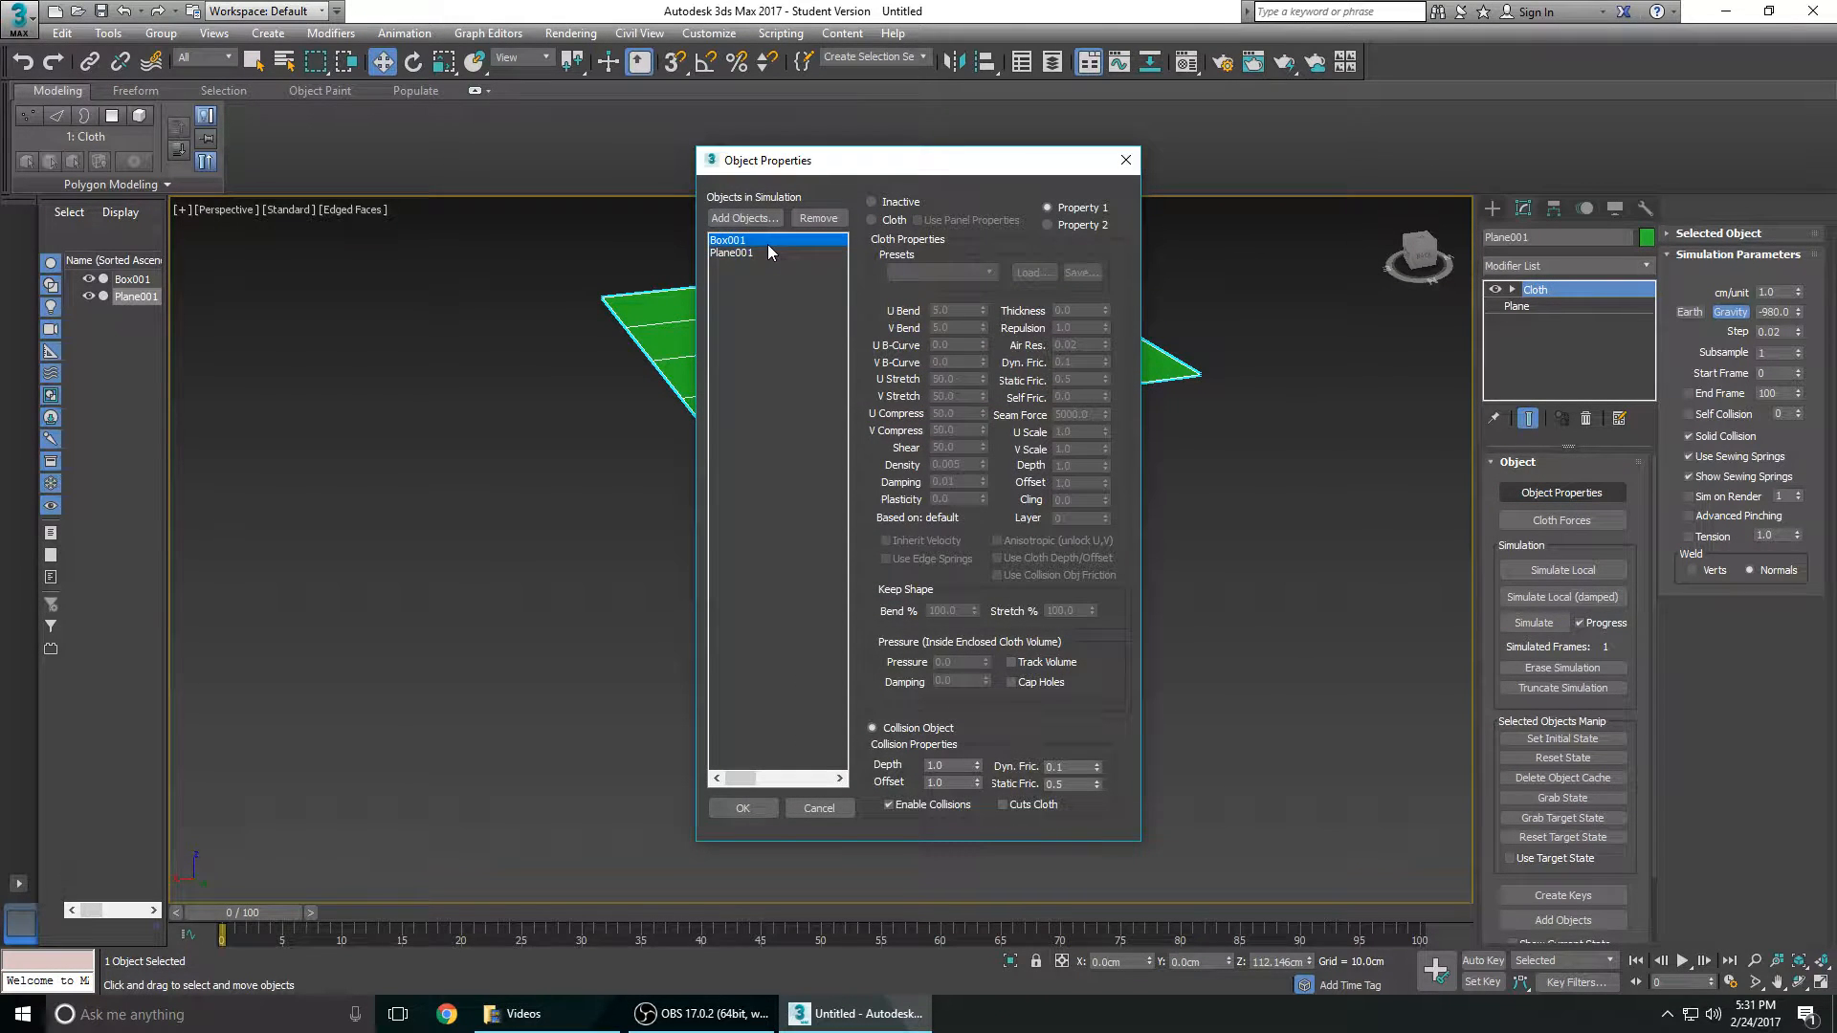
left_click(754, 254)
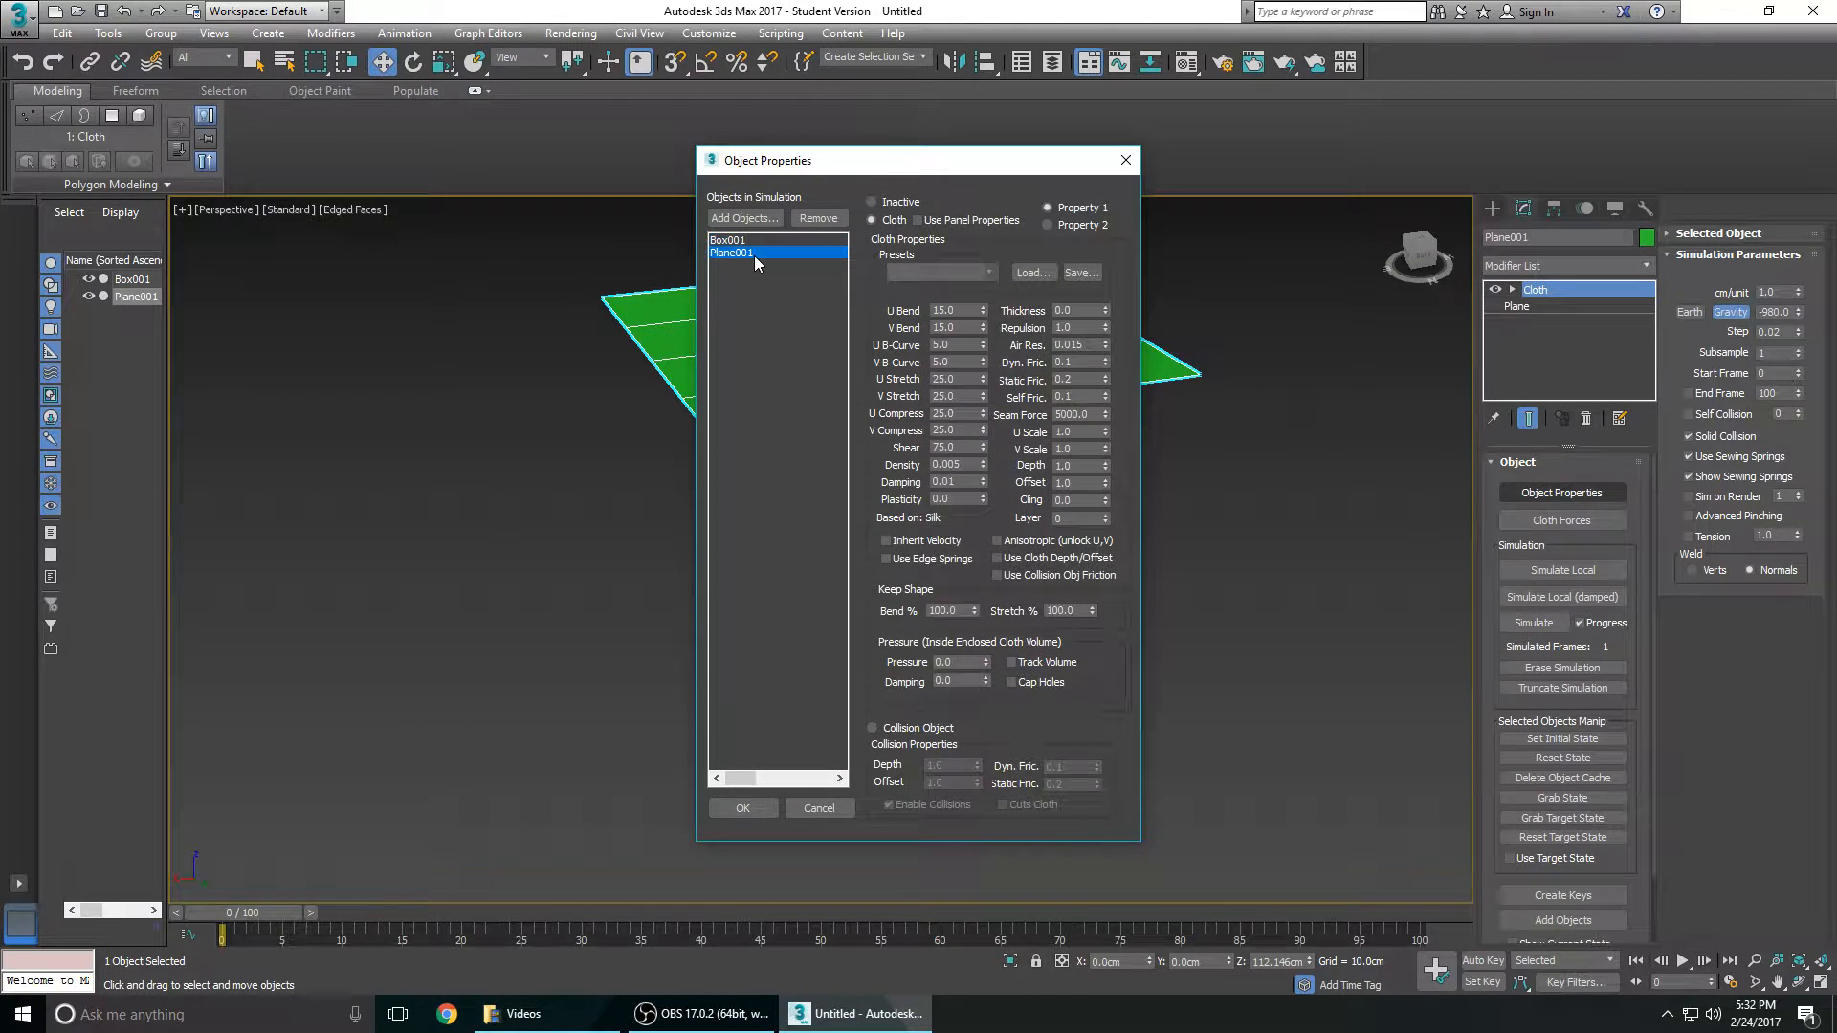
left_click(739, 811)
Step: Set the box's length, width and height segments to 5 each, accepting the topology change beneath its Cloth modifier
middle_click_drag(939, 507, 832, 555, "alt")
left_click(910, 511)
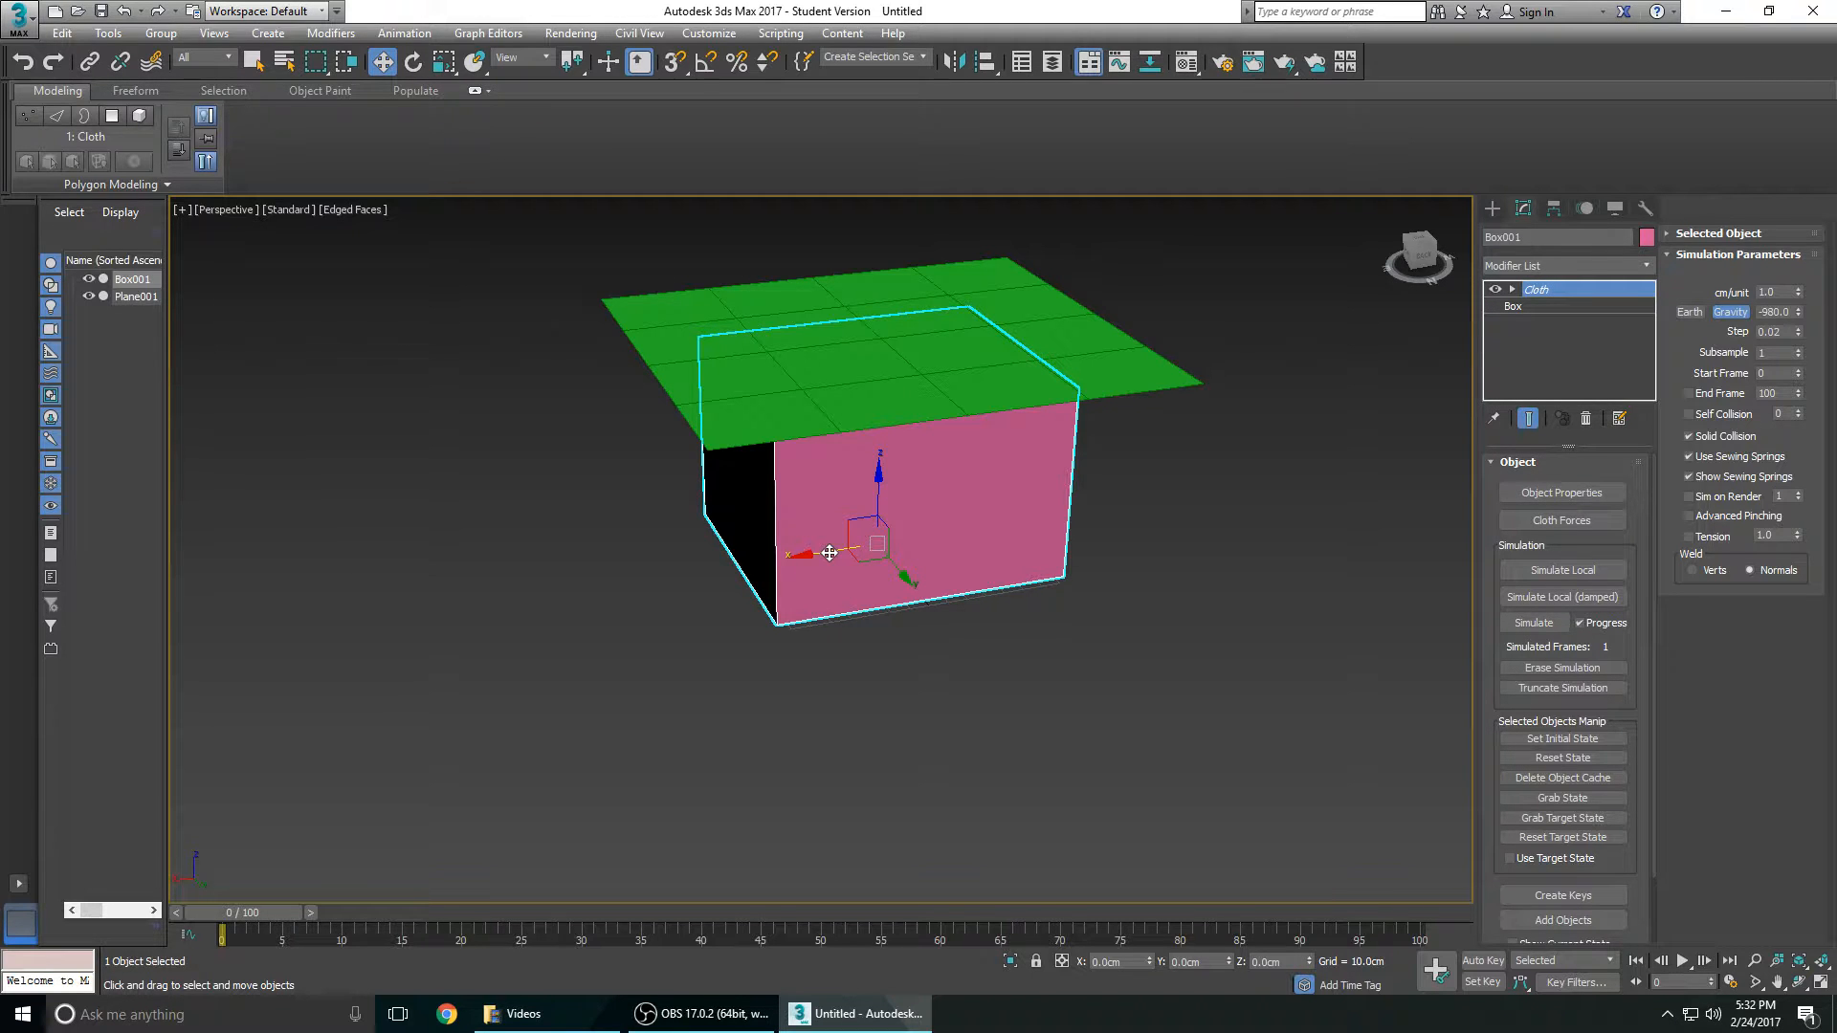
middle_click_drag(921, 664, 900, 639, "alt")
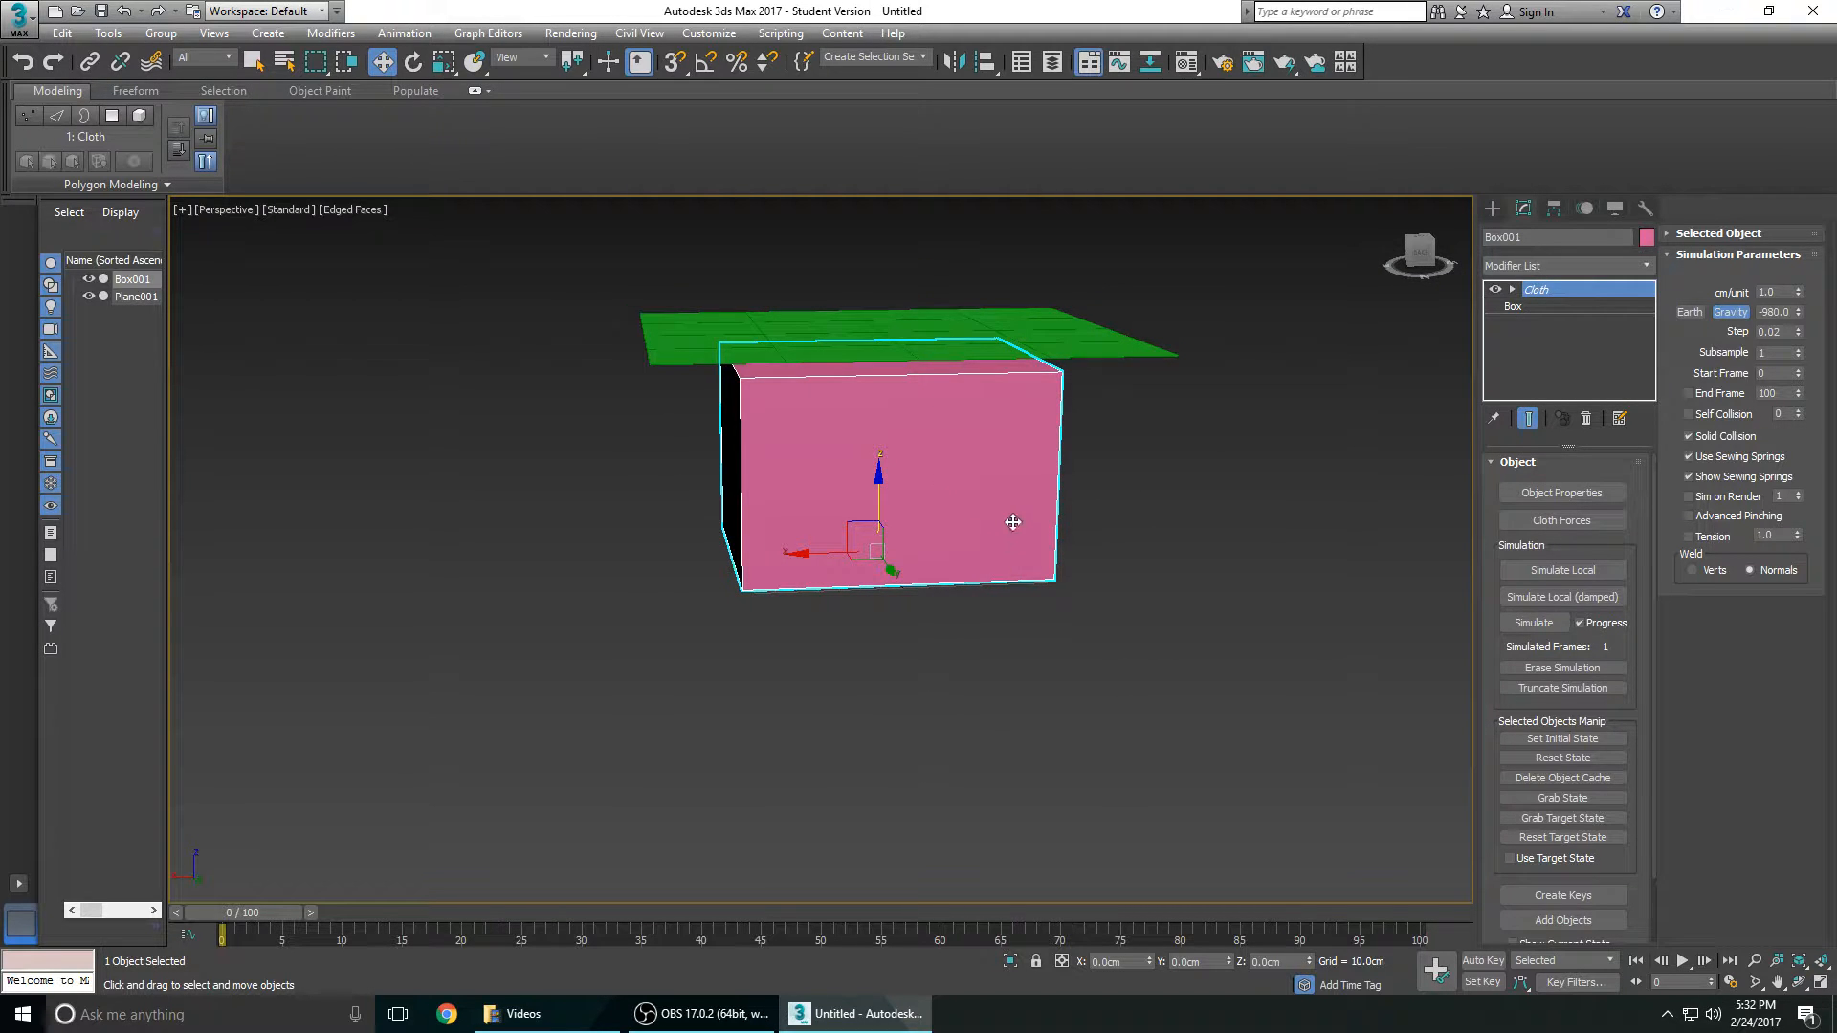
middle_click_drag(986, 492, 1081, 545, "alt")
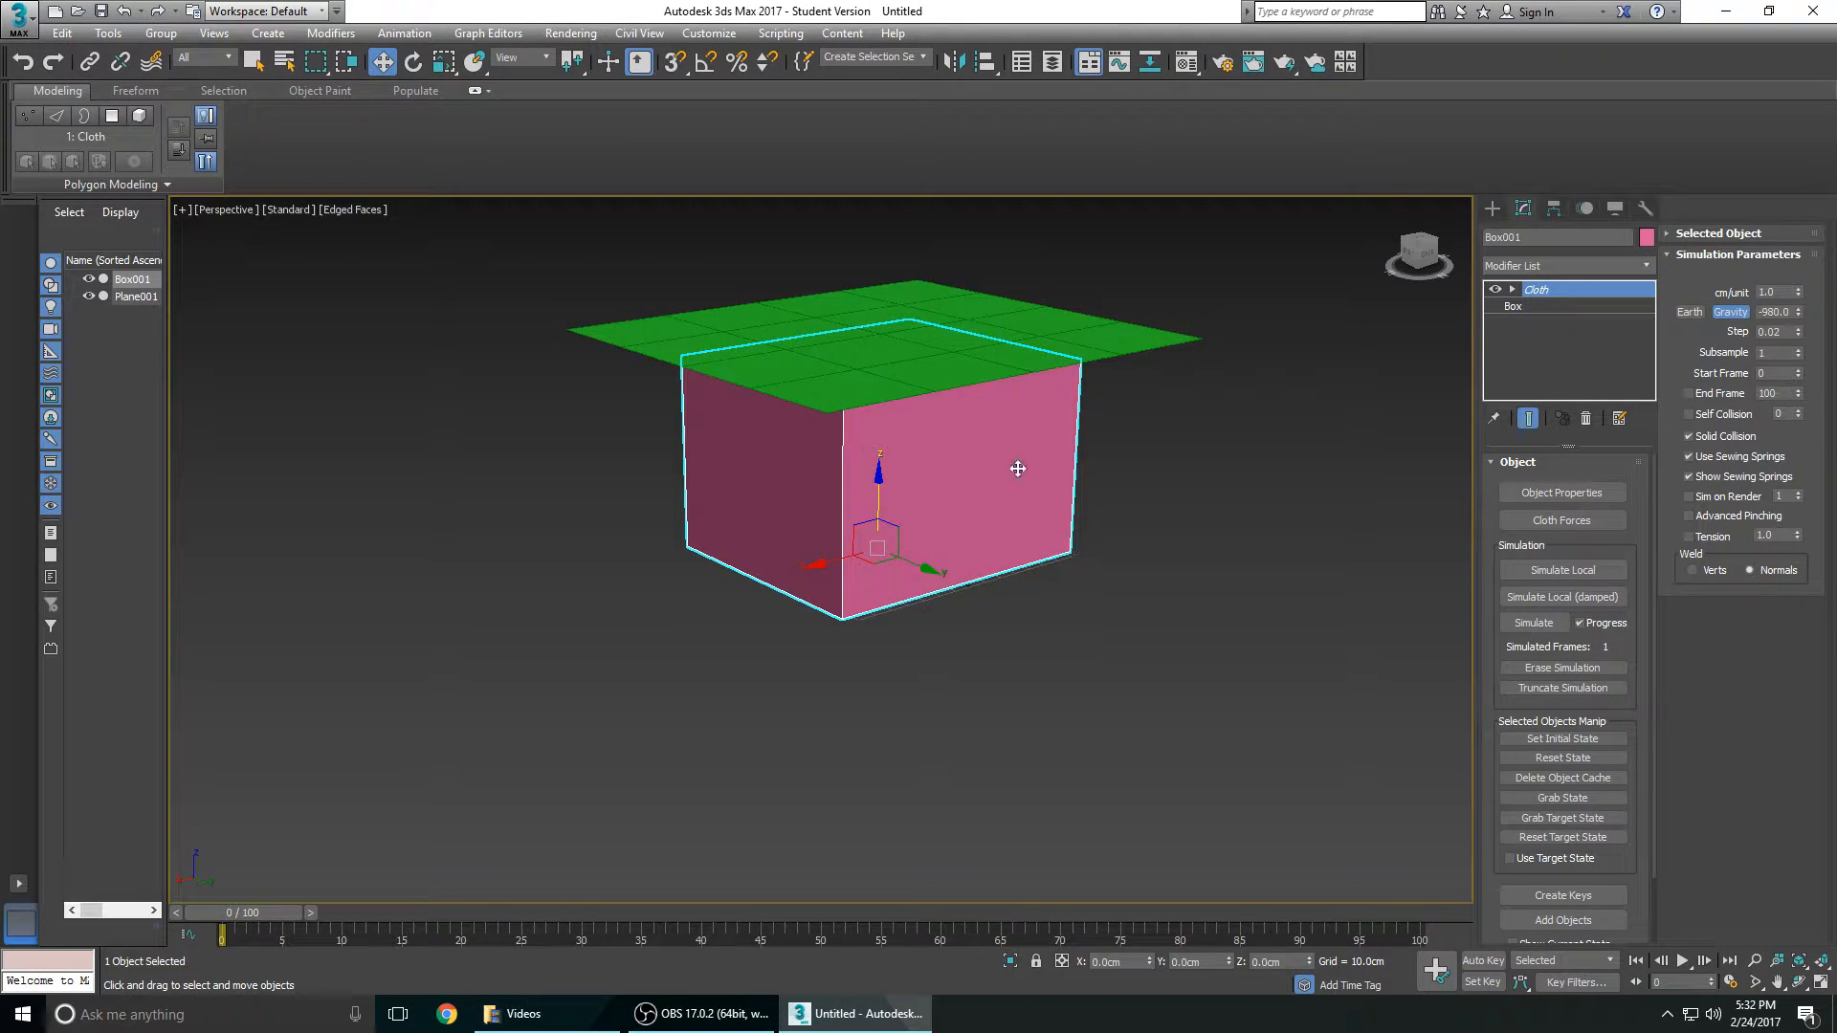
left_click(1552, 303)
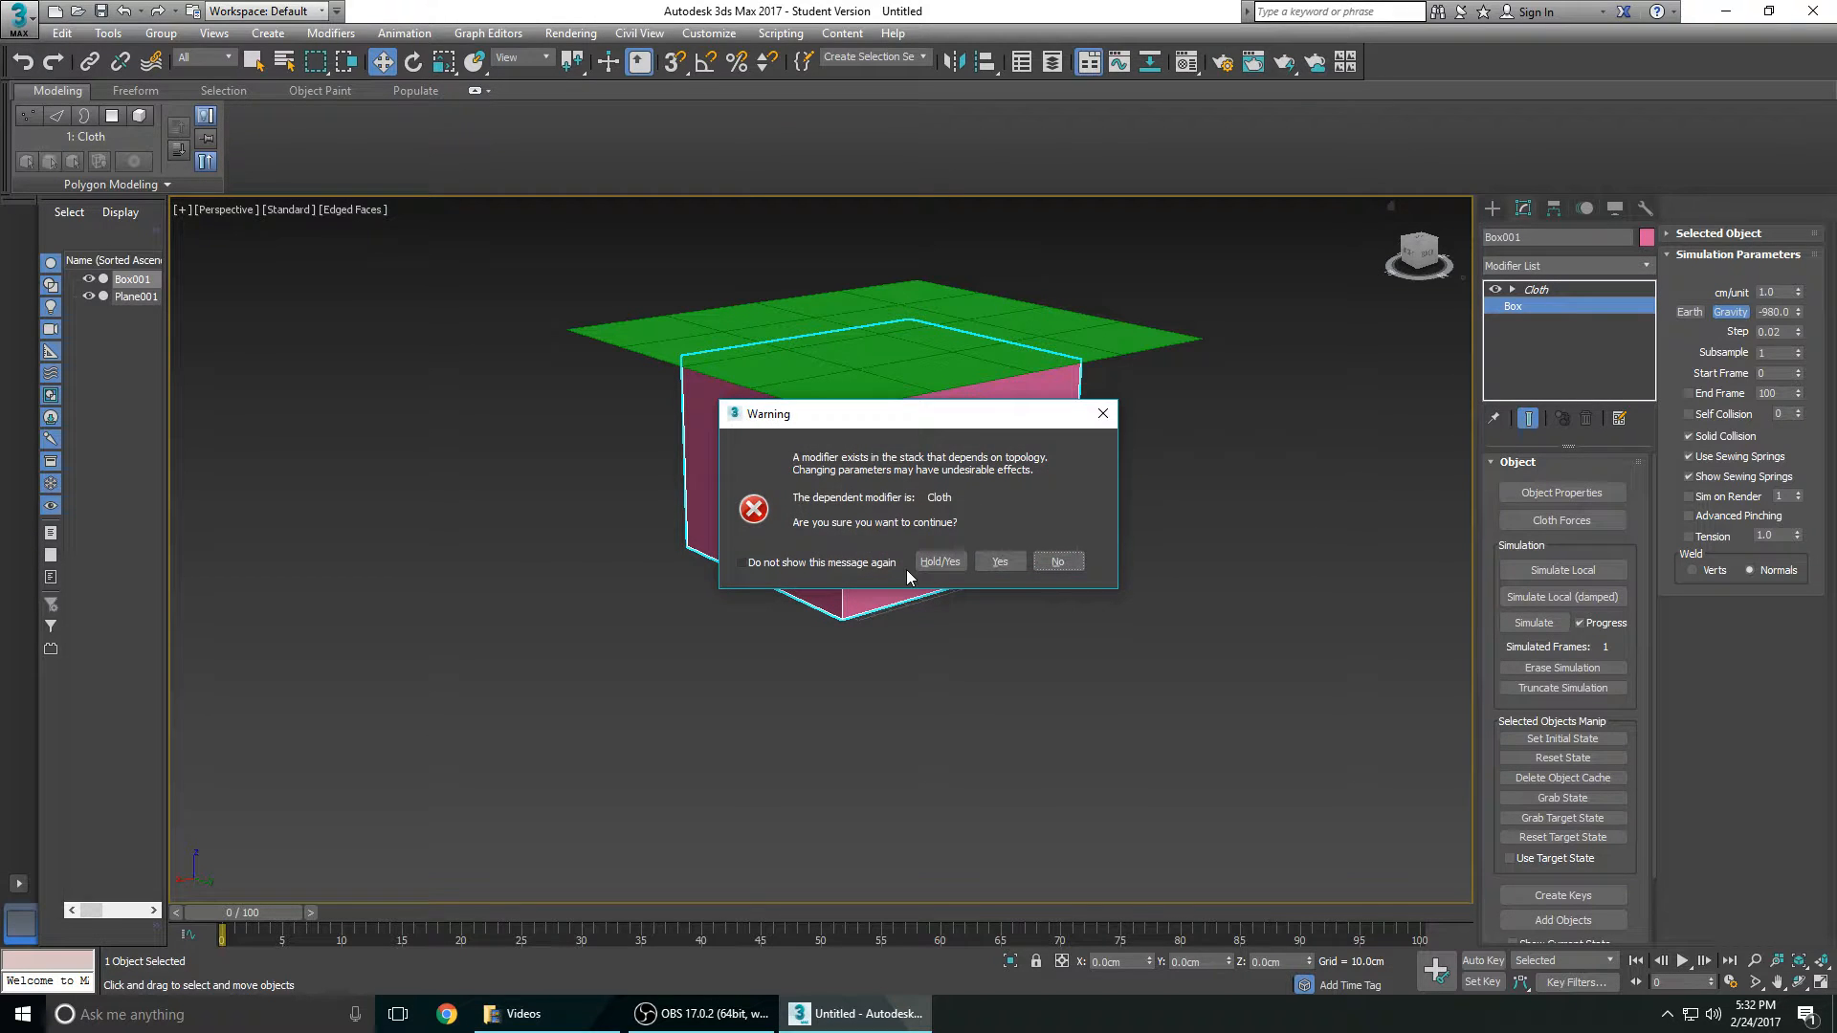
left_click(1000, 561)
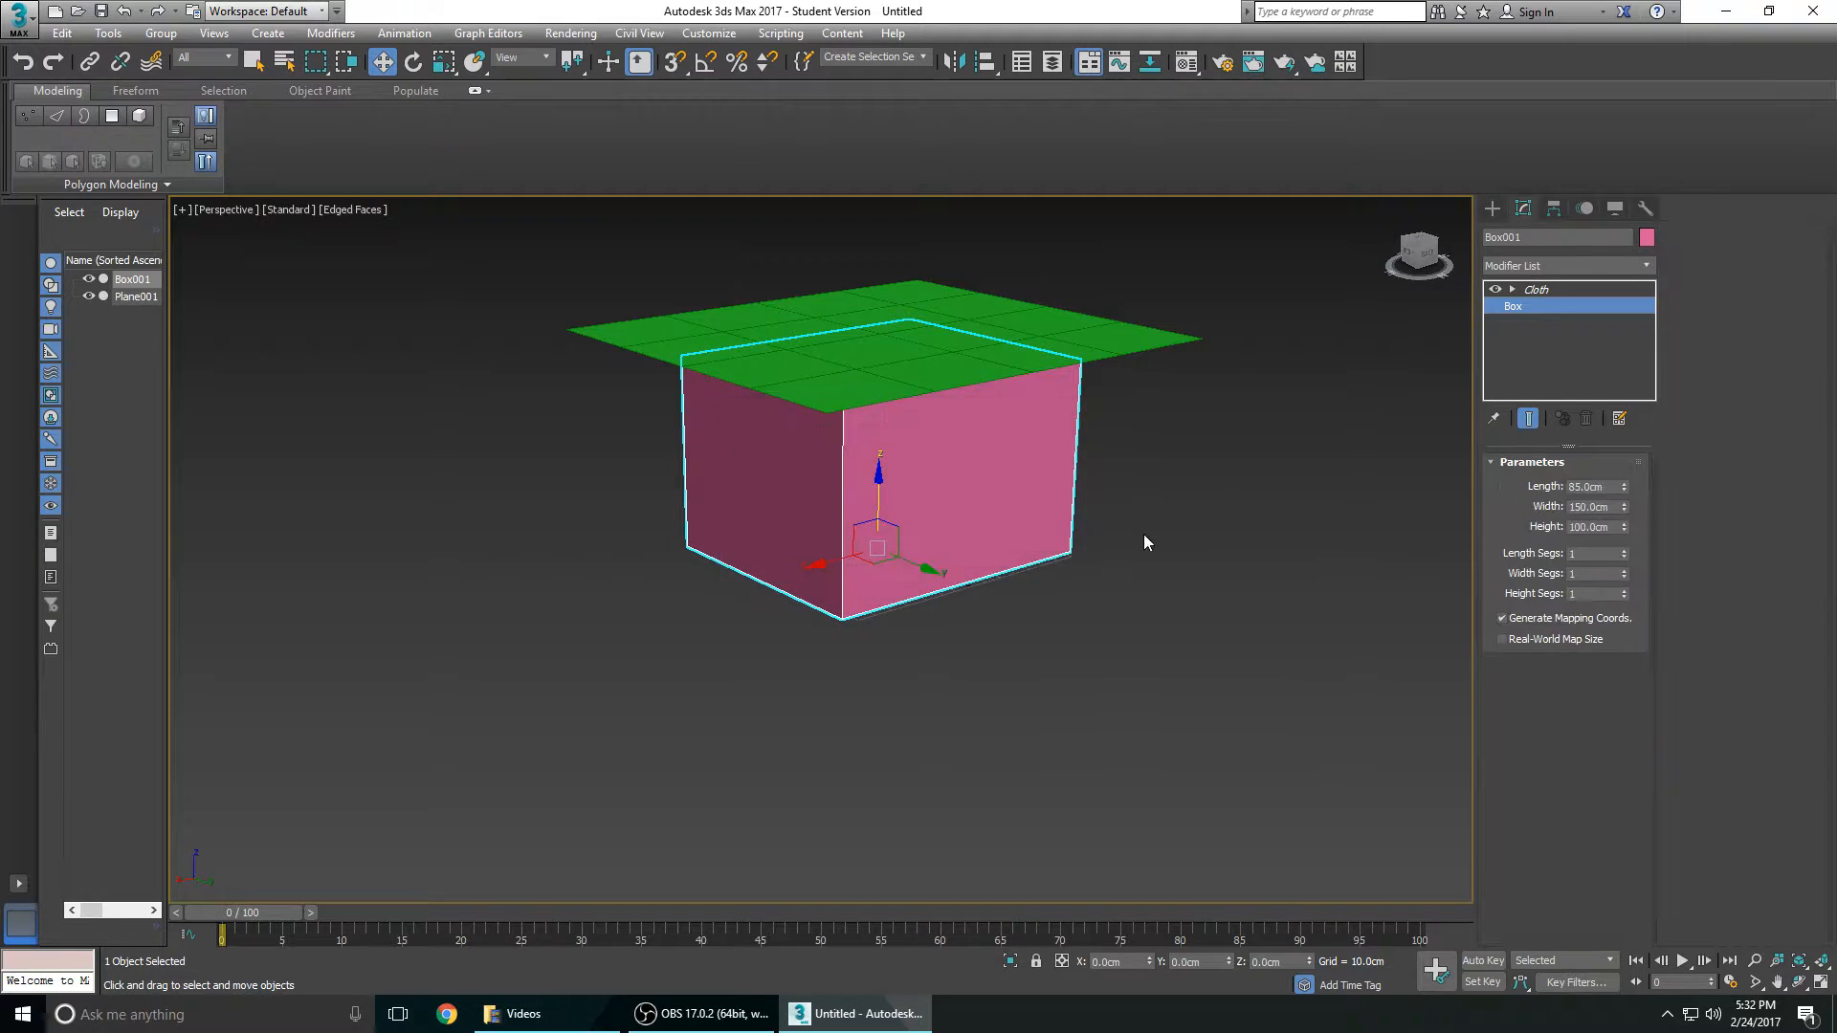
left_click(1594, 553)
type("5")
key("Tab")
type("5")
key("Tab")
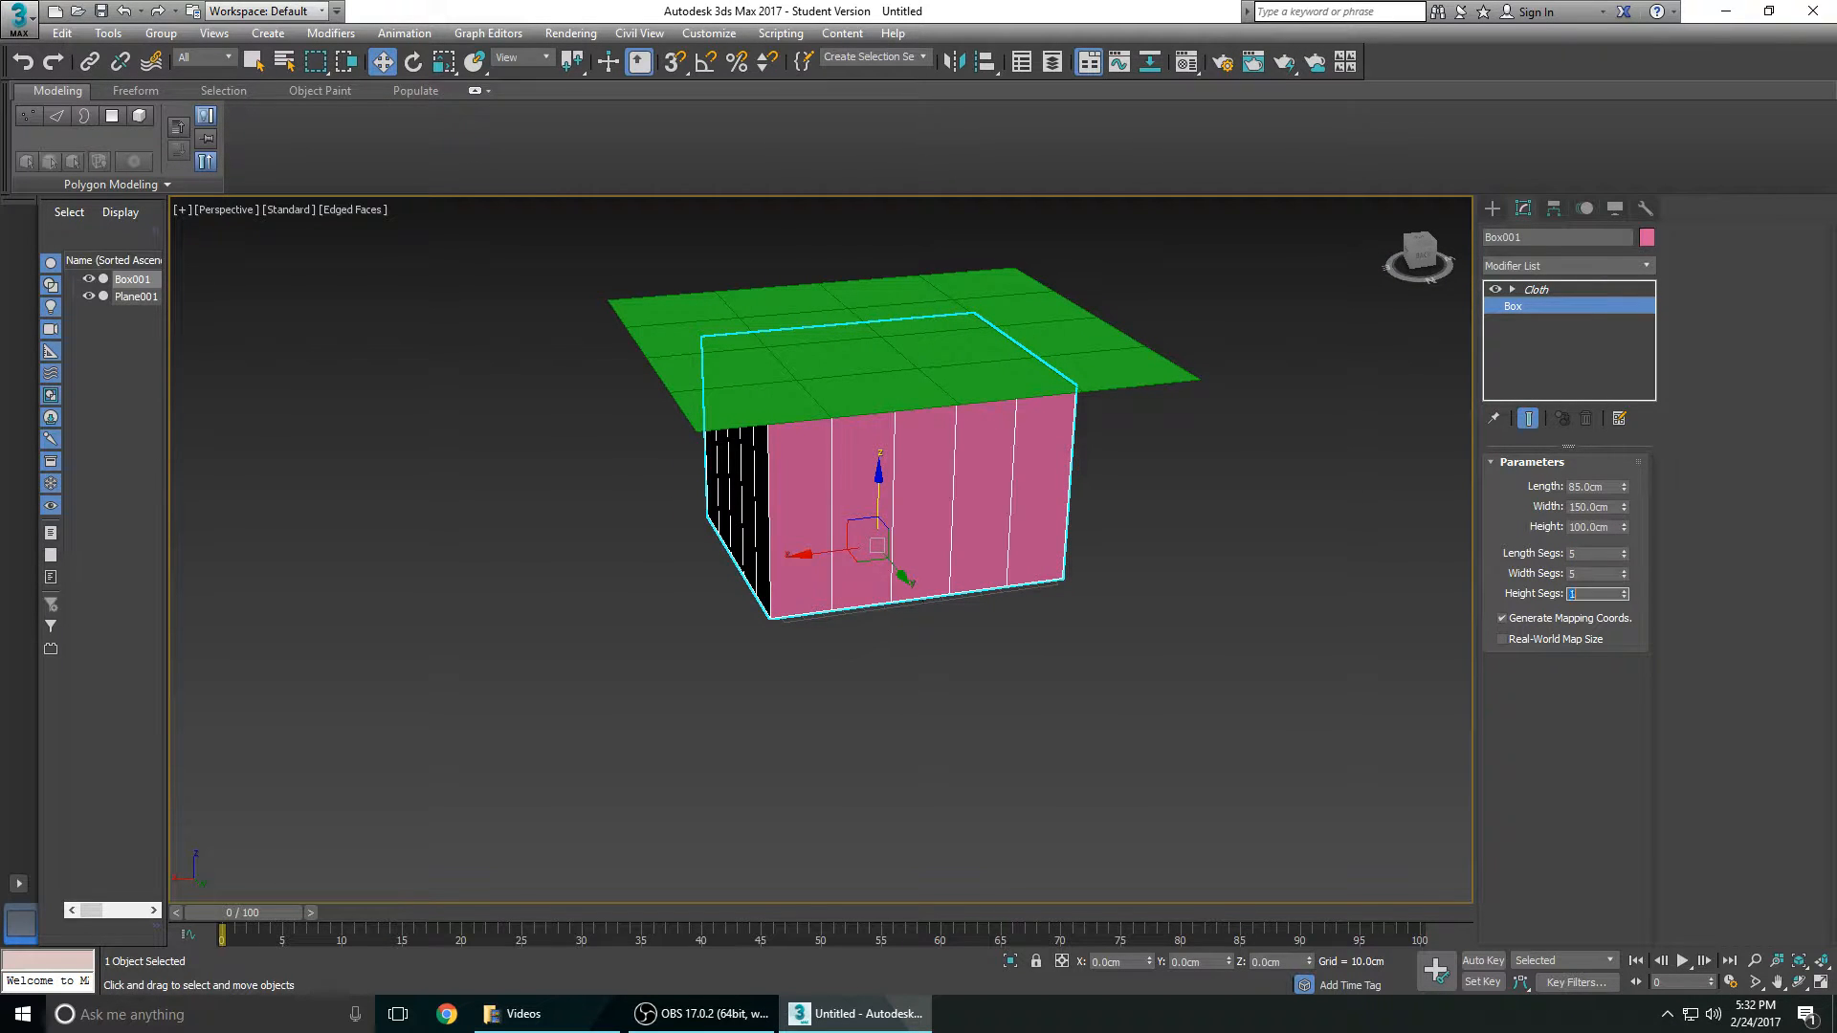
type("5")
key("Tab")
Step: Add a TurboSmooth modifier to the box beneath Cloth and set its iterations to 2
left_click(1649, 266)
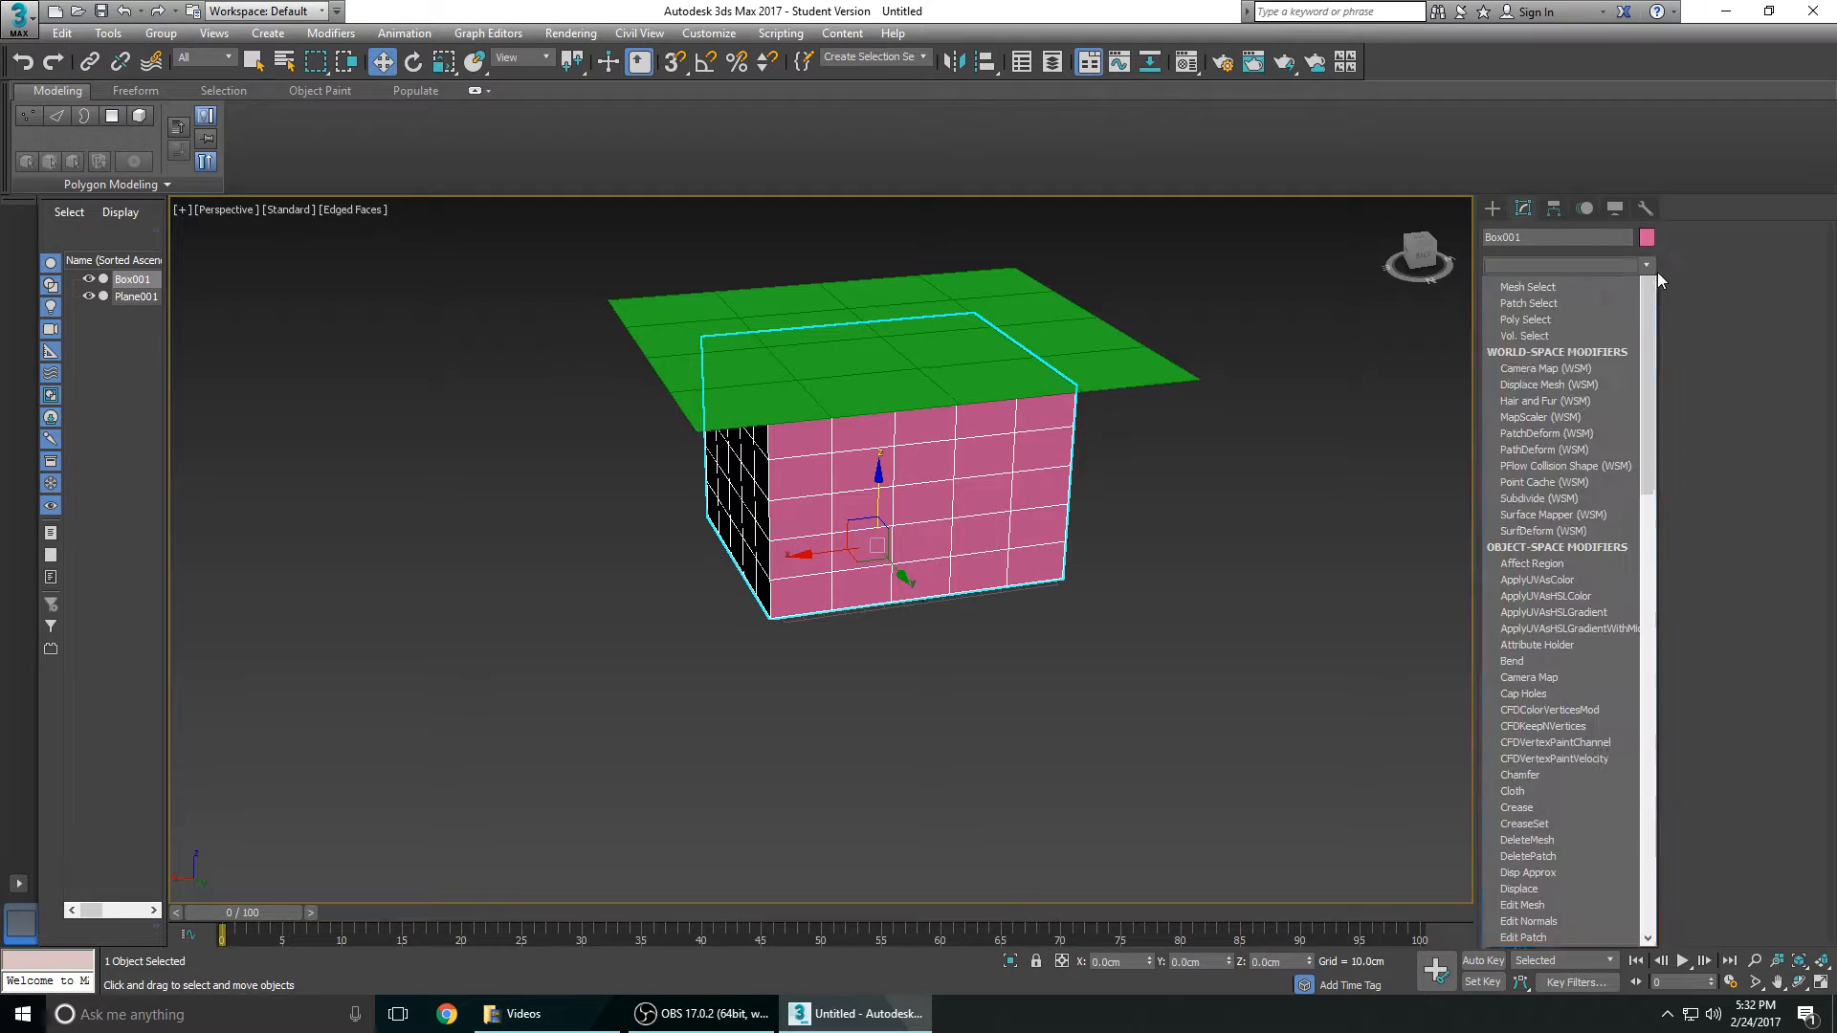
key("t")
key("t")
key("t")
key("Return")
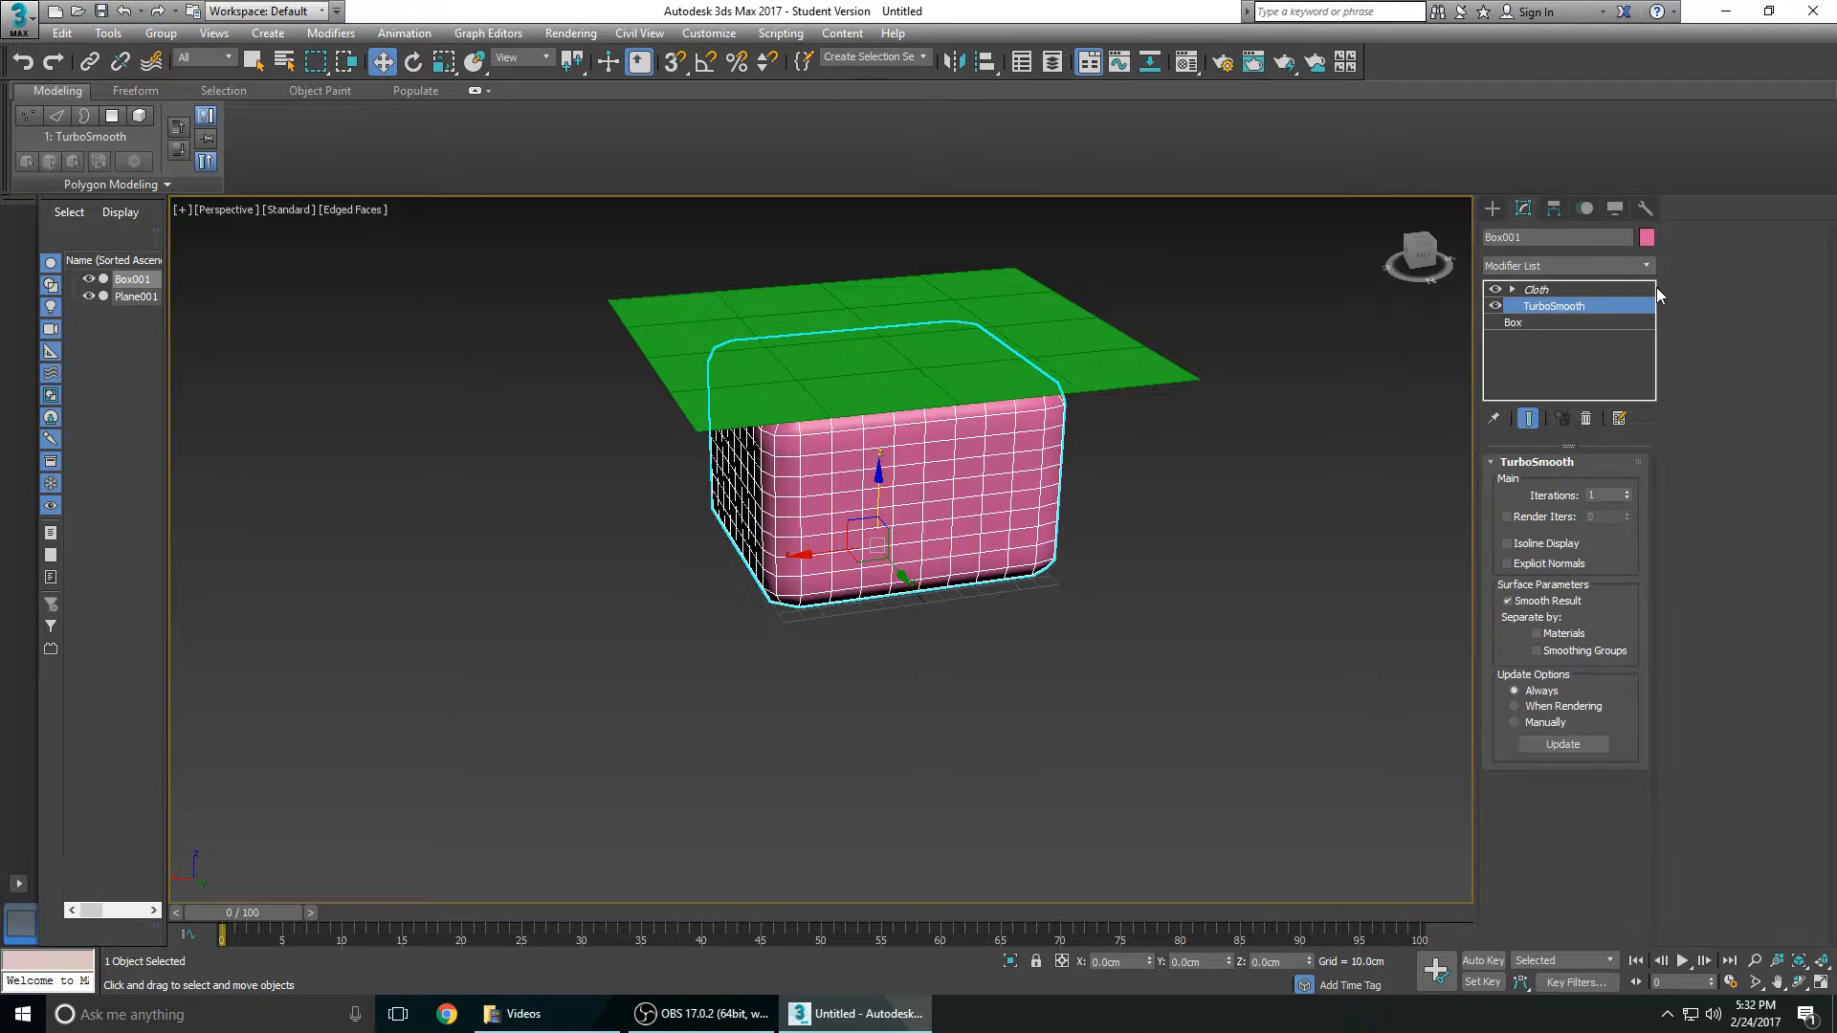
middle_click_drag(967, 565, 925, 495, "alt")
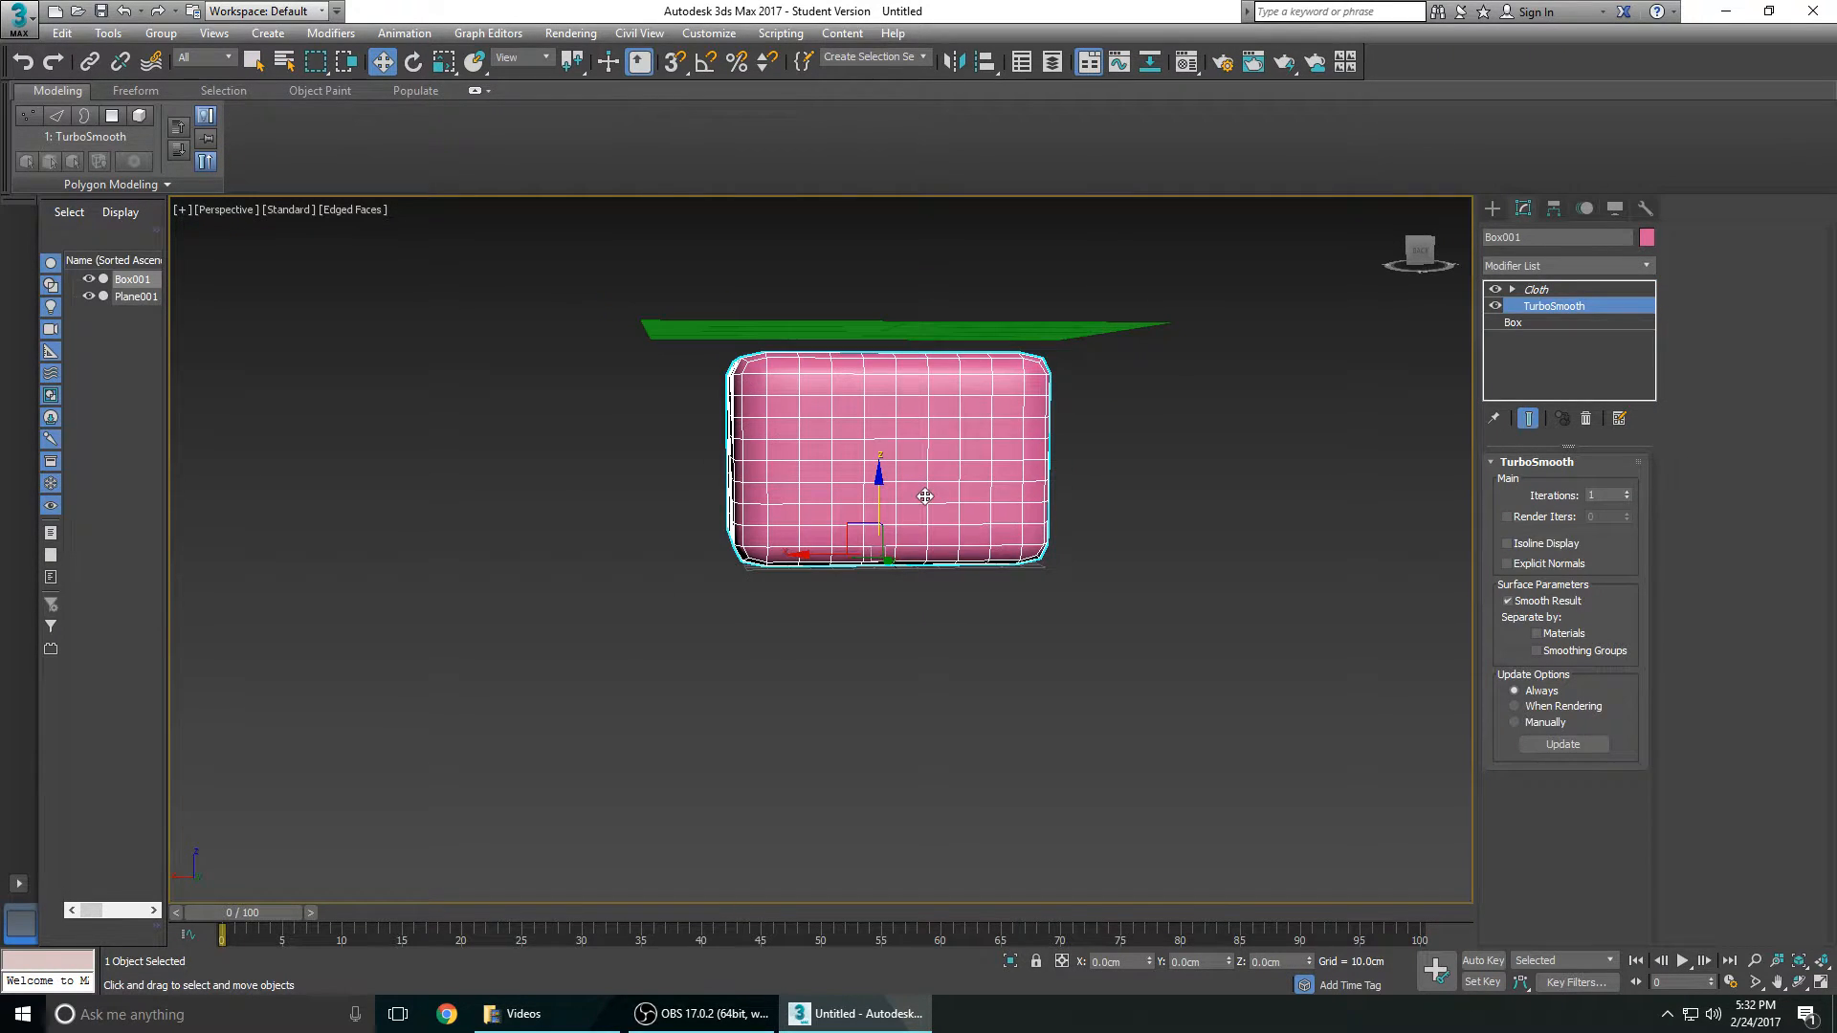
left_click(1629, 490)
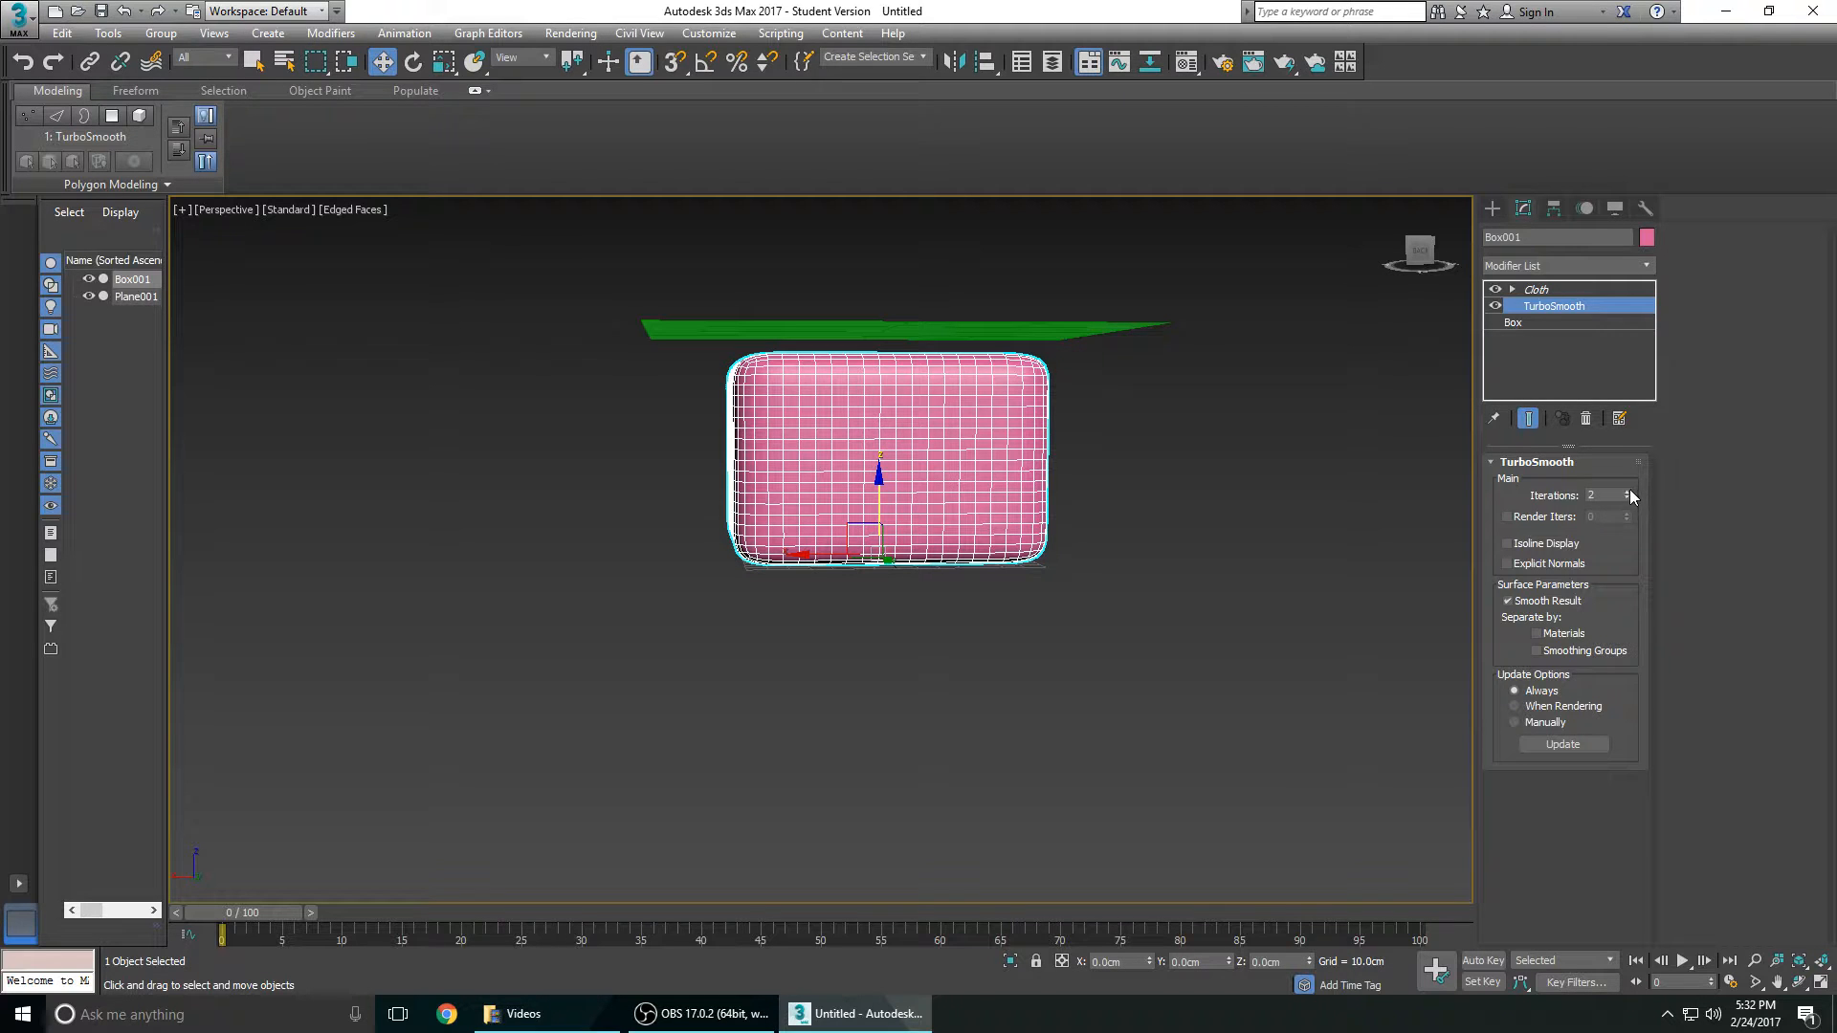
middle_click_drag(842, 378, 903, 398, "alt")
middle_click_drag(1080, 491, 1059, 541, "alt")
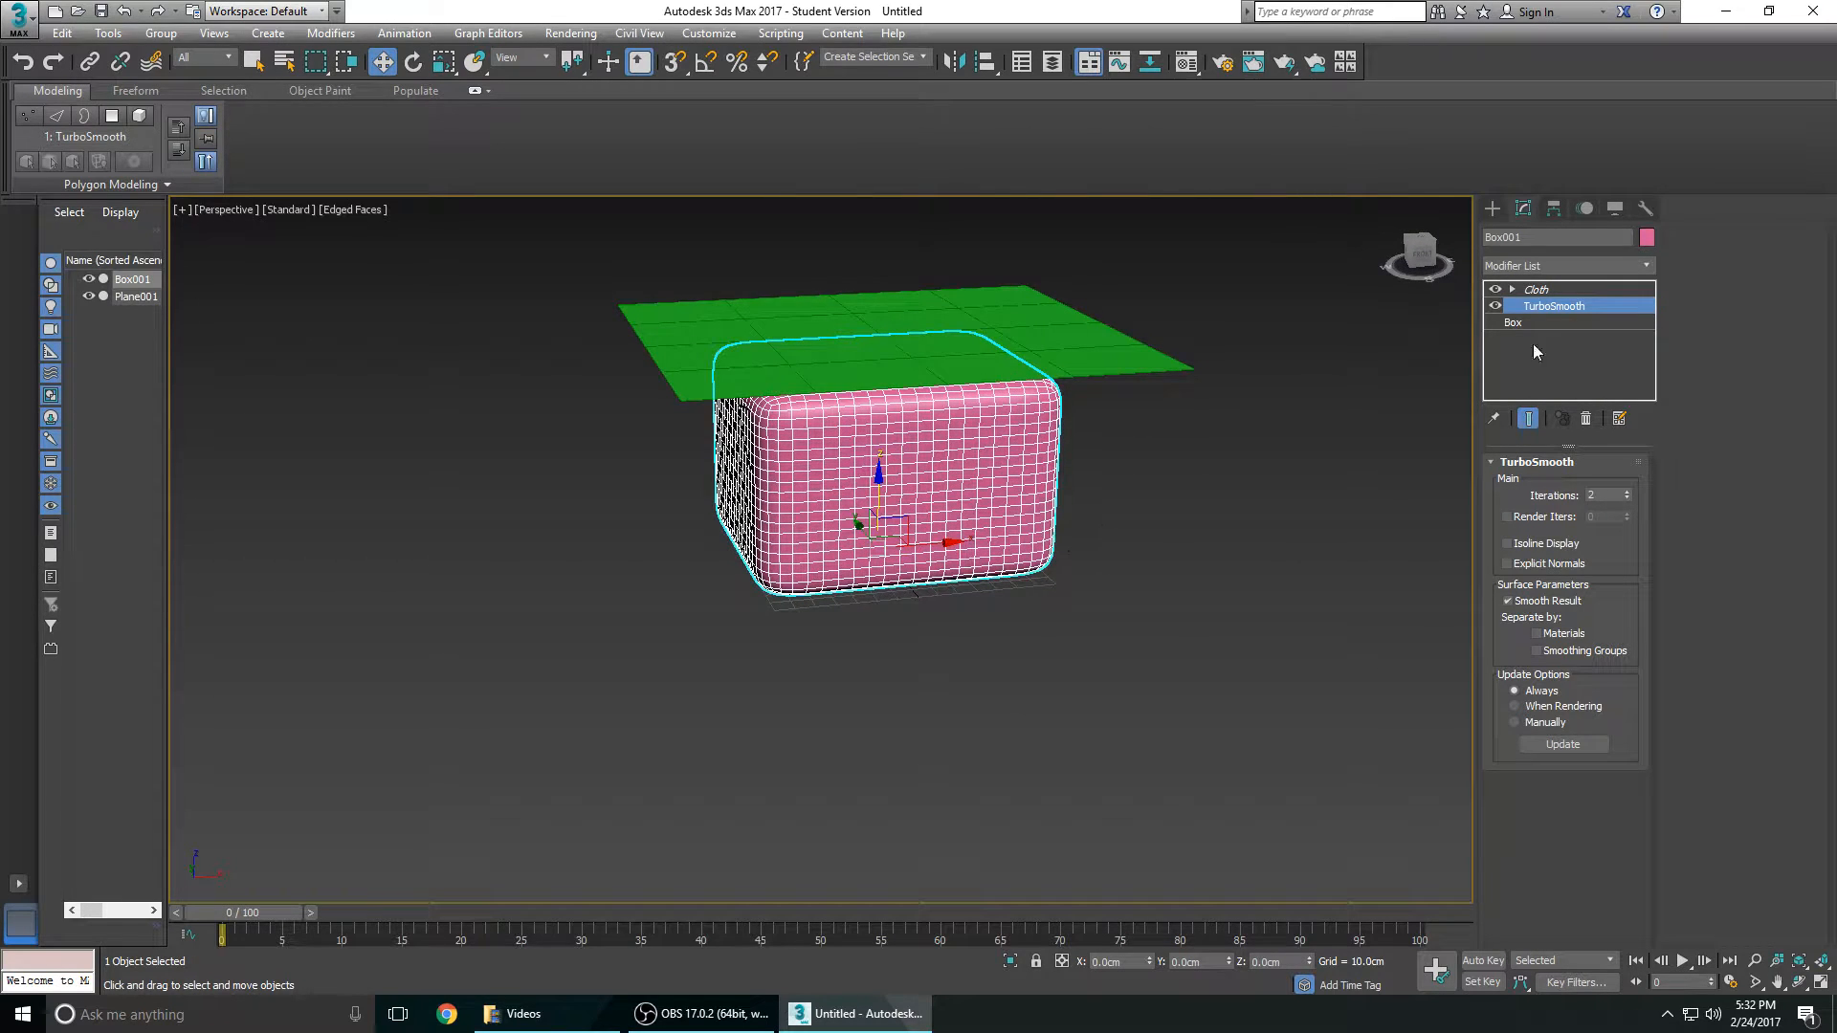
Step: Set the plane's length and width segments to 15 each, accepting the topology change beneath its Cloth modifier
left_click(1047, 388)
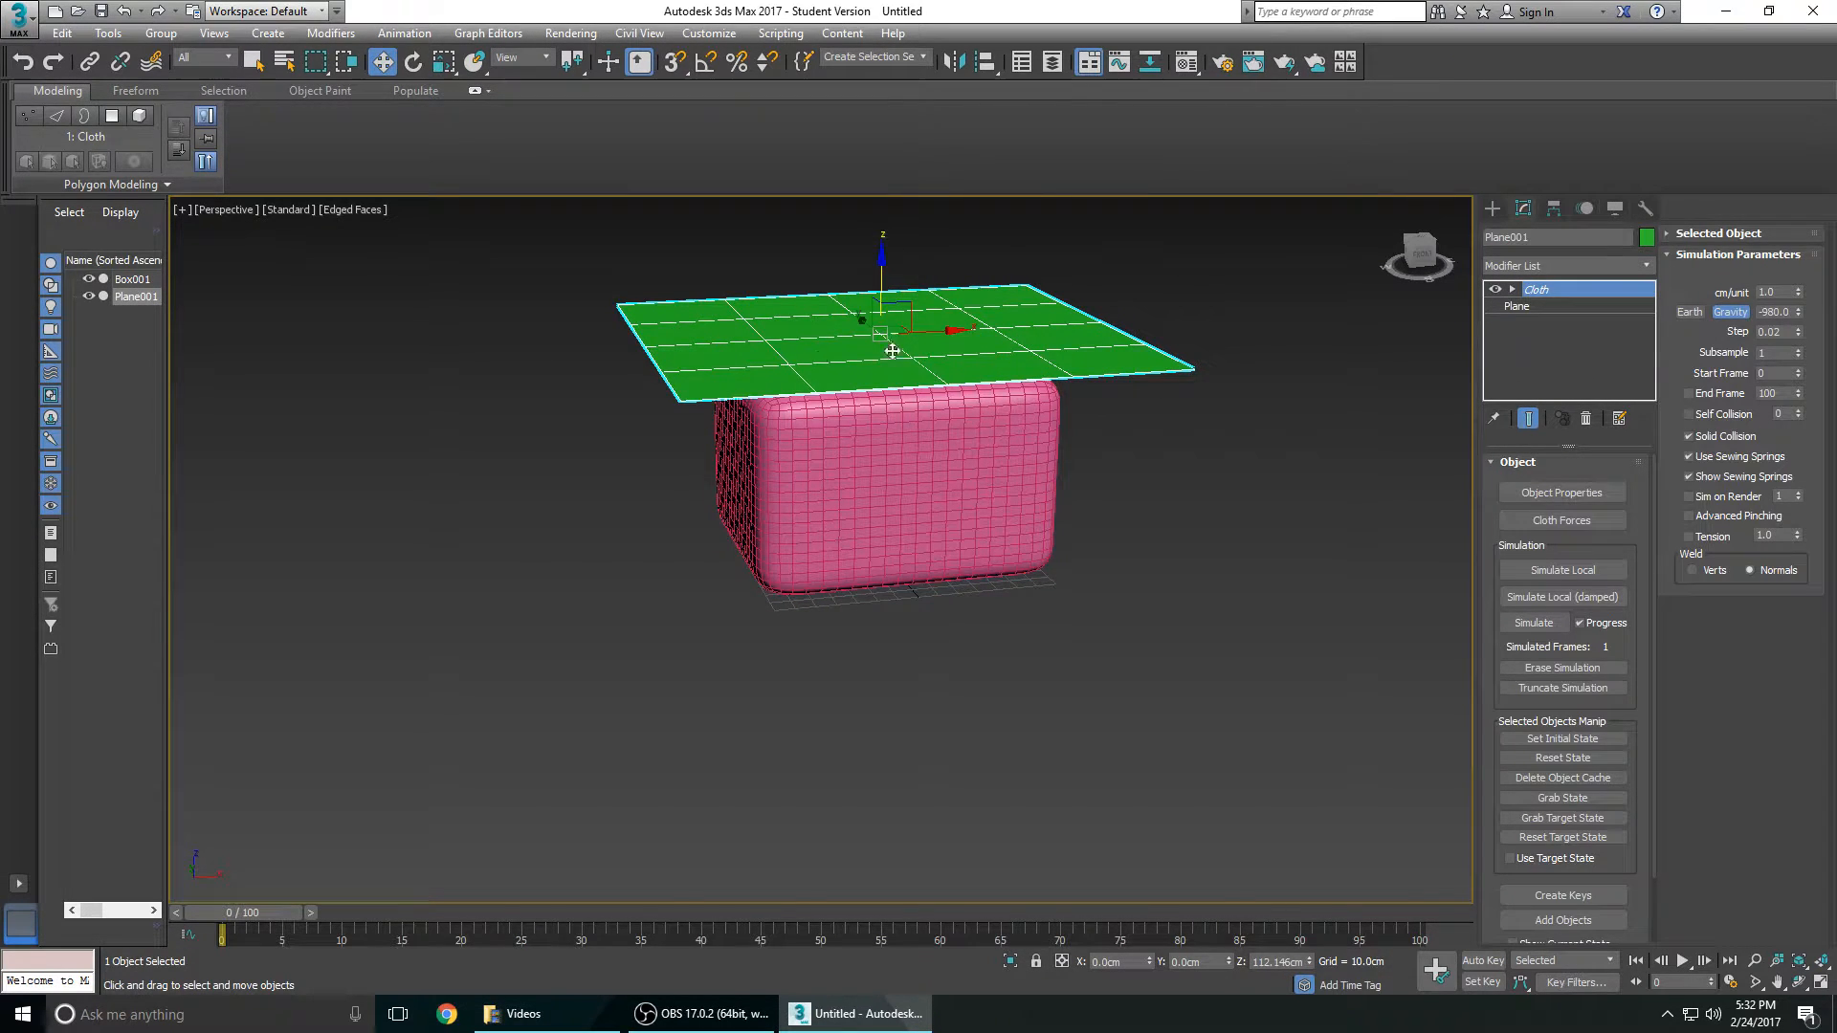
middle_click_drag(986, 427, 1033, 484, "alt")
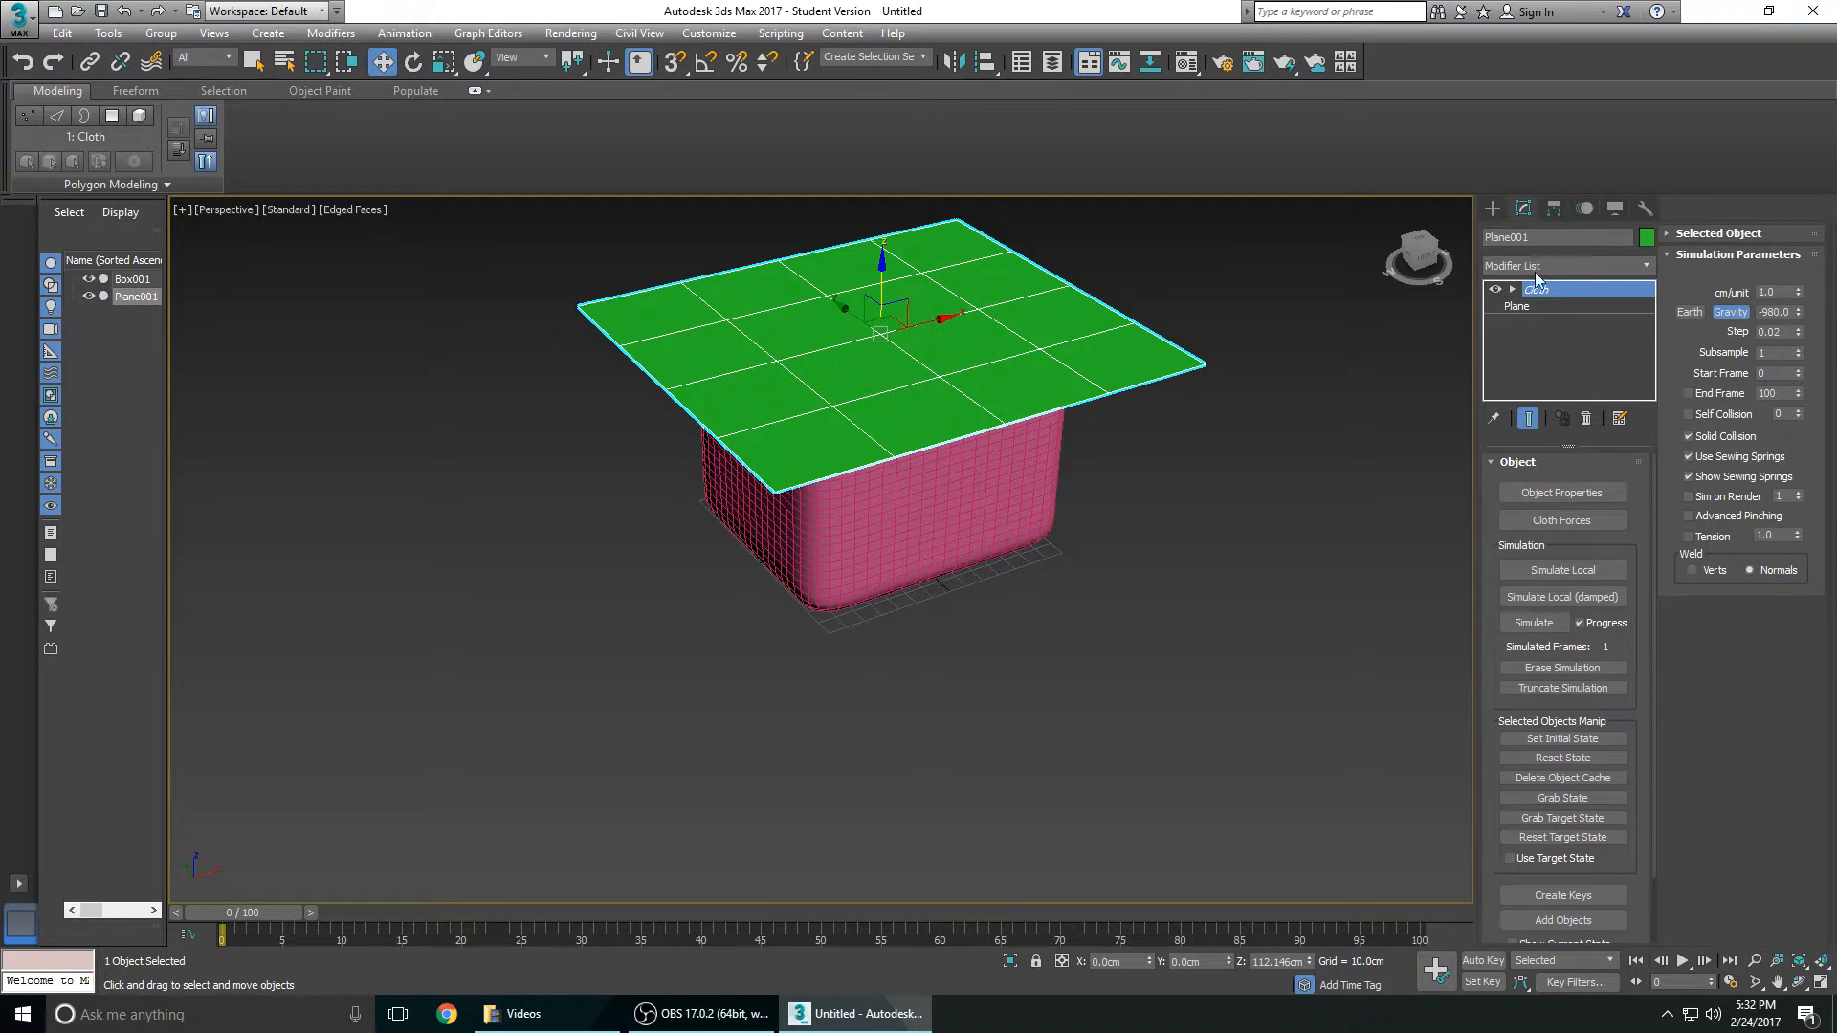
left_click(1524, 306)
left_click(1008, 560)
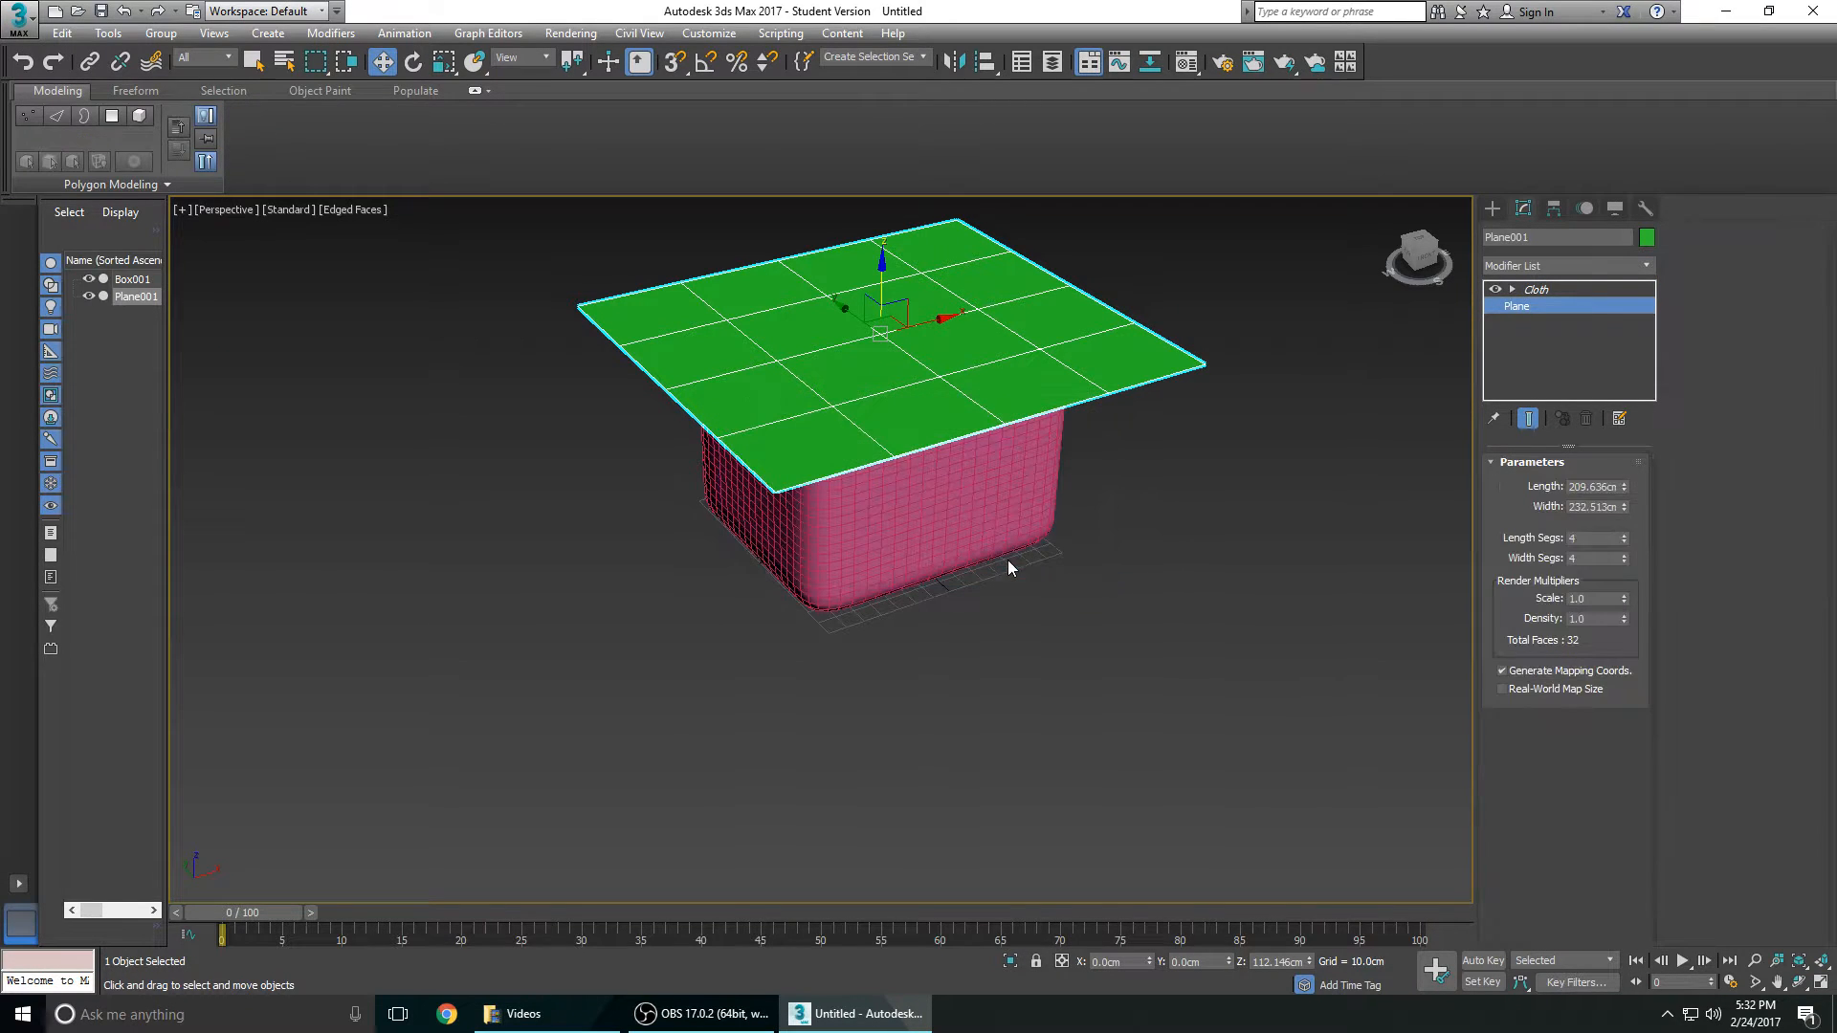
double_click(1593, 537)
type("15")
key("Tab")
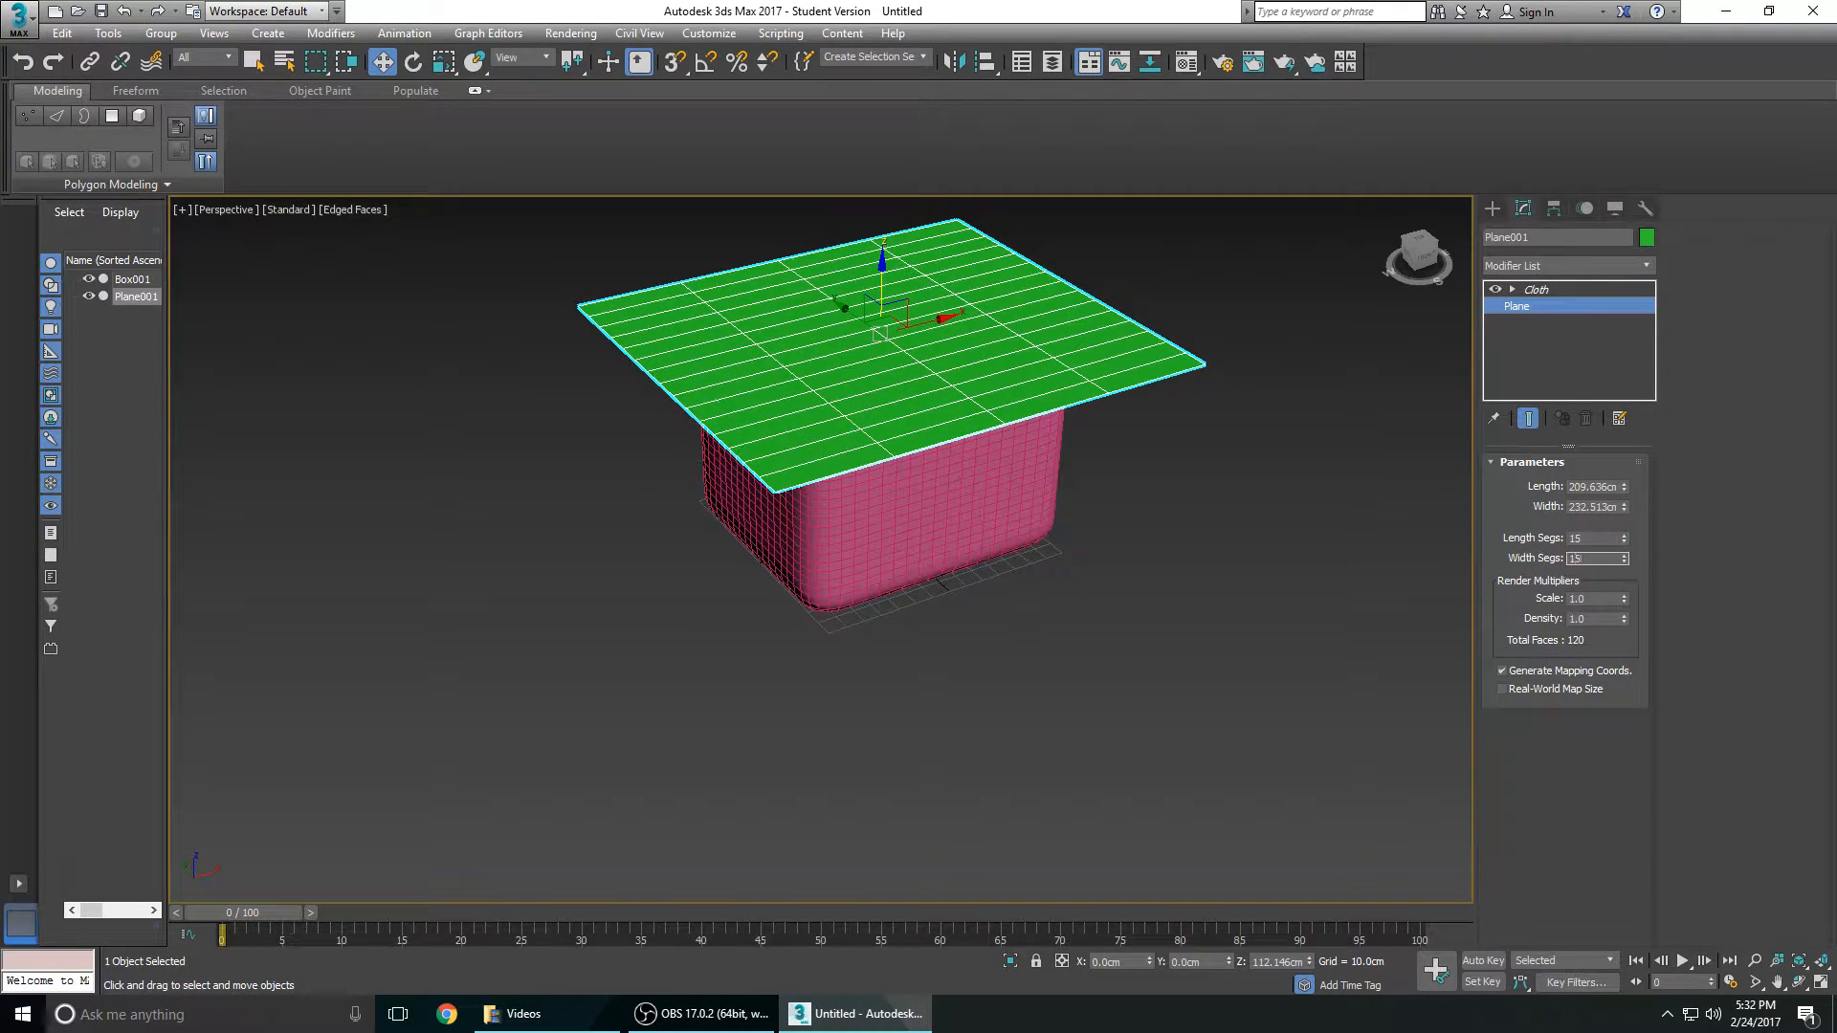
type("15")
key("Tab")
Step: Add a TurboSmooth modifier to the plane beneath Cloth and set its iterations to 2
left_click(1648, 267)
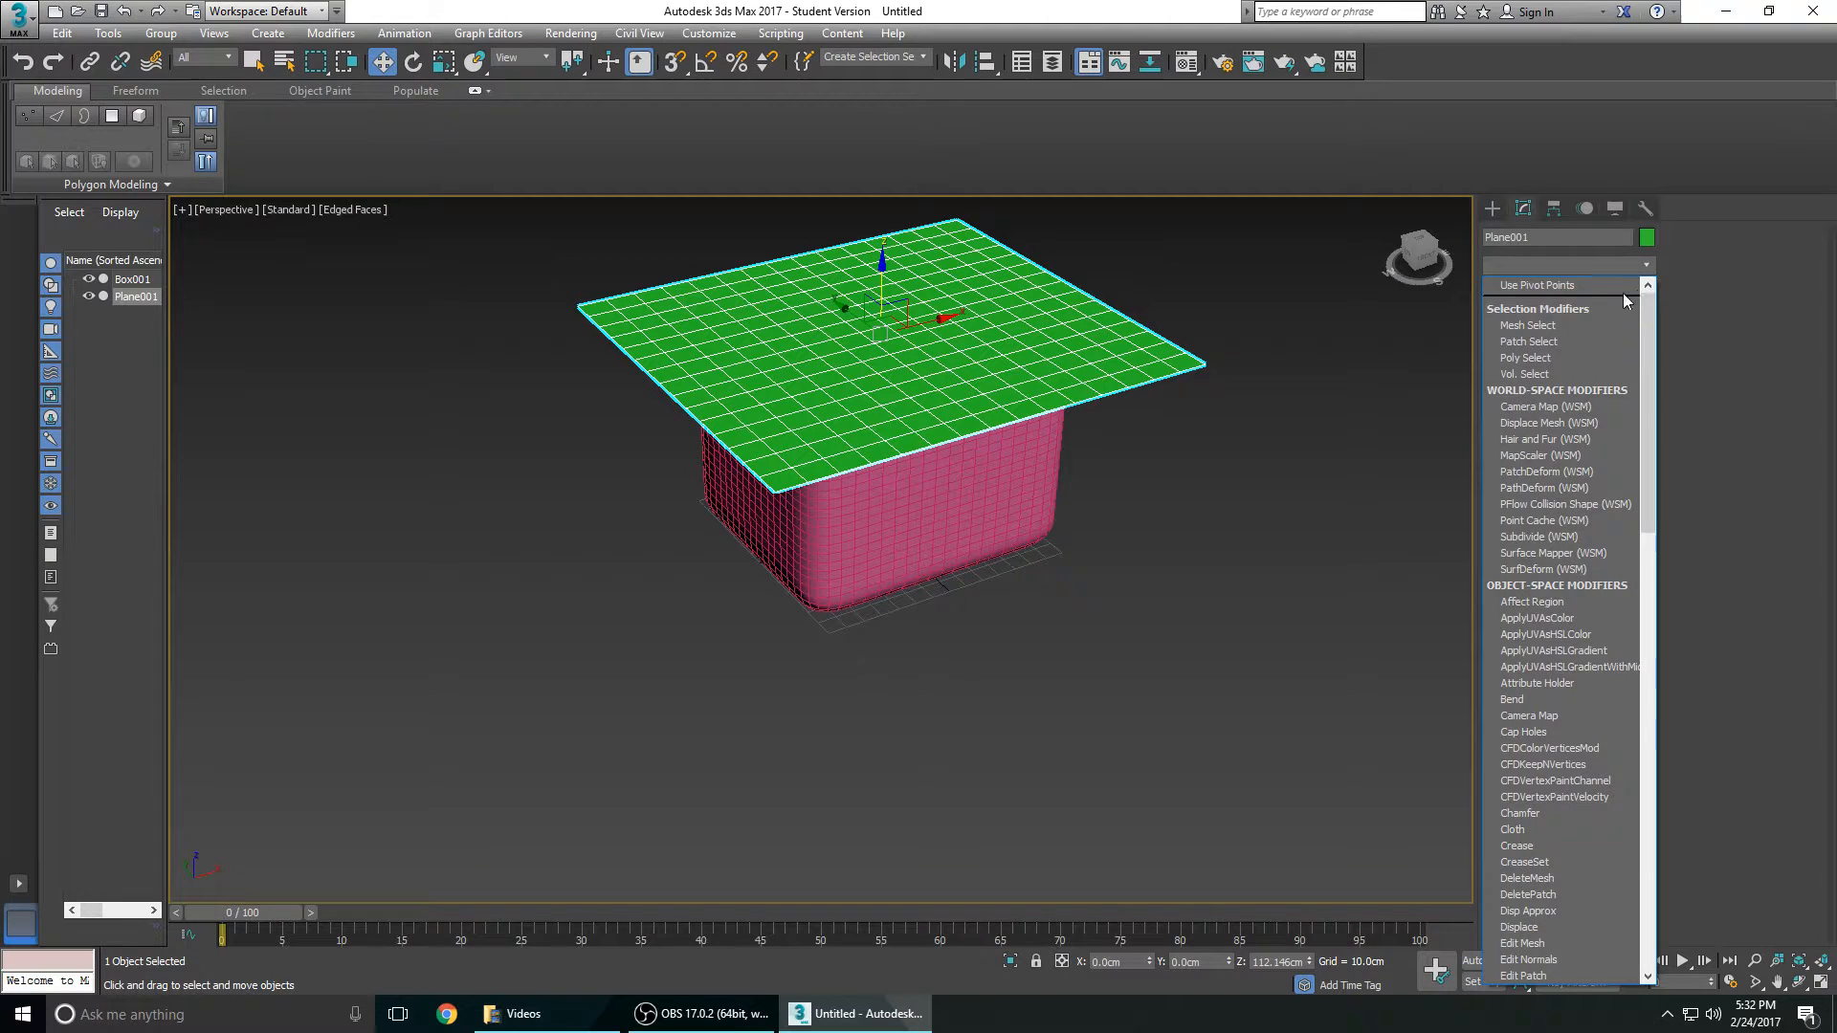
type("tu")
key("Return")
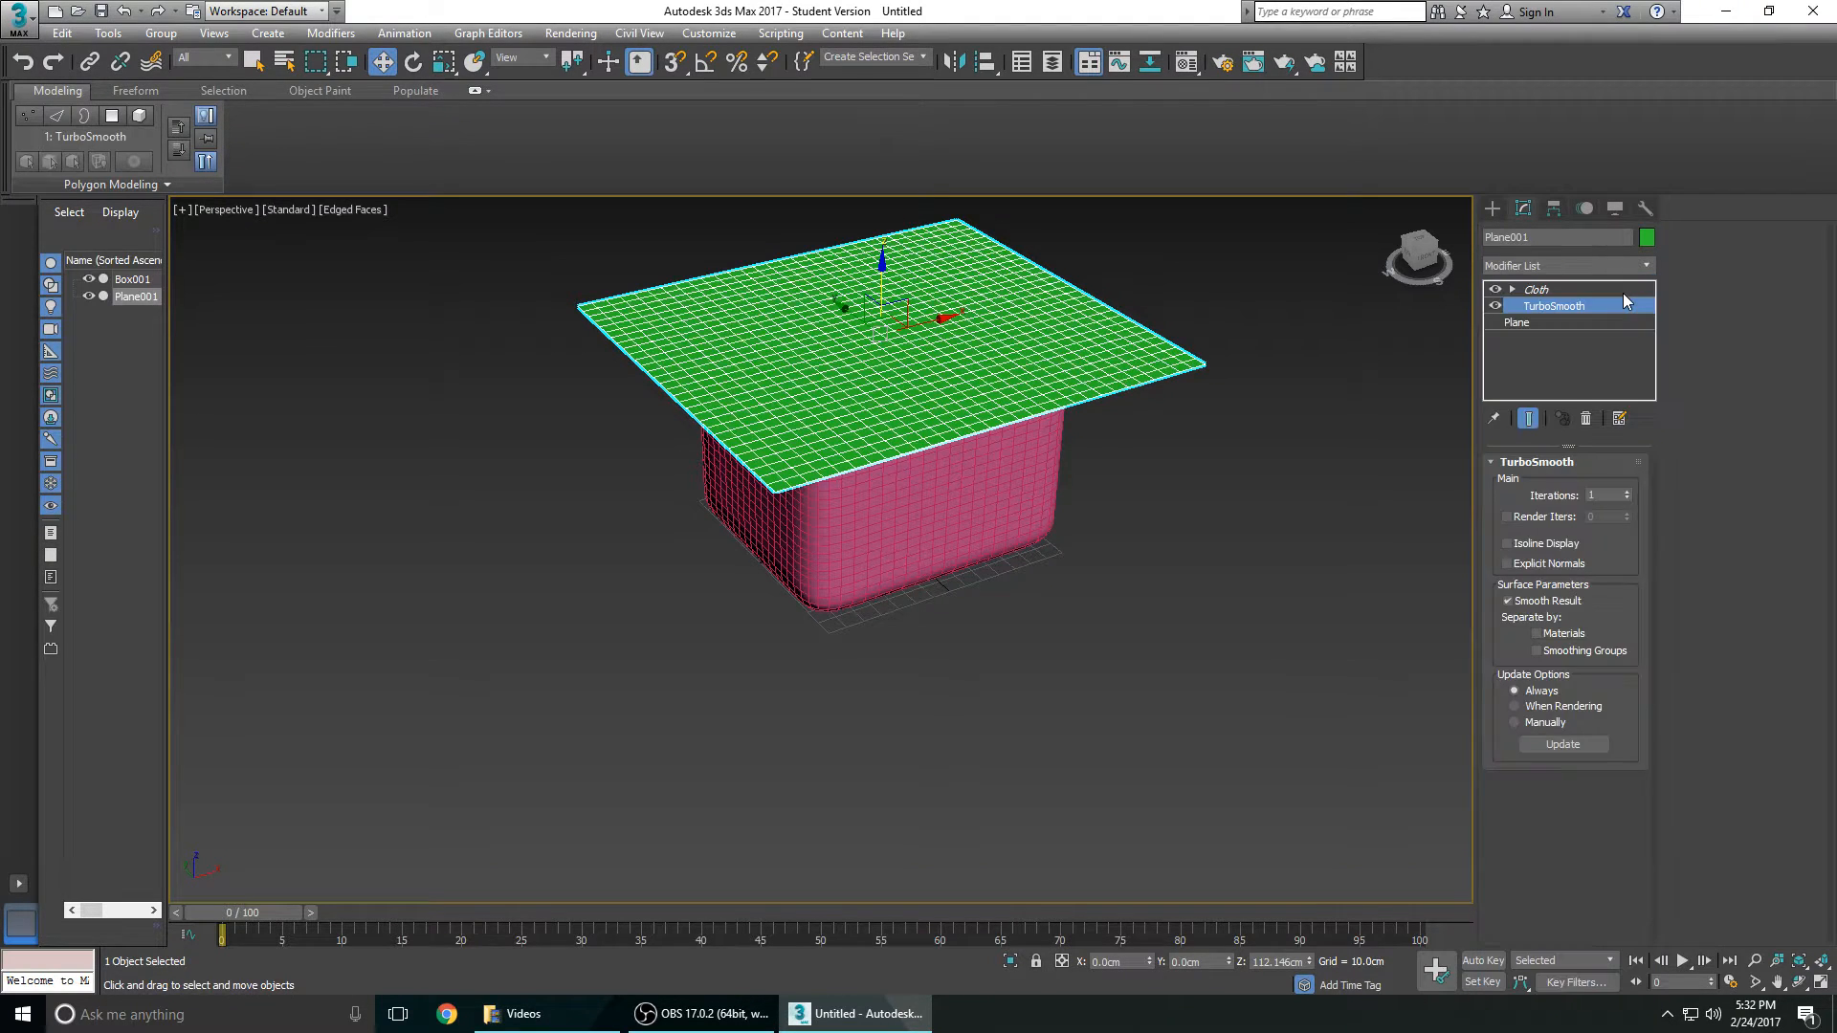
left_click(1627, 491)
middle_click_drag(1159, 555, 1099, 468, "alt")
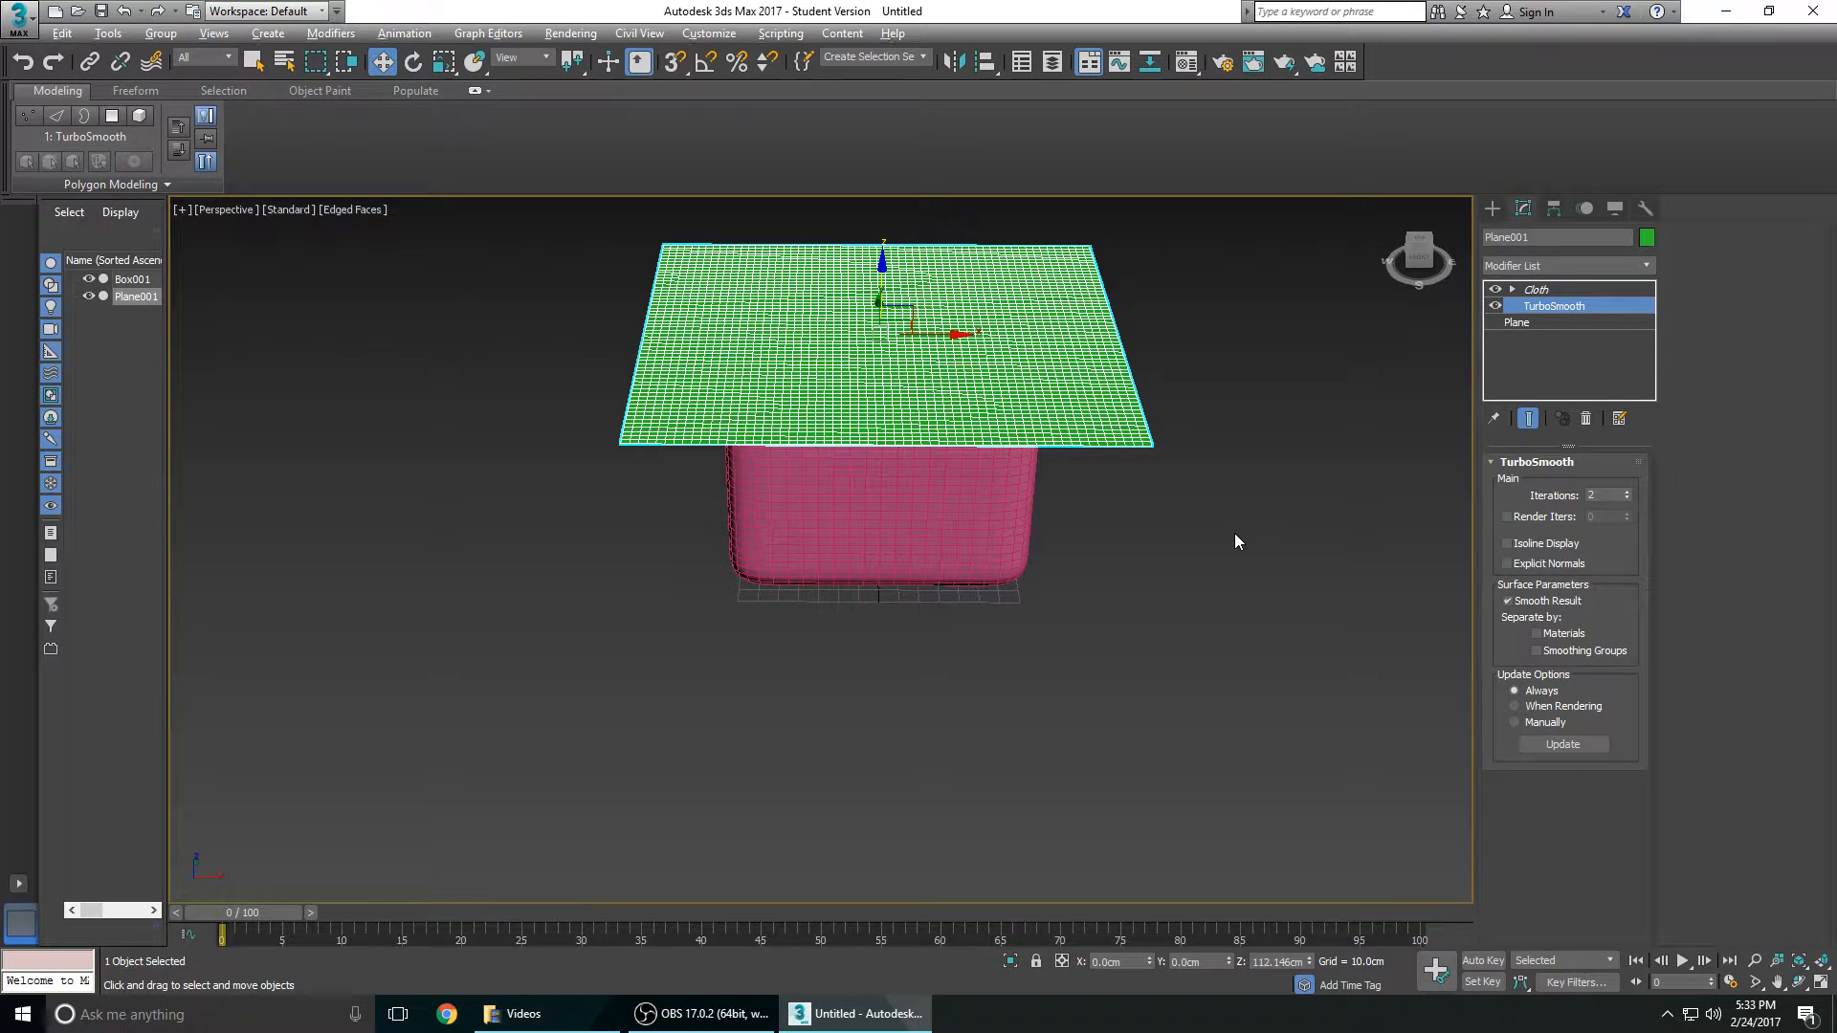
Step: Configure the viewport to show statistics in the active view and accept the configuration
key("alt+b")
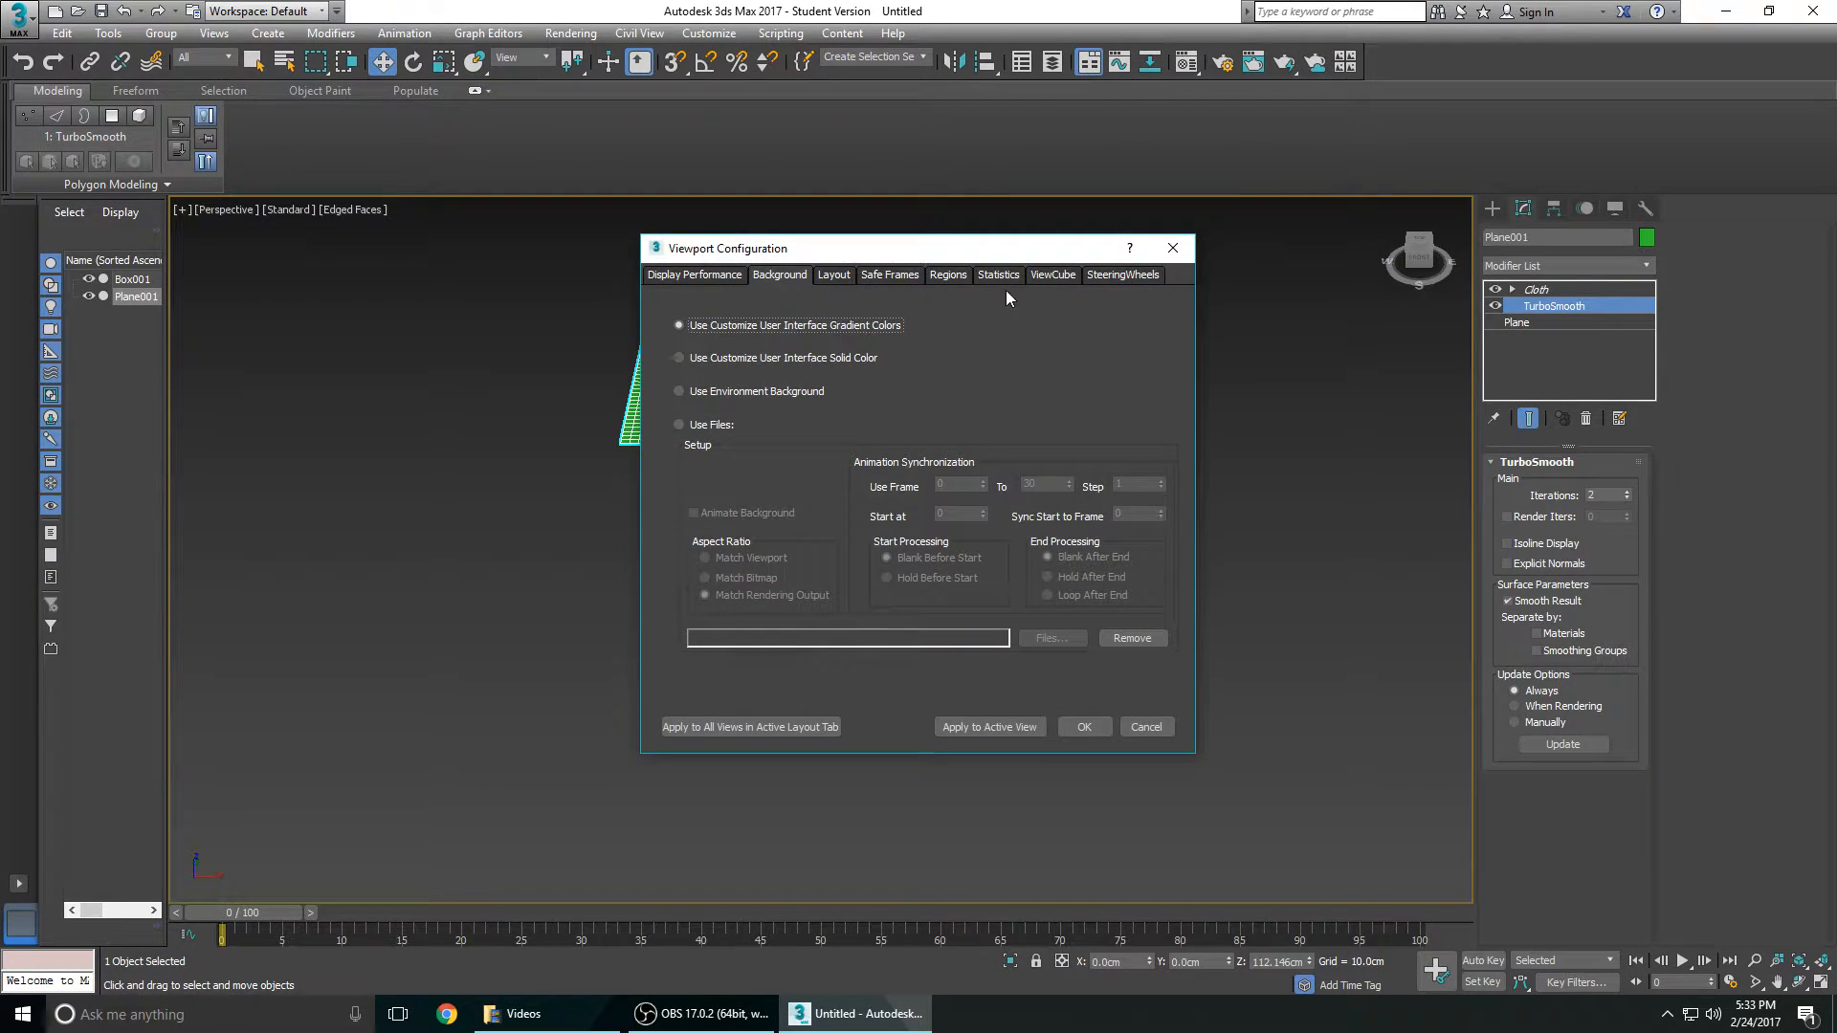
left_click(1006, 277)
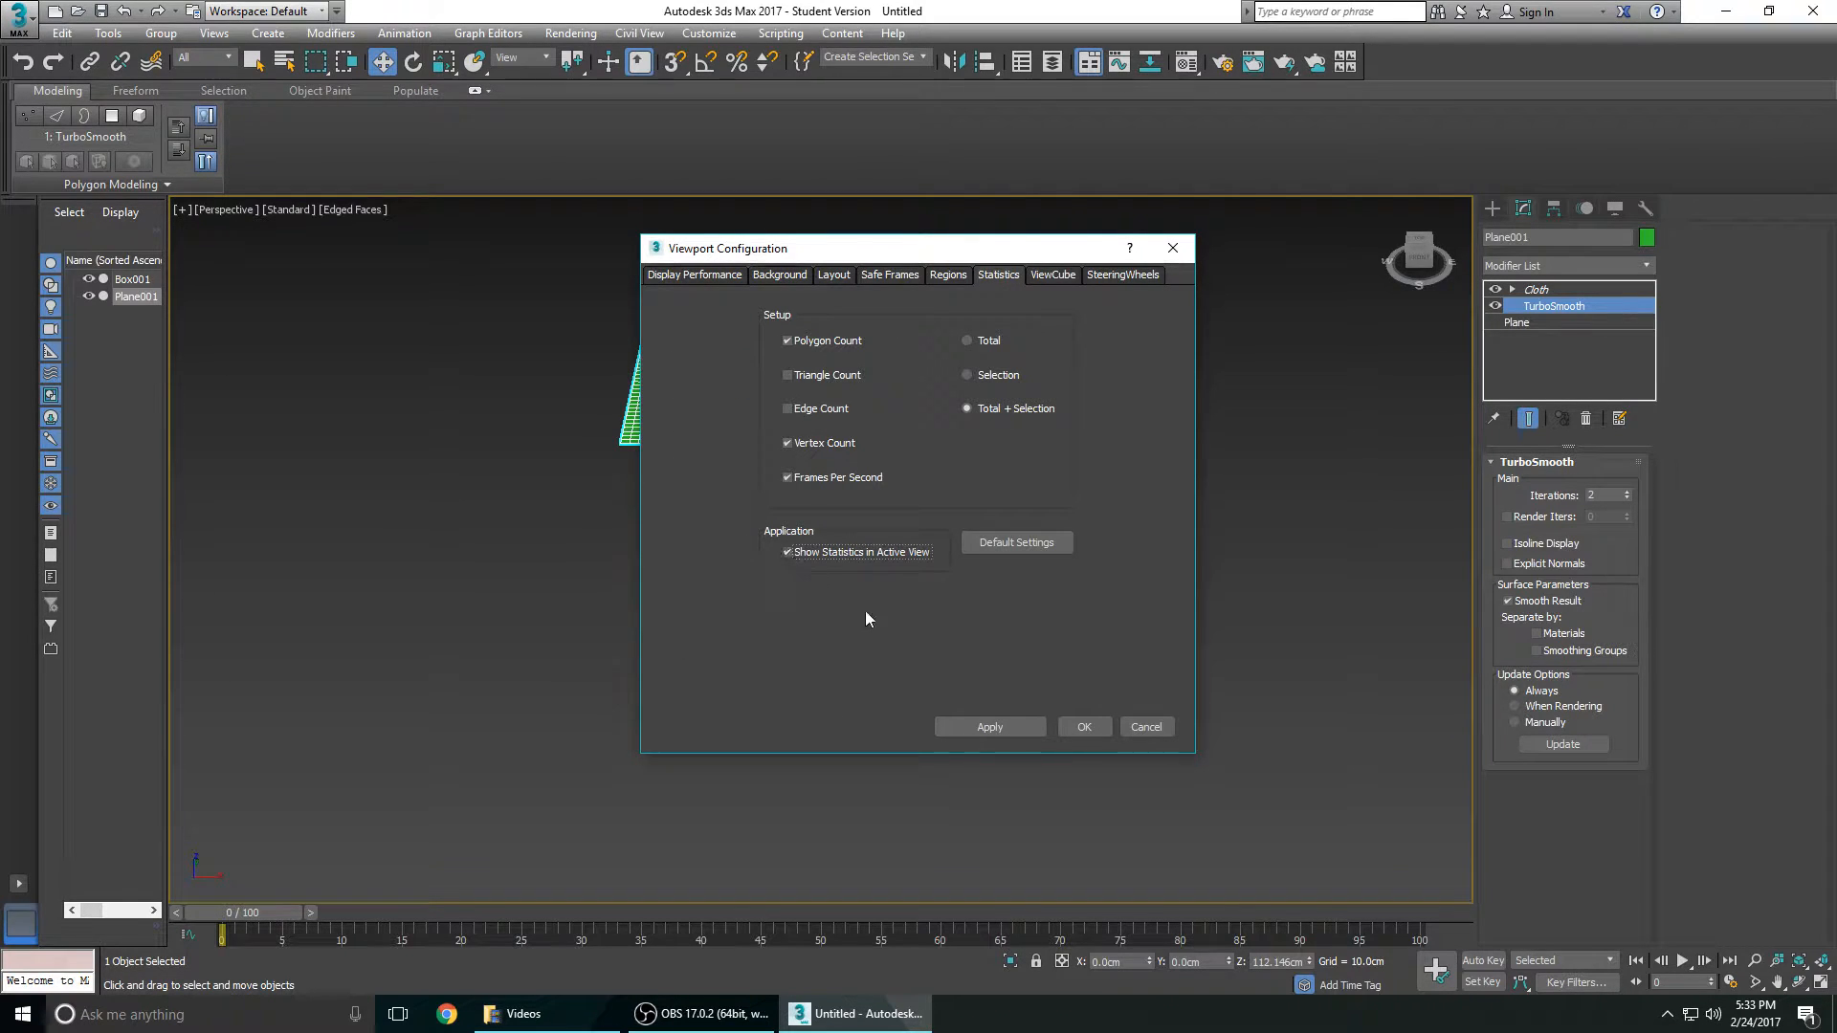
left_click(989, 728)
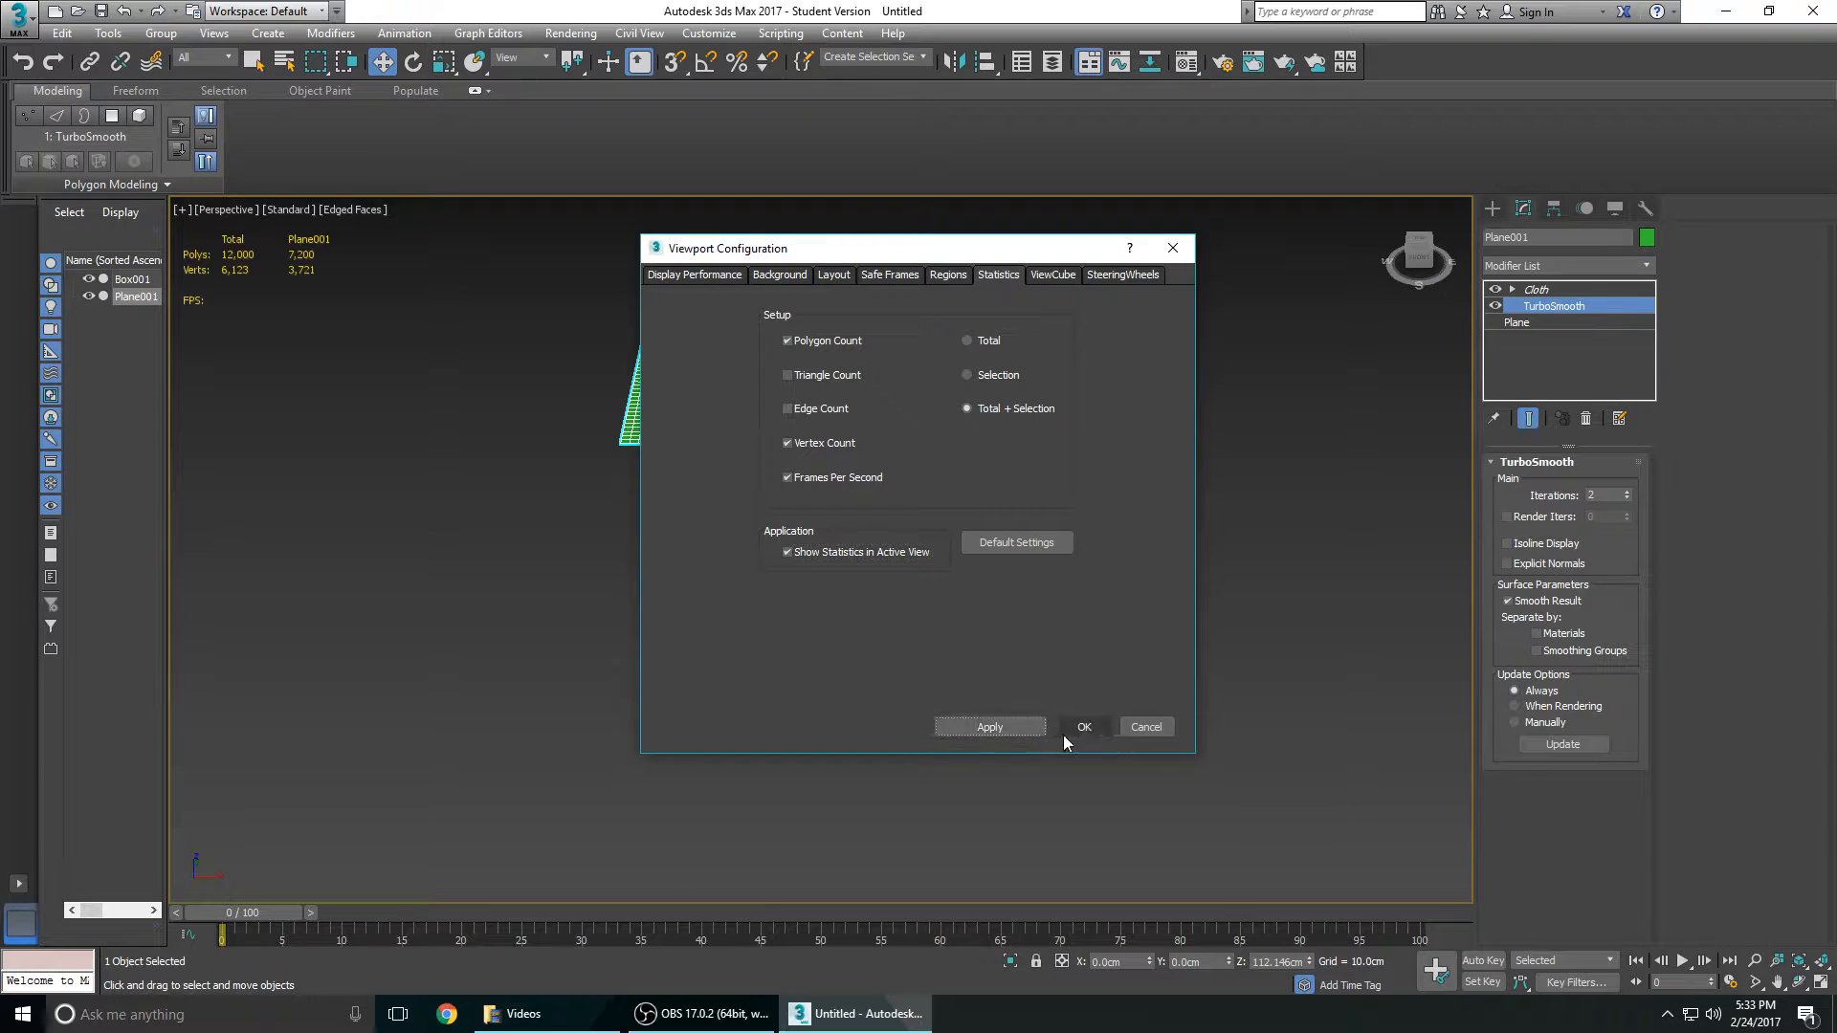
left_click(1070, 729)
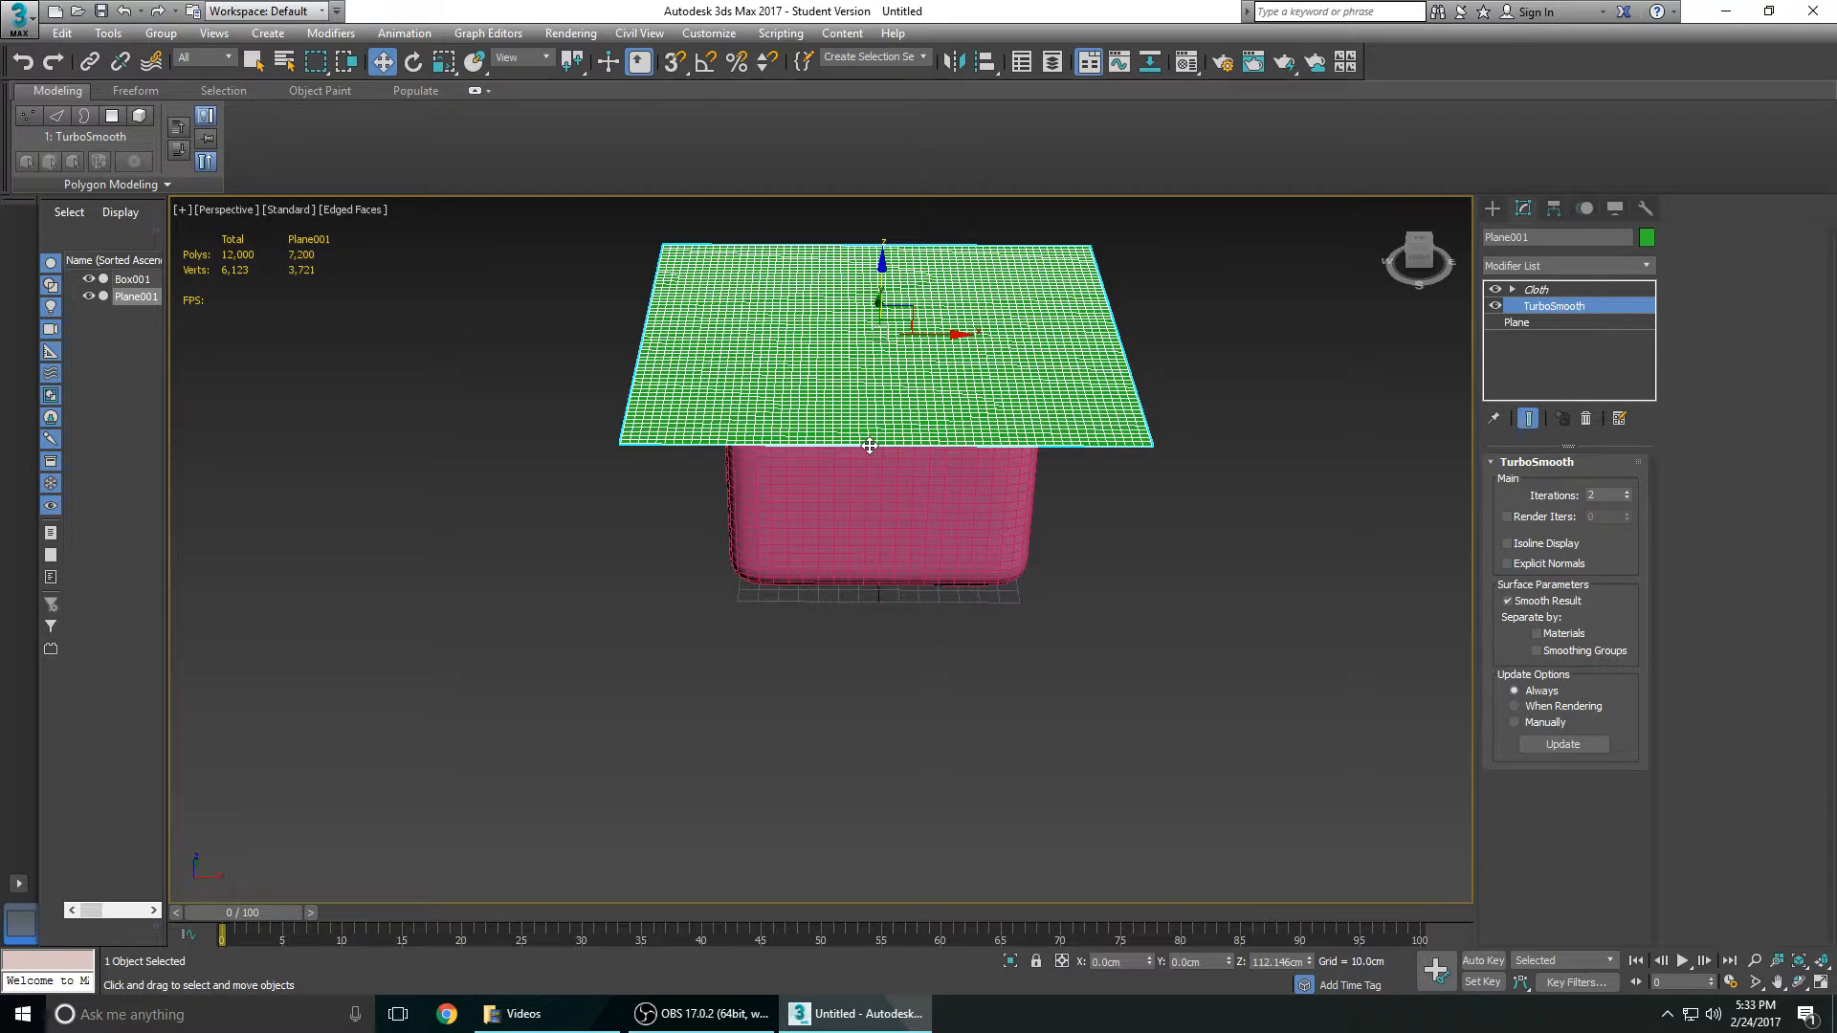
Step: Run a damped local simulation from the plane's Cloth modifier so it drapes over the rounded box, and deselect the plane
middle_click_drag(895, 480, 955, 495, "alt")
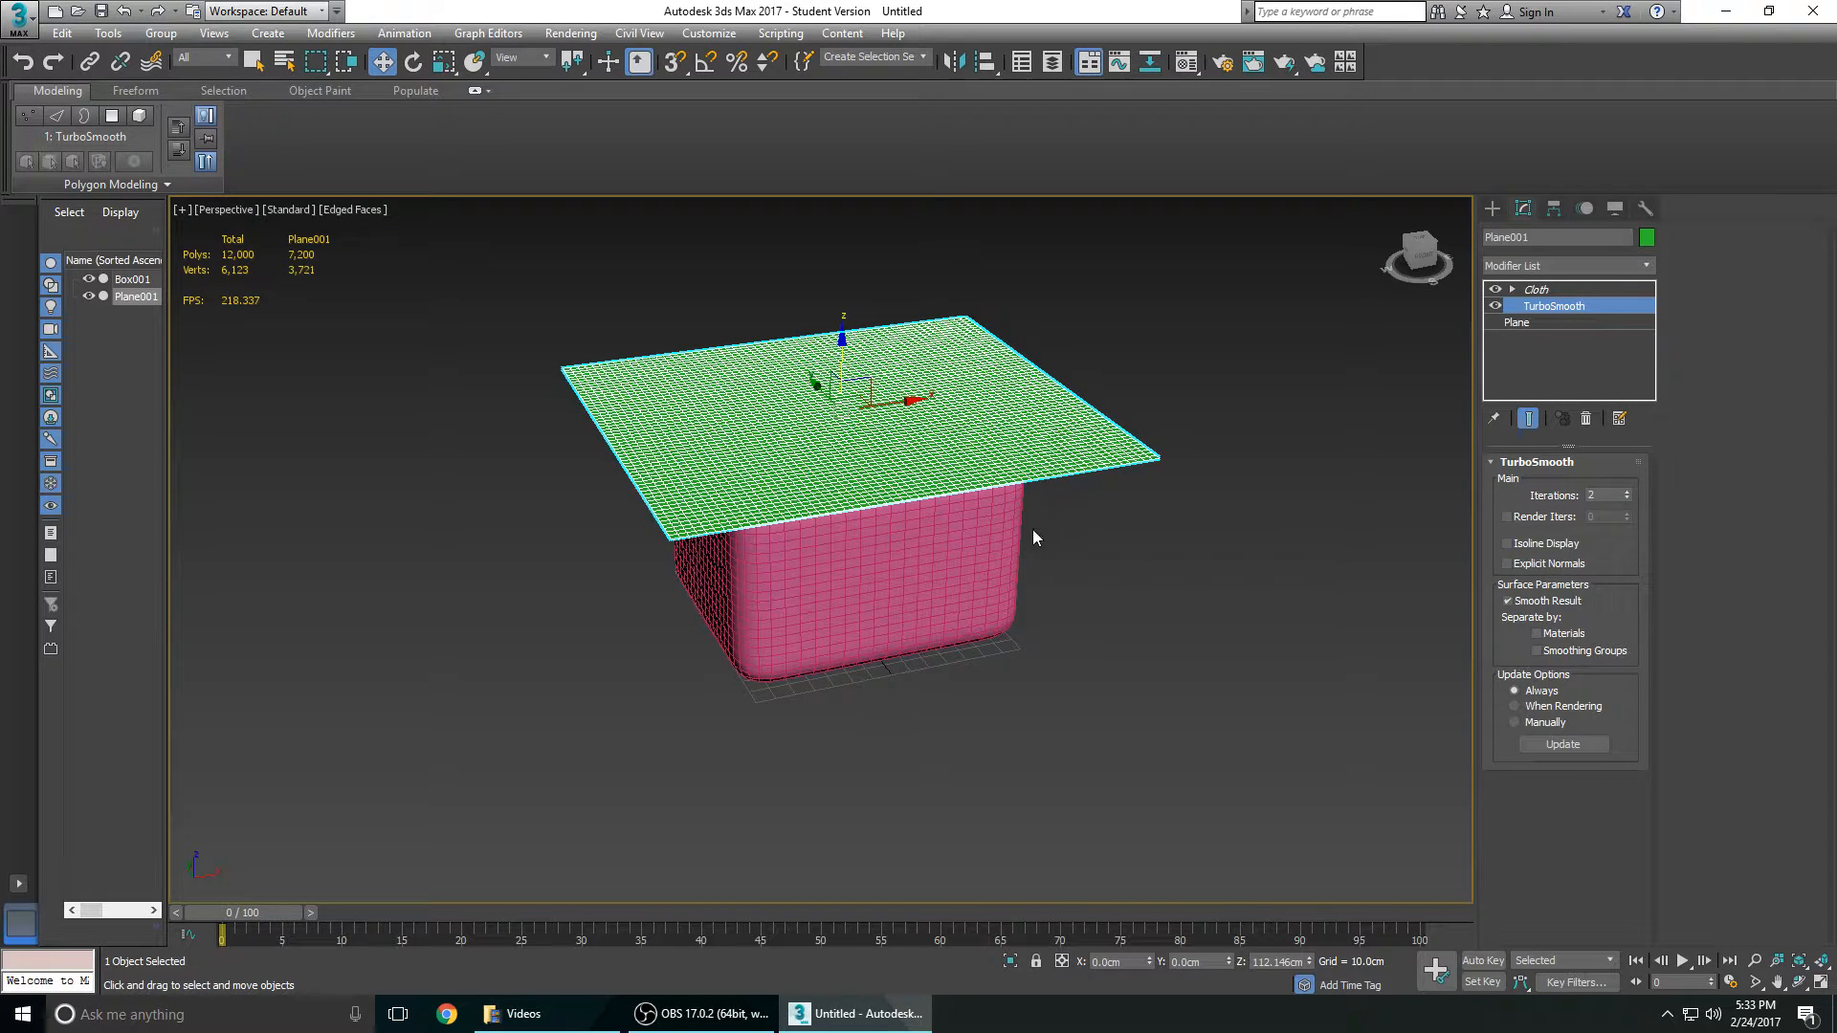
middle_click_drag(1032, 530, 971, 517, "alt")
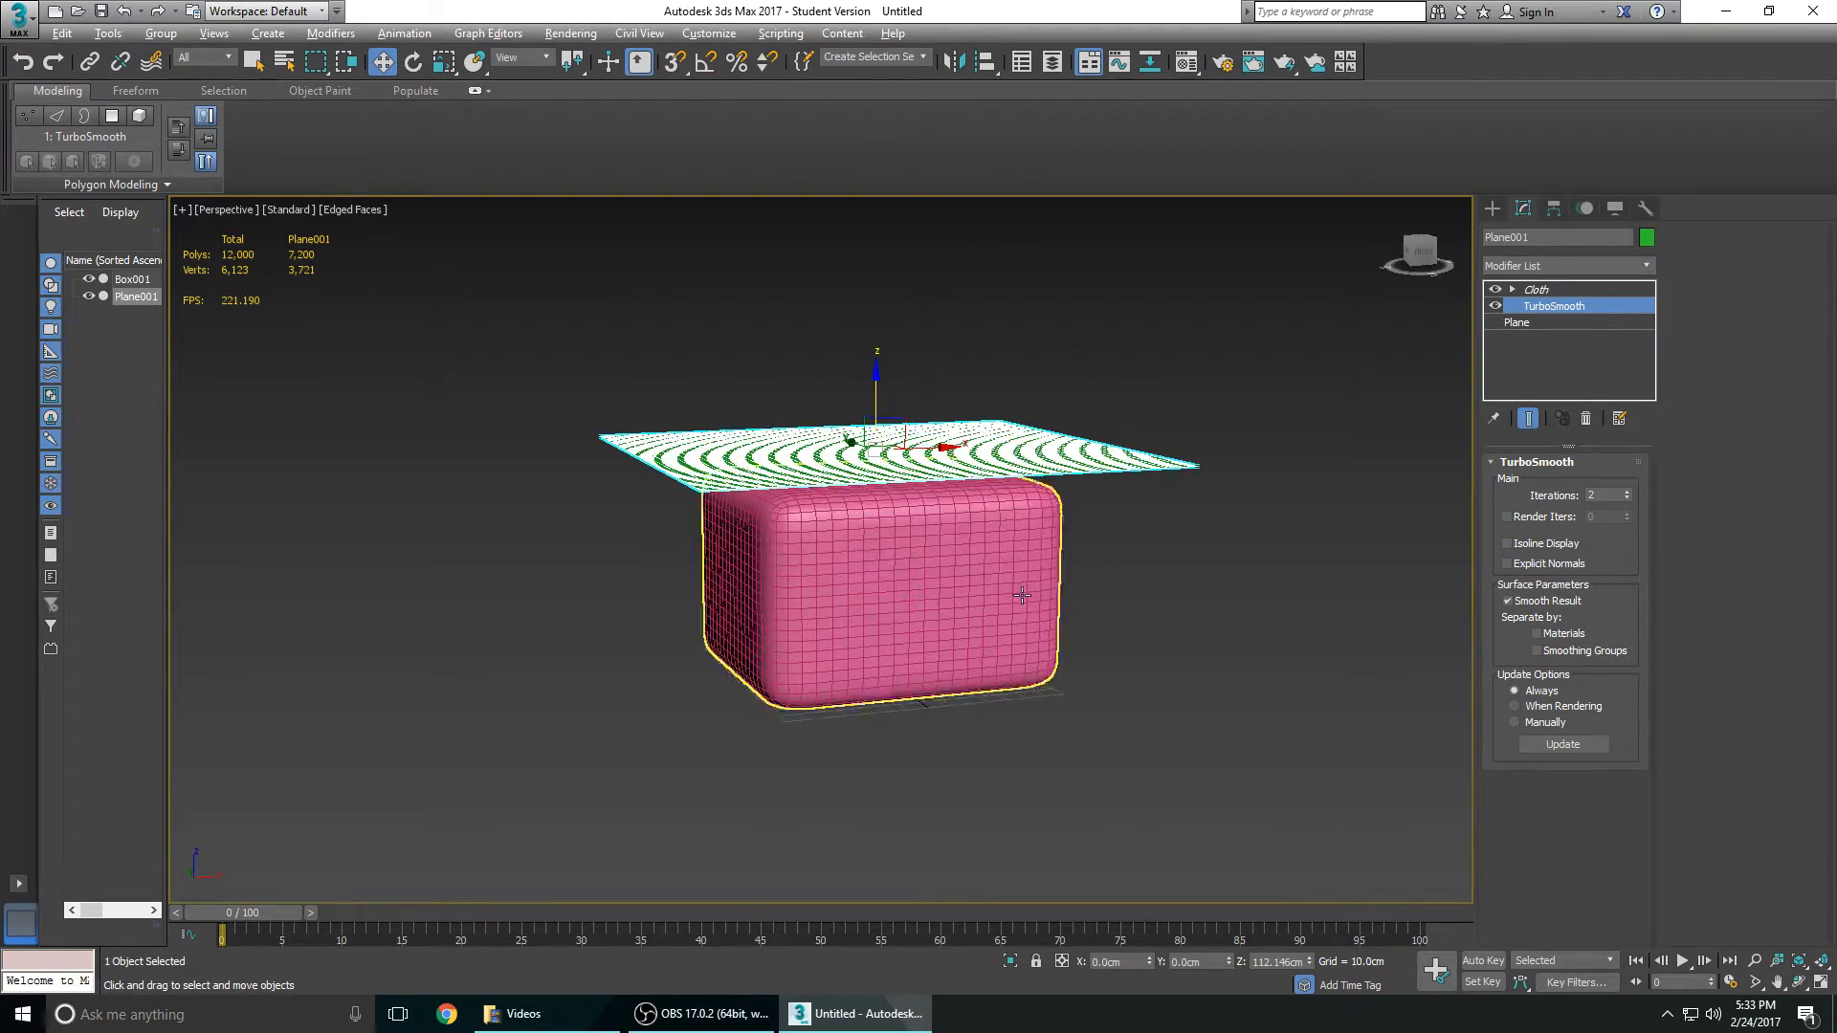
left_click(1557, 291)
middle_click_drag(1223, 495, 1043, 622, "alt")
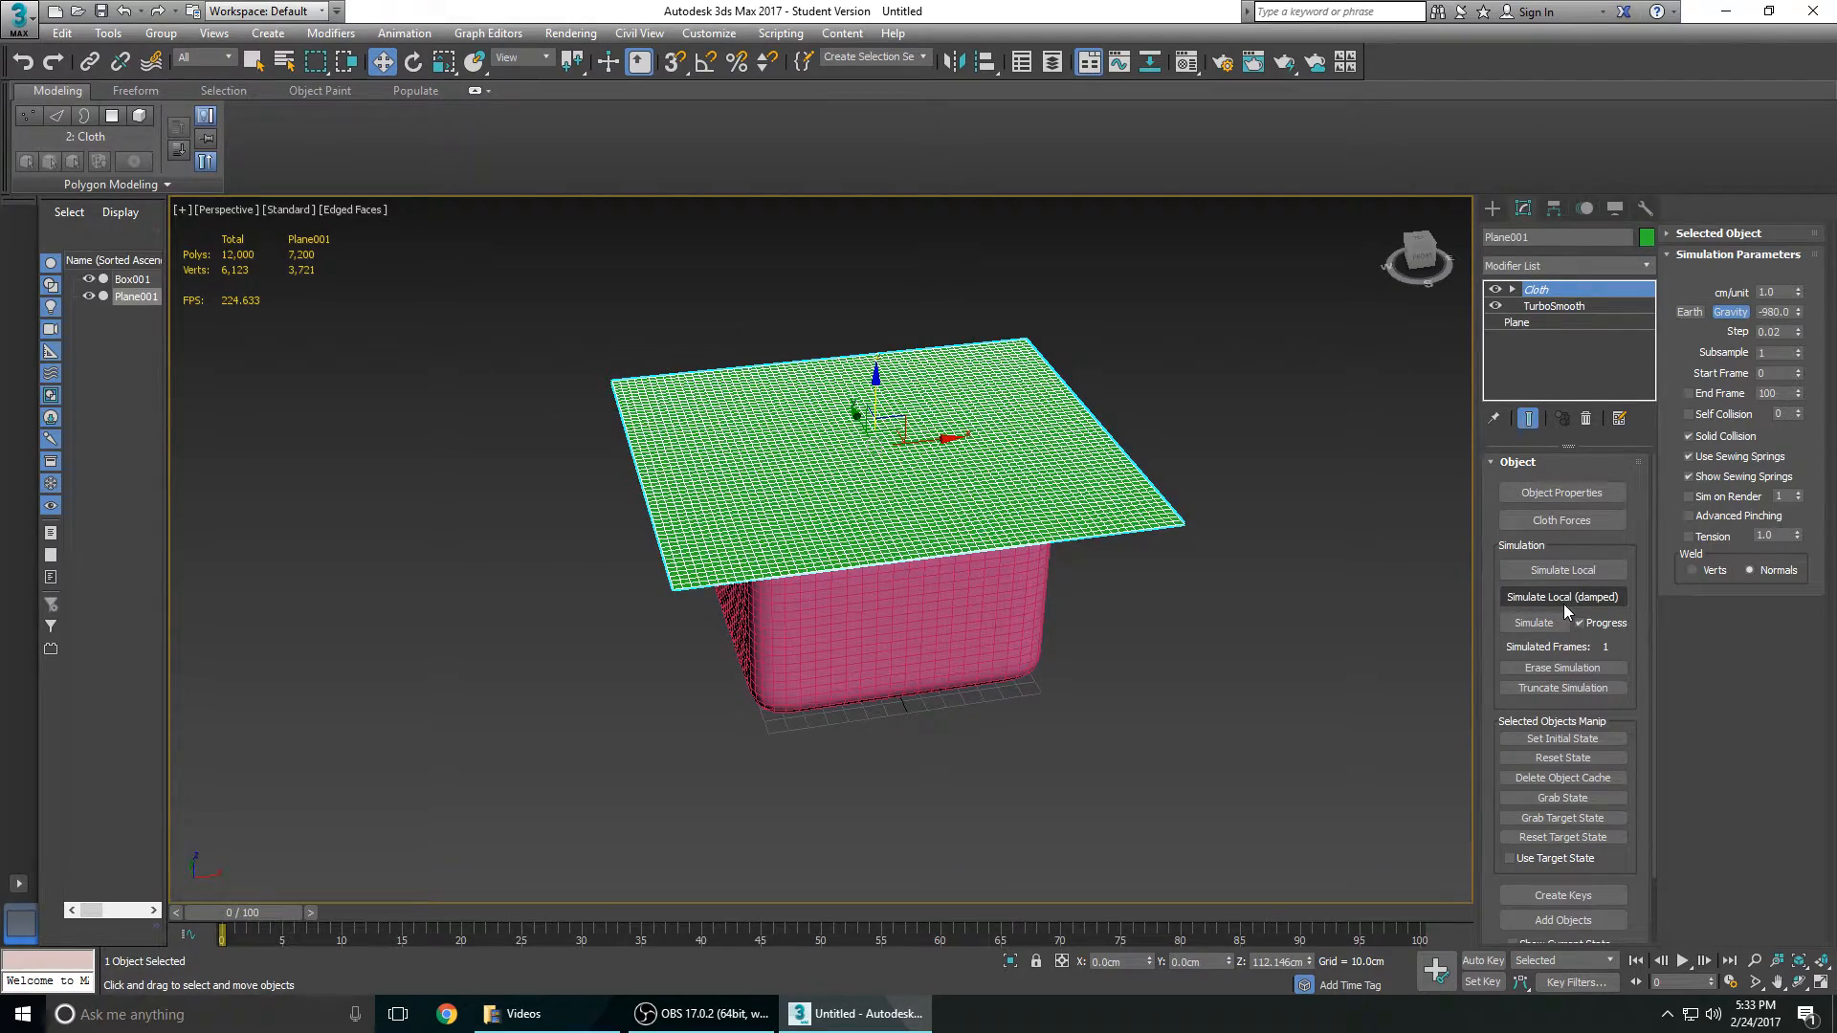
left_click(1564, 597)
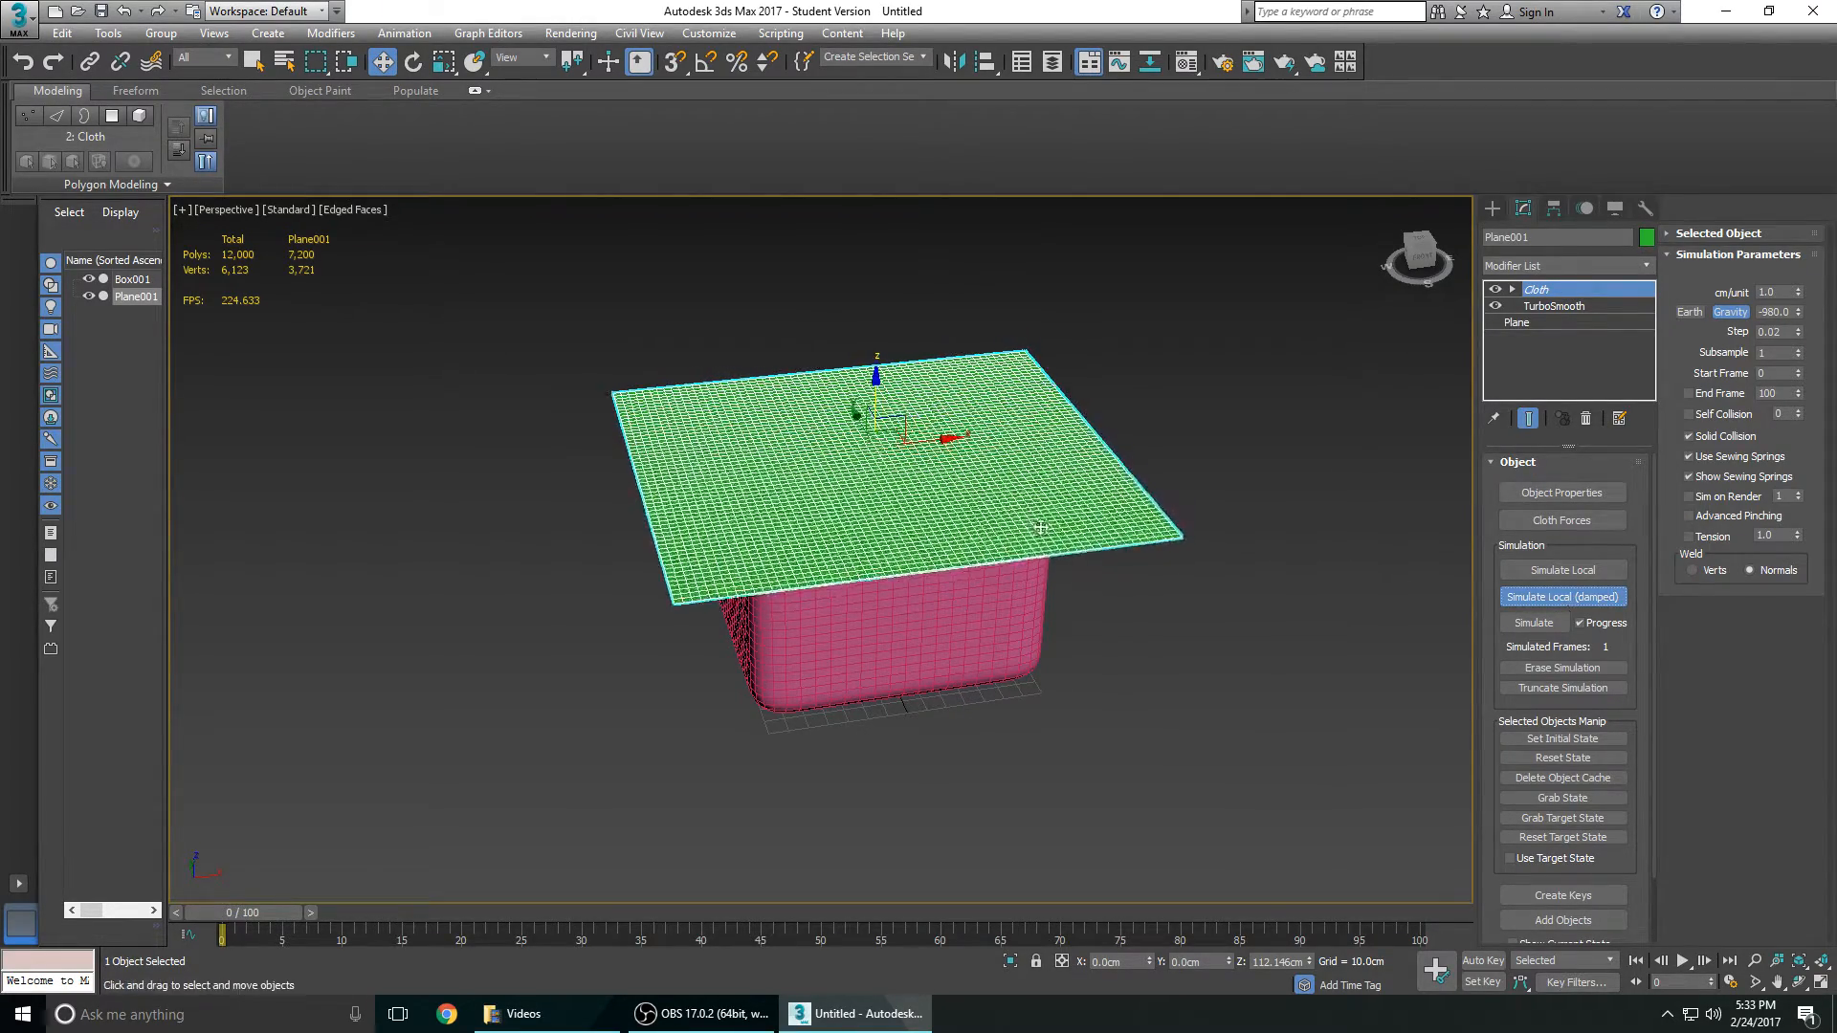
middle_click_drag(1142, 625, 936, 617, "alt")
scroll(919, 615, "up", 4)
scroll(919, 616, "down", 6)
scroll(886, 644, "up", 2)
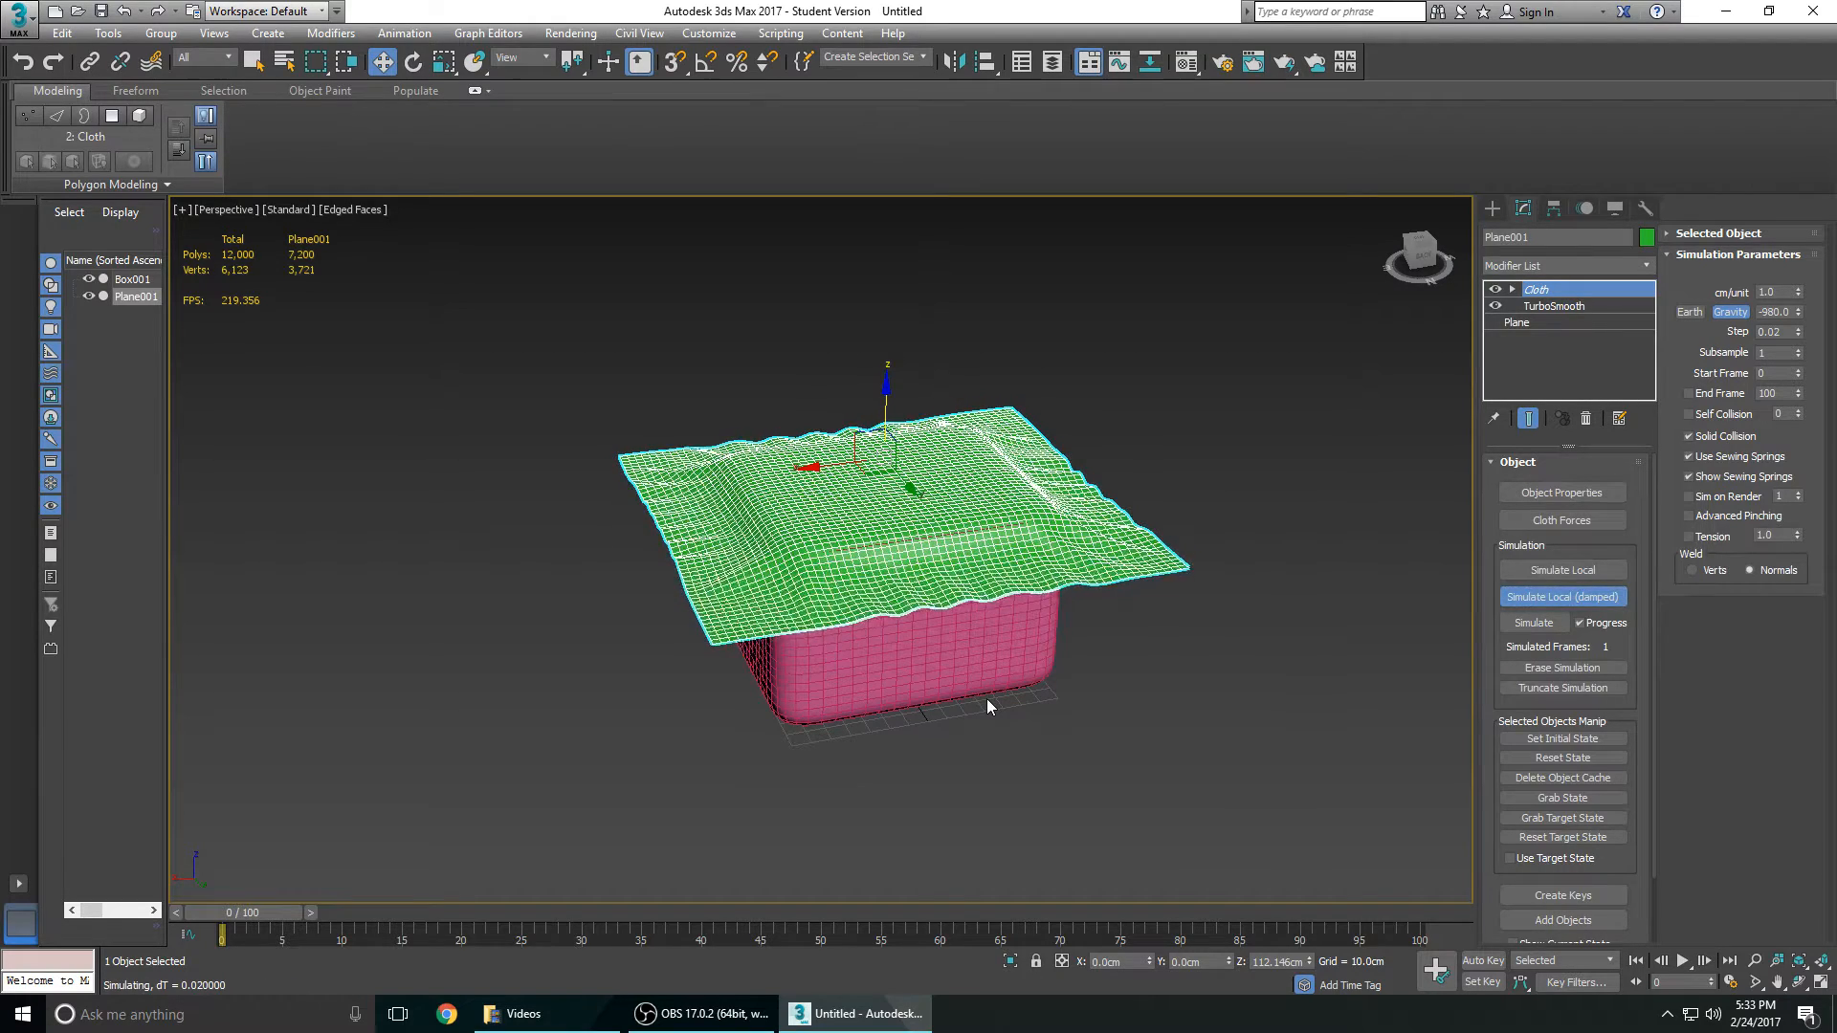
left_click(969, 719)
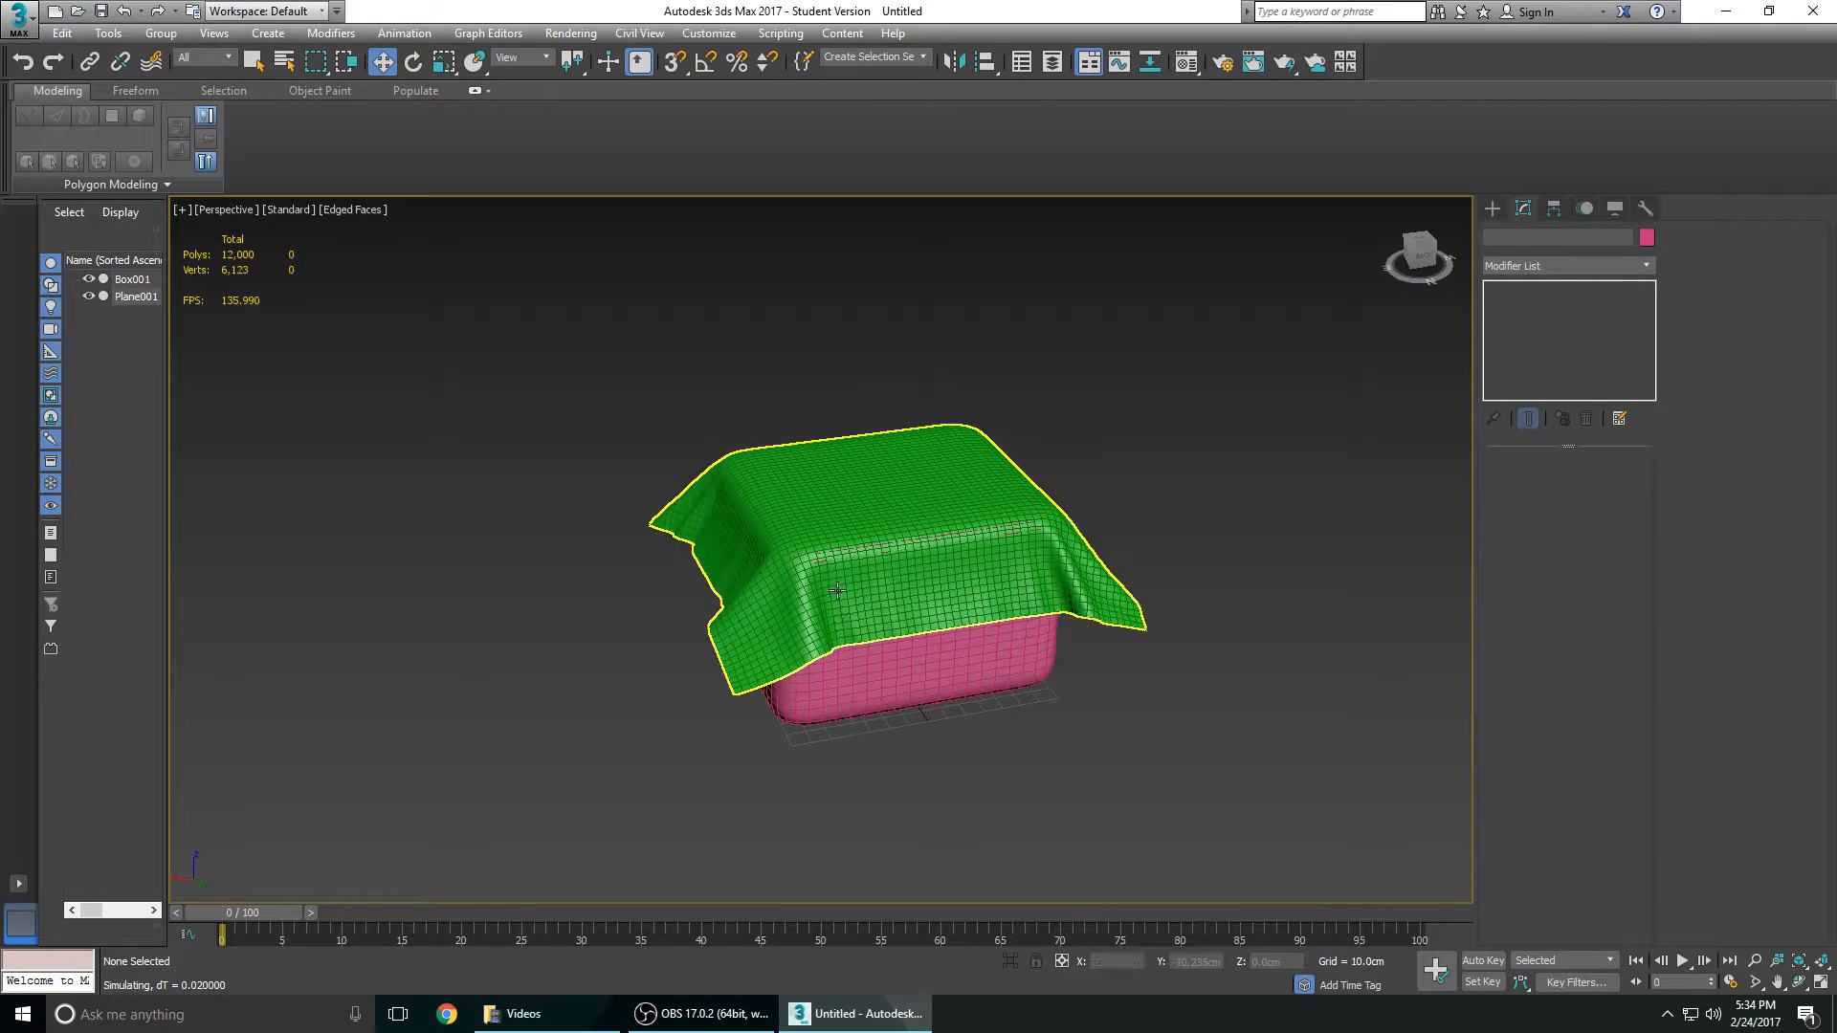
Step: Switch the viewport to Default Shading without edged faces and inspect the draped cloth from several sides
middle_click_drag(830, 617, 689, 563, "alt")
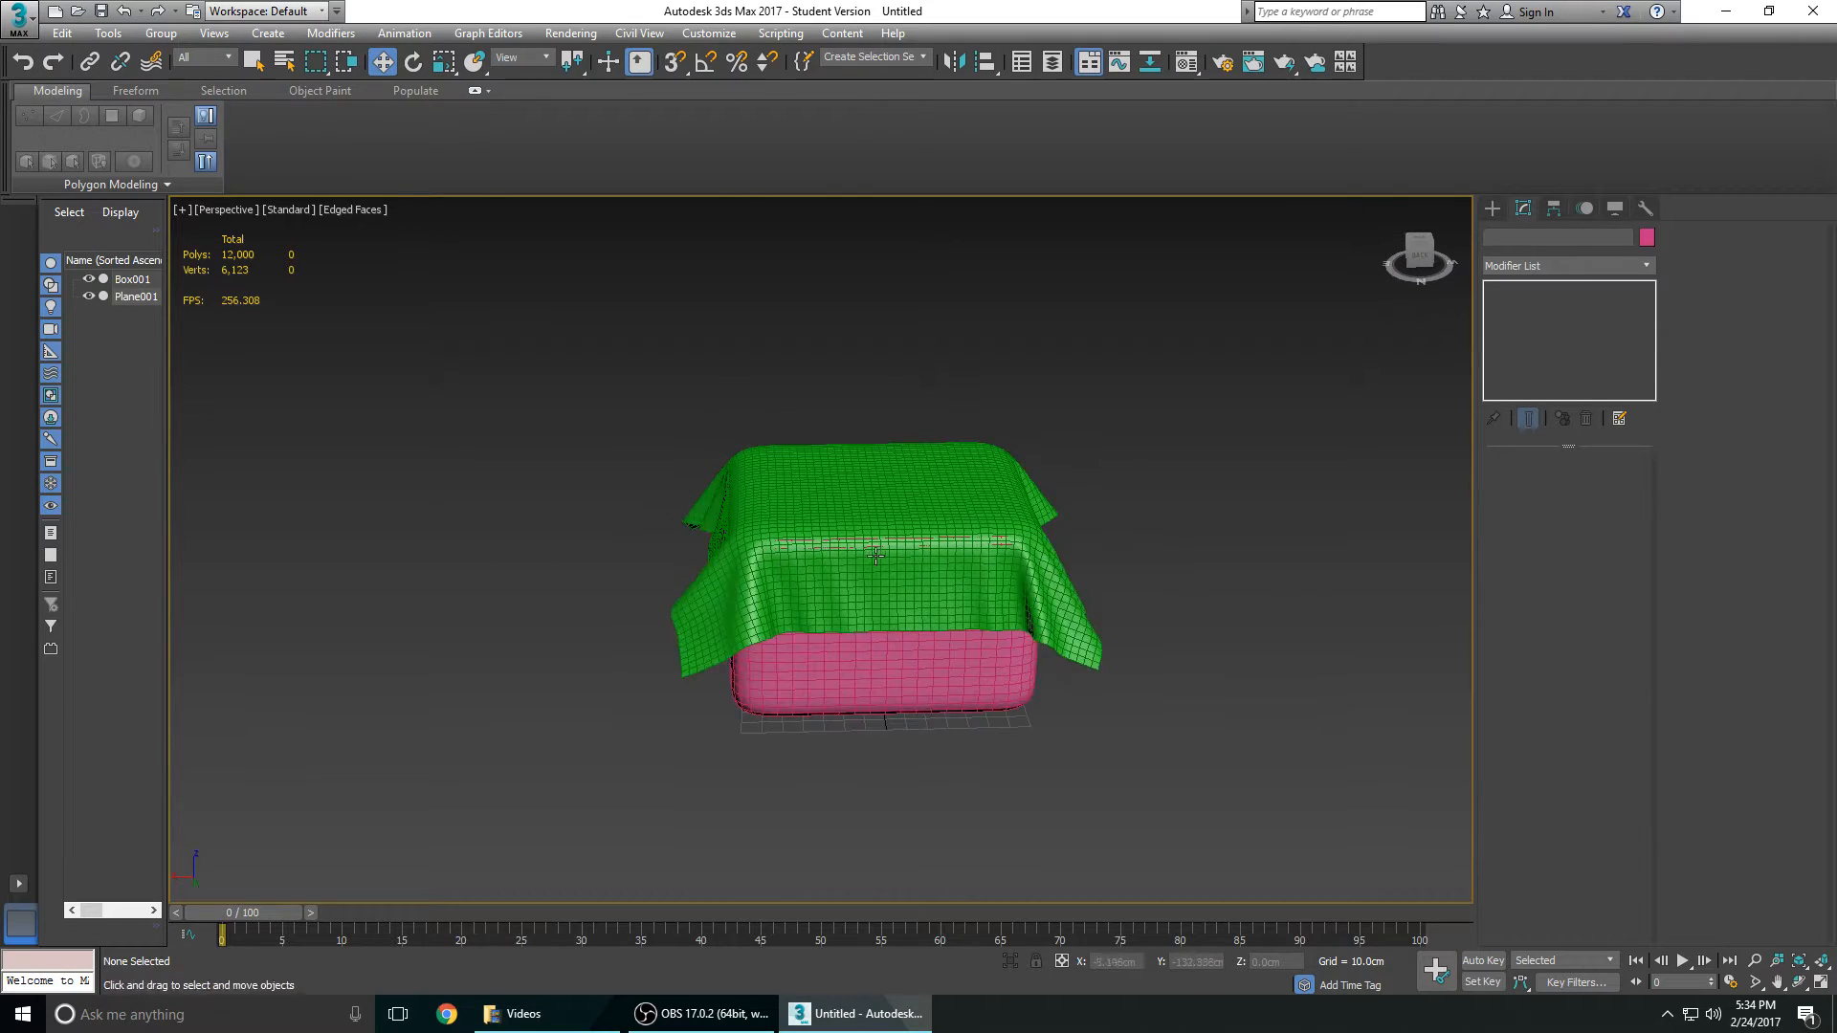
left_click(355, 209)
left_click(383, 406)
mouse_move(864, 542)
middle_mouse_down("alt")
mouse_move(691, 511)
mouse_move(712, 564)
middle_mouse_up("alt")
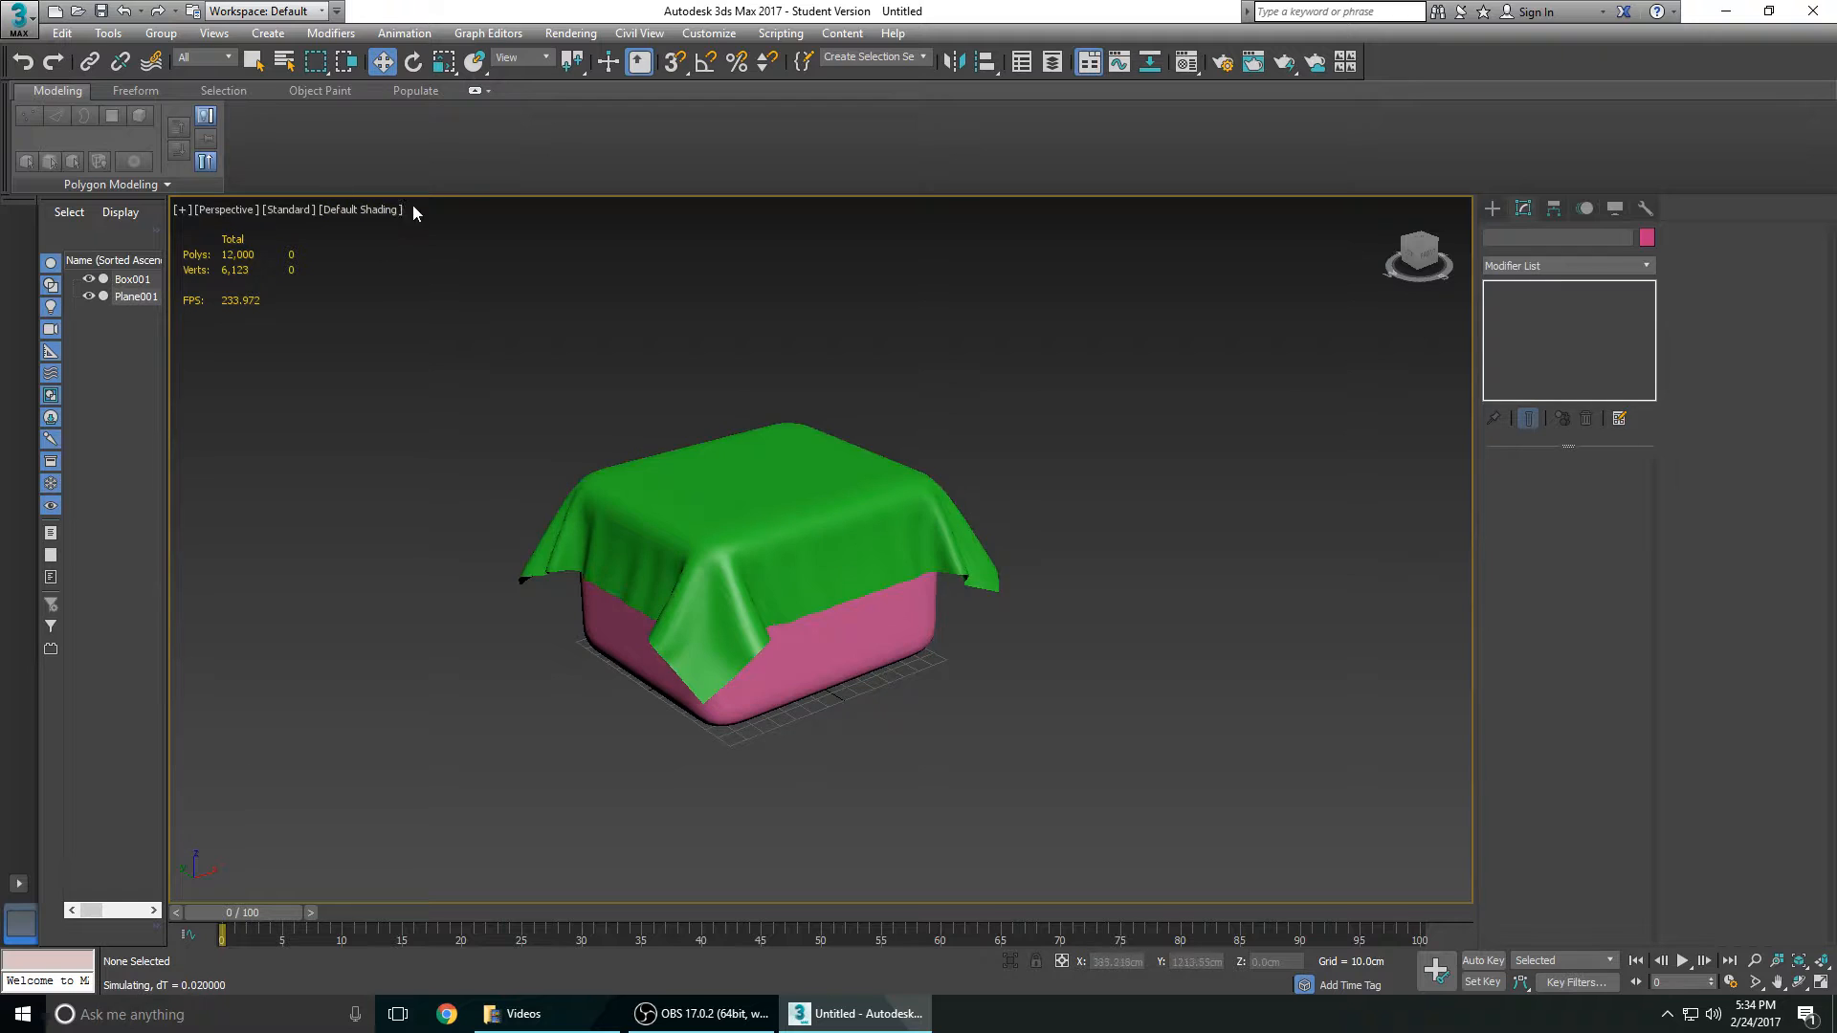
middle_click_drag(757, 506, 823, 522, "alt")
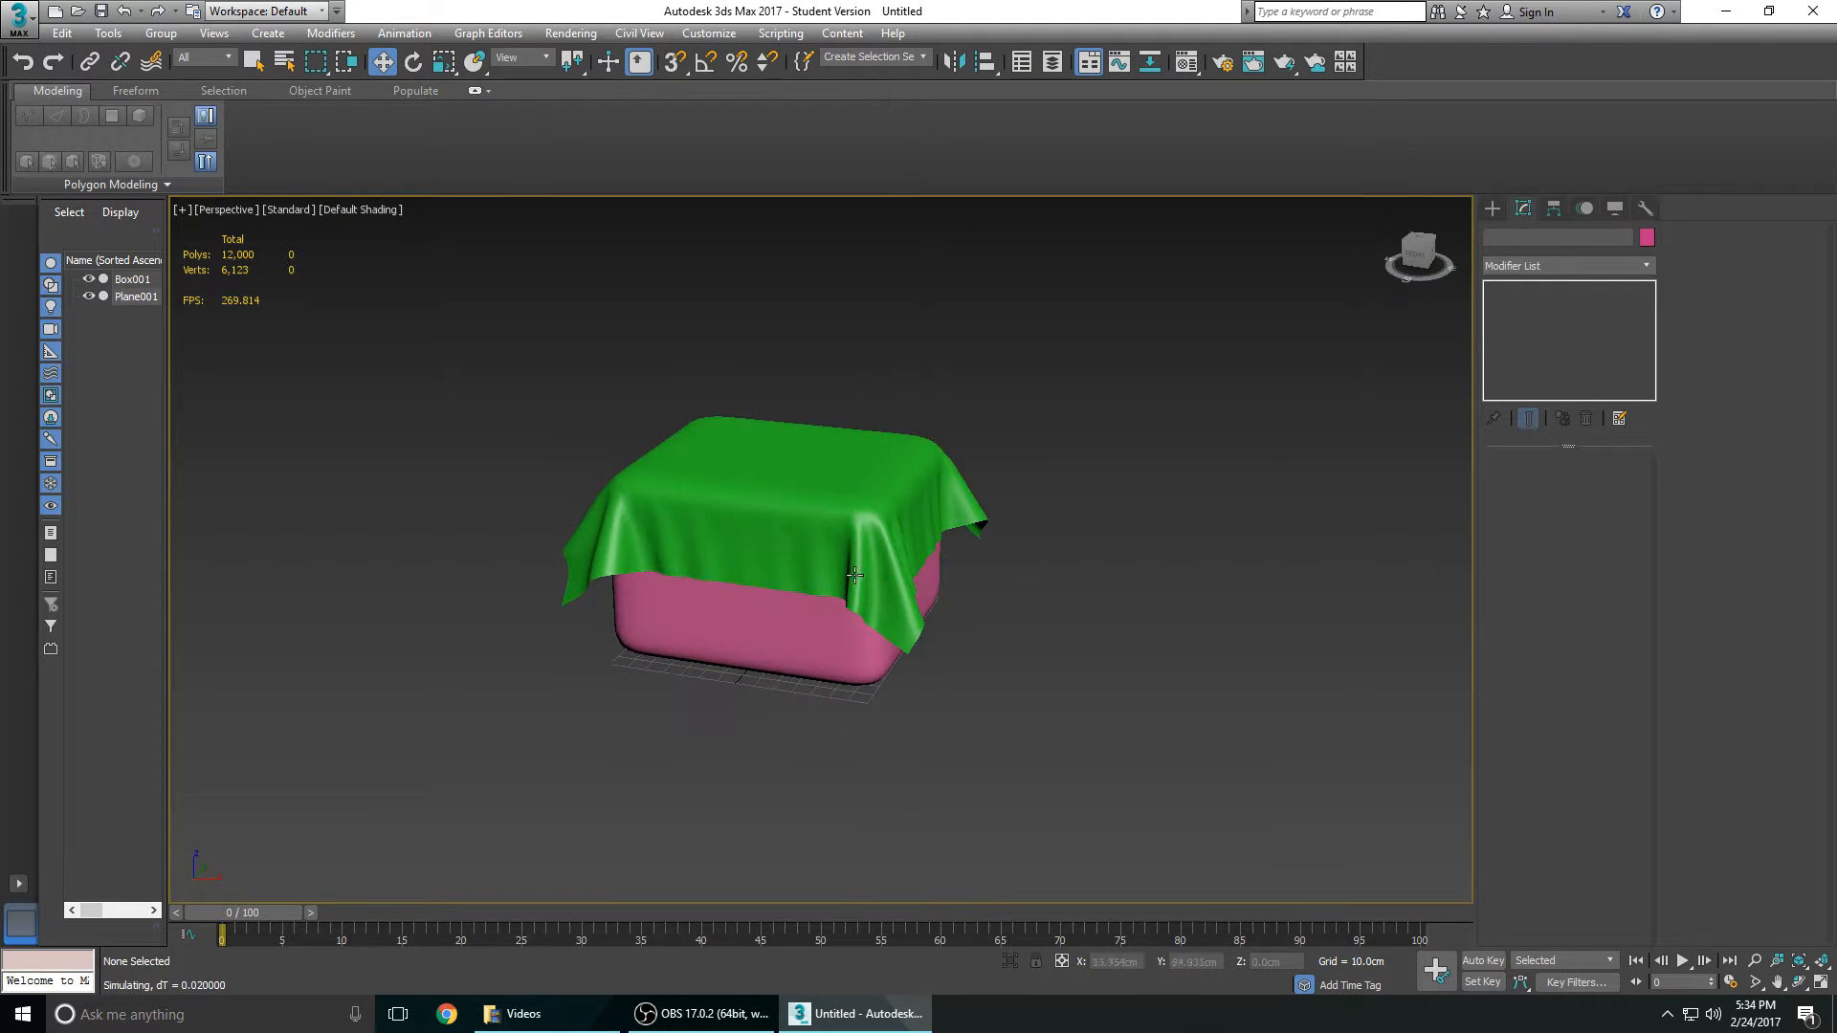
Step: Select the draped cloth, stop its local simulation and reset the cloth's state
left_click(784, 497)
mouse_move(1145, 538)
middle_mouse_down("alt")
mouse_move(1030, 601)
mouse_move(1077, 555)
mouse_move(1060, 496)
mouse_move(1119, 589)
mouse_move(955, 593)
mouse_move(824, 545)
mouse_move(842, 572)
mouse_move(751, 595)
mouse_move(918, 589)
mouse_move(807, 566)
mouse_move(931, 603)
mouse_move(820, 612)
mouse_move(1050, 570)
middle_mouse_up("alt")
left_click(1554, 574)
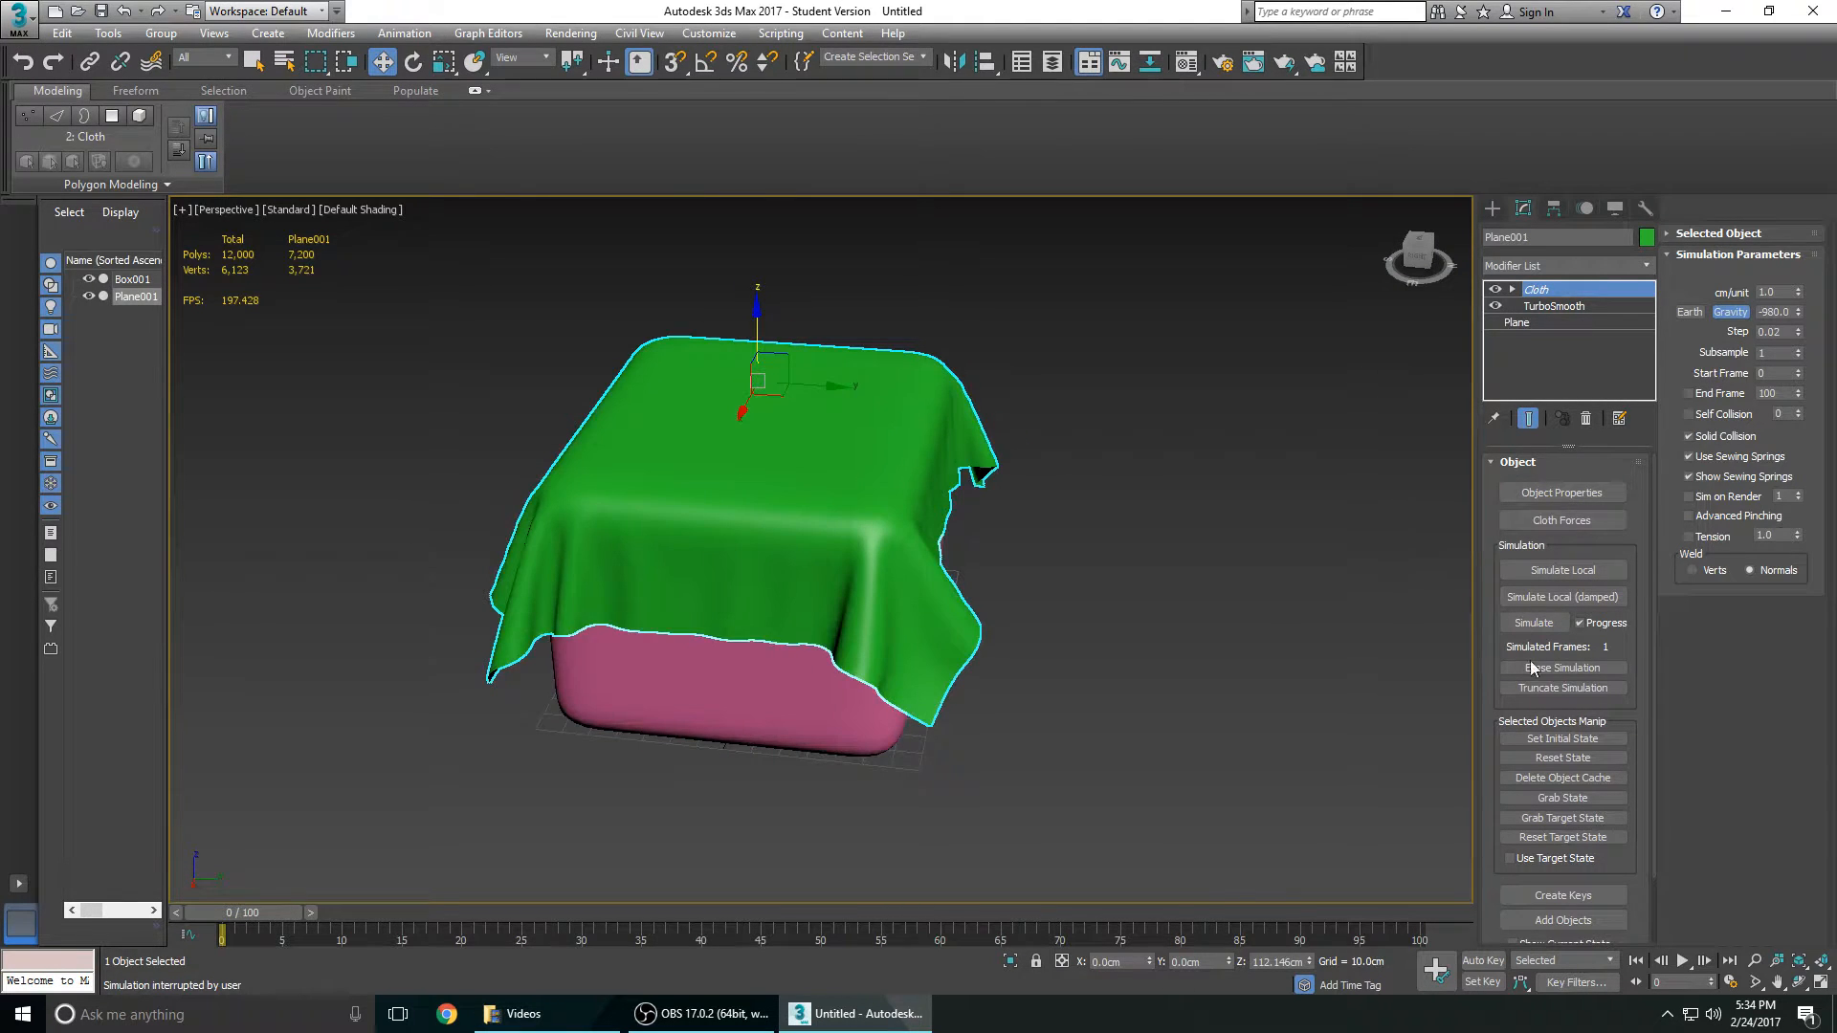
left_click(1569, 756)
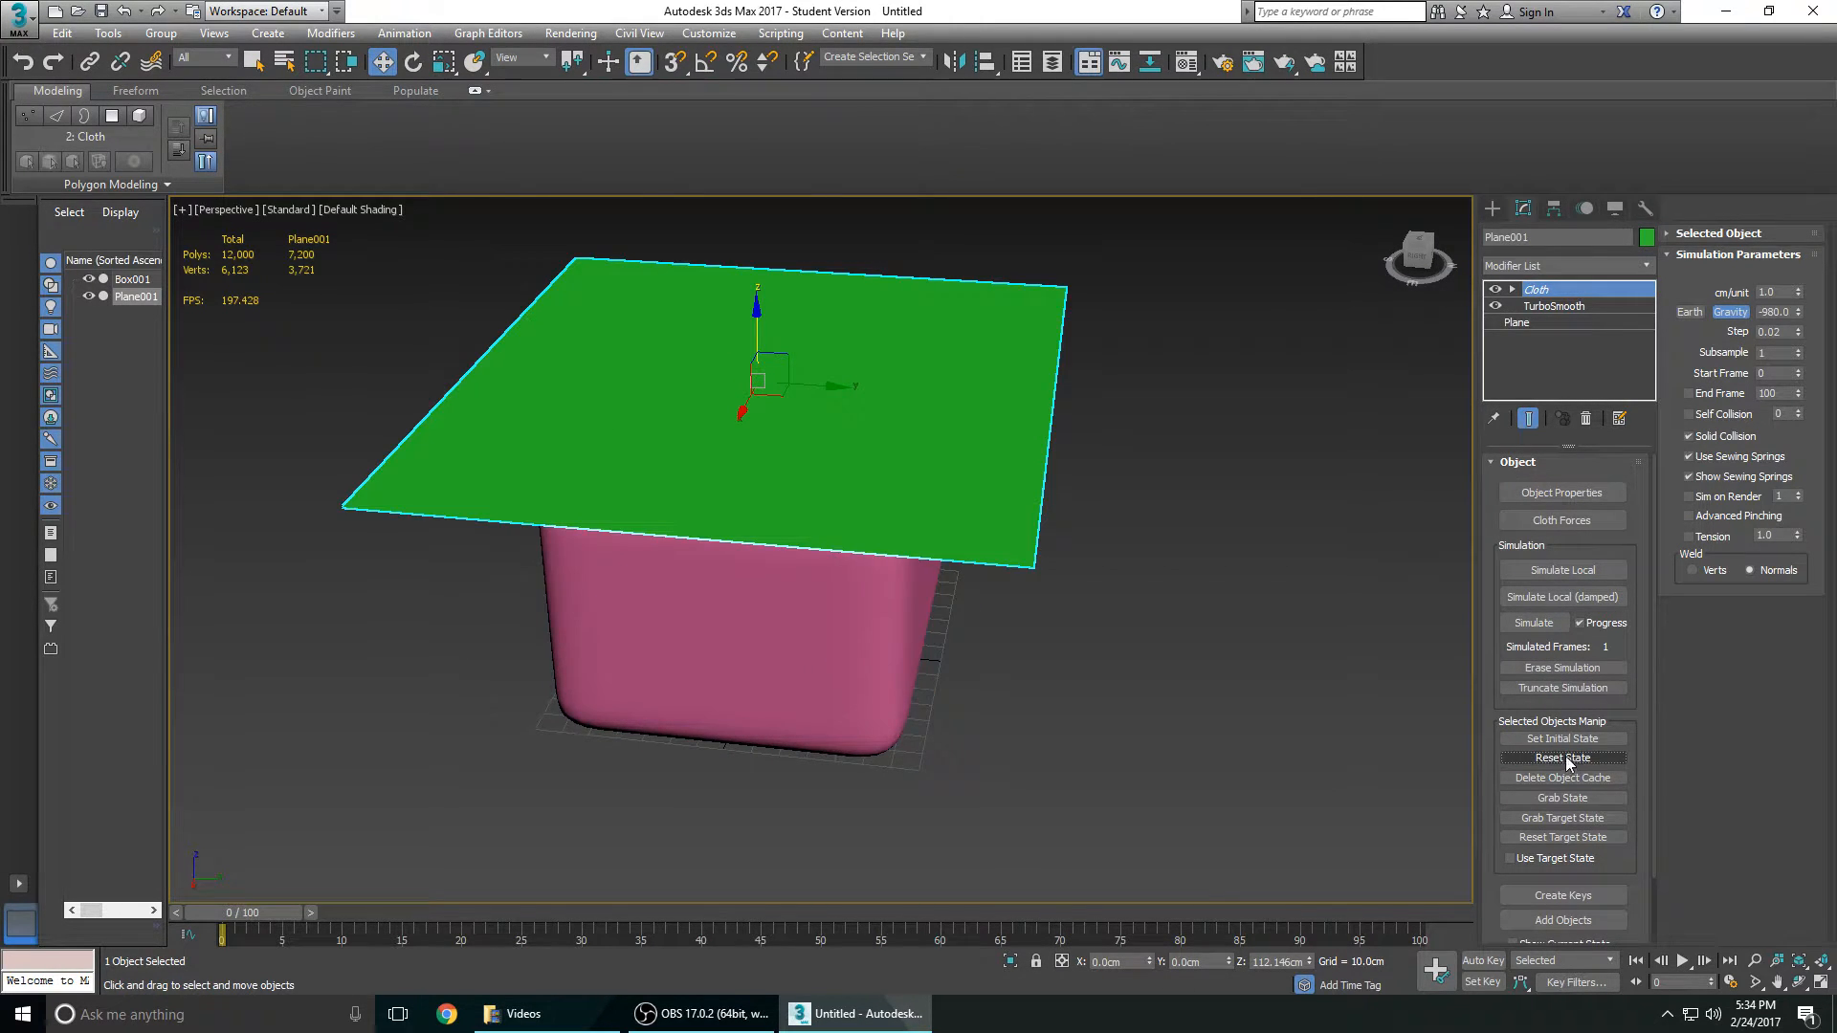
left_click(1565, 756)
middle_click_drag(1378, 670, 1201, 614, "alt")
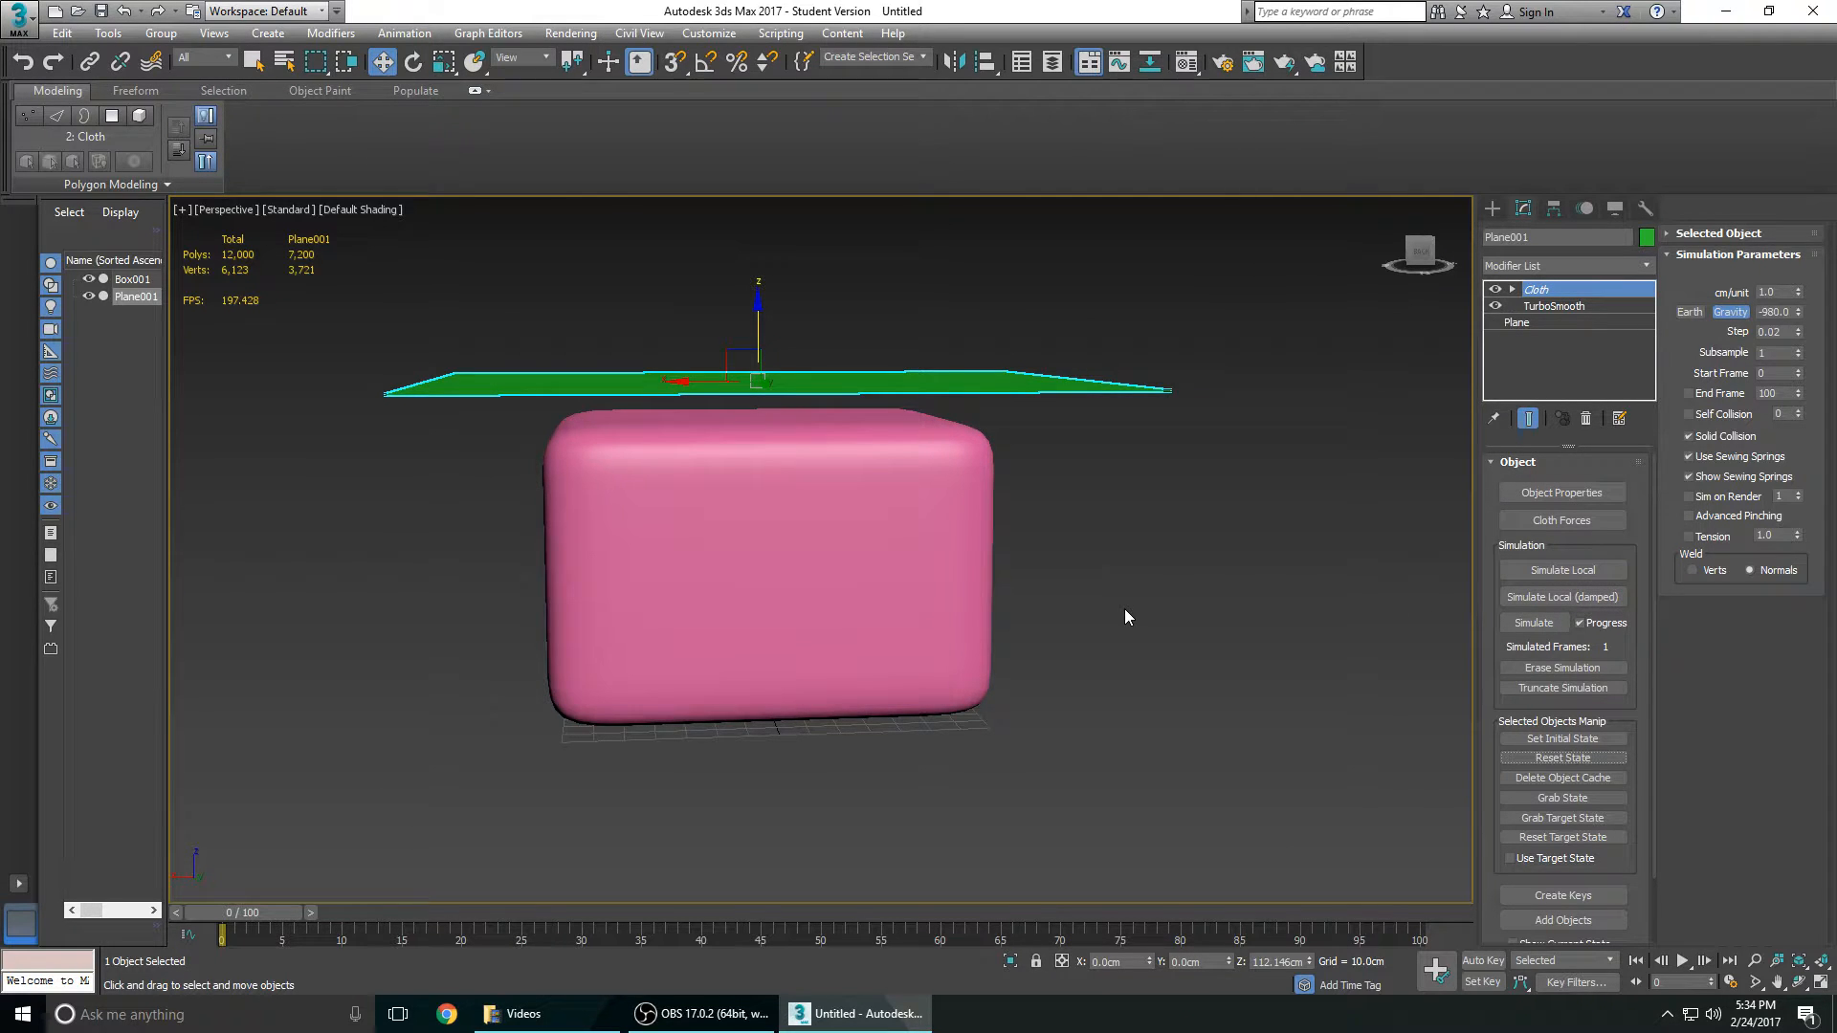
middle_click_drag(955, 533, 1154, 500, "alt")
mouse_move(1023, 571)
middle_mouse_down("alt")
mouse_move(988, 597)
mouse_move(992, 571)
middle_mouse_up("alt")
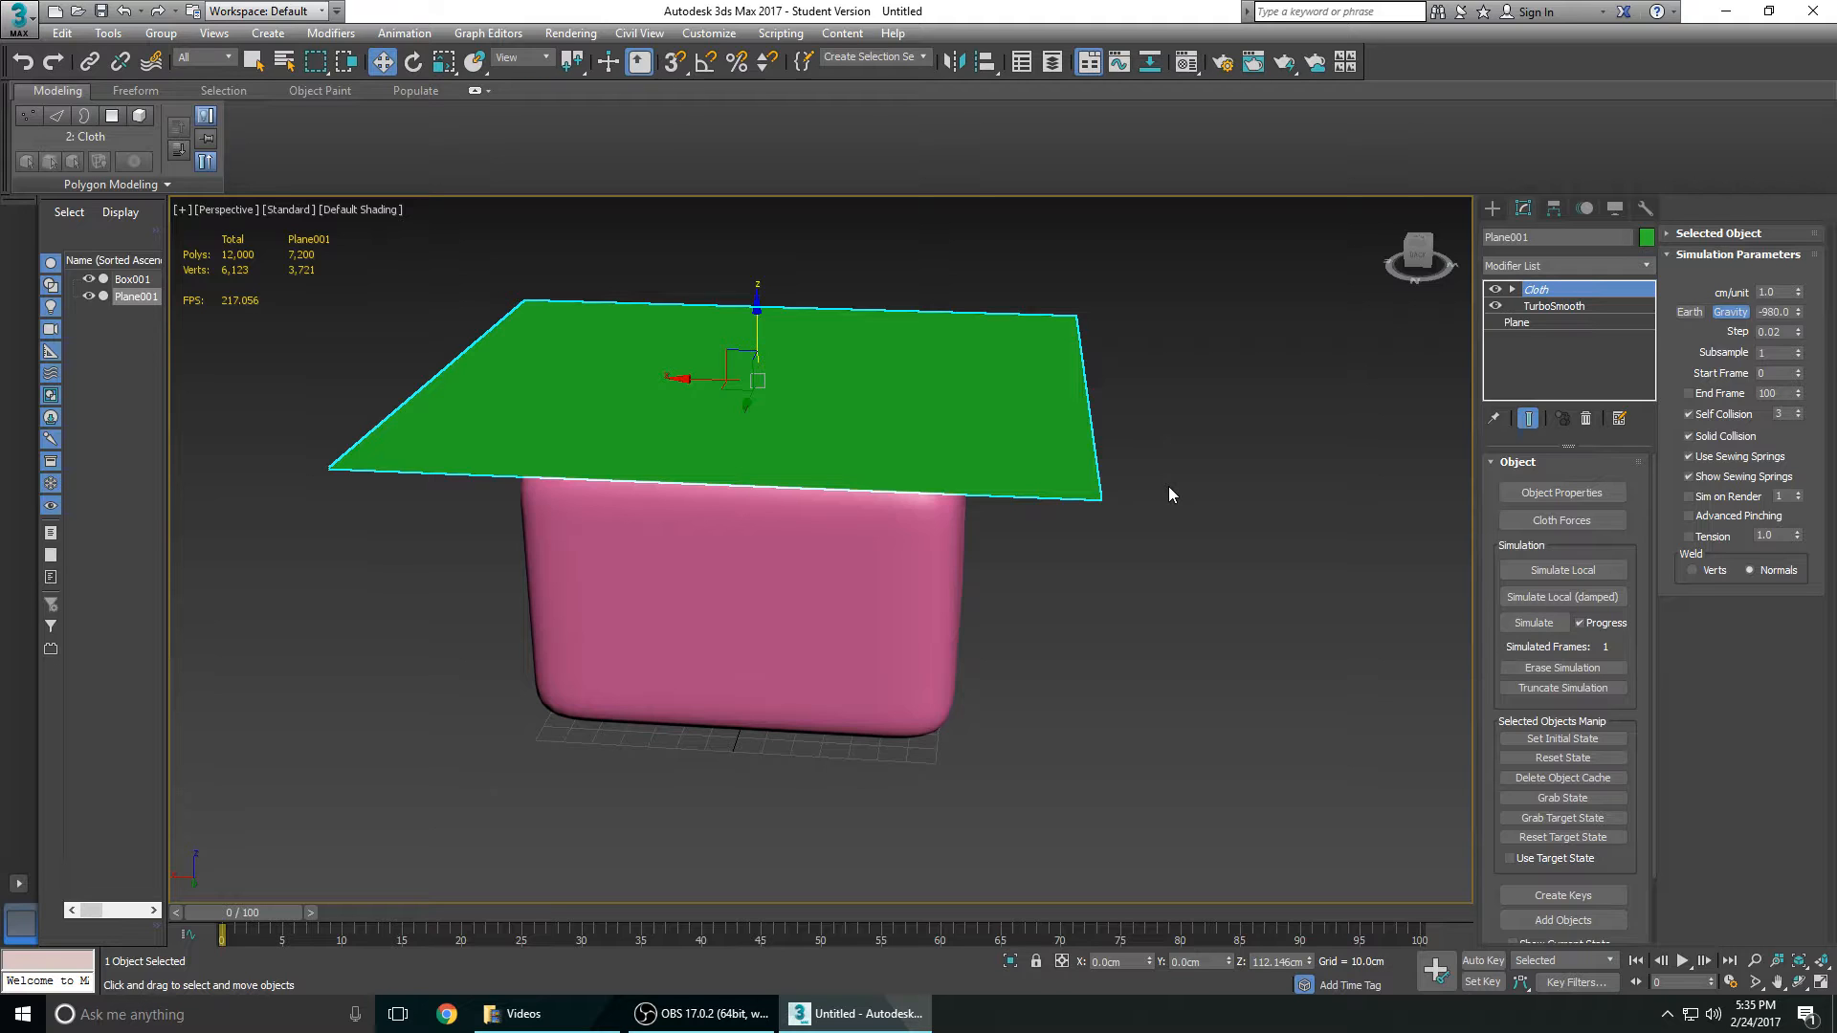
Step: Start a damped local simulation of the plane from its Cloth modifier and check the cloth forces dialog while it runs
left_click(1565, 603)
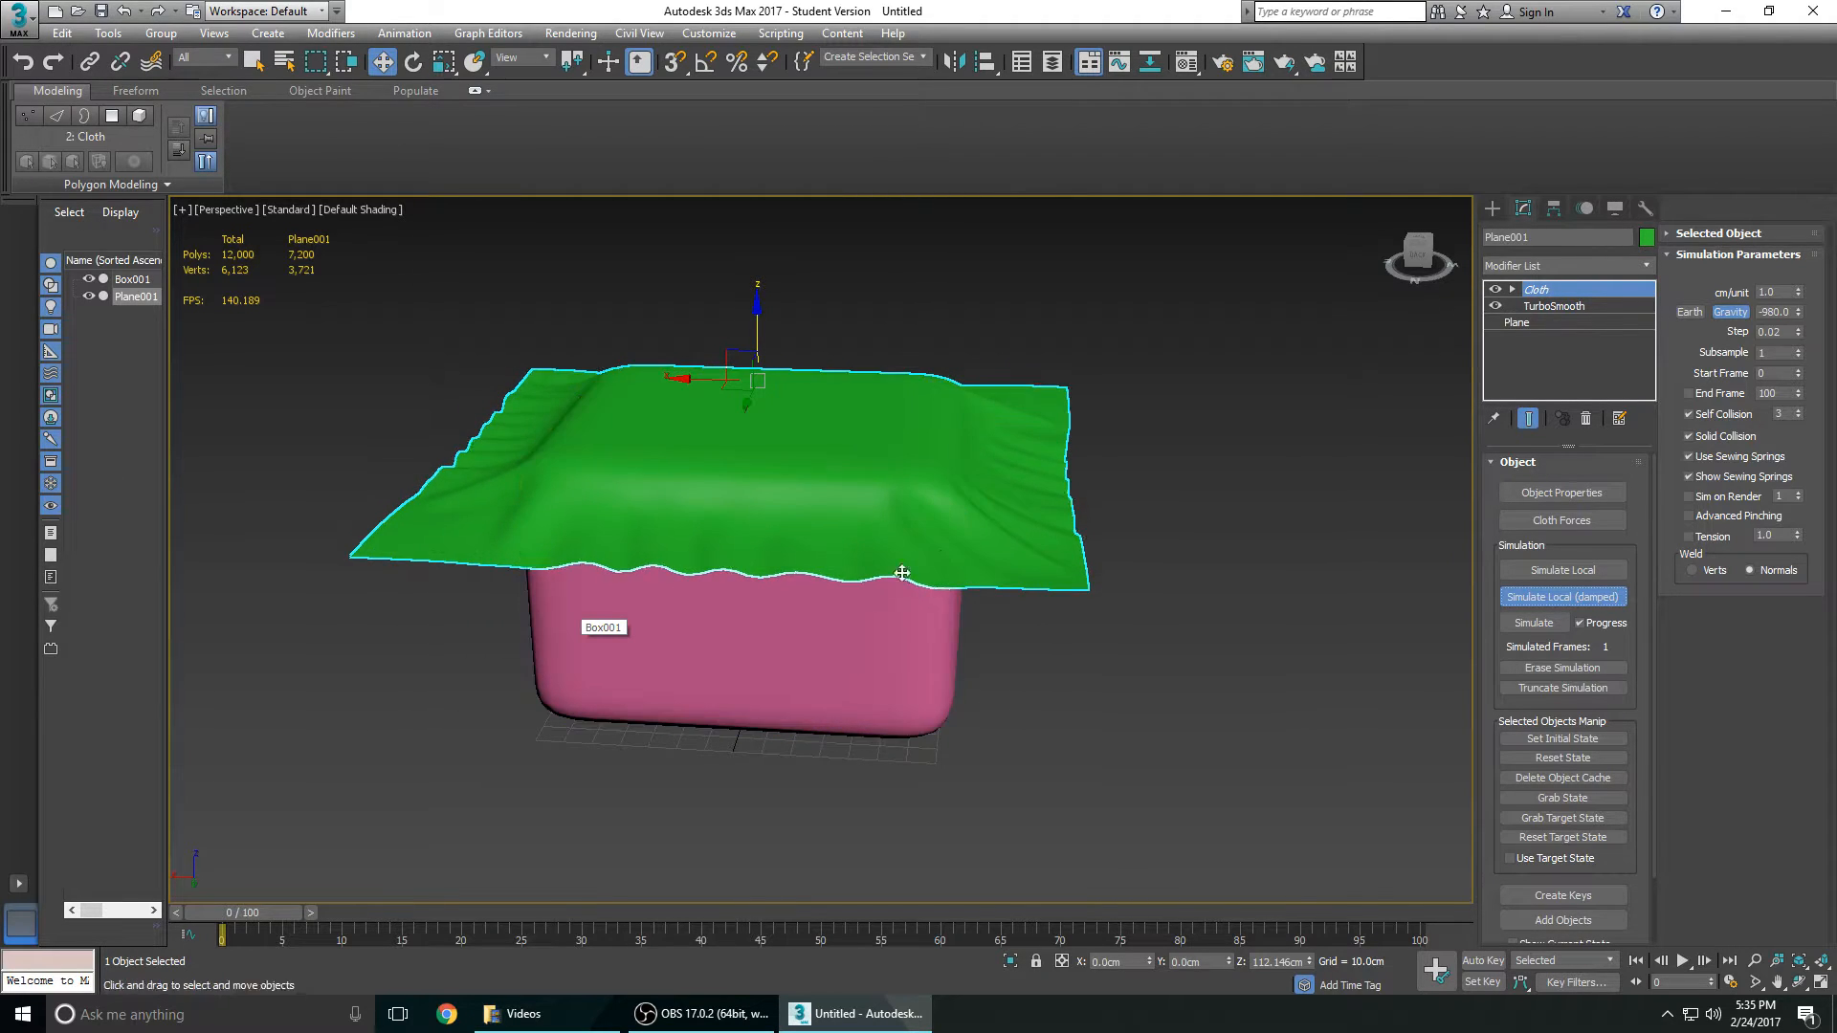
middle_click_drag(1128, 514, 899, 517, "alt")
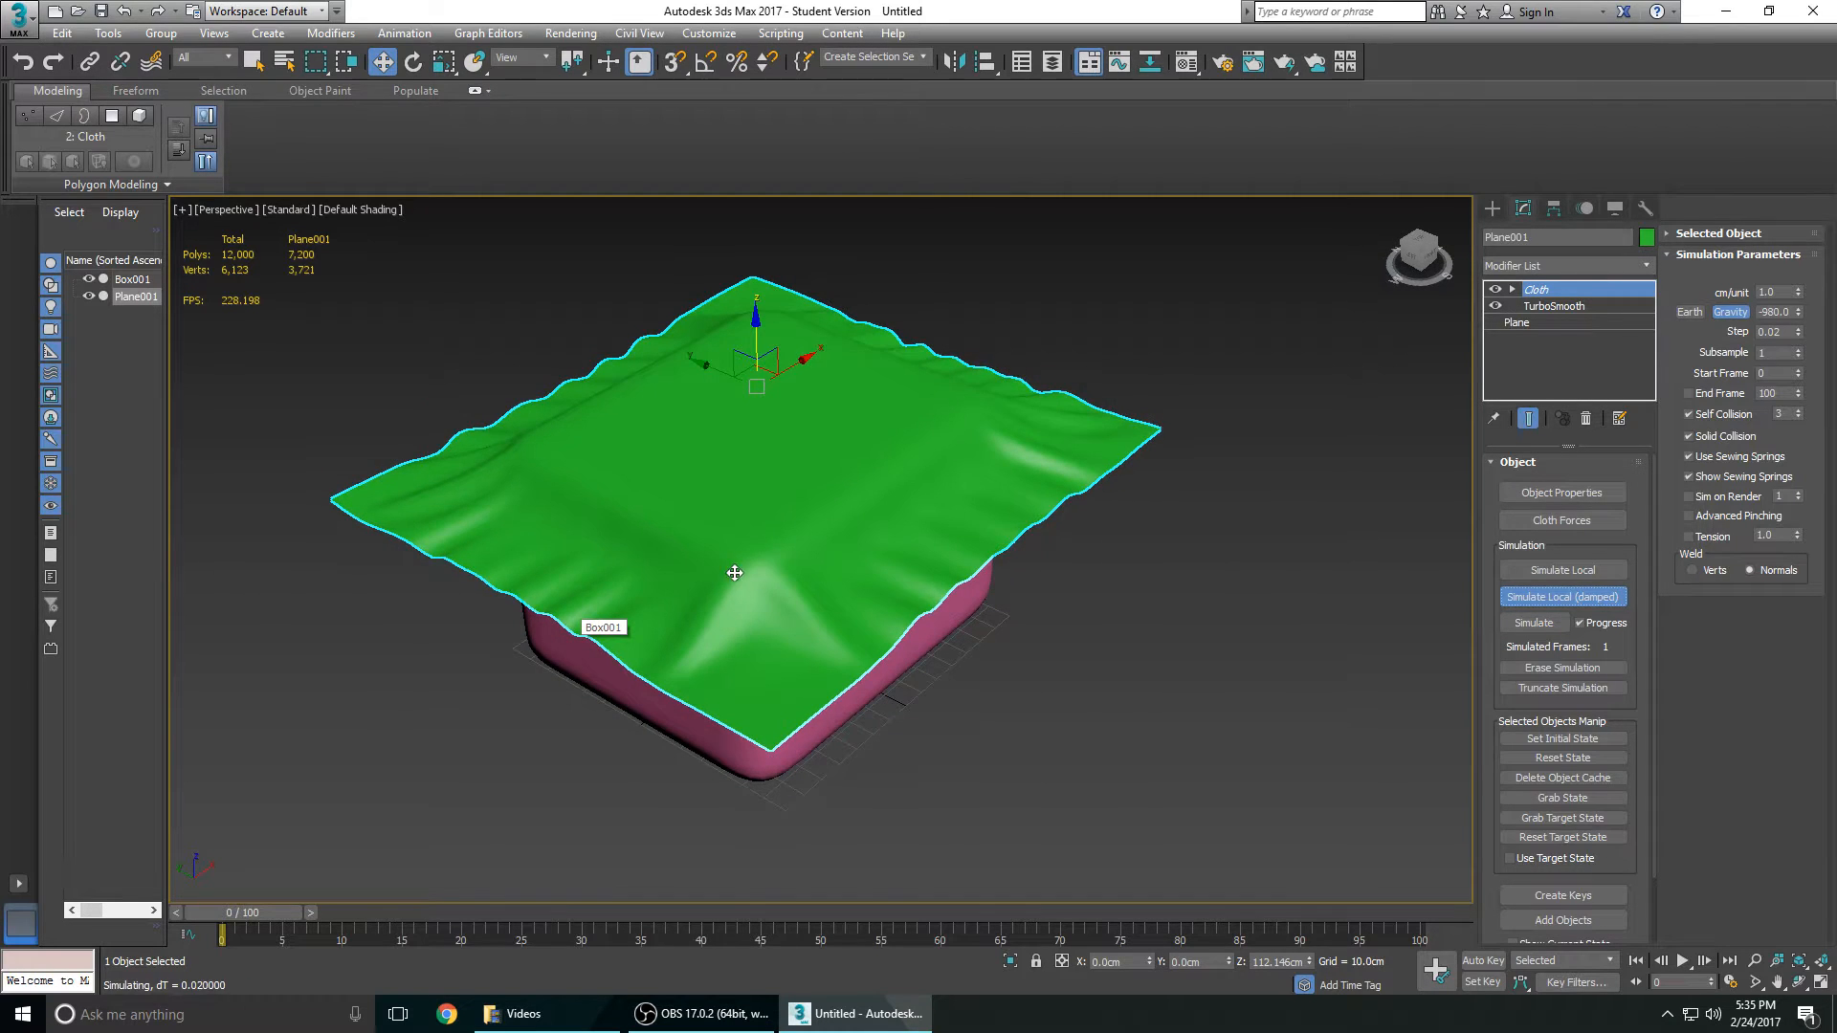
middle_click_drag(730, 574, 962, 579, "alt")
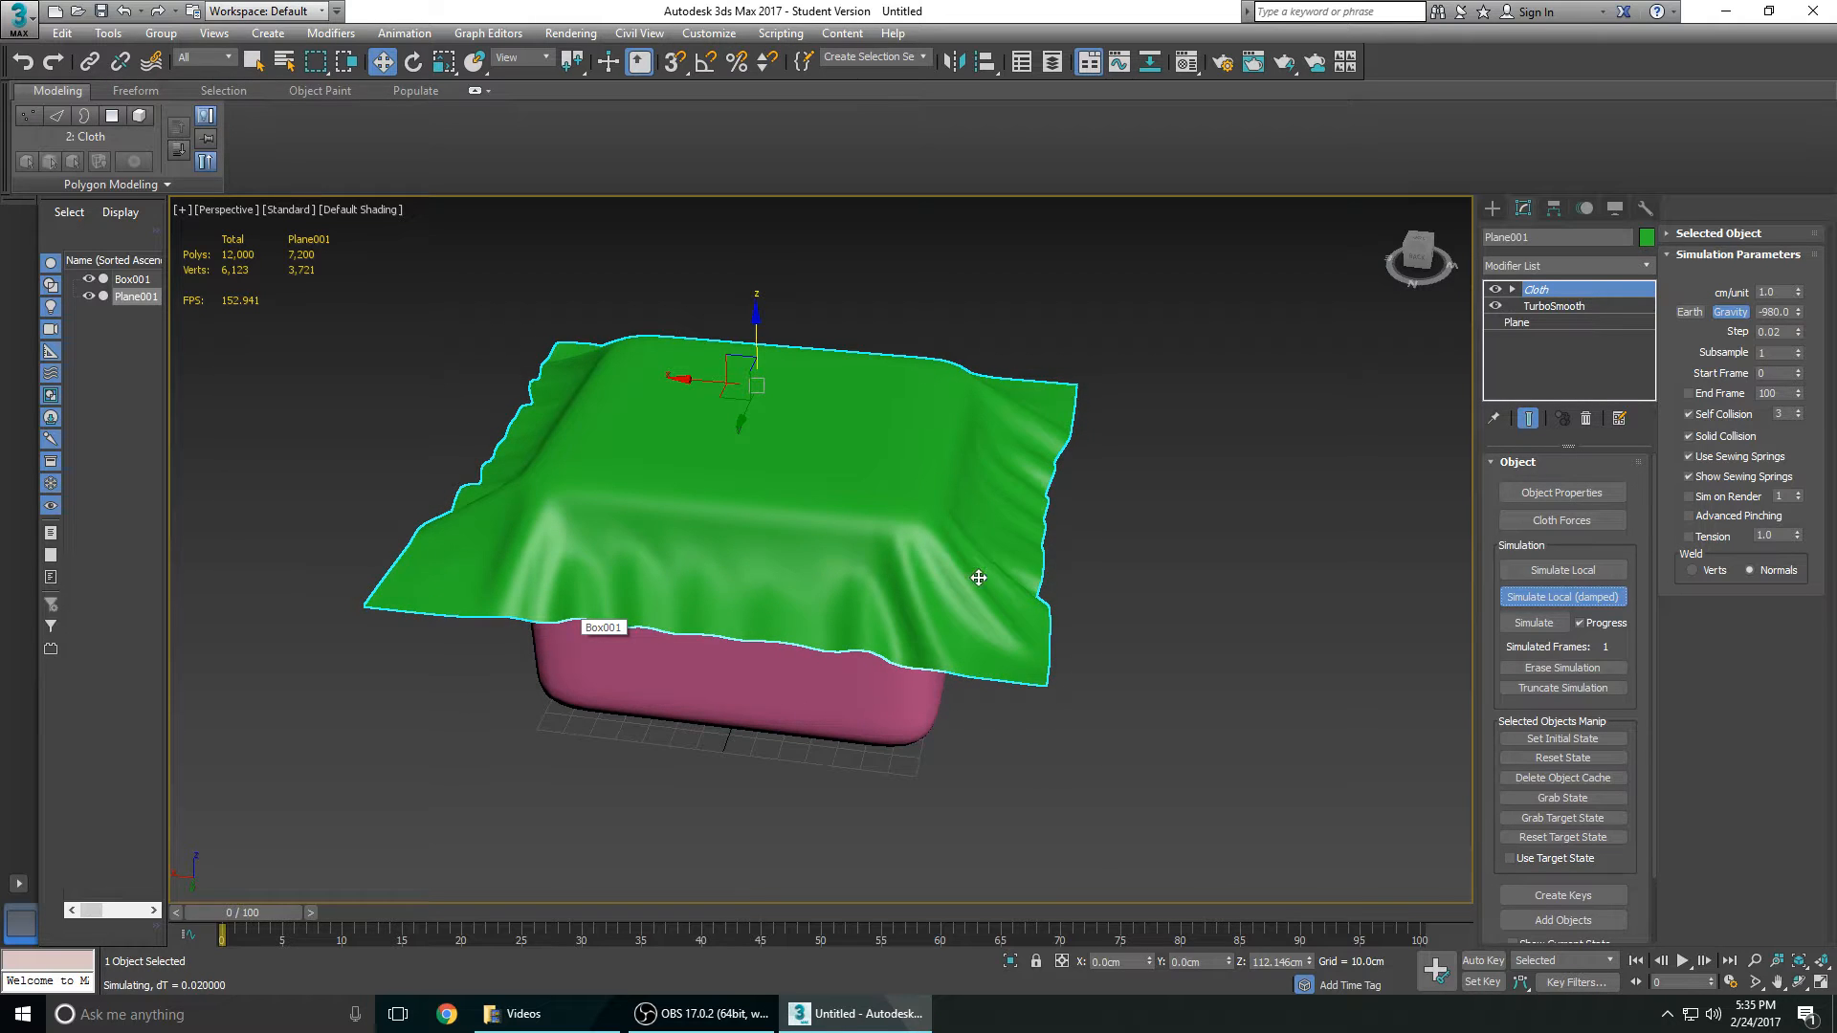
left_click(1571, 520)
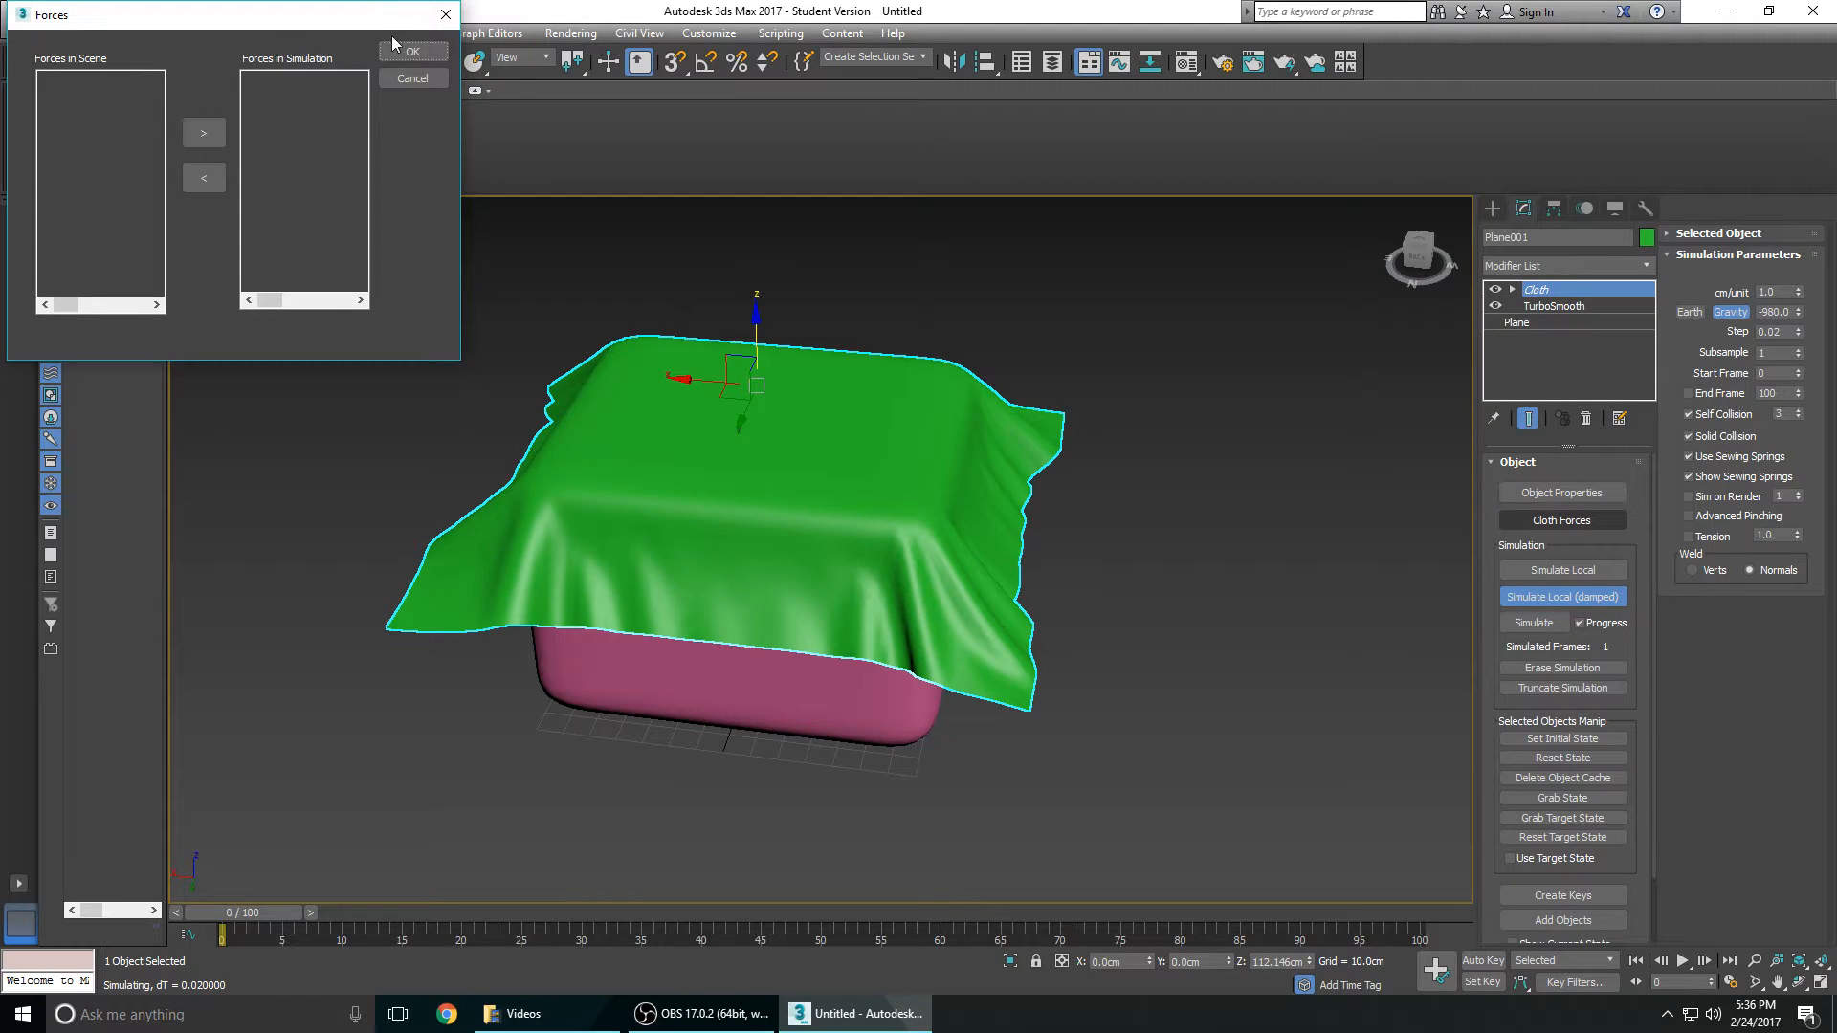
left_click(414, 54)
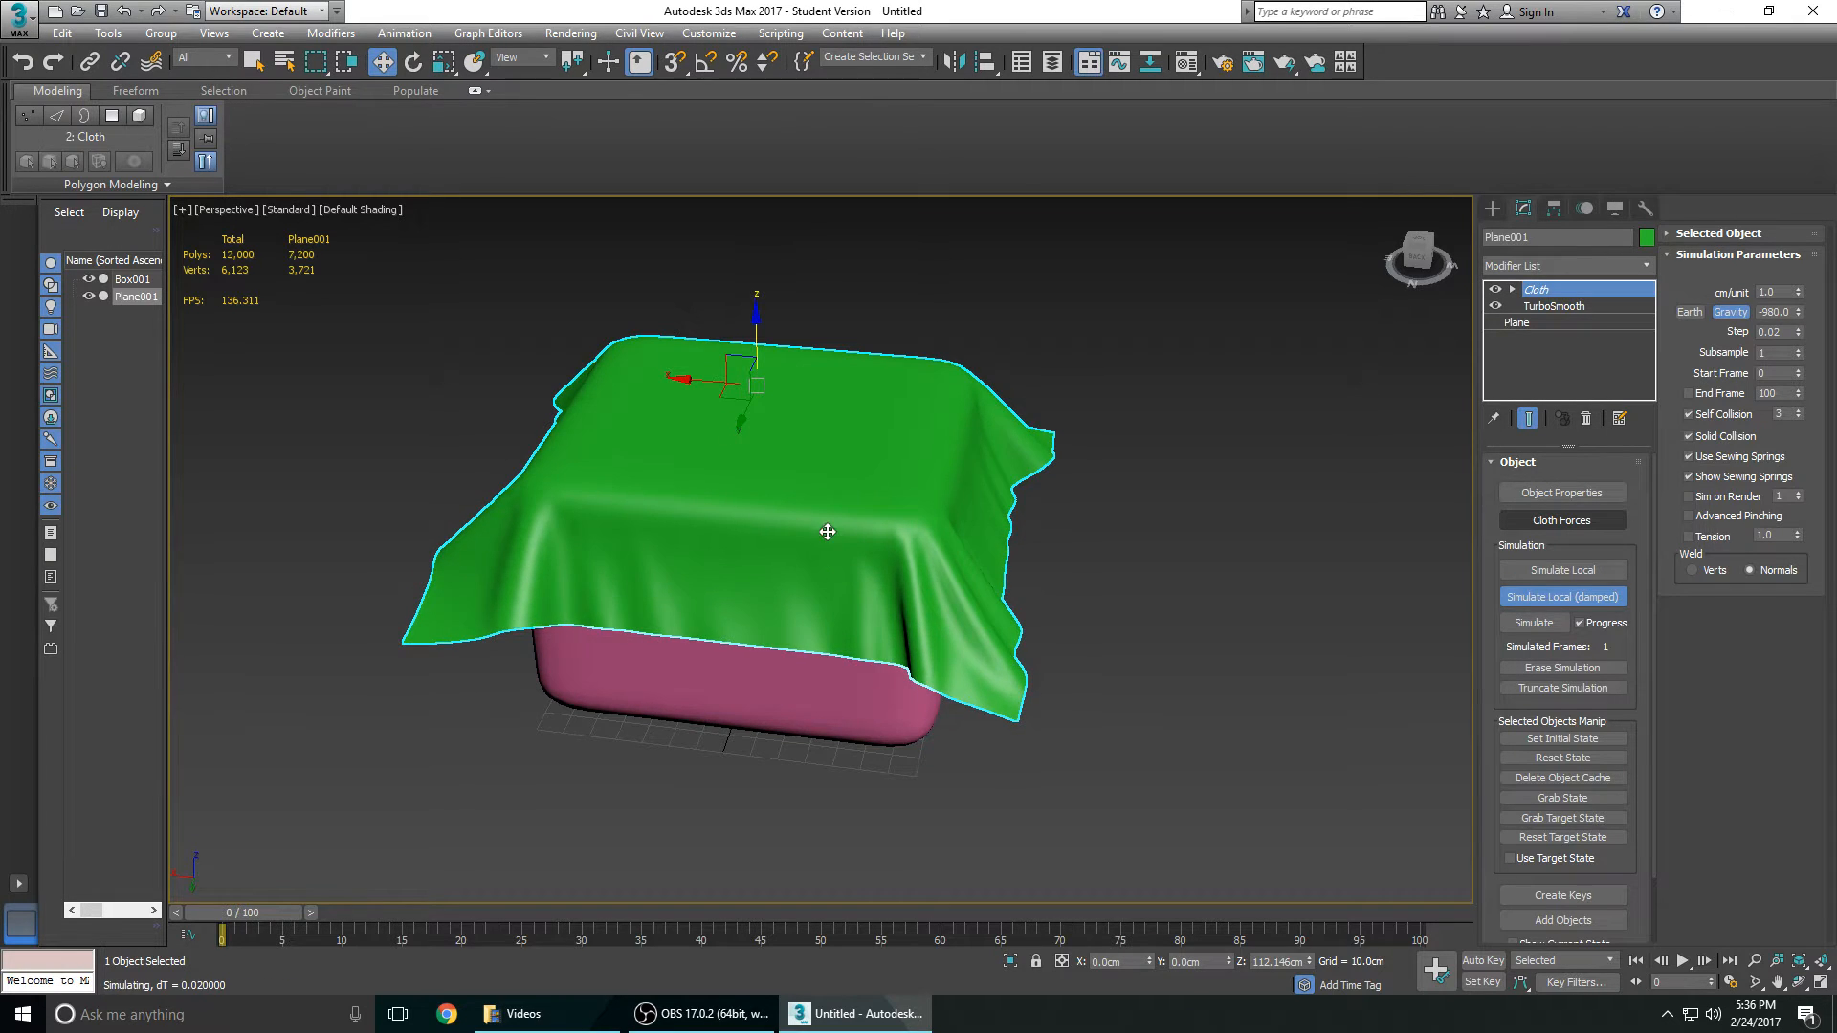
Step: Watch the cloth settle over the rounded box from several sides and stop the damped local simulation once it is draped
middle_click_drag(829, 533, 875, 560, "alt")
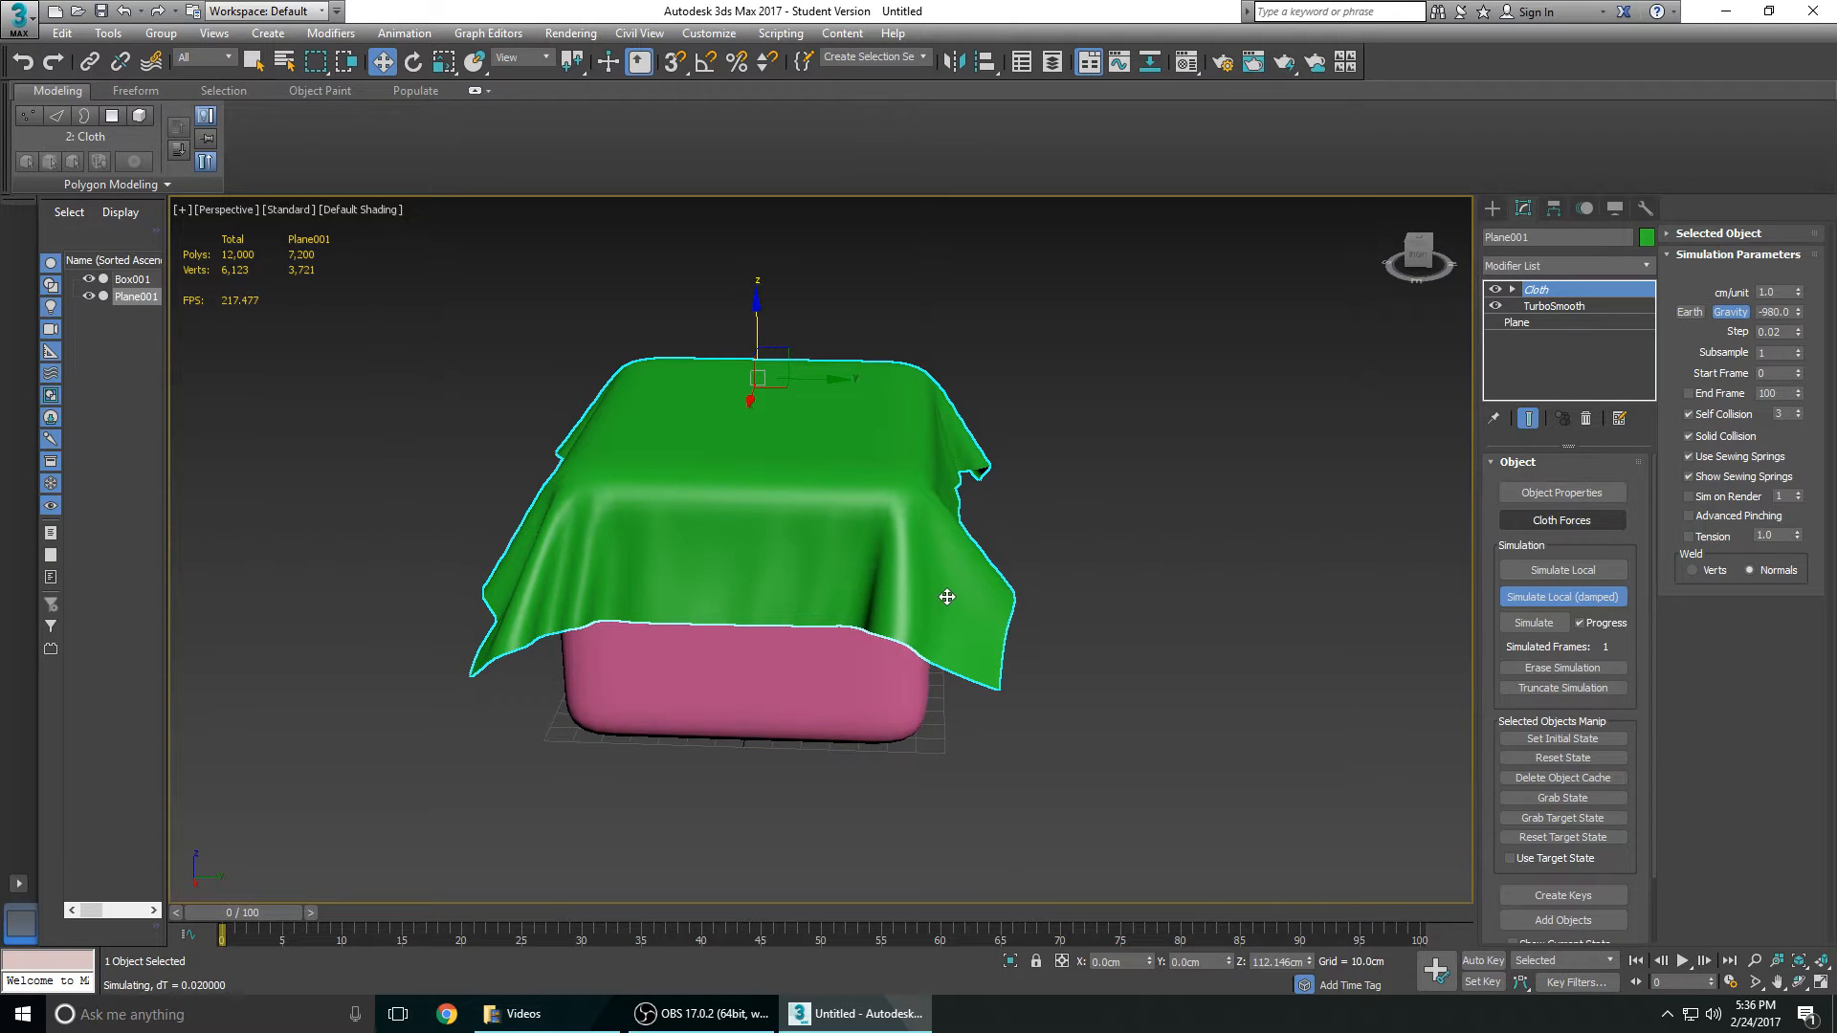
mouse_move(1020, 575)
middle_mouse_down("alt")
mouse_move(1100, 576)
mouse_move(1048, 589)
middle_mouse_up("alt")
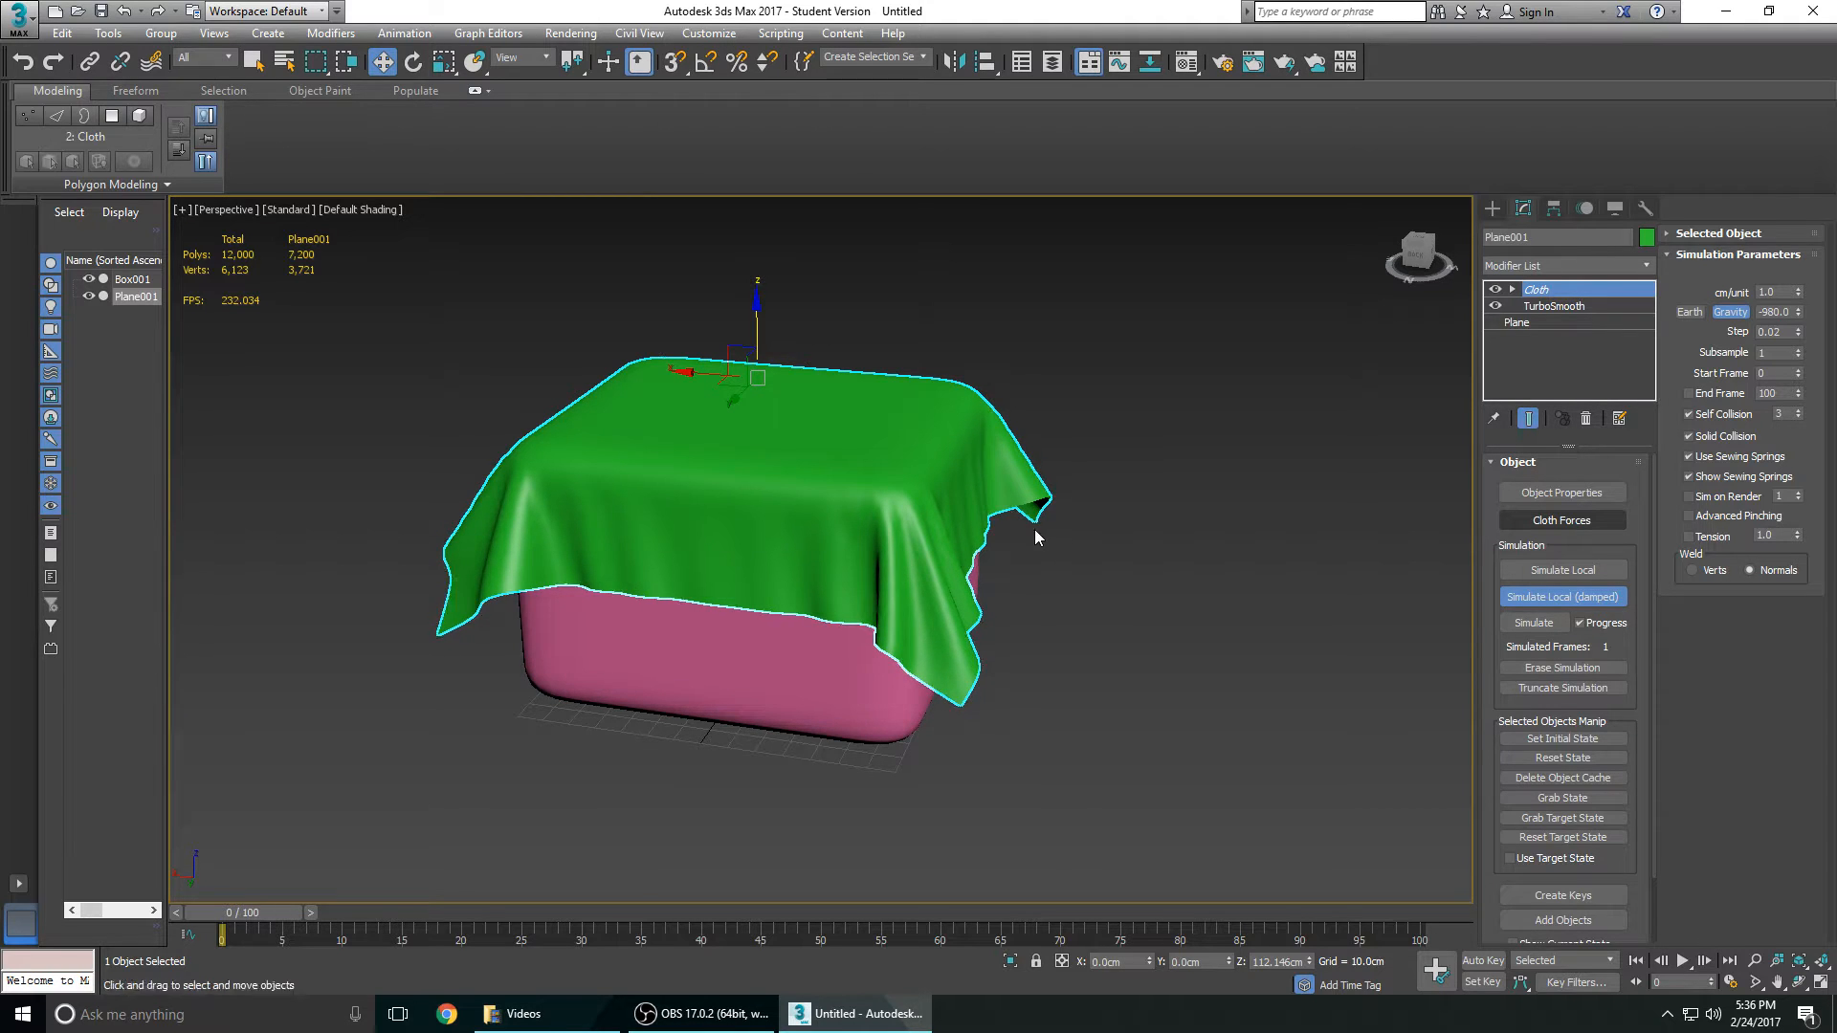
mouse_move(1071, 502)
middle_mouse_down("alt")
mouse_move(837, 485)
mouse_move(875, 537)
mouse_move(853, 516)
mouse_move(1049, 554)
middle_mouse_up("alt")
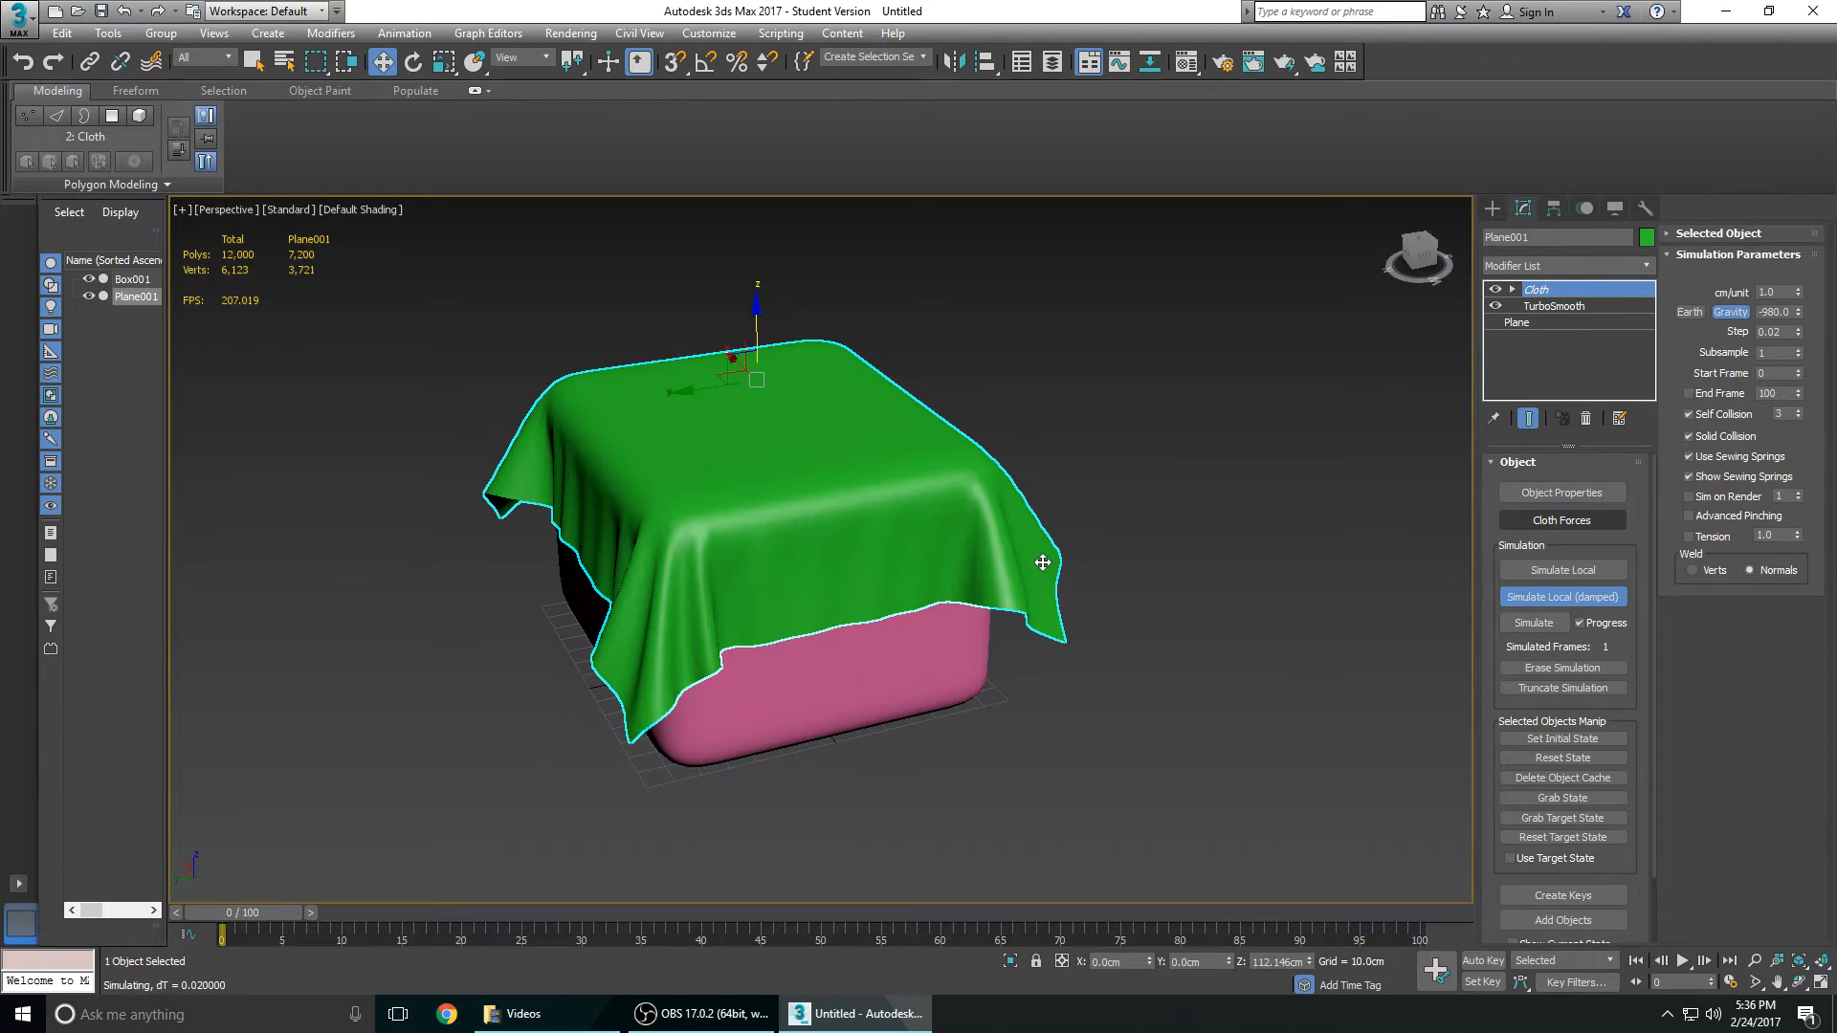
middle_click_drag(873, 574, 943, 561, "alt")
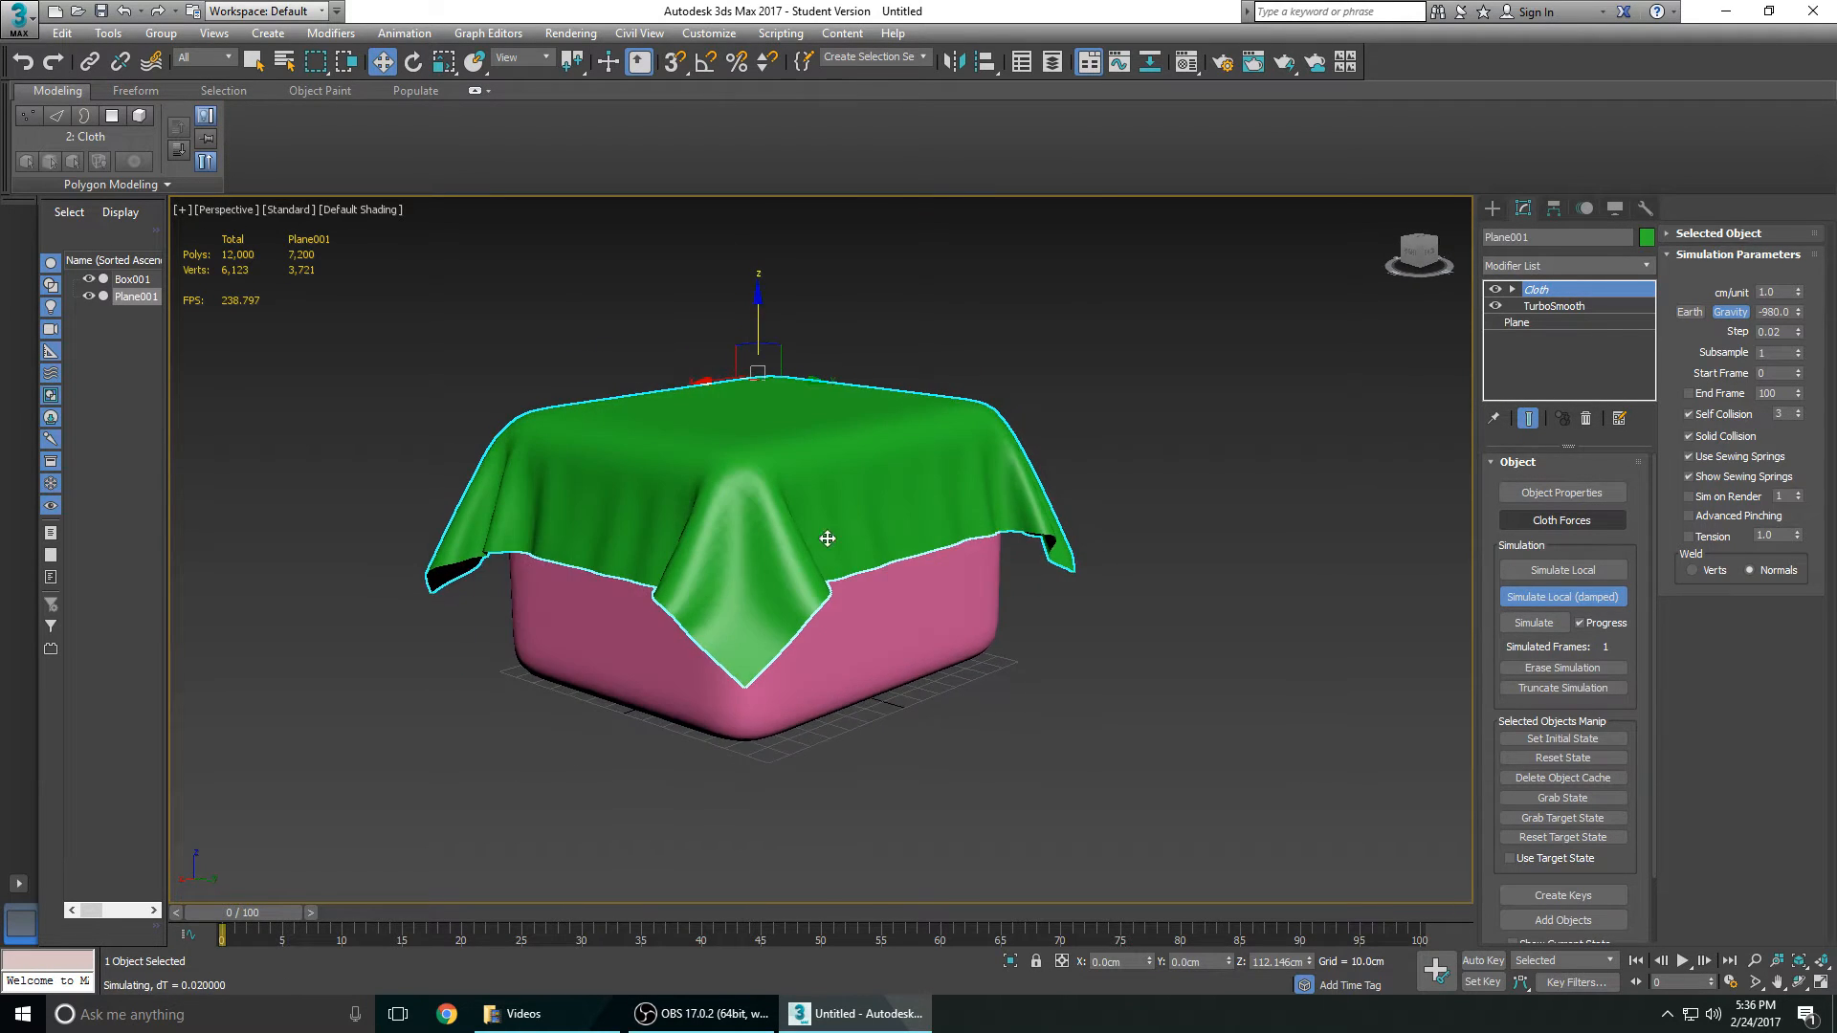
middle_click_drag(1194, 628, 956, 564, "alt")
left_click(1590, 603)
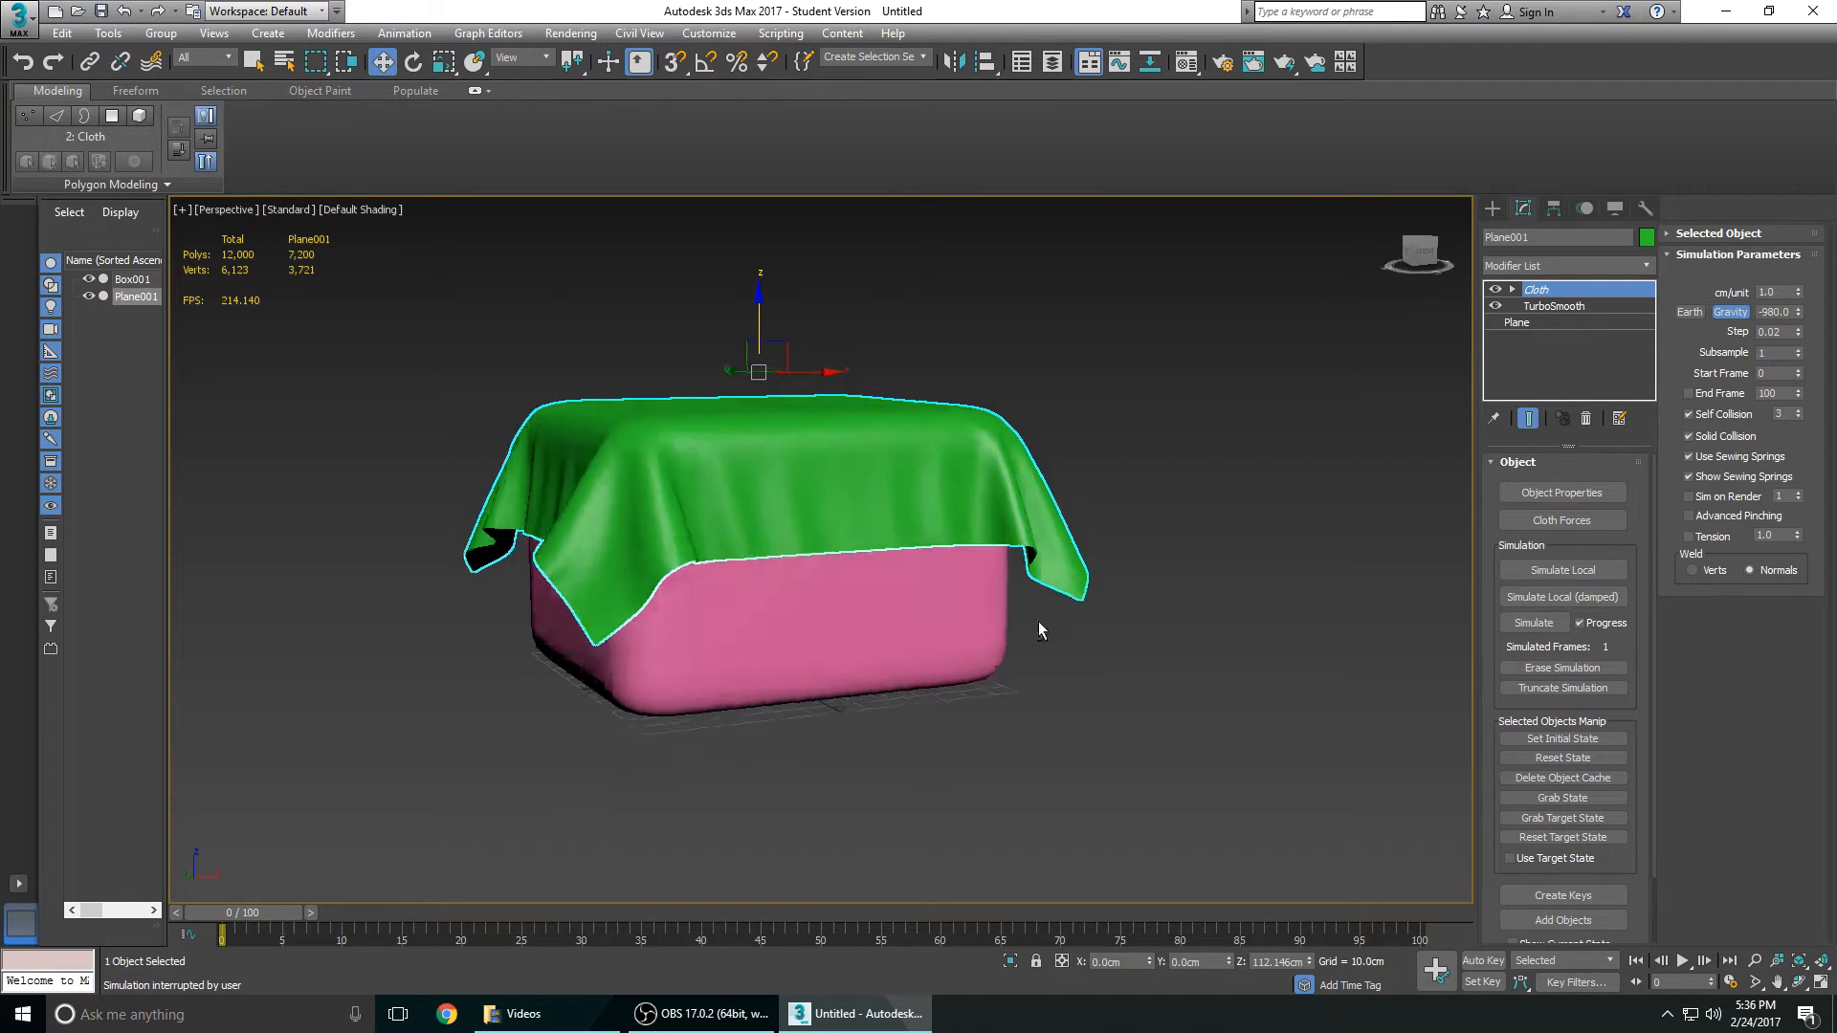
Step: Check the folds of the draped cloth up close and add a Shell modifier above its Cloth modifier
middle_click_drag(1037, 622, 693, 582, "alt")
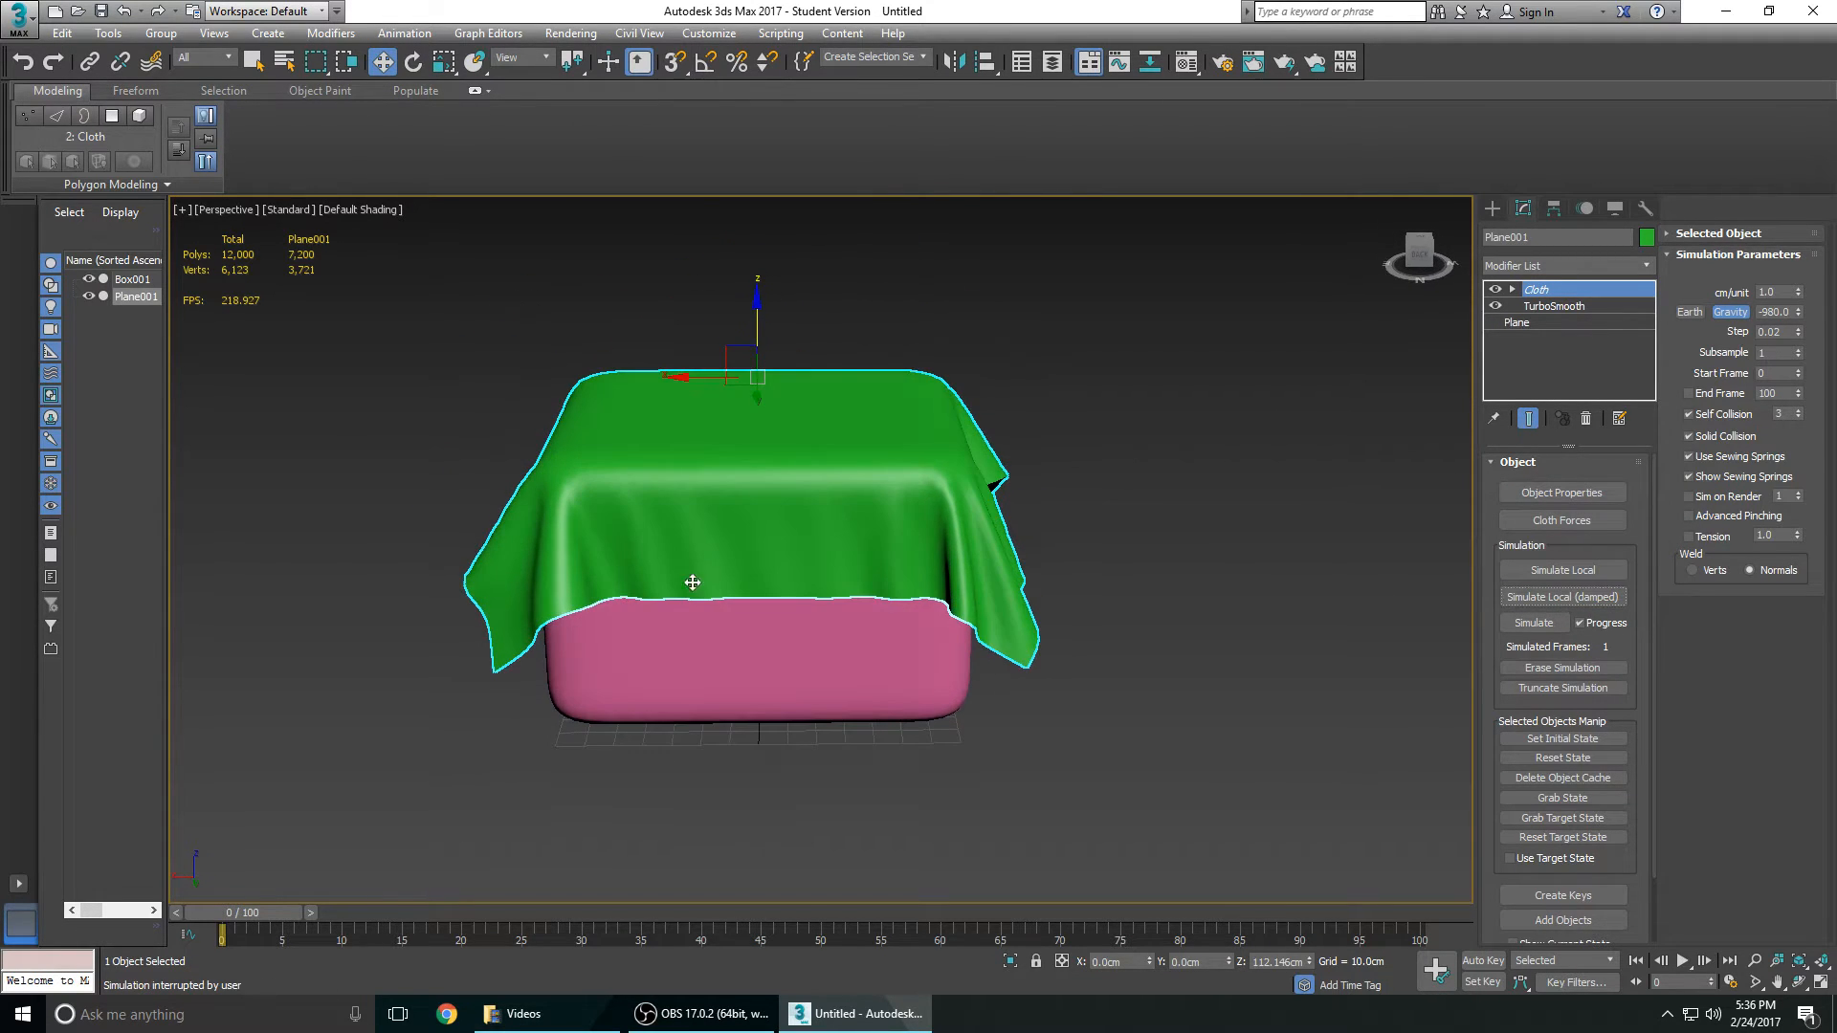
middle_click_drag(679, 510, 834, 540, "alt")
scroll(757, 694, "up", 5)
scroll(756, 710, "up", 4)
scroll(792, 677, "down", 7)
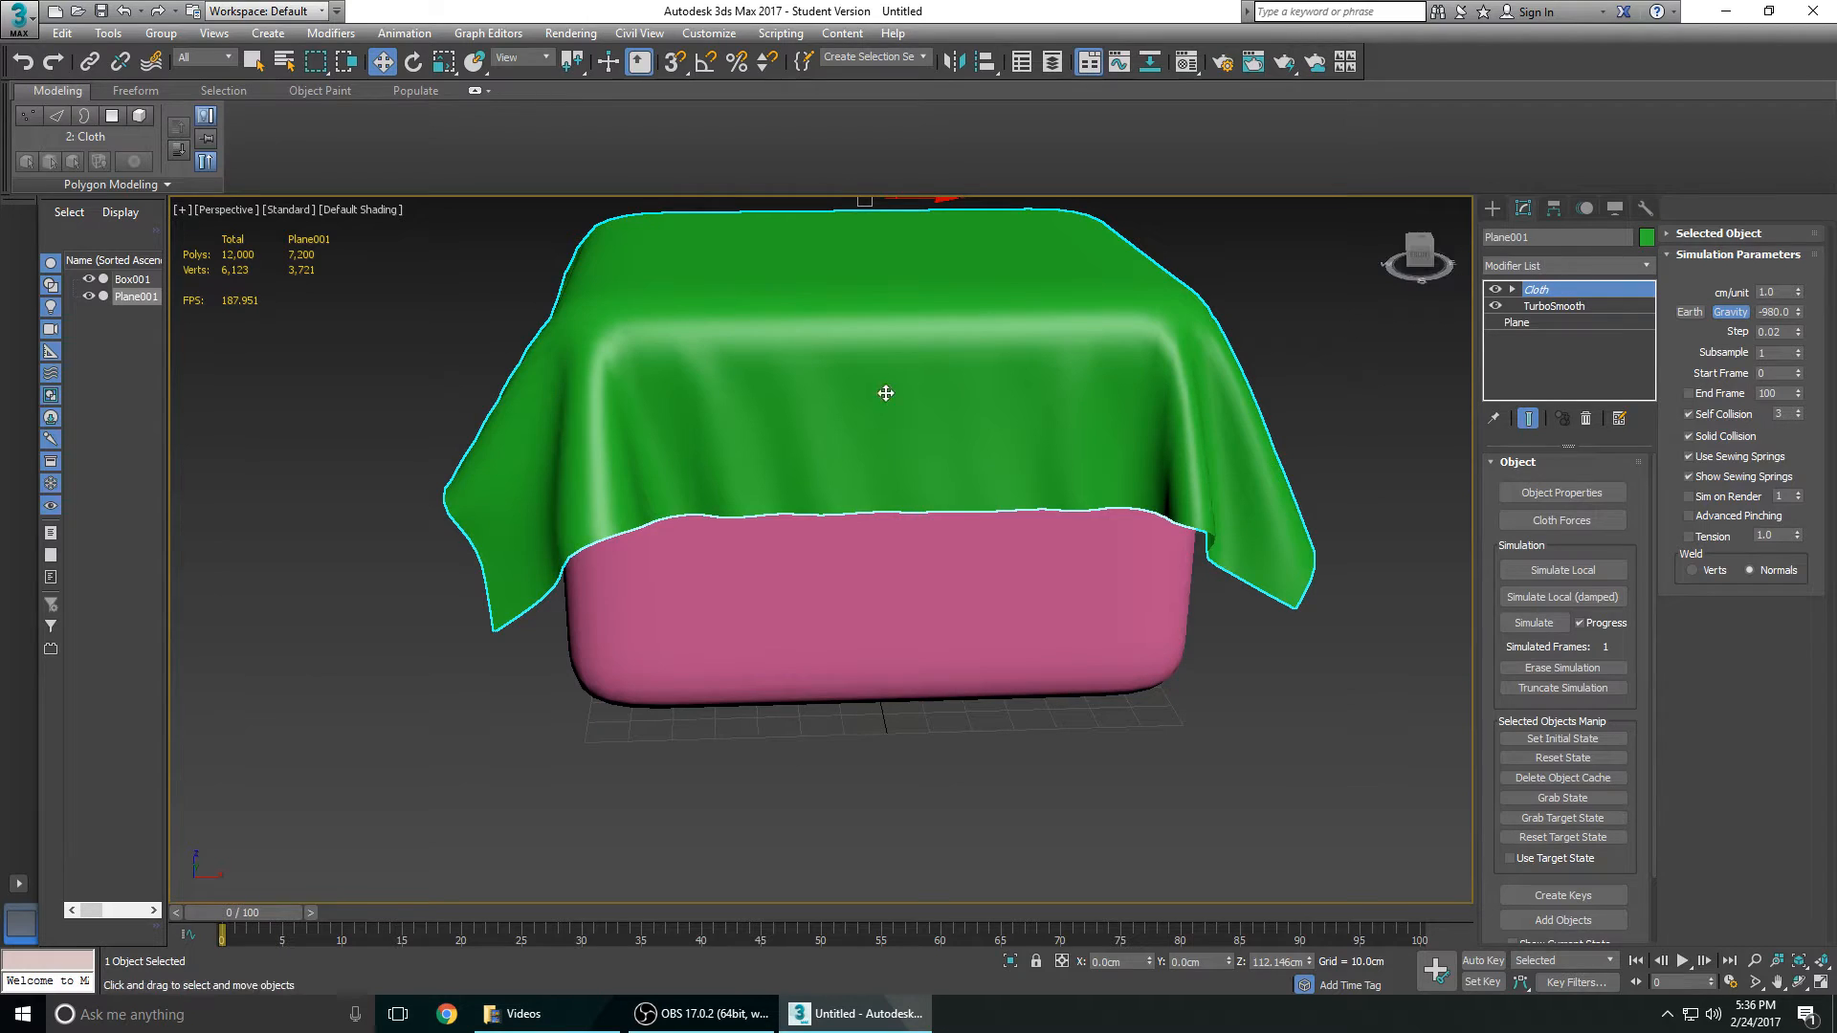
left_click(1649, 264)
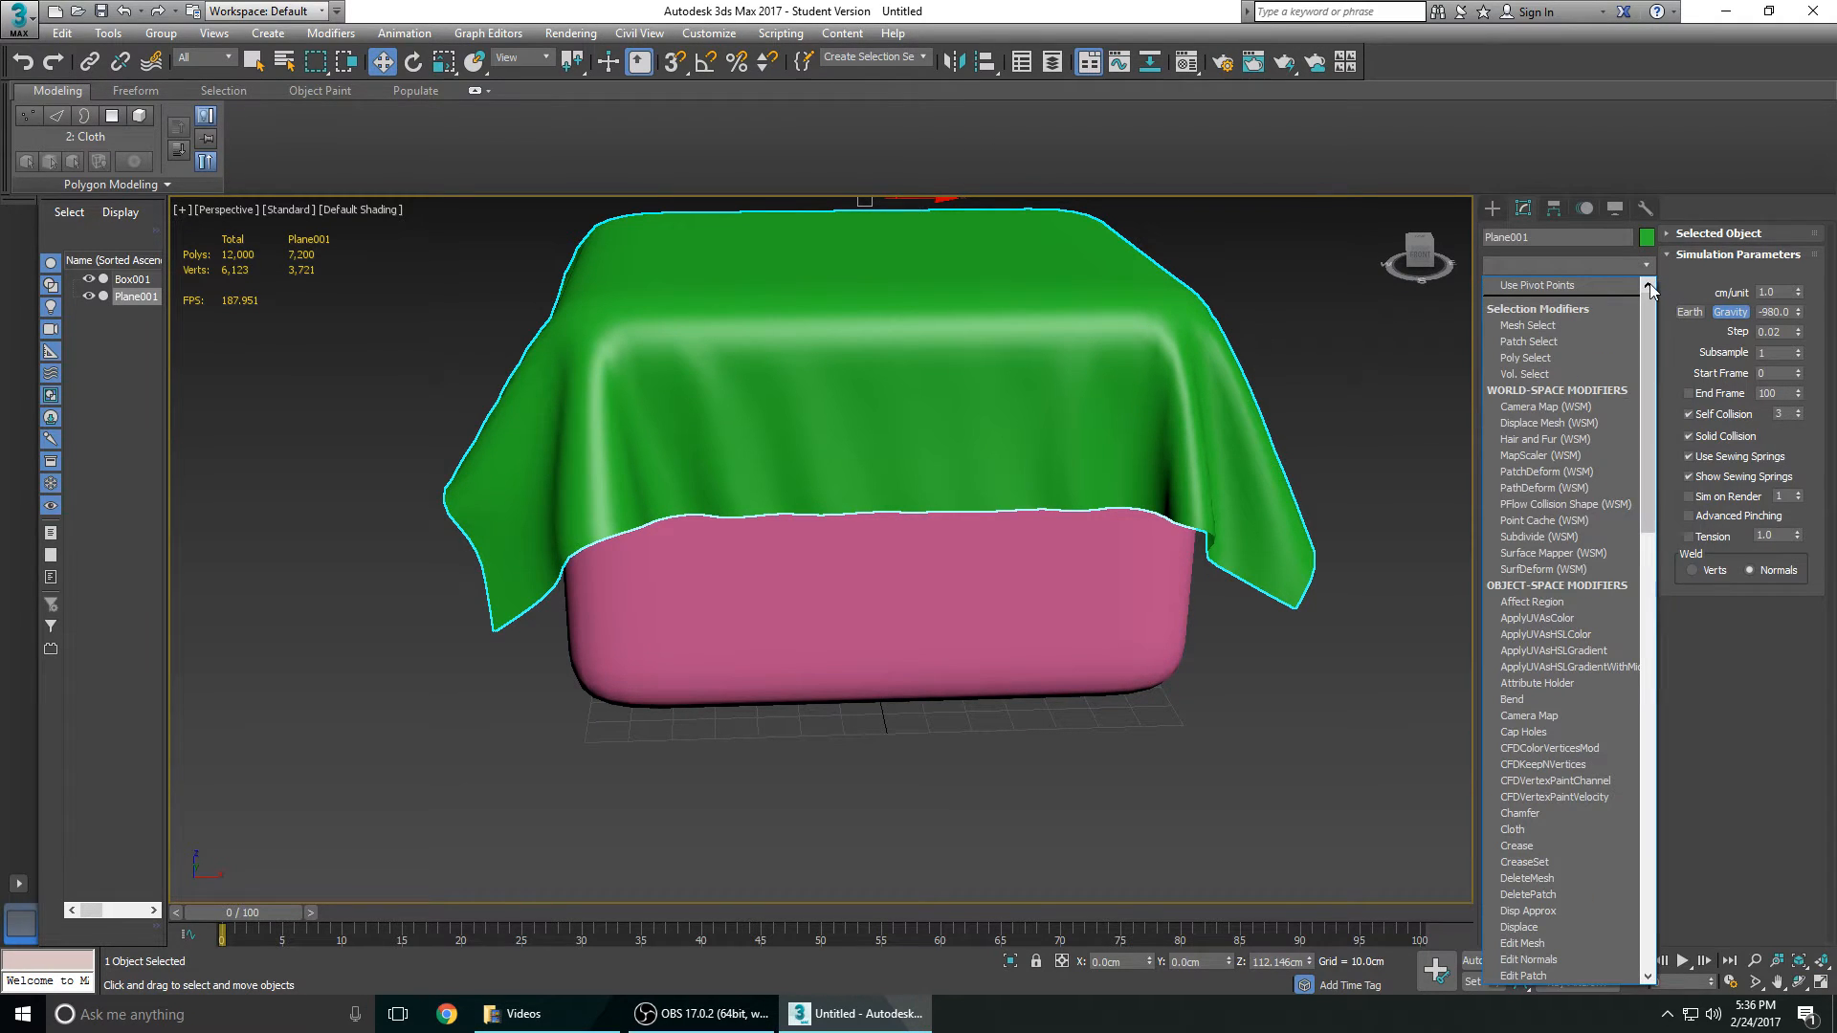
type("shell")
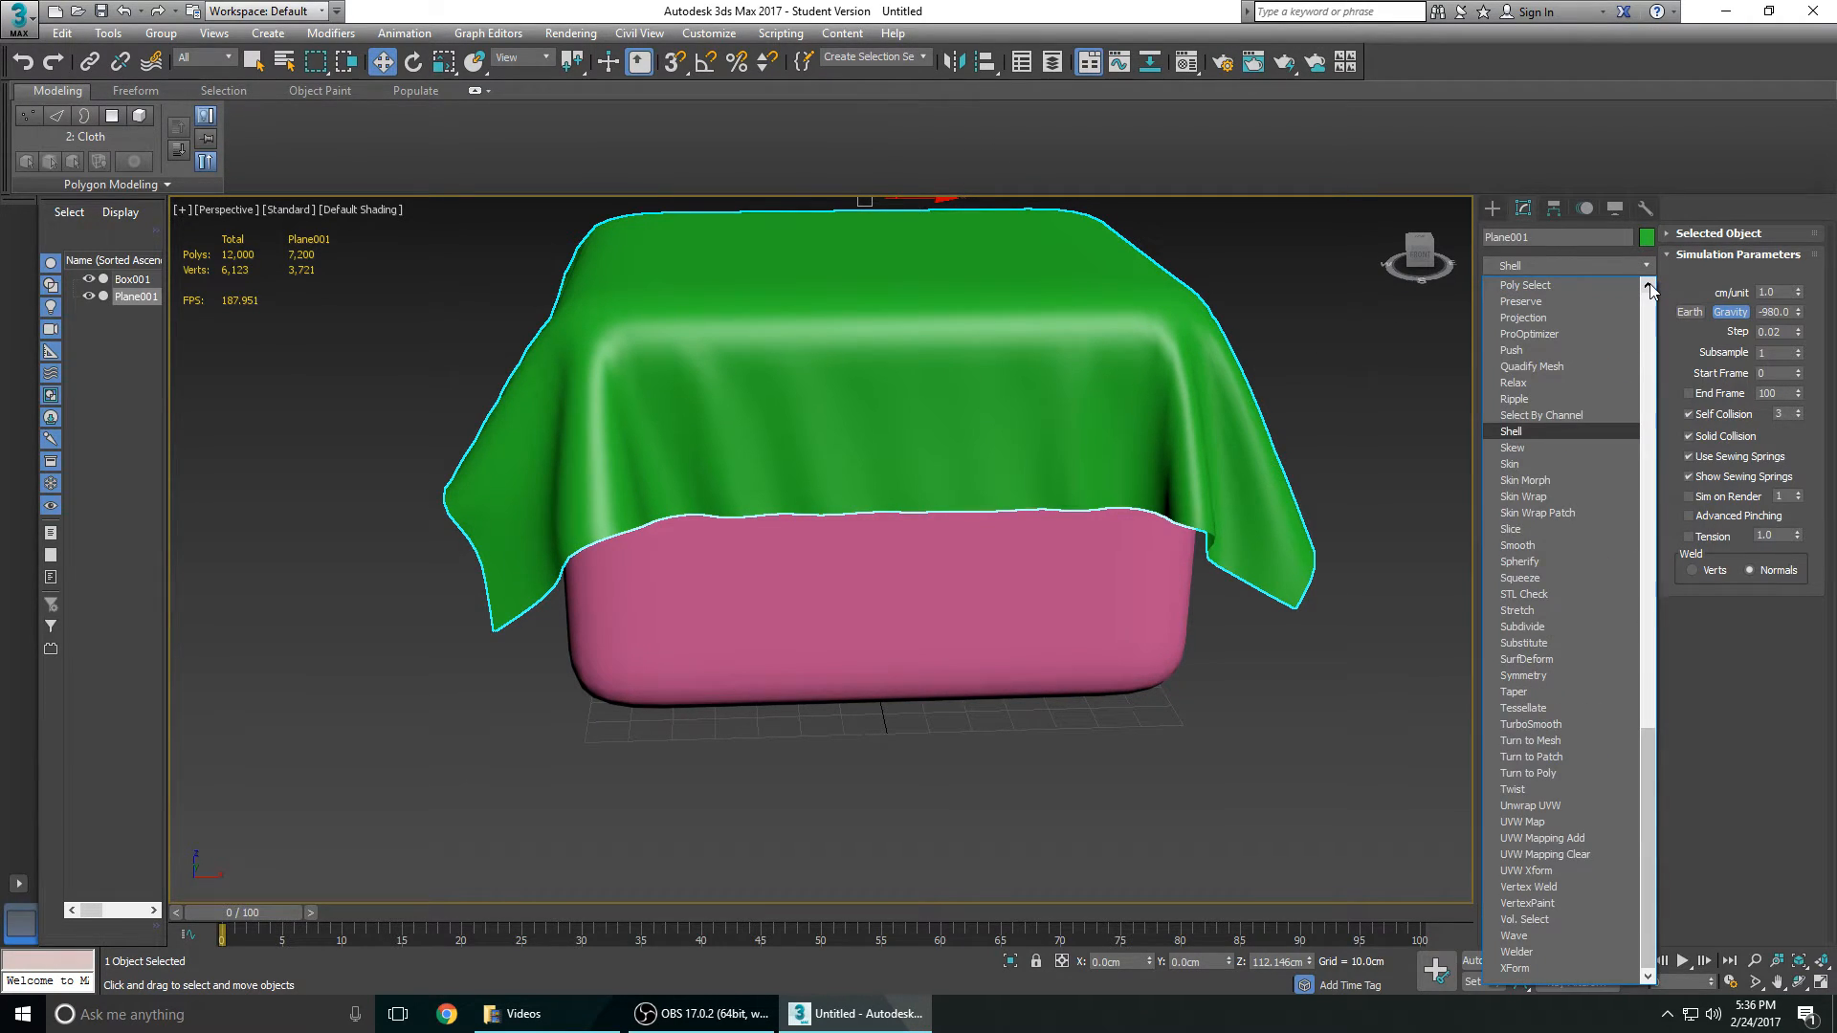
key("Return")
Step: Examine the thickness at a hanging cloth corner and set the Shell's outer amount to 0.4 cm
middle_click_drag(802, 564, 657, 523, "alt")
scroll(651, 574, "up", 5)
scroll(813, 574, "up", 3)
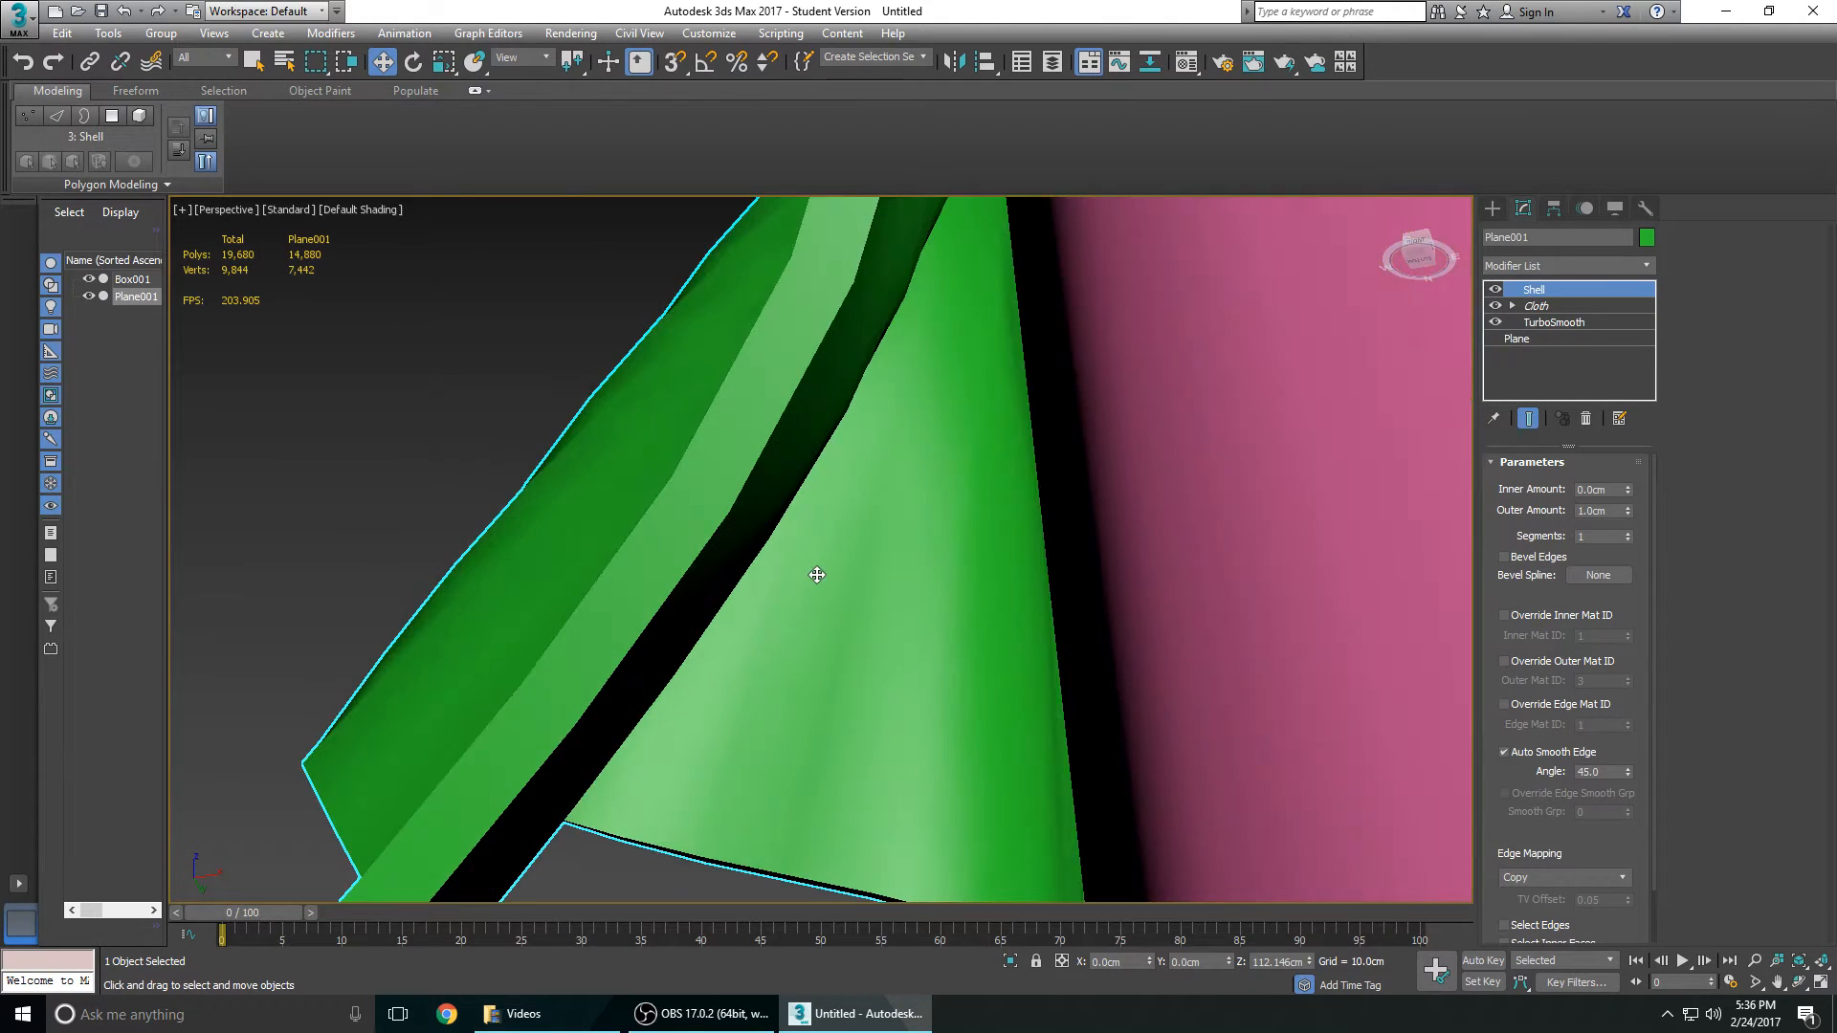
scroll(1031, 551, "down", 3)
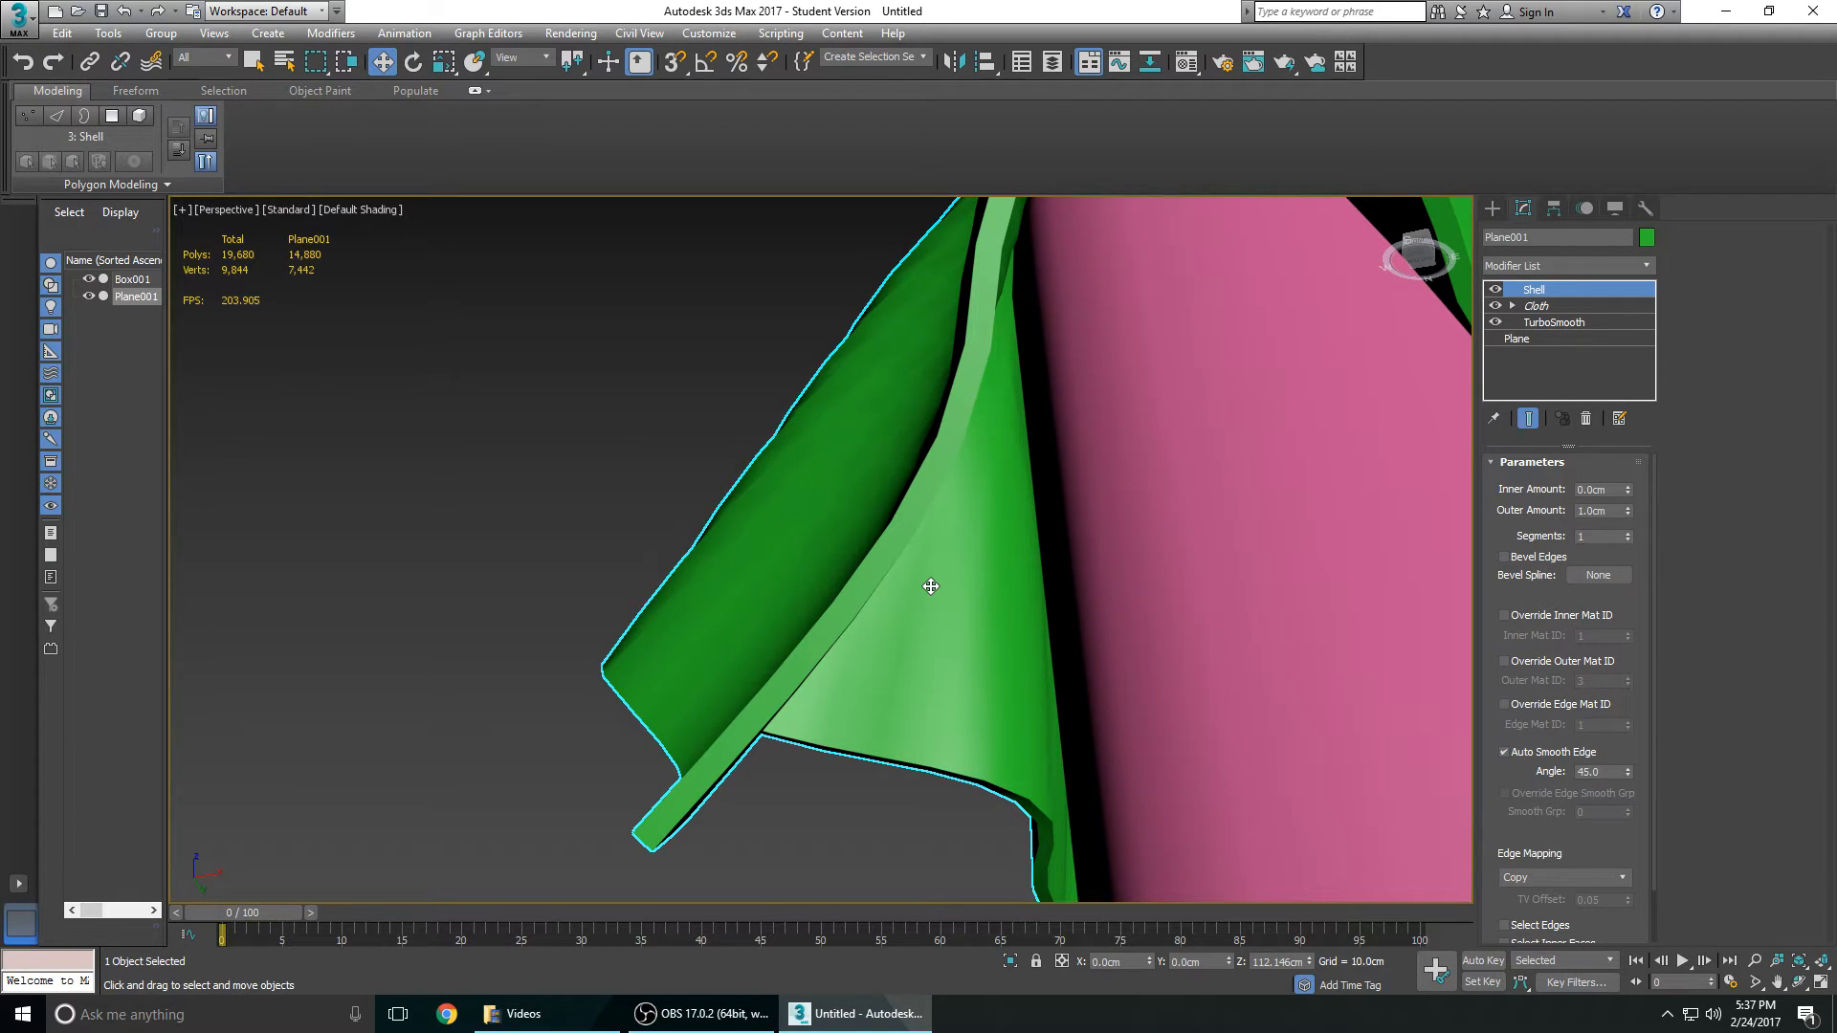
left_click(1628, 514)
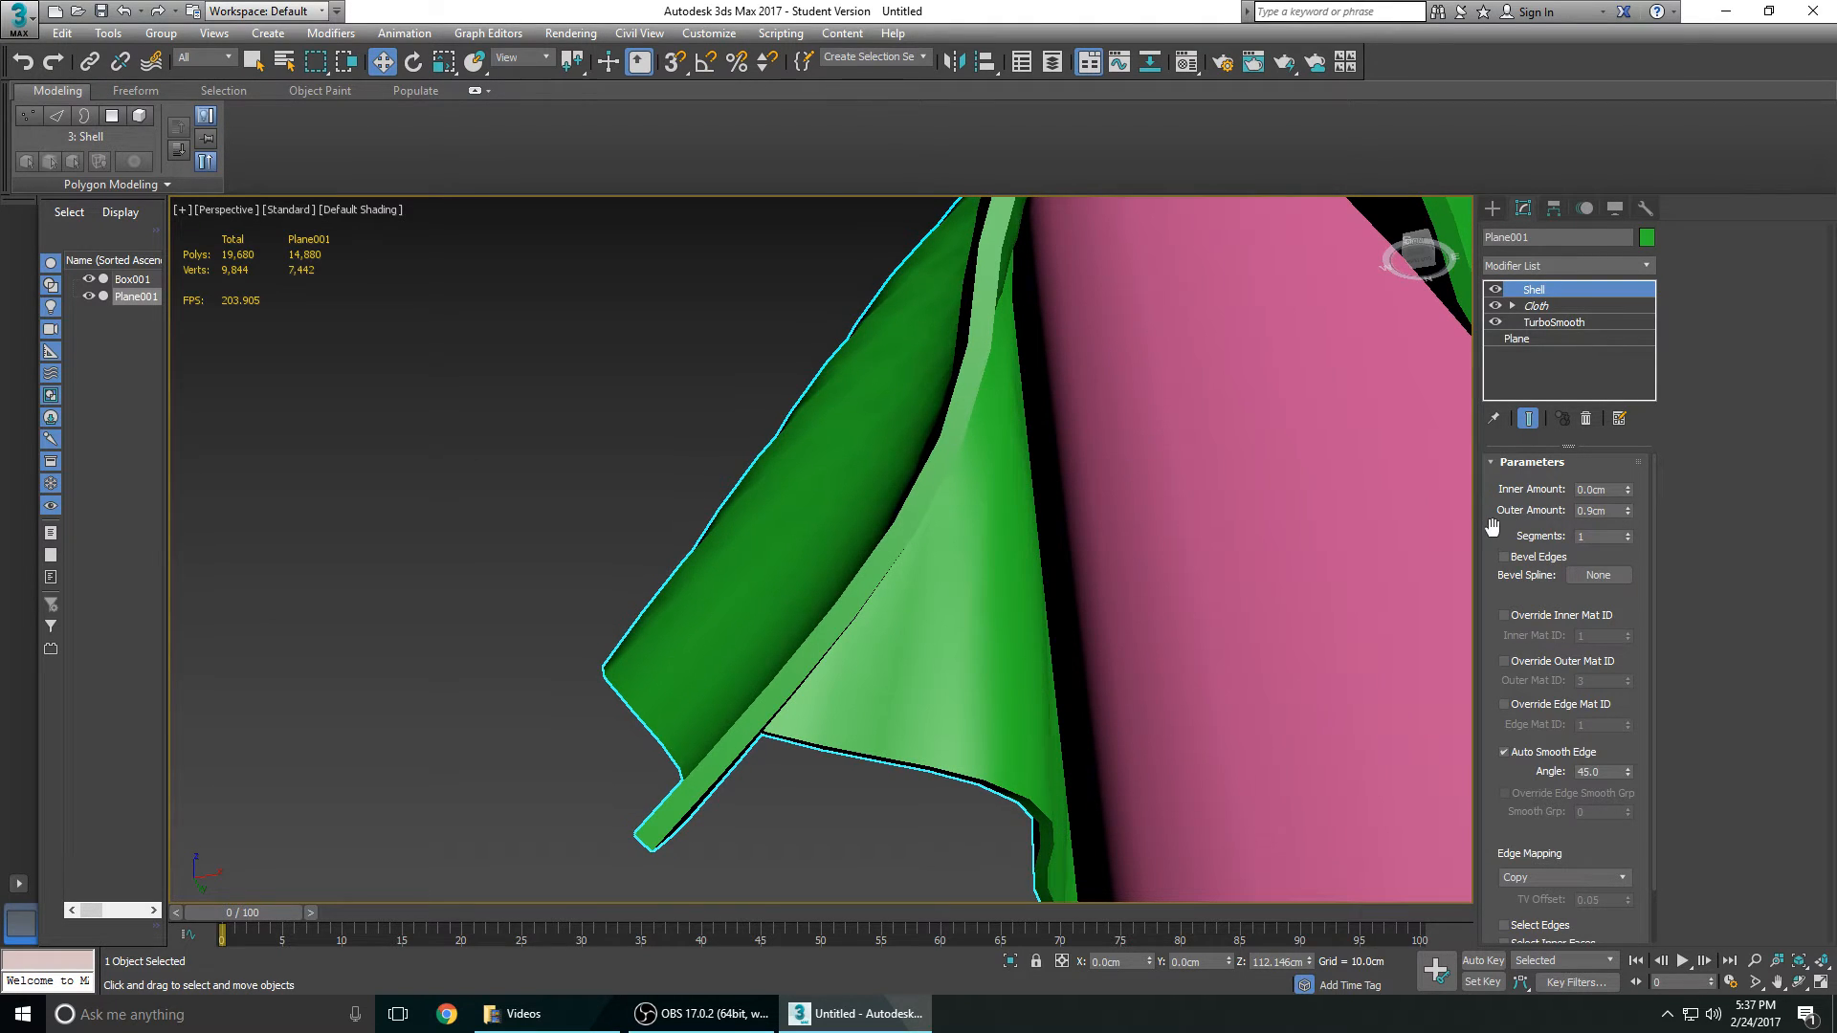
mouse_move(1627, 511)
left_mouse_down()
mouse_move(1624, 565)
mouse_move(1617, 519)
left_mouse_up()
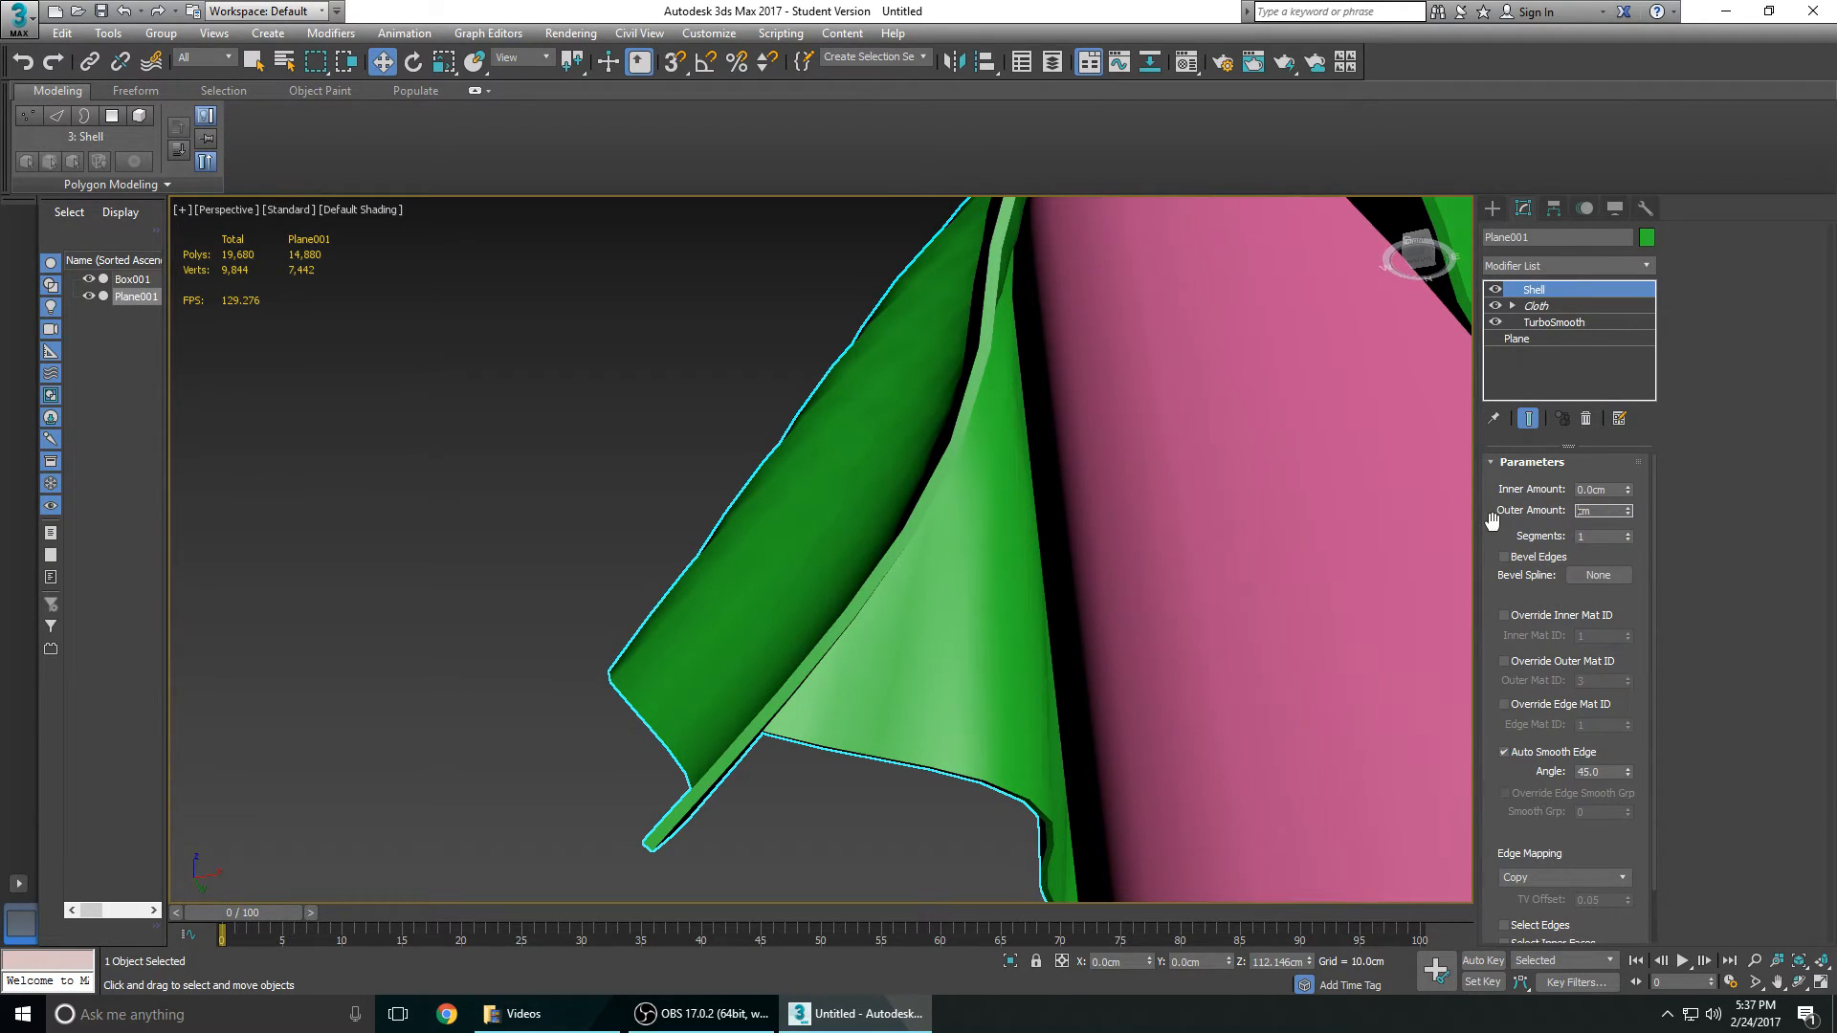
type("4")
key("Return")
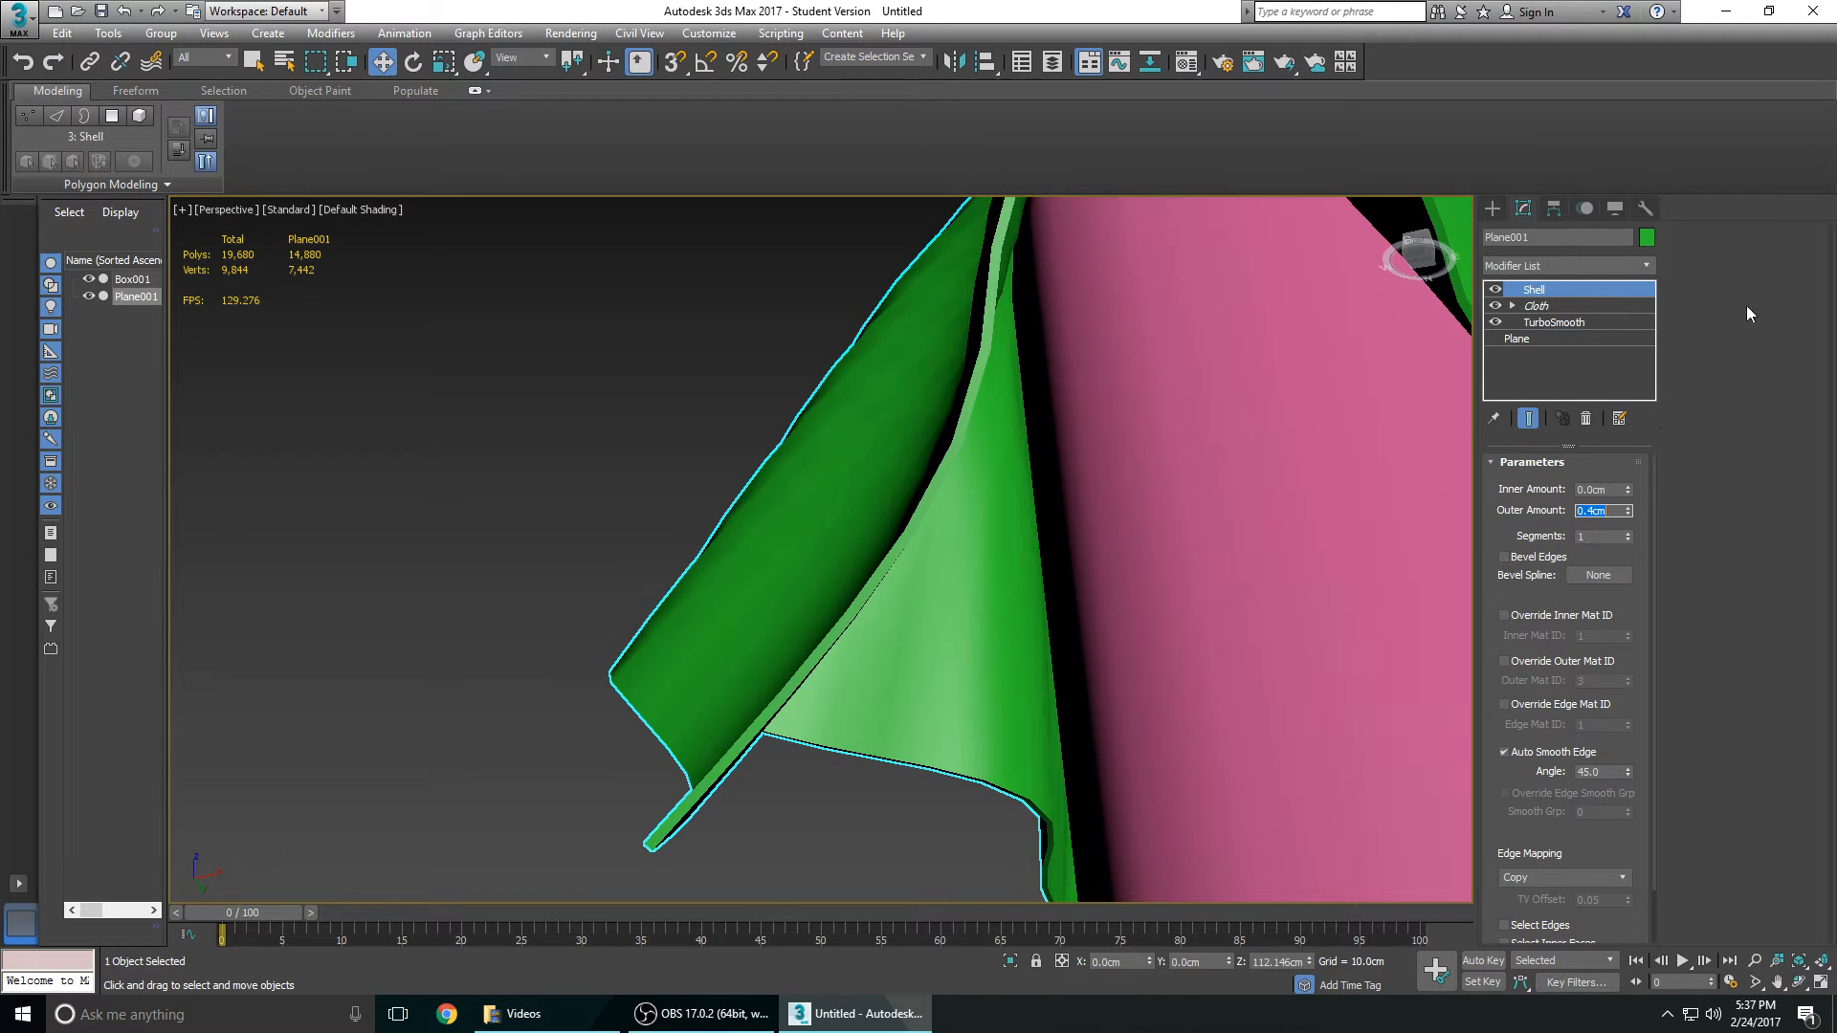
Step: Add a TurboSmooth modifier above the Shell and increase its iterations by one
left_click(1648, 266)
type("te")
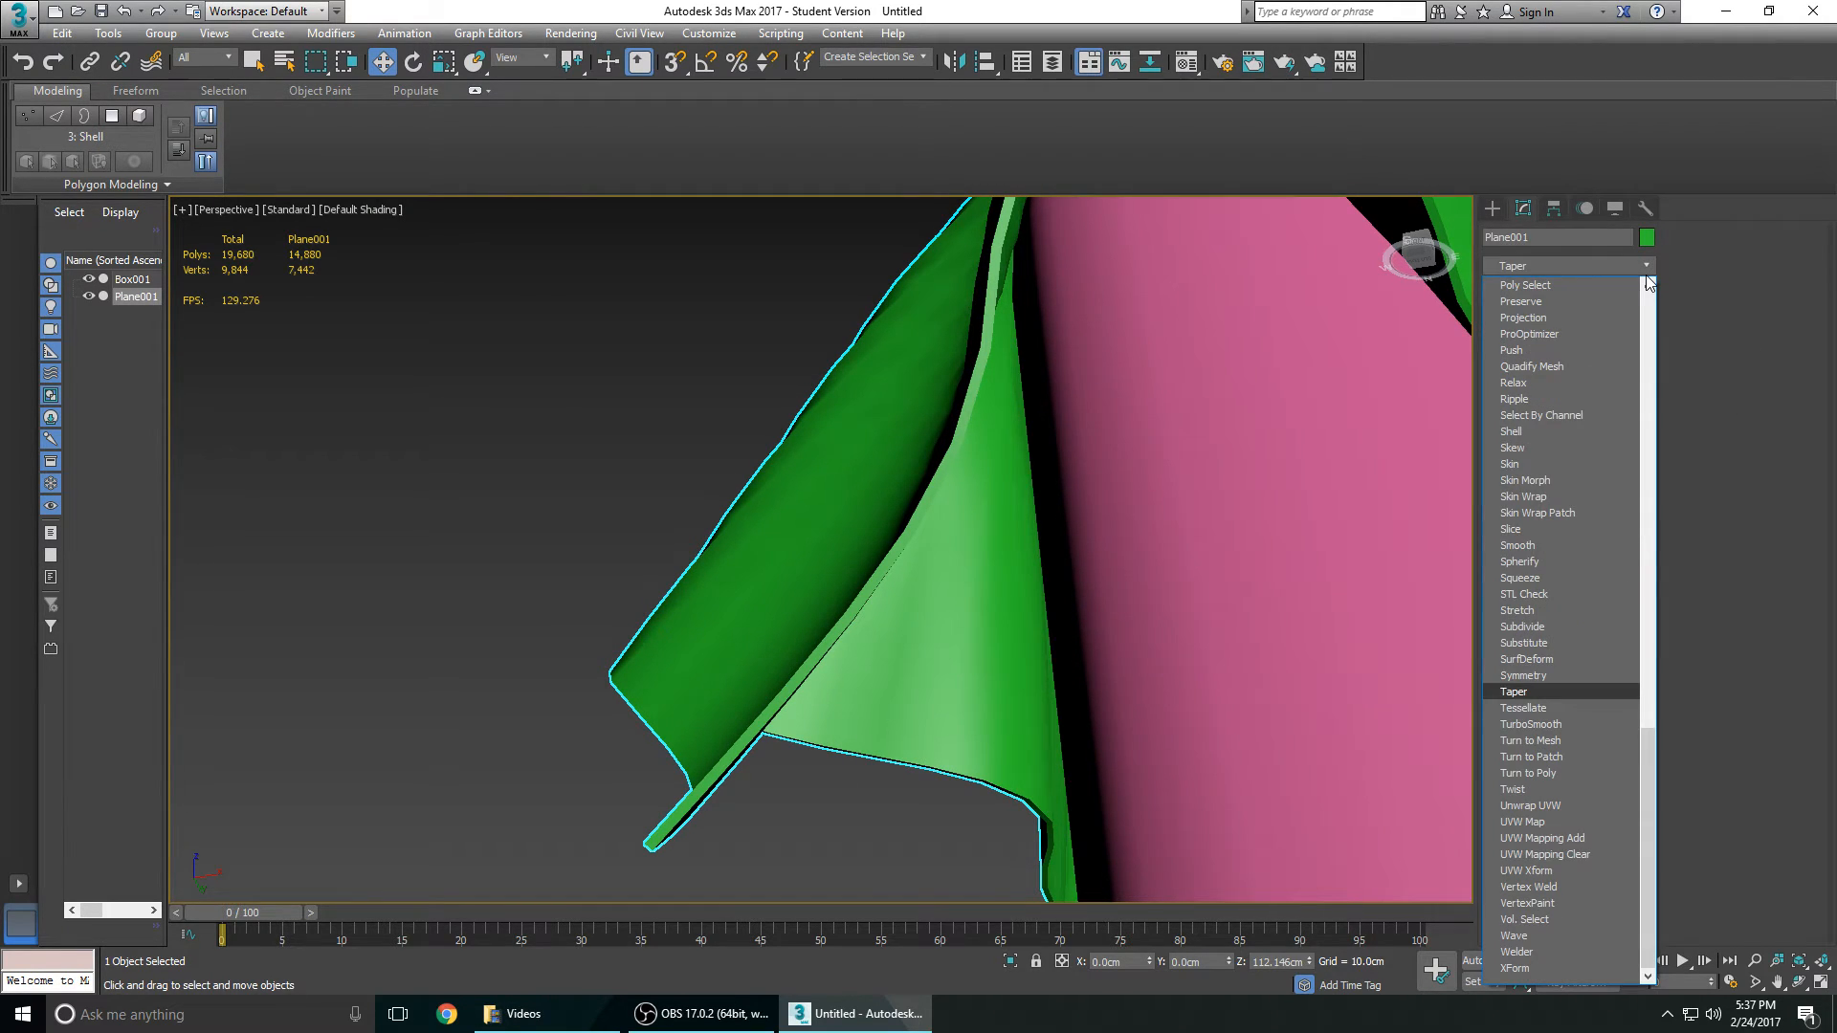
key("Down")
key("Return")
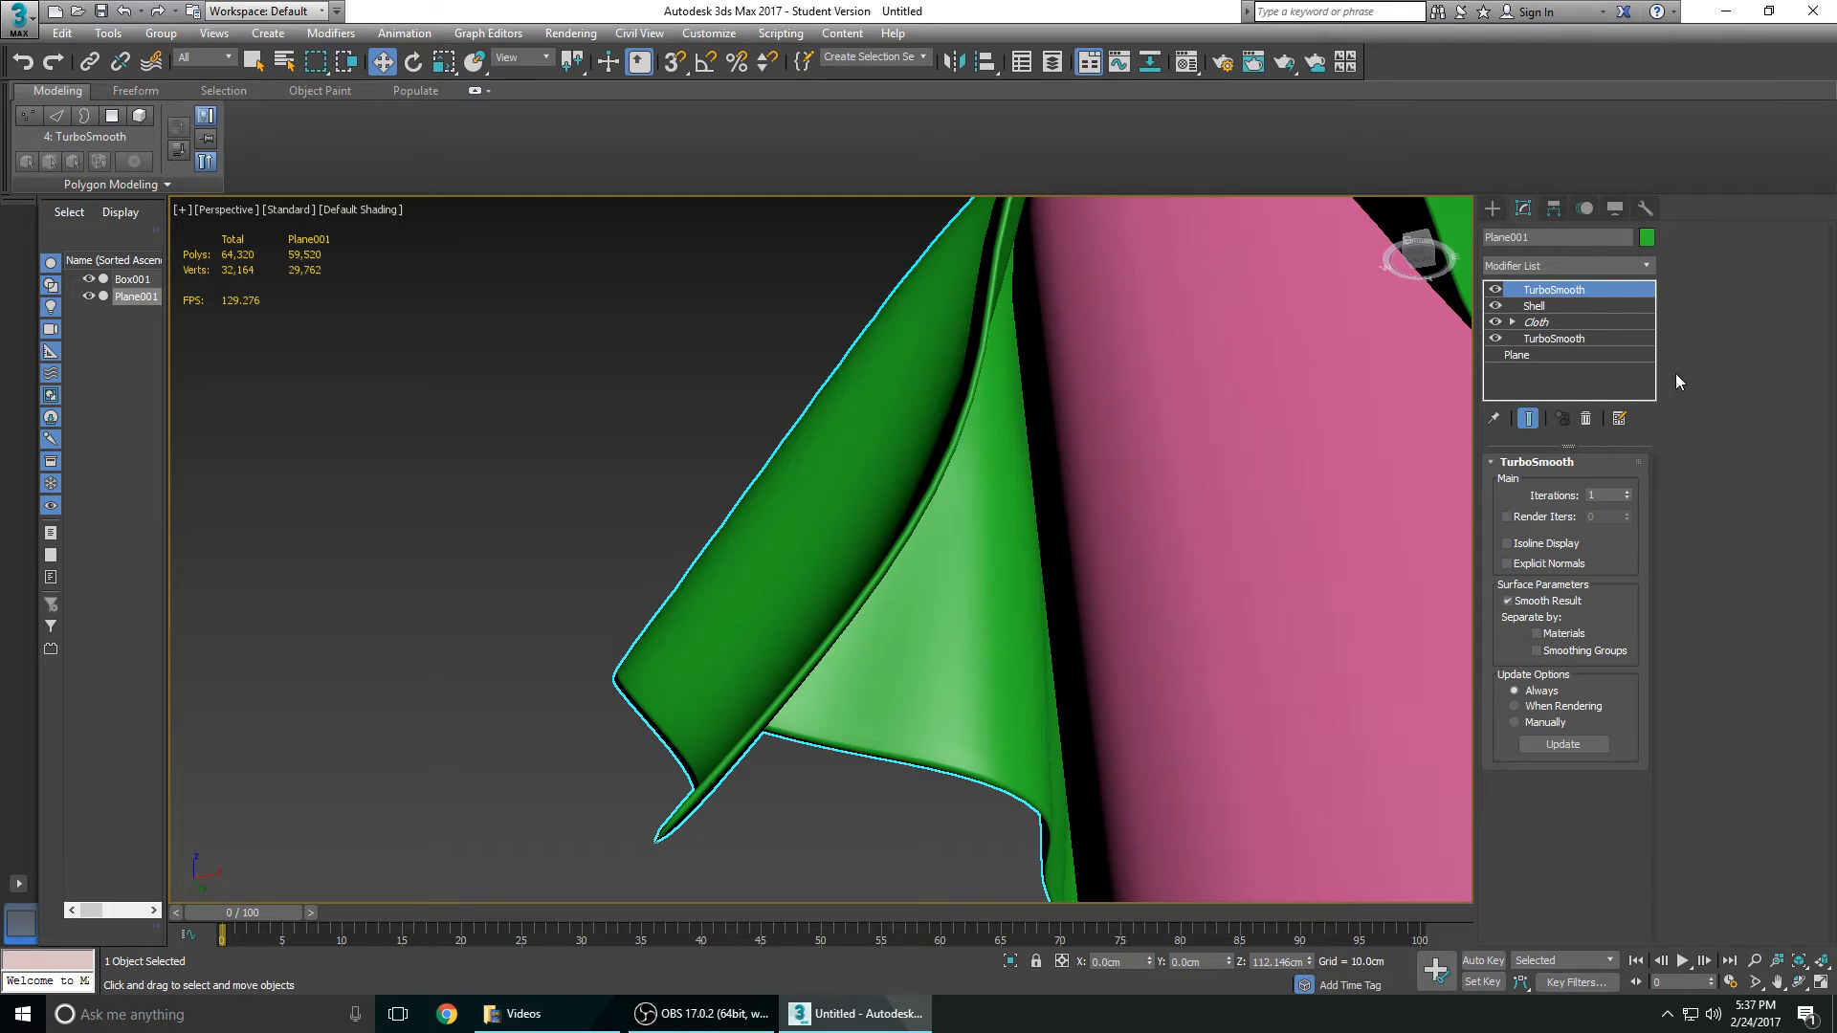
left_click(1627, 492)
Step: Deselect the cloth and inspect the thickened, smoothed drape and its corners from all around the rounded box
mouse_move(1005, 574)
middle_mouse_down("alt")
mouse_move(1017, 644)
mouse_move(1081, 667)
mouse_move(1025, 669)
mouse_move(1202, 734)
mouse_move(995, 602)
middle_mouse_up("alt")
scroll(1202, 734, "down", 3)
middle_click_drag(995, 603, 1142, 620, "alt")
middle_click_drag(1241, 722, 1099, 648)
scroll(1099, 648, "up", 3)
left_click(1264, 732)
scroll(1271, 725, "down", 3)
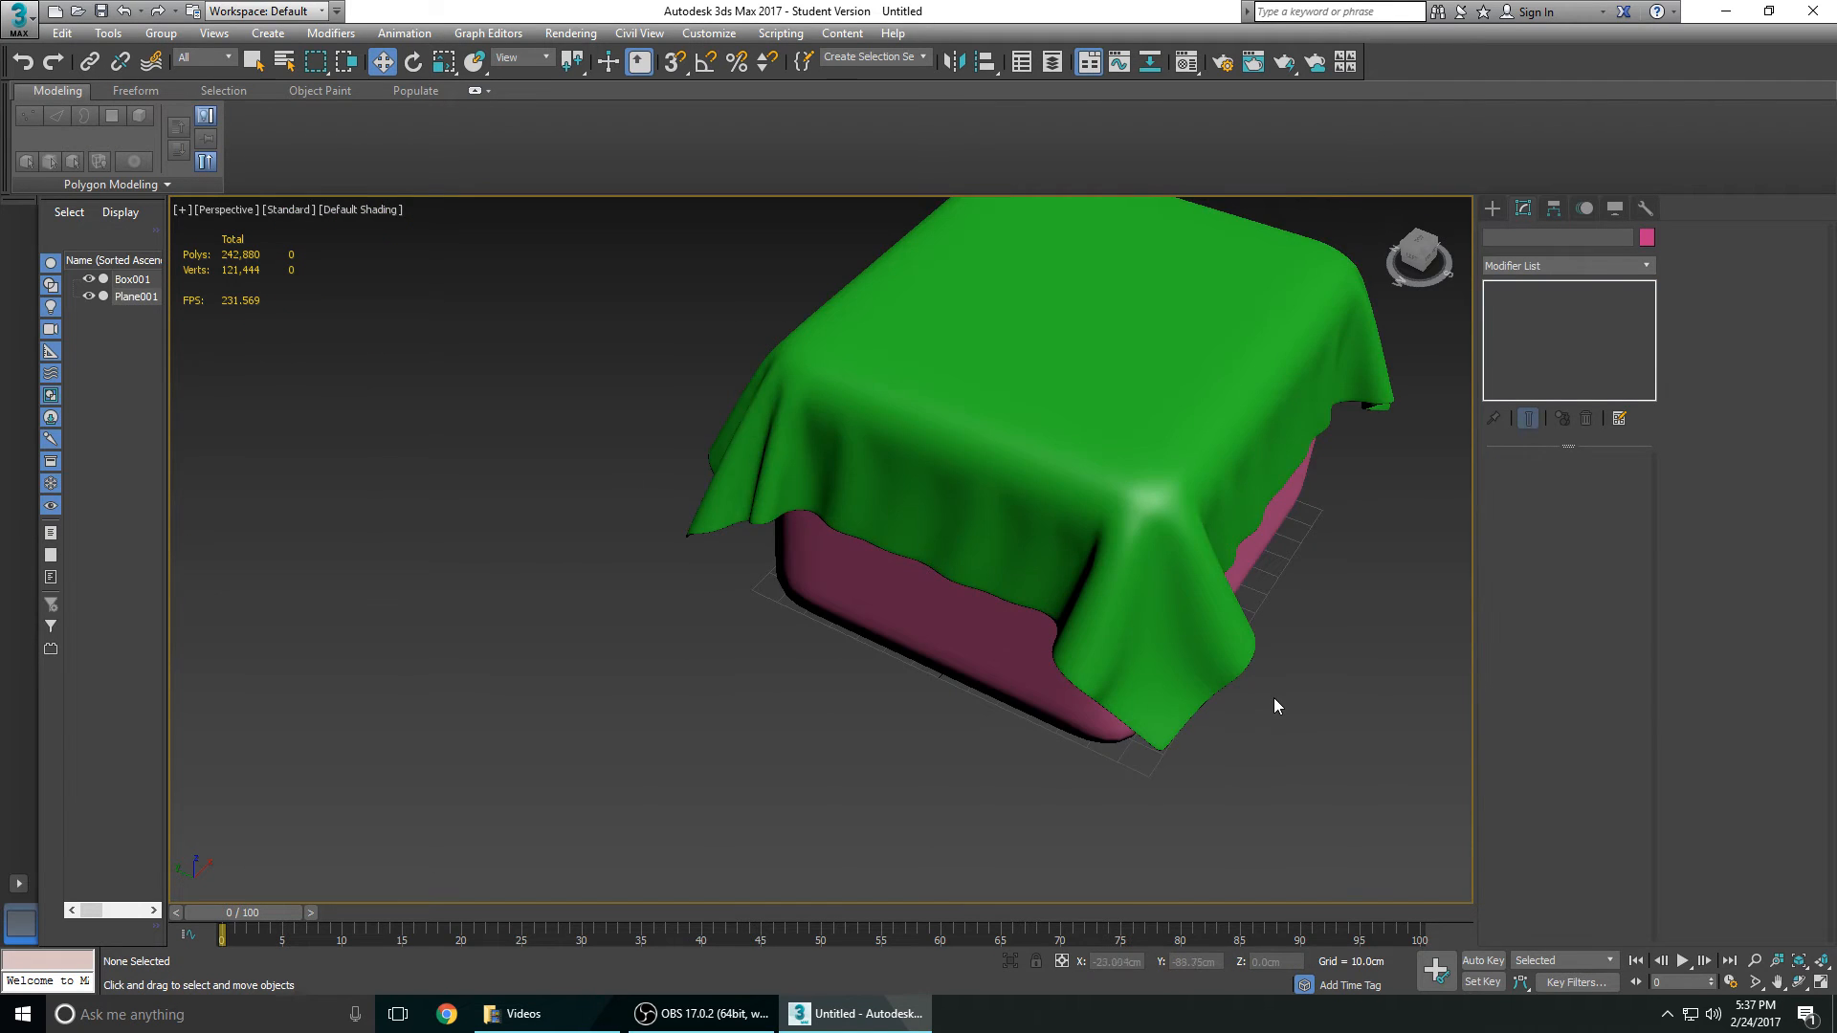
middle_click_drag(1272, 700, 1016, 584, "alt")
middle_click_drag(1016, 584, 1225, 668)
scroll(1202, 583, "up", 3)
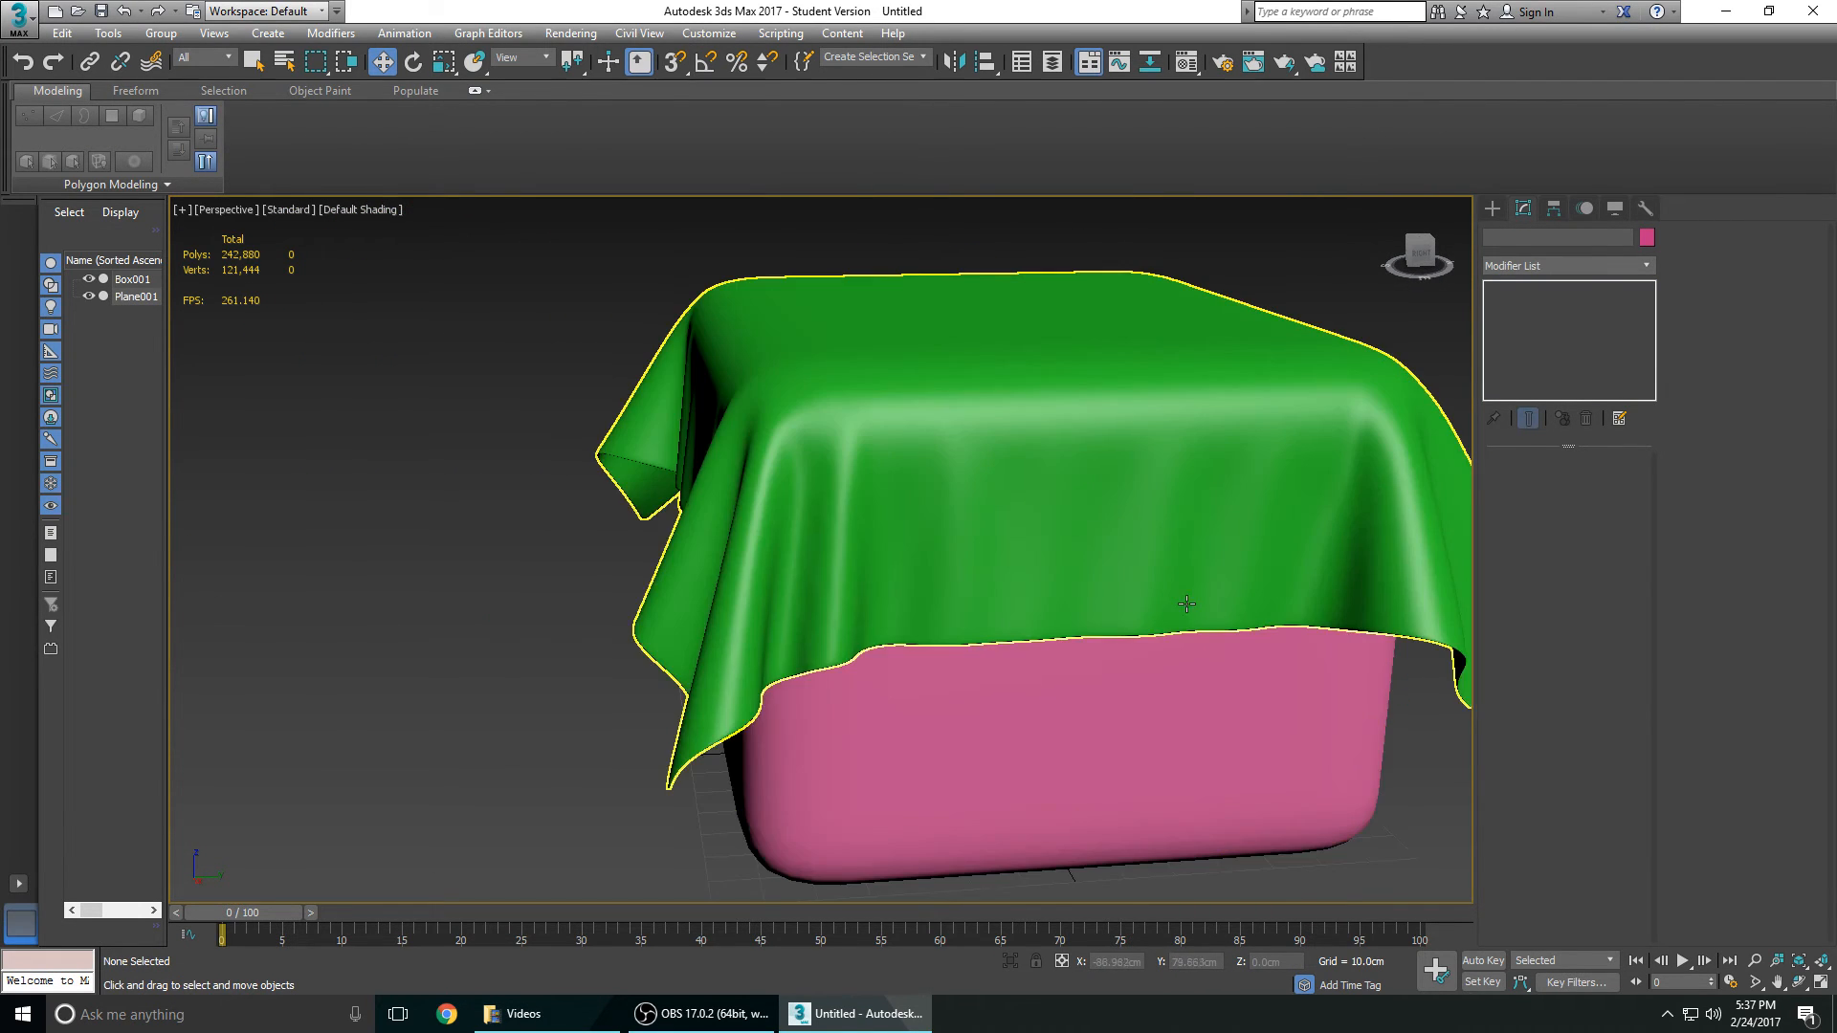
middle_click_drag(1186, 603, 1097, 589, "alt")
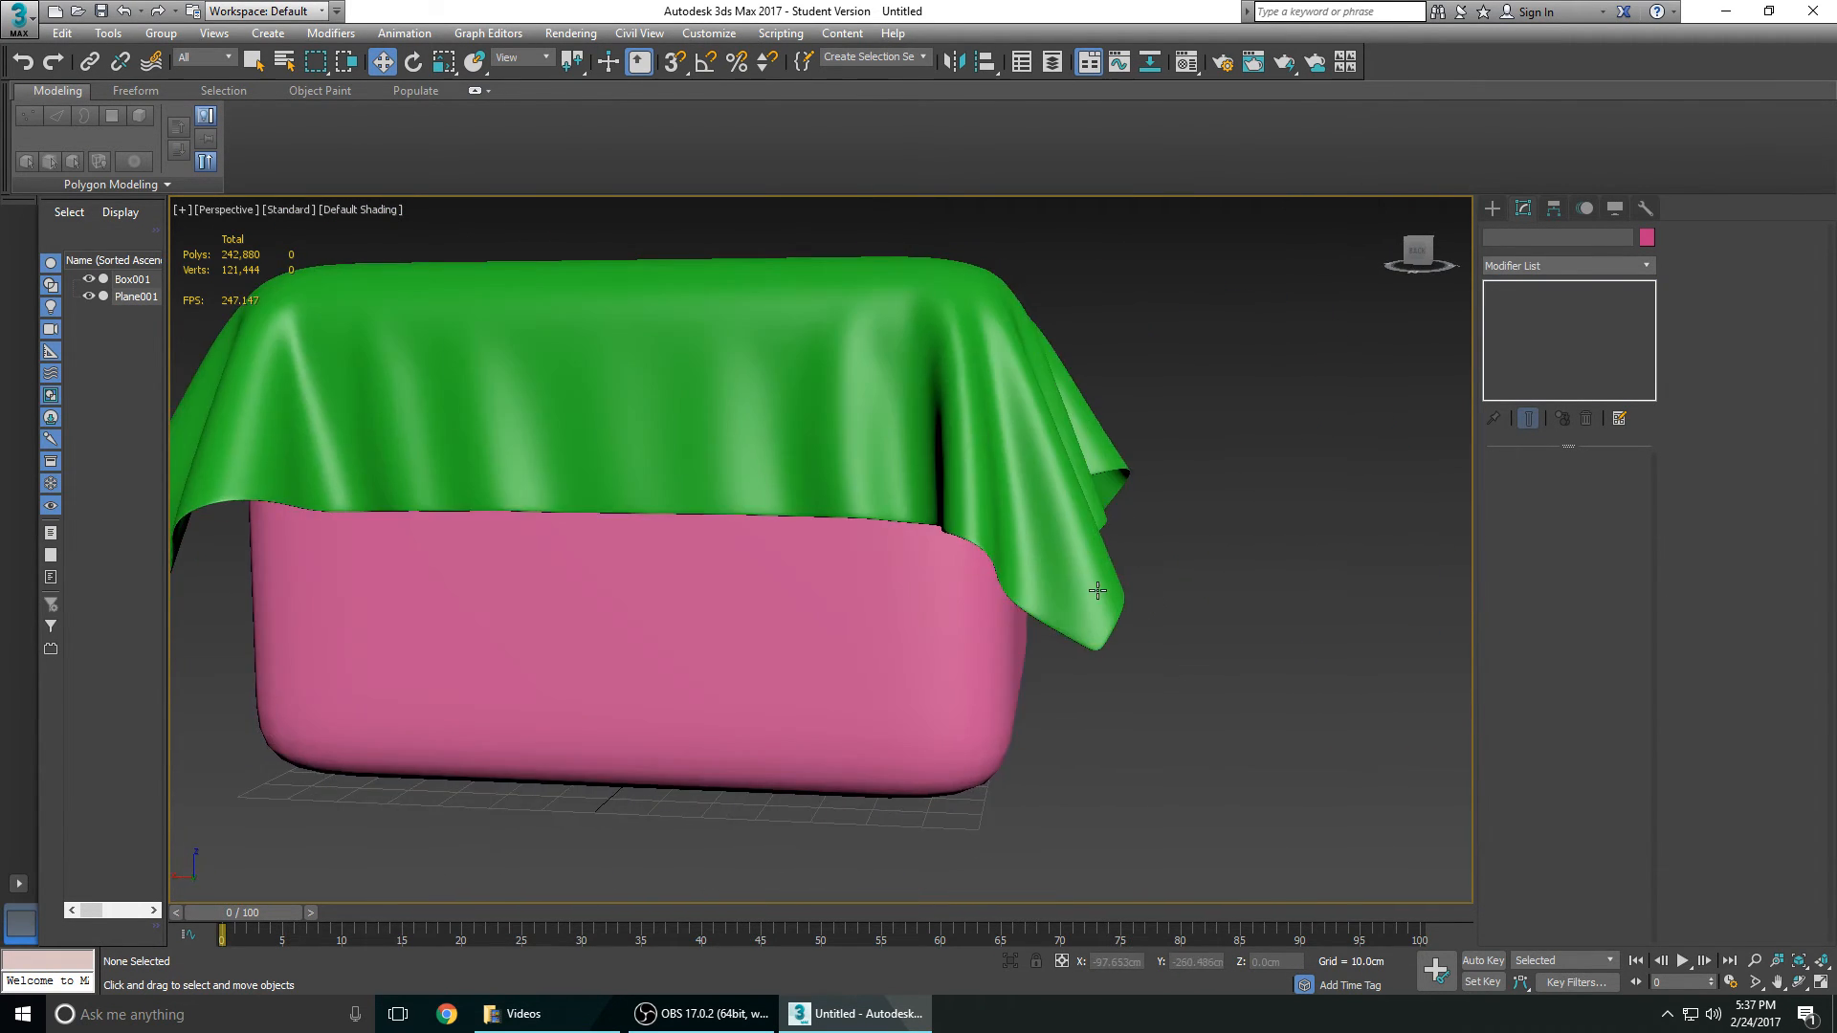
middle_click_drag(910, 569, 1155, 544, "alt")
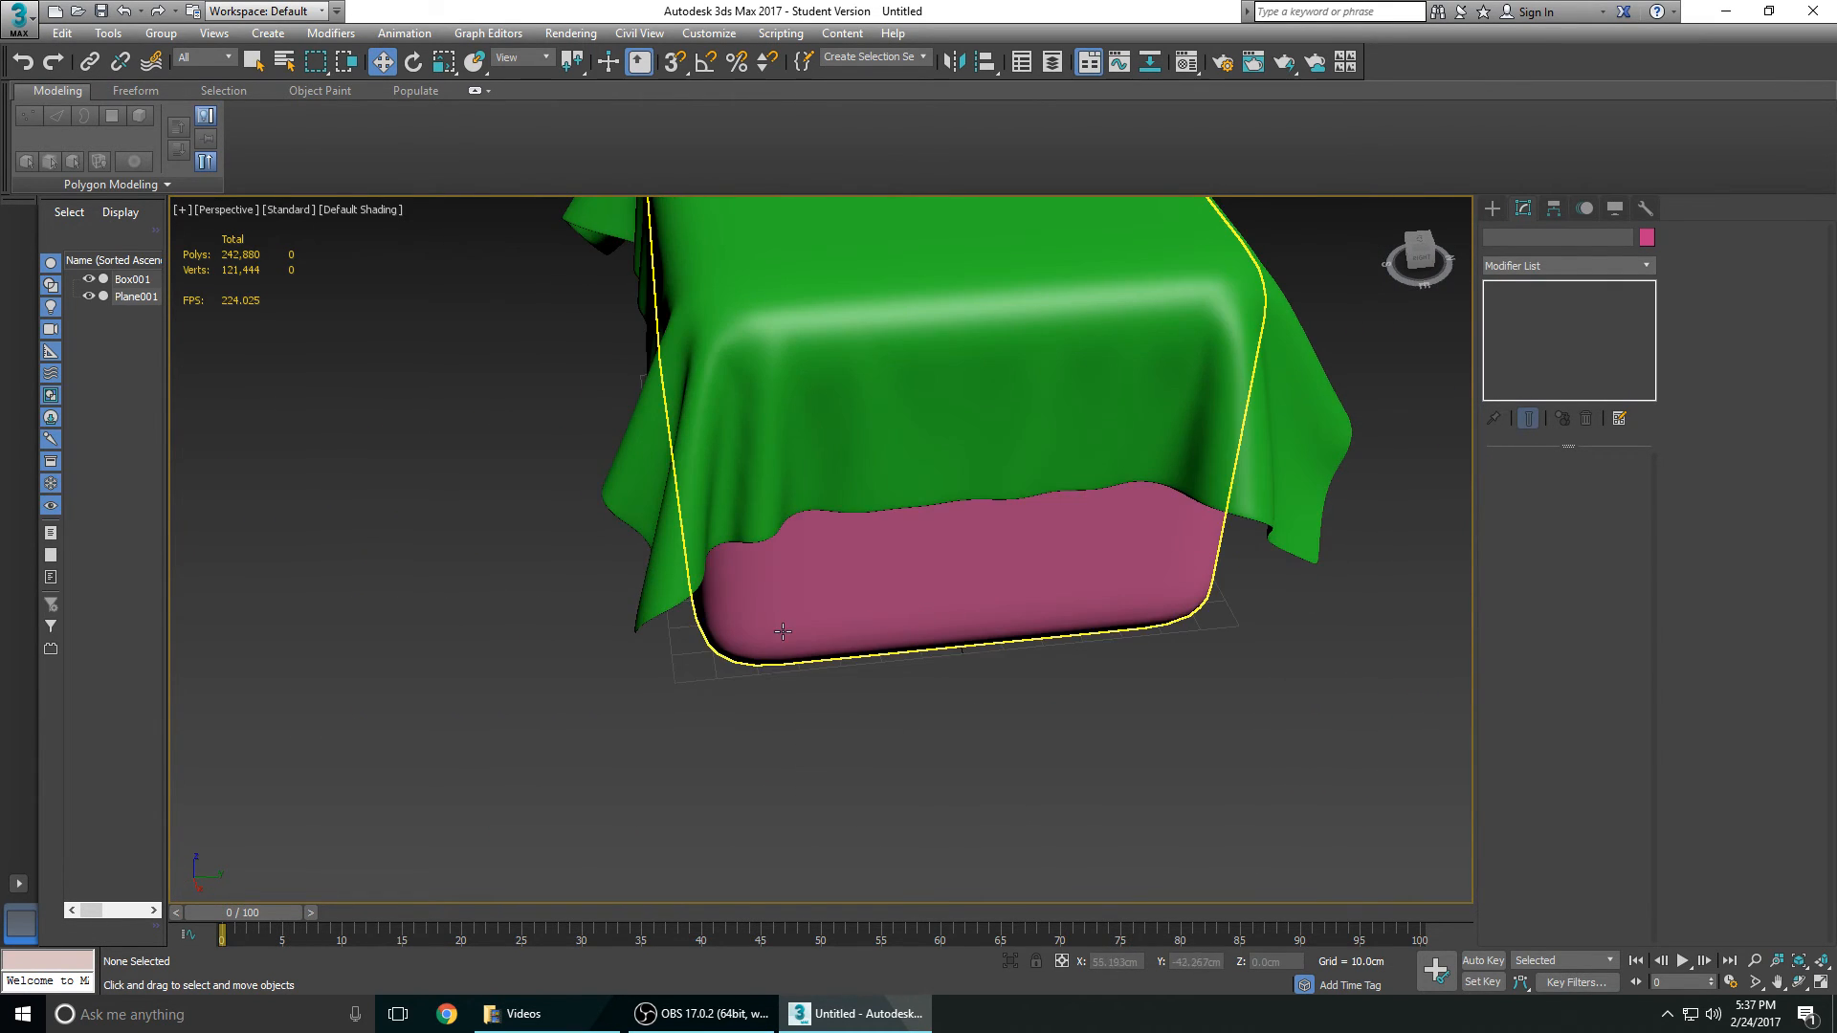
middle_click_drag(775, 626, 918, 674, "alt")
scroll(909, 669, "down", 3)
middle_click_drag(1046, 668, 944, 657)
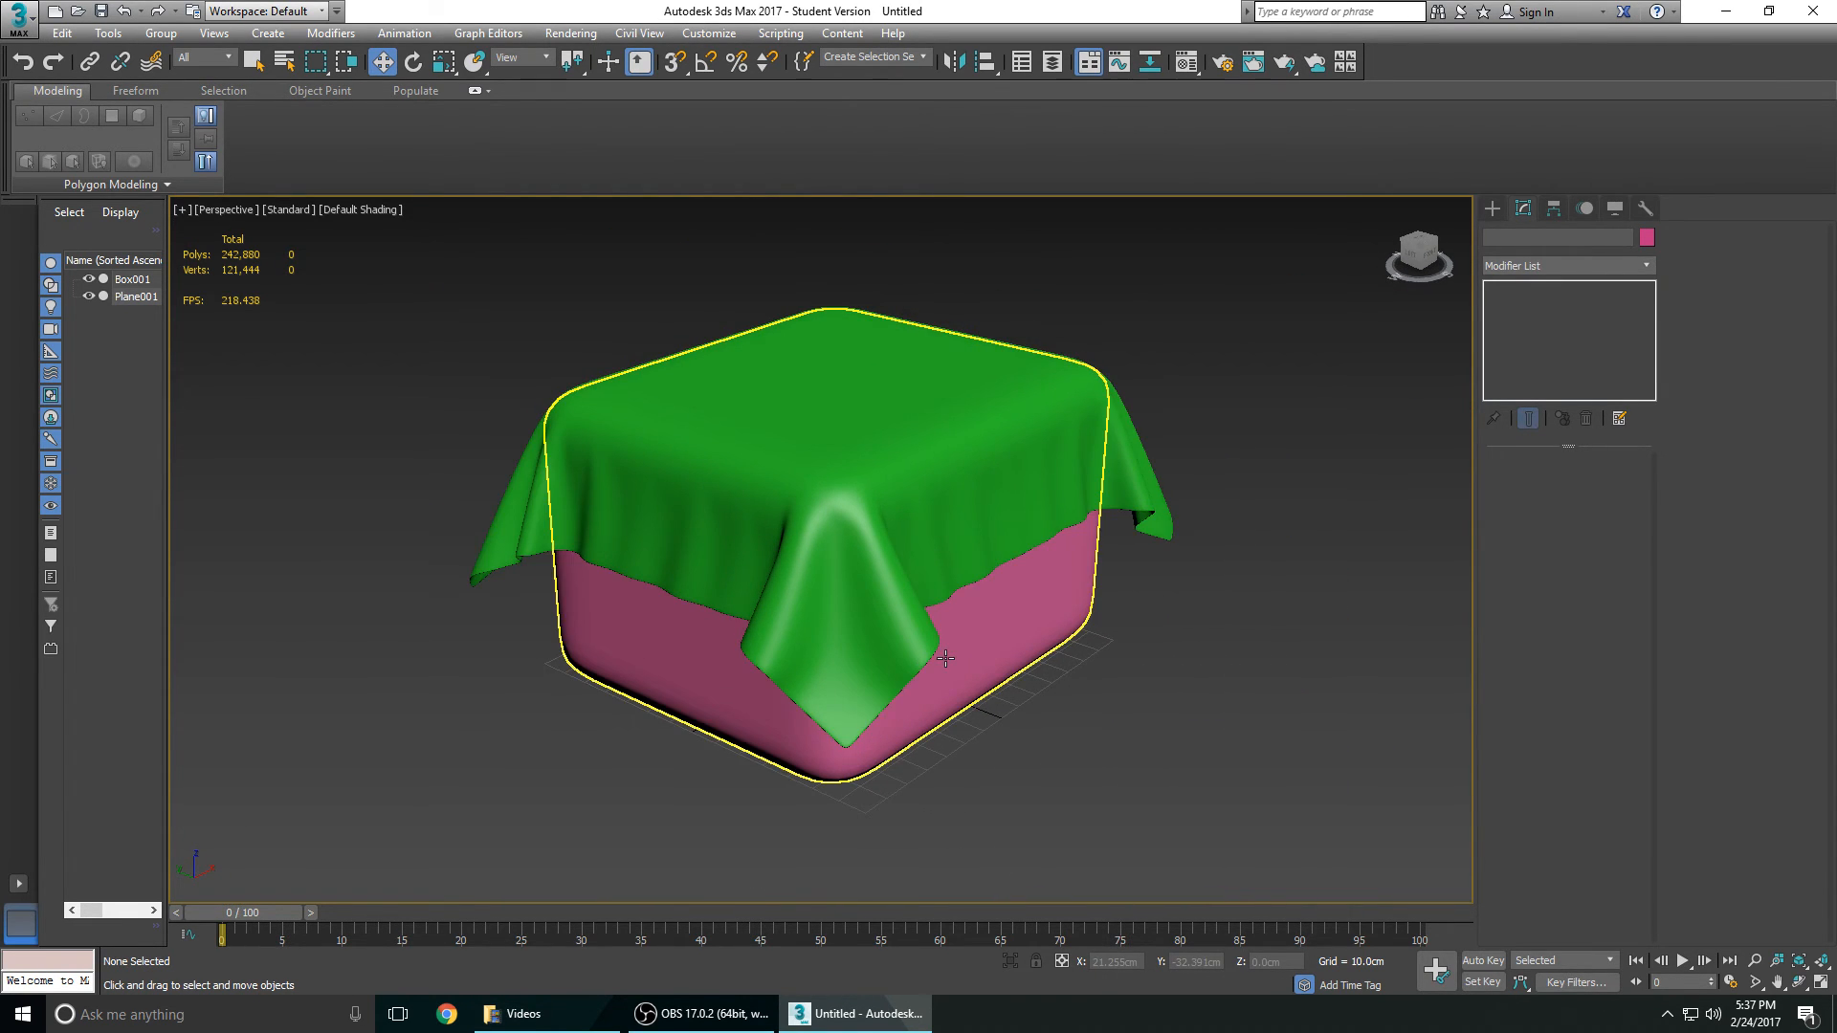